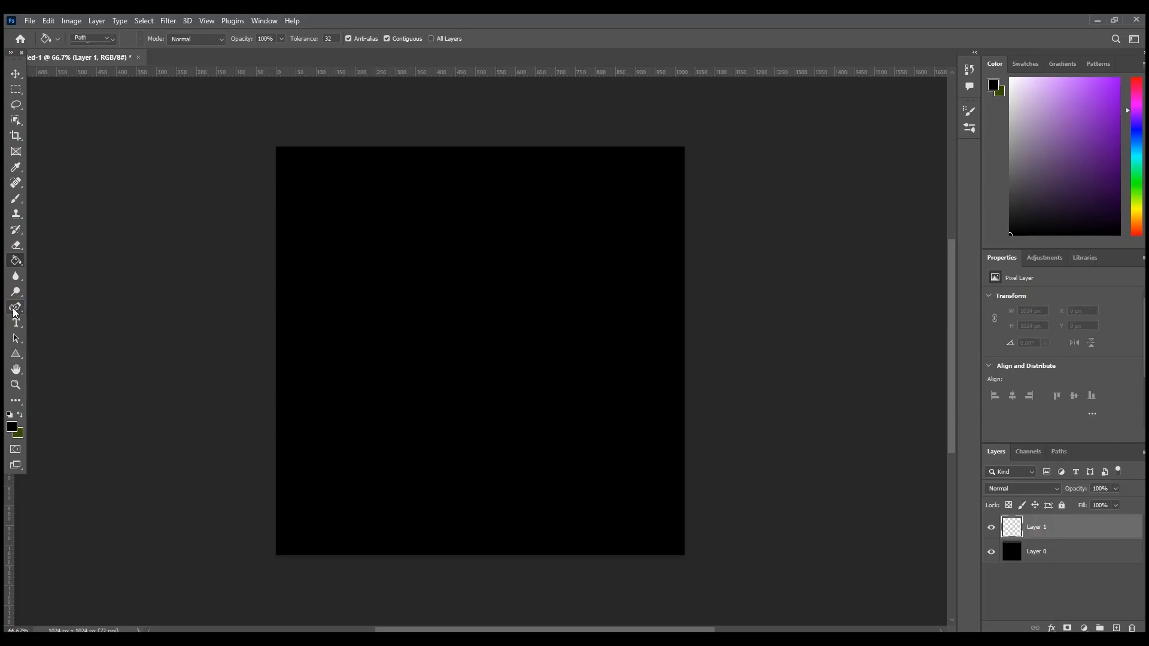
Step: Draw a closed, irregular ten-pointed starburst path with the Pen tool, about 715 by 730 px, around the canvas centre
left_click(431, 317)
left_click(405, 186)
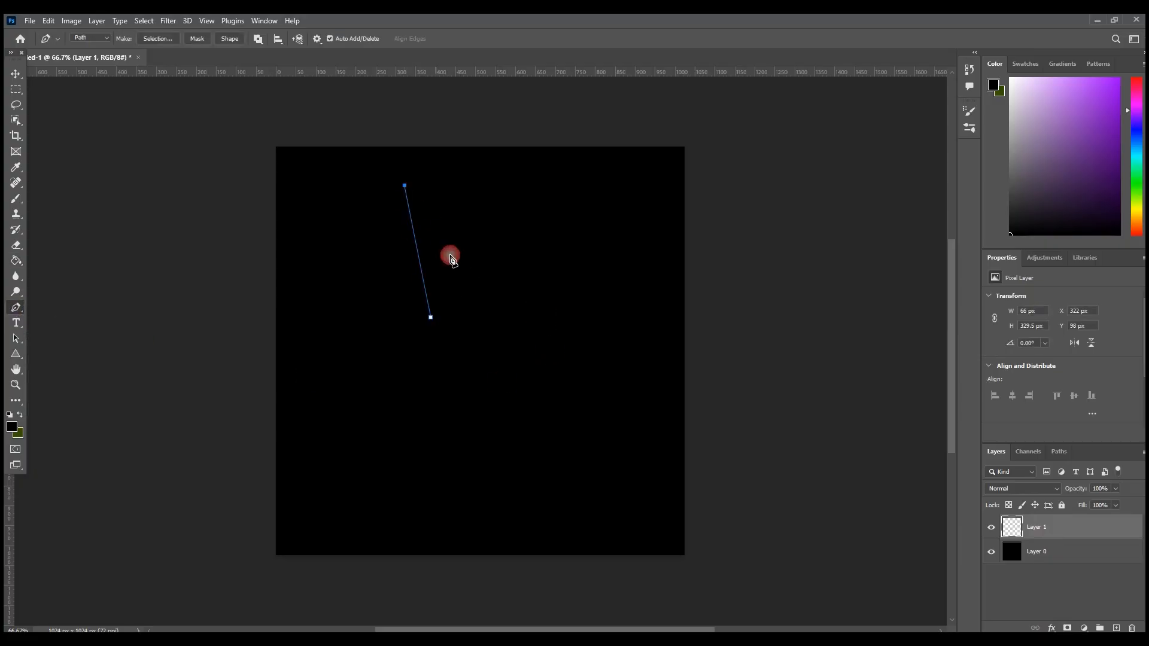
left_click(463, 311)
left_click(515, 237)
left_click(487, 317)
left_click(584, 277)
left_click(501, 344)
left_click(604, 352)
left_click(503, 367)
left_click(576, 465)
left_click(489, 385)
left_click_drag(489, 439, 438, 395)
left_click(469, 391)
left_click(427, 477)
left_click(363, 412)
left_click(446, 374)
left_click(320, 324)
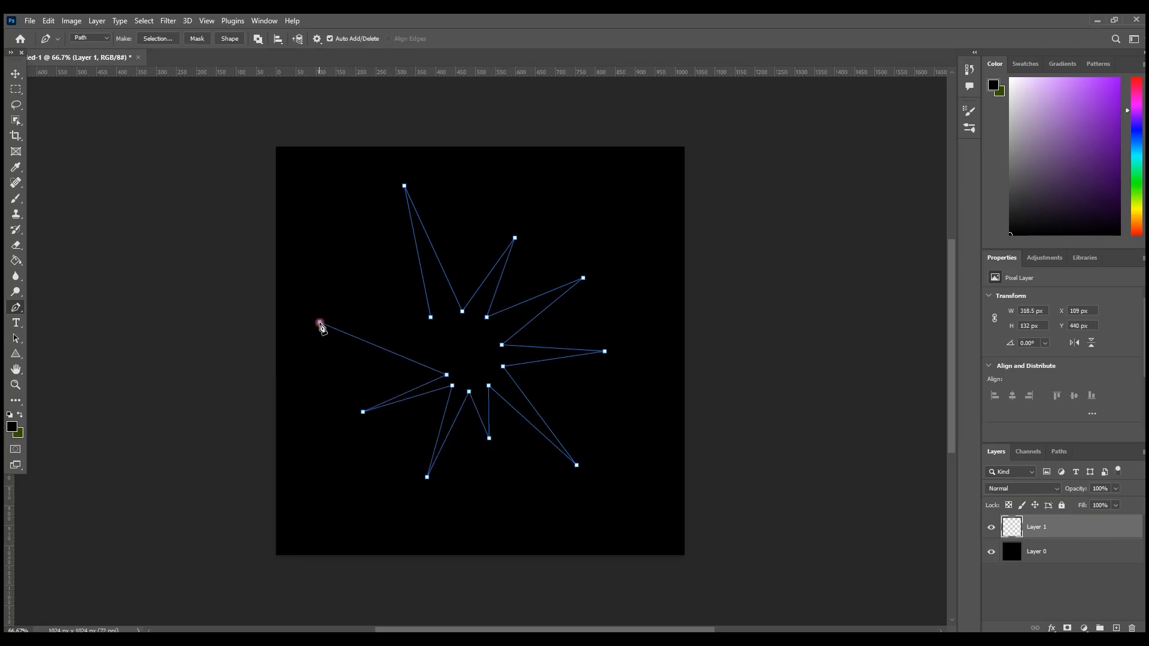
left_click(431, 345)
left_click(355, 257)
left_click(430, 317)
left_click(603, 413)
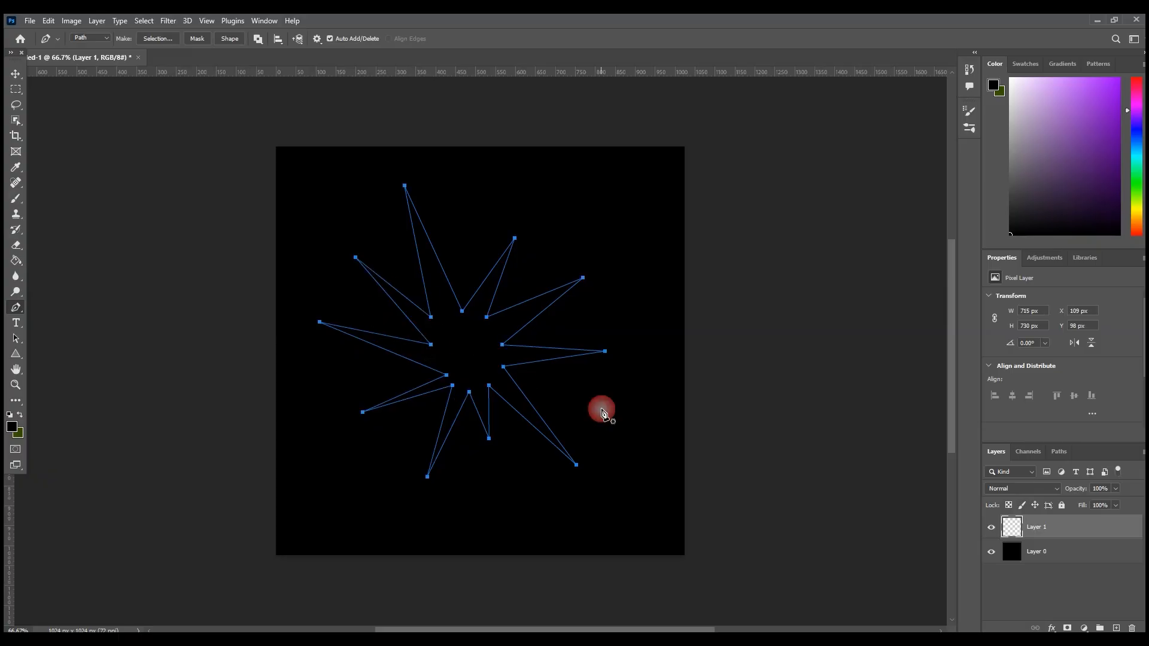
Step: Load the starburst work path as a selection
left_click(1057, 451)
left_click(1066, 628)
left_click(1029, 496)
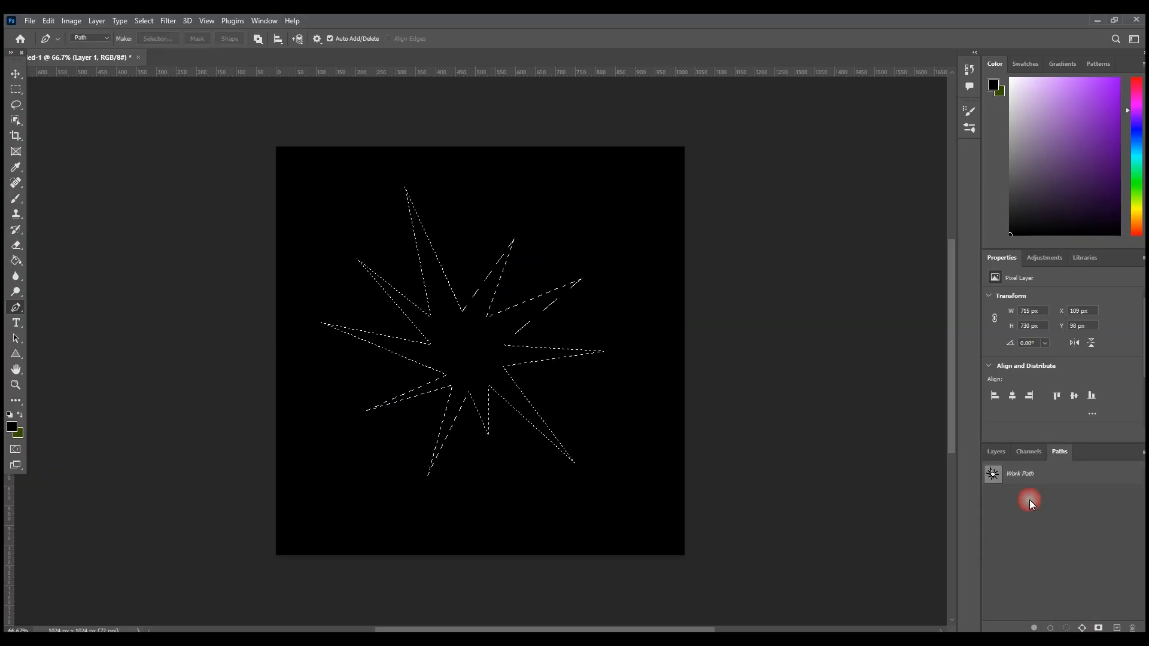
Step: Fill the starburst selection on Layer 1 with white (ffffff) using the Paint Bucket, and deselect
left_click(996, 451)
left_click(11, 426)
type("ffffff")
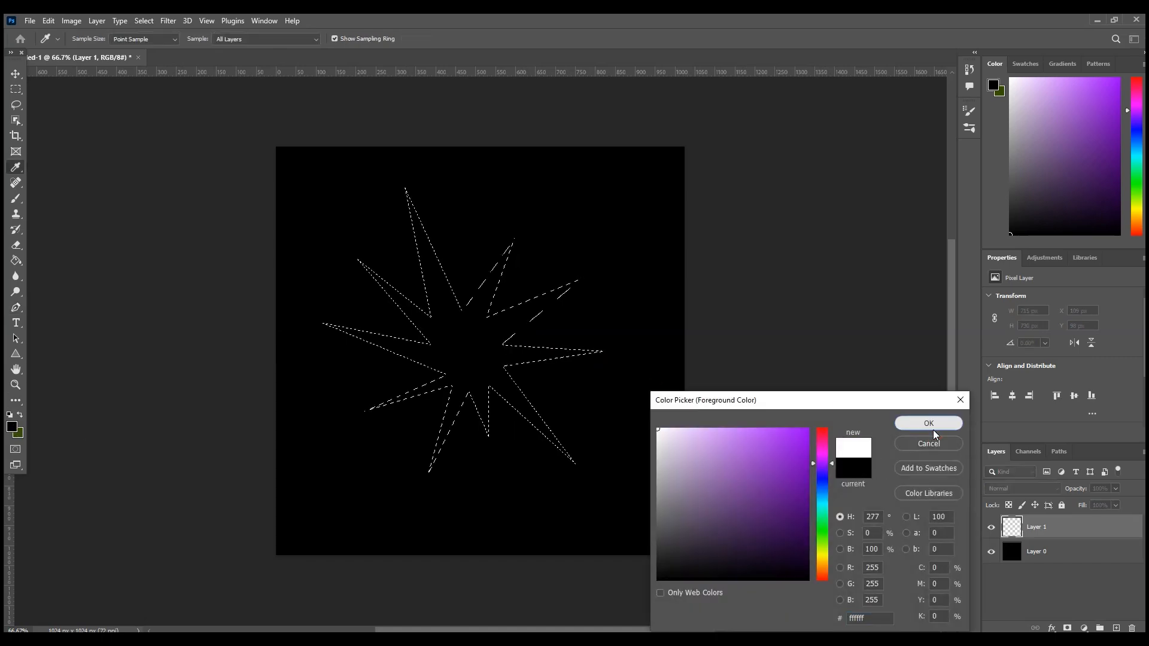
left_click(926, 424)
key("g")
left_click(435, 331)
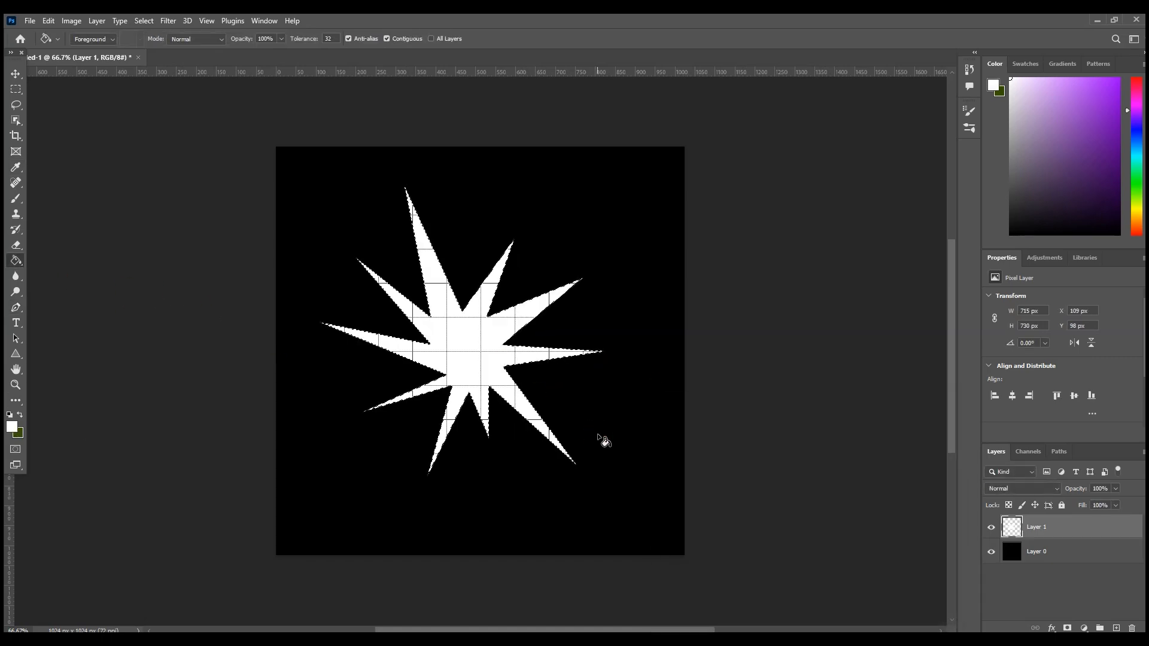
key("ctrl+d")
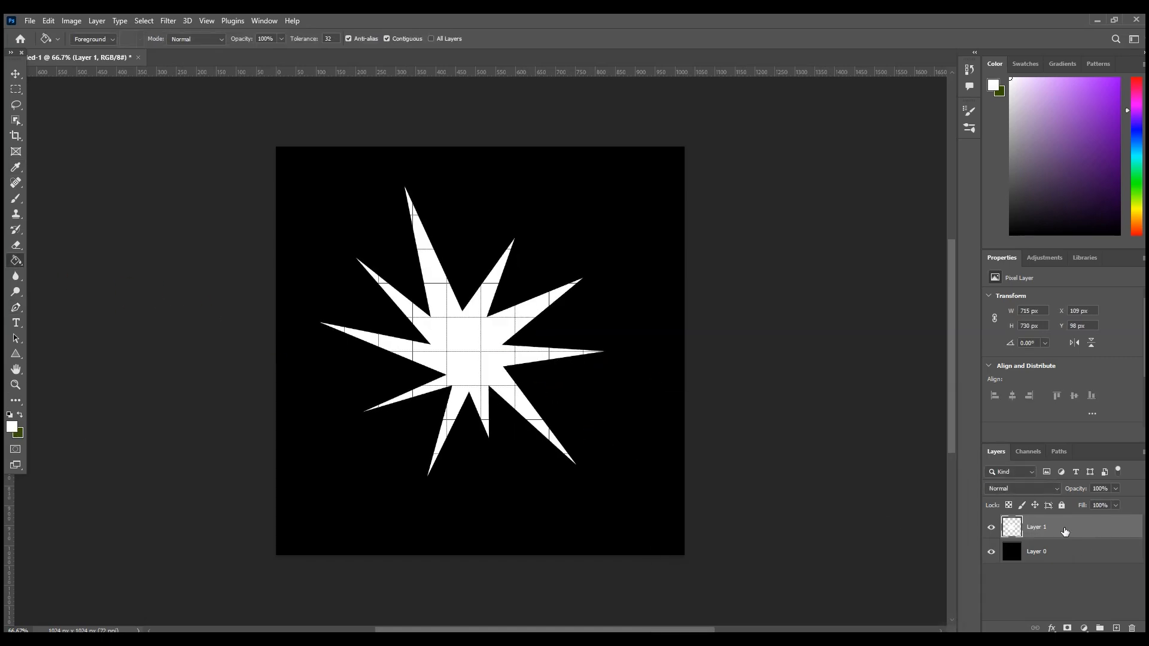
Step: Add an Outer Glow layer style to the starburst layer with its size set to about 32 px
right_click(1064, 528)
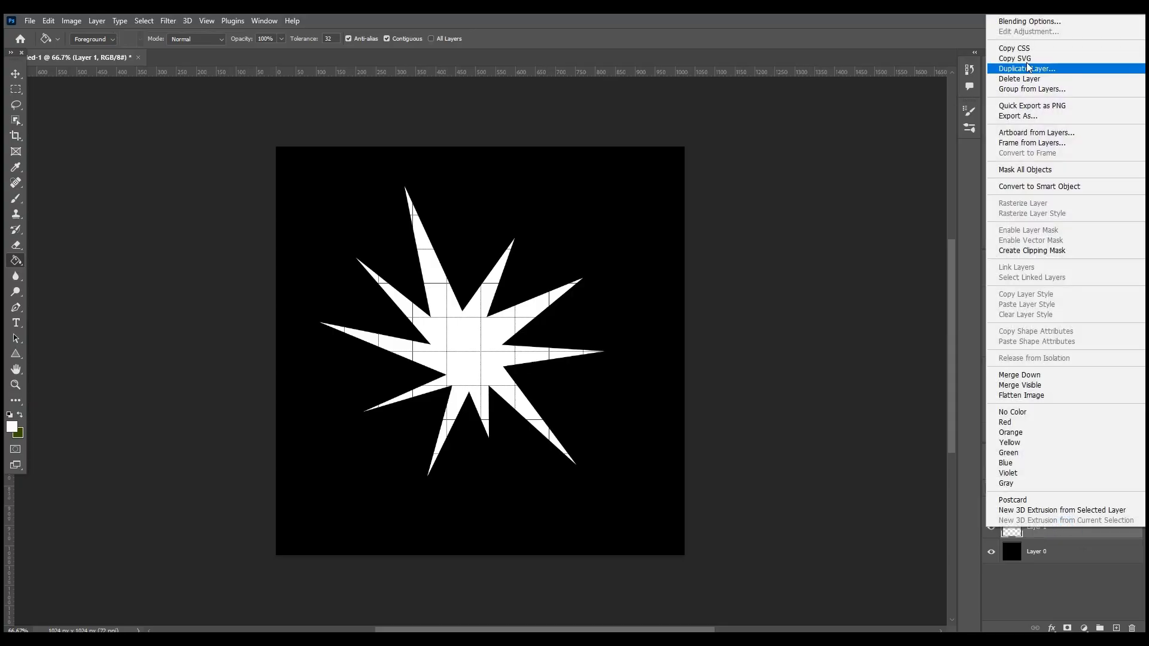
left_click(1025, 22)
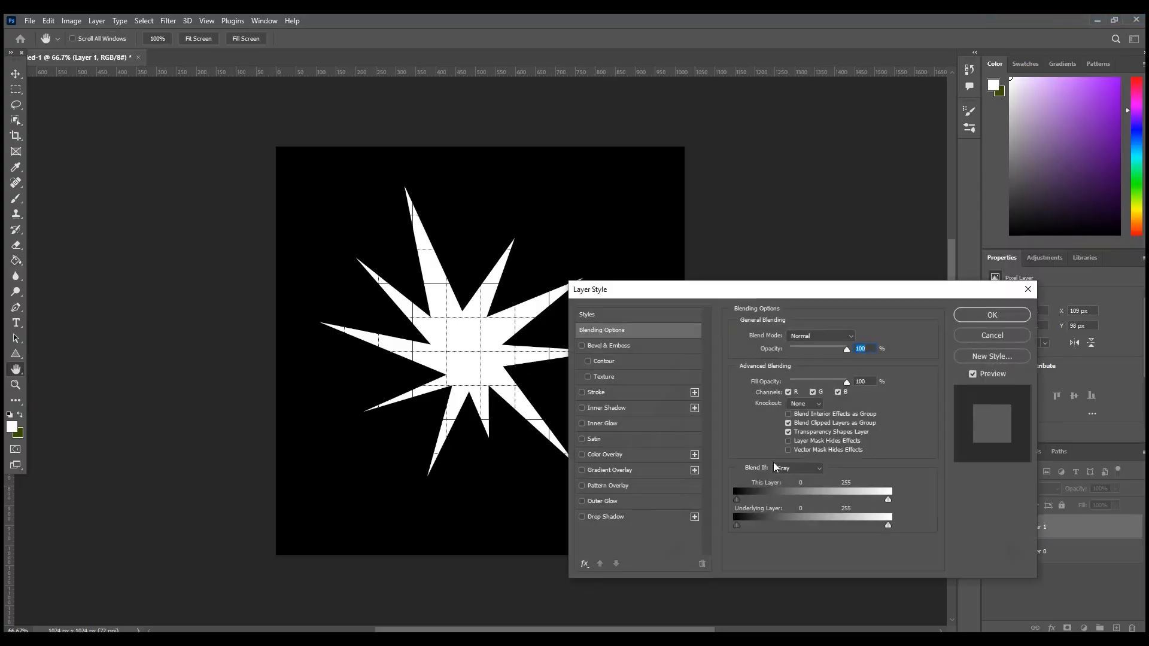
left_click(609, 501)
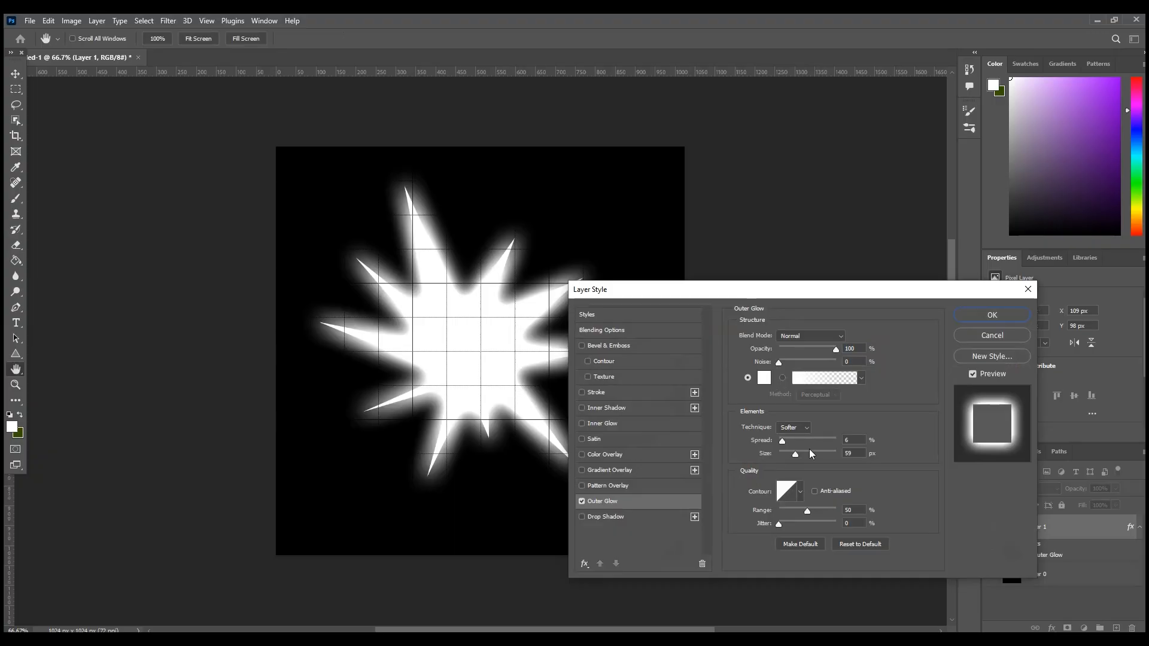
left_click_drag(795, 454, 790, 455)
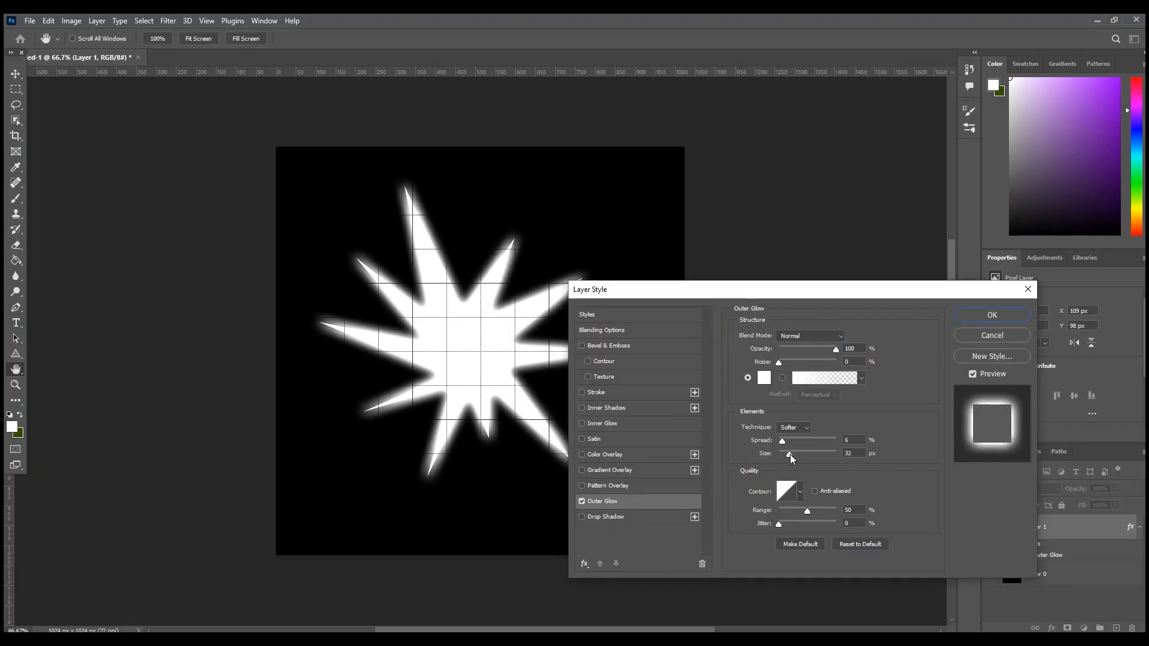
left_click(991, 315)
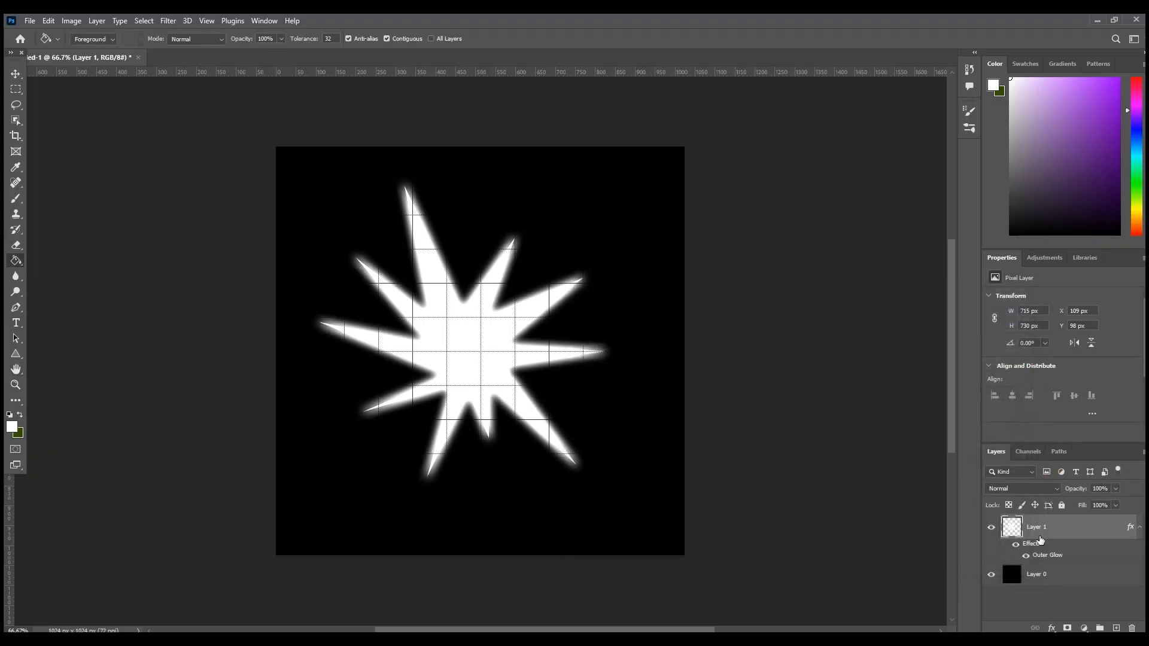
Step: Hide the starburst layer and the black background layer, and add a new empty layer on top
left_click(991, 528)
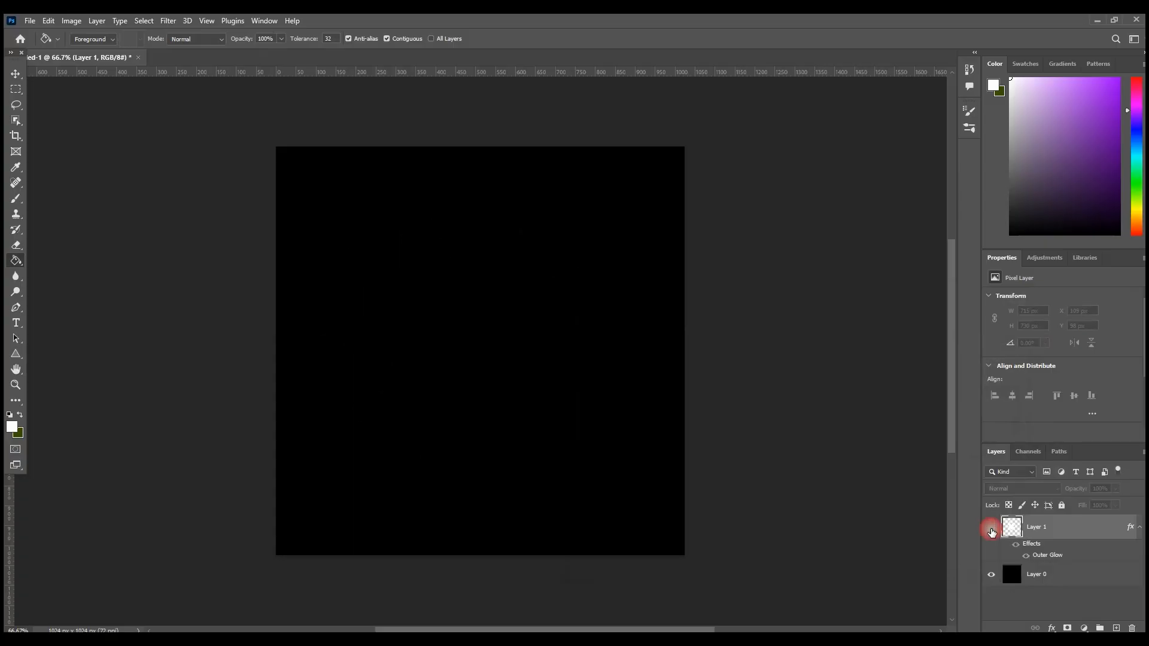
left_click(1116, 629)
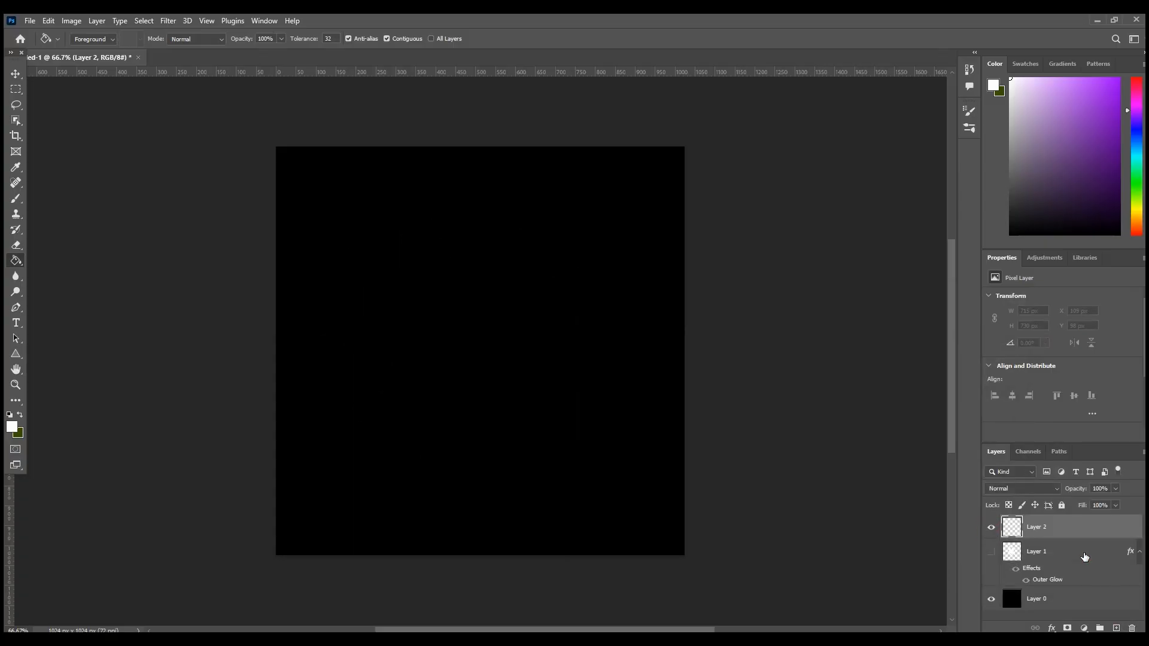
left_click(992, 599)
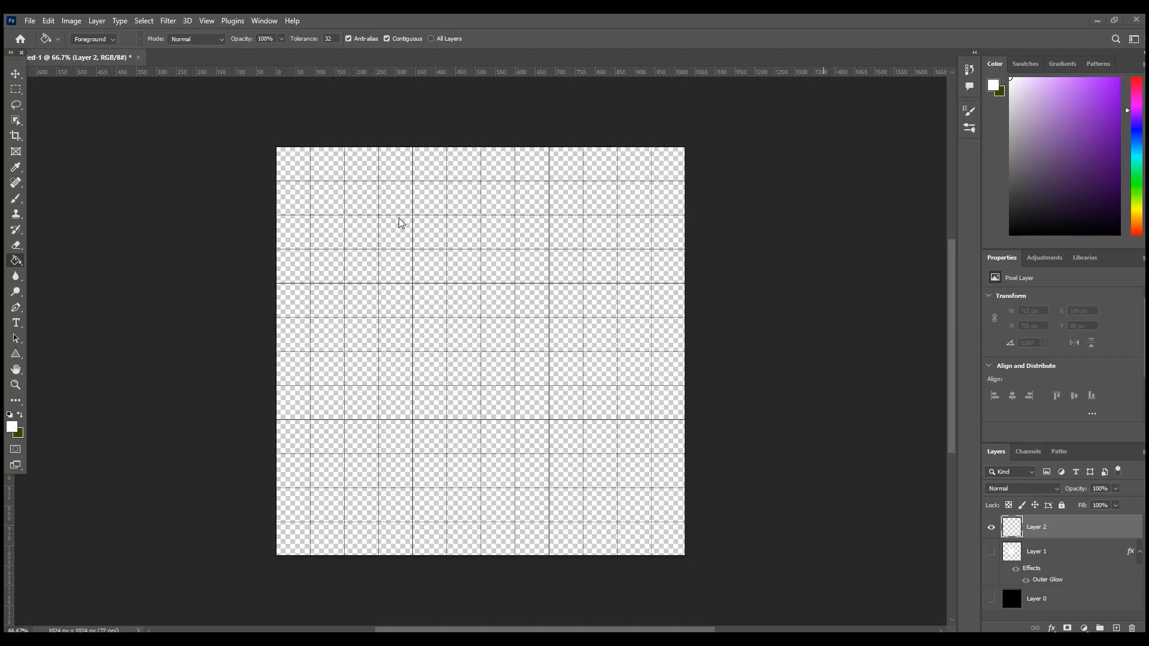
Step: Set the grid preferences to a gridline every 512 pixels
left_click(48, 21)
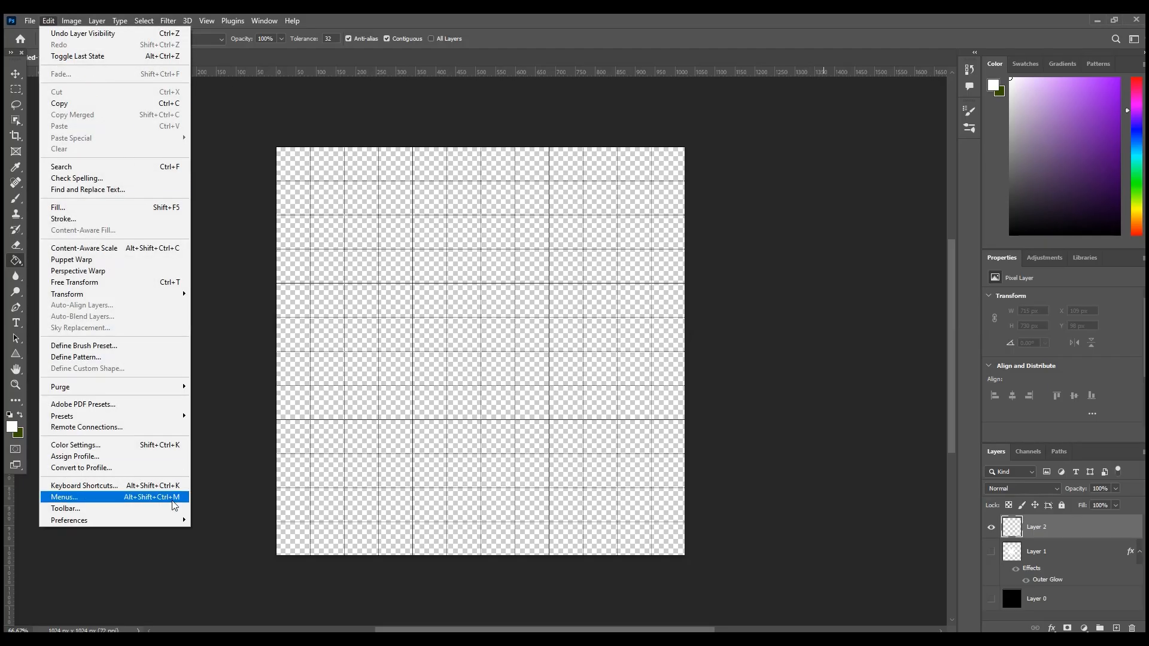
mouse_move(172, 521)
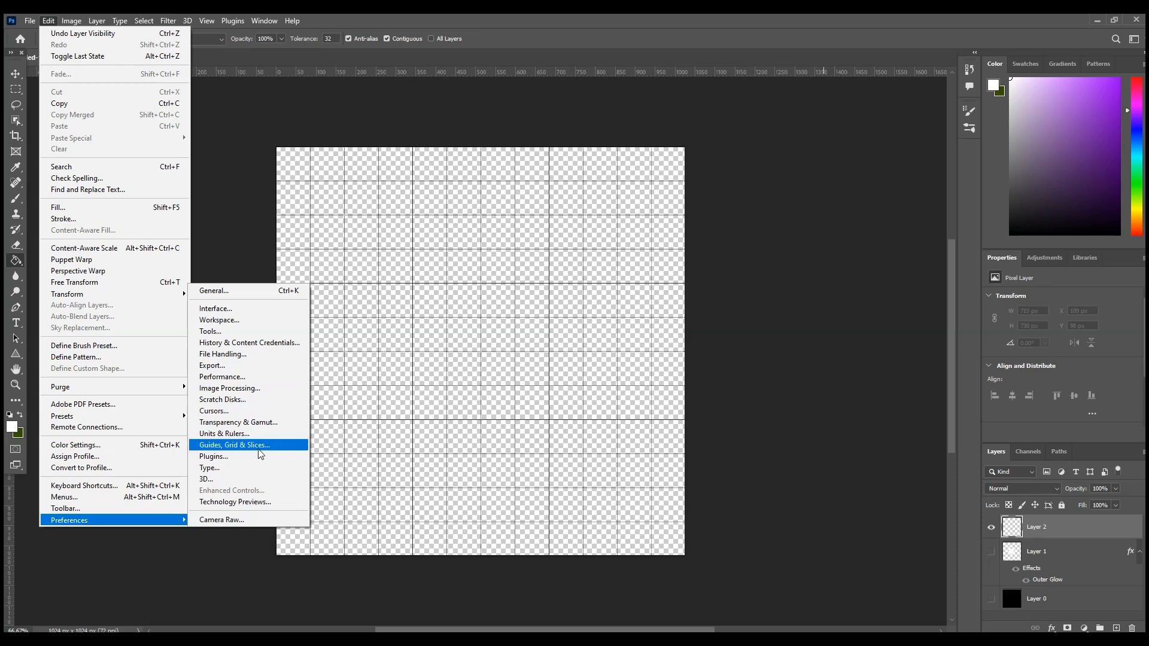
left_click(234, 445)
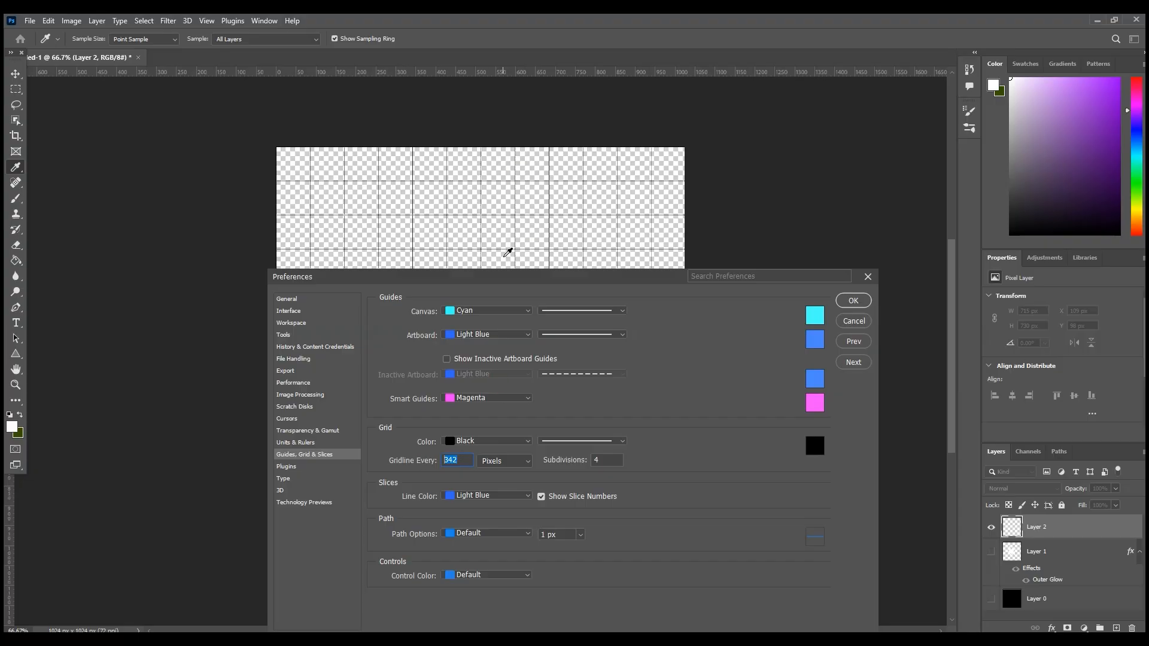
type("512")
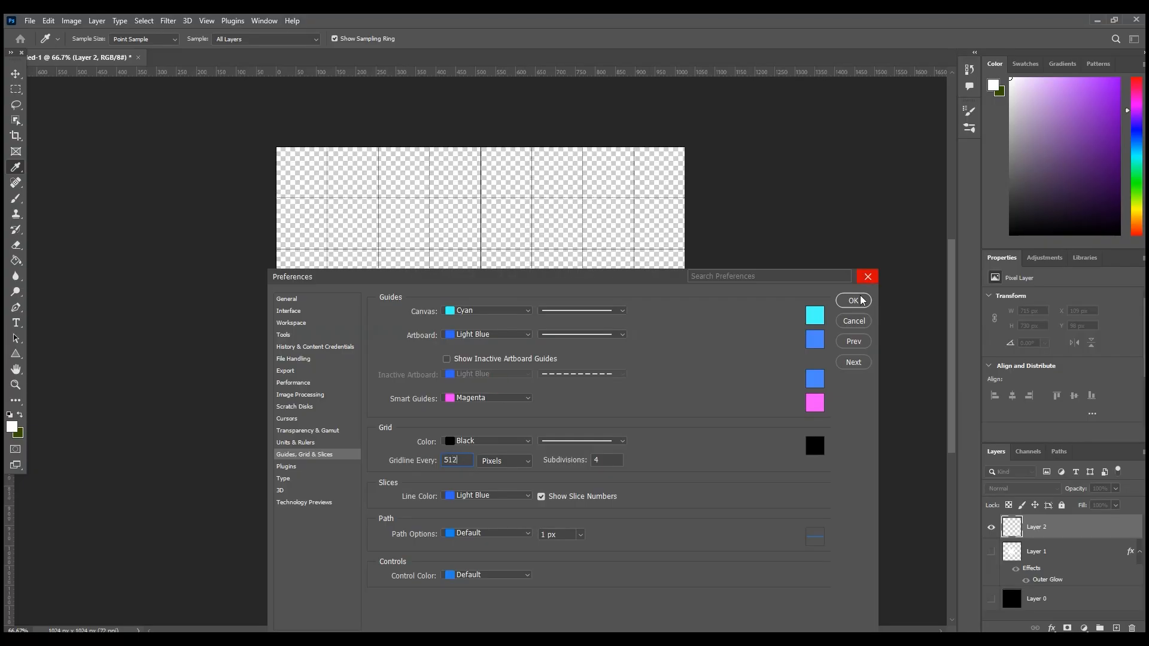
left_click(854, 301)
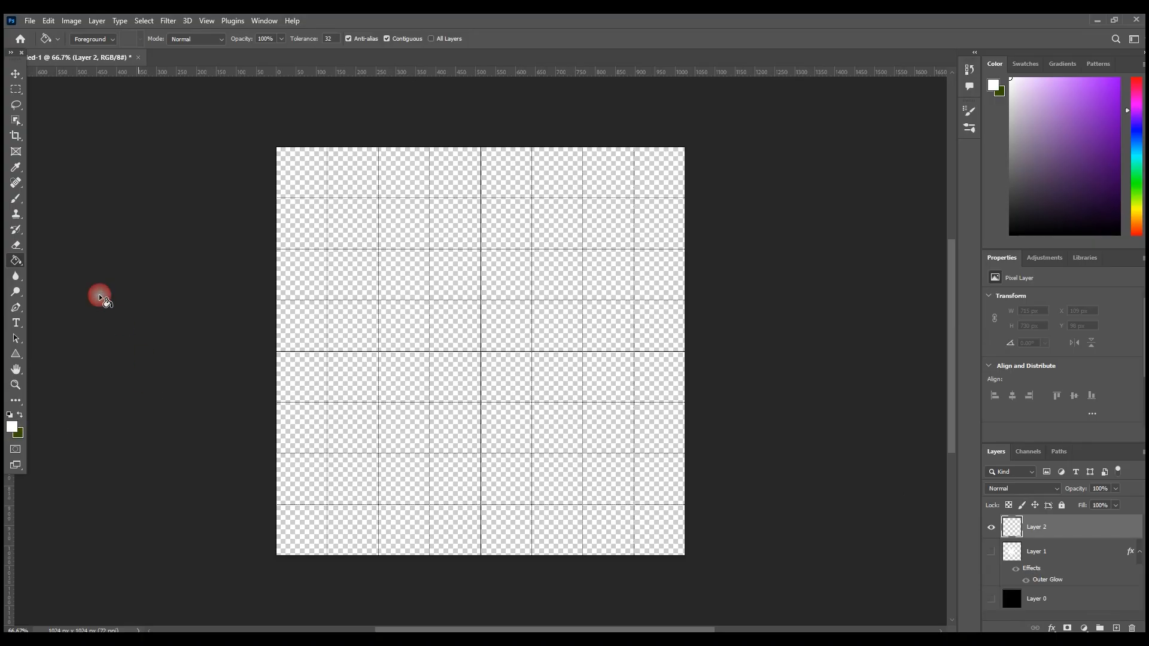
Step: Paint four irregular solid white blobs on Layer 2, one per canvas quadrant, with a hard round brush of about 83 px
left_click(16, 198)
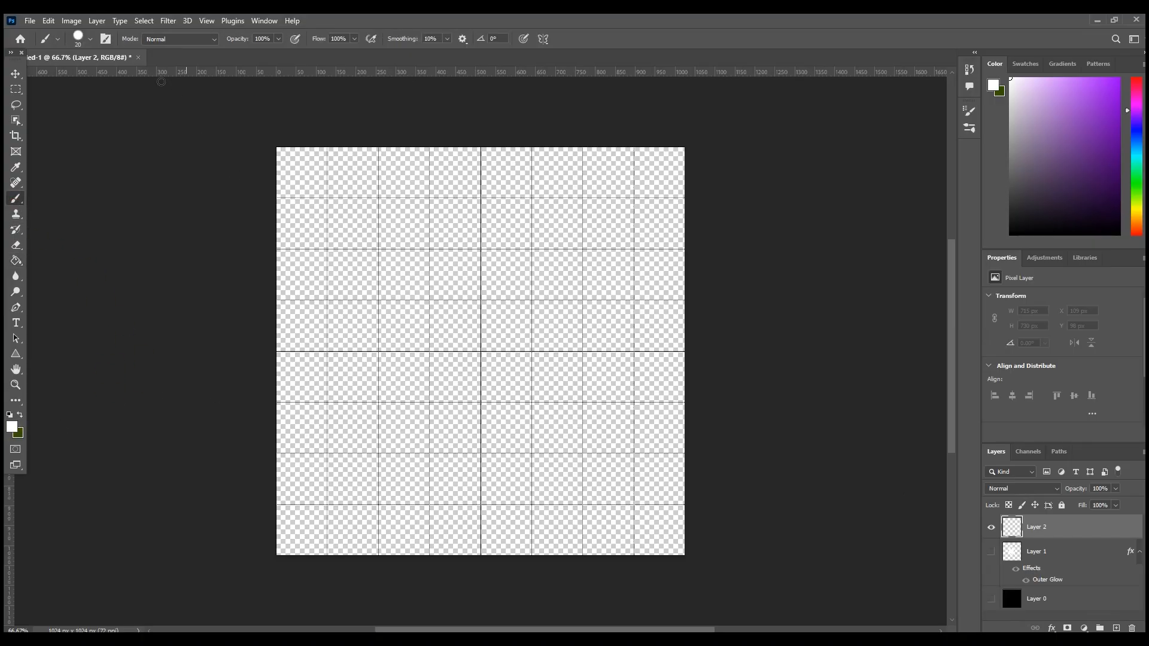
left_click(89, 41)
left_click(90, 76)
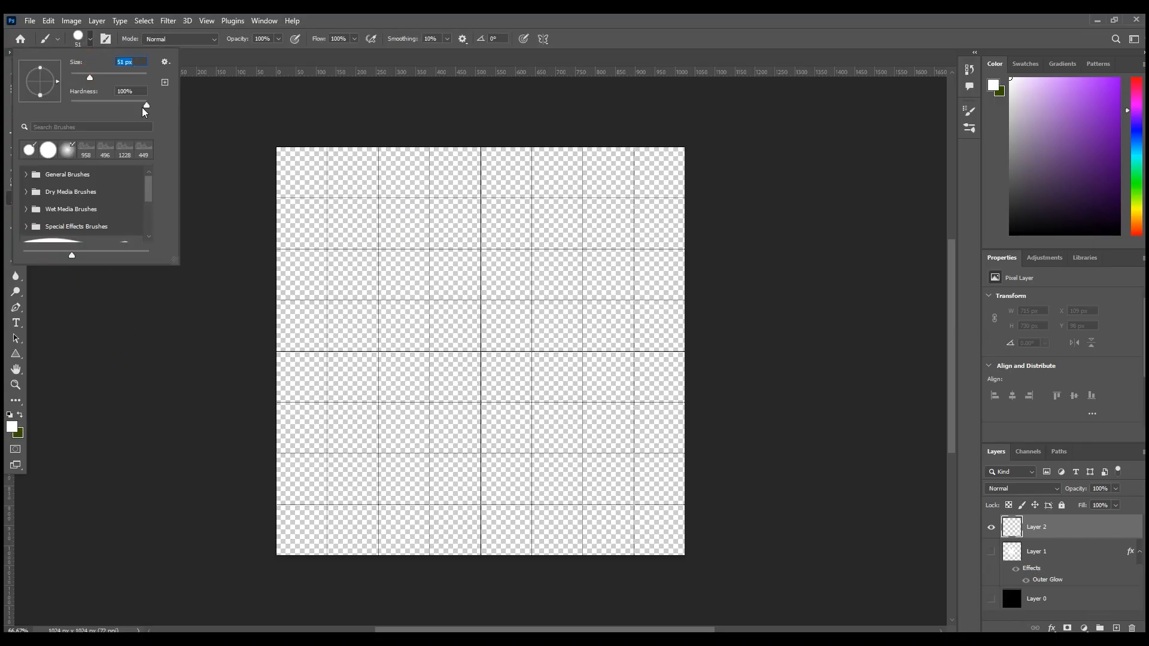
left_click(103, 78)
mouse_move(340, 205)
left_mouse_down()
mouse_move(344, 277)
mouse_move(349, 226)
mouse_move(416, 249)
mouse_move(381, 258)
mouse_move(367, 236)
mouse_move(385, 300)
mouse_move(351, 213)
left_mouse_up()
mouse_move(617, 234)
left_mouse_down()
mouse_move(598, 210)
mouse_move(572, 285)
mouse_move(623, 234)
mouse_move(603, 274)
mouse_move(566, 267)
left_mouse_up()
mouse_move(351, 439)
left_mouse_down()
mouse_move(425, 461)
mouse_move(371, 470)
mouse_move(411, 469)
mouse_move(407, 503)
left_mouse_up()
mouse_move(608, 492)
left_mouse_down()
mouse_move(587, 393)
mouse_move(610, 441)
mouse_move(602, 423)
mouse_move(574, 428)
mouse_move(608, 469)
mouse_move(580, 438)
mouse_move(552, 497)
mouse_move(616, 461)
mouse_move(544, 477)
mouse_move(574, 432)
left_mouse_up()
Step: Show the black background layer and paint over the small gaps left in the two lower blobs
left_click(992, 598)
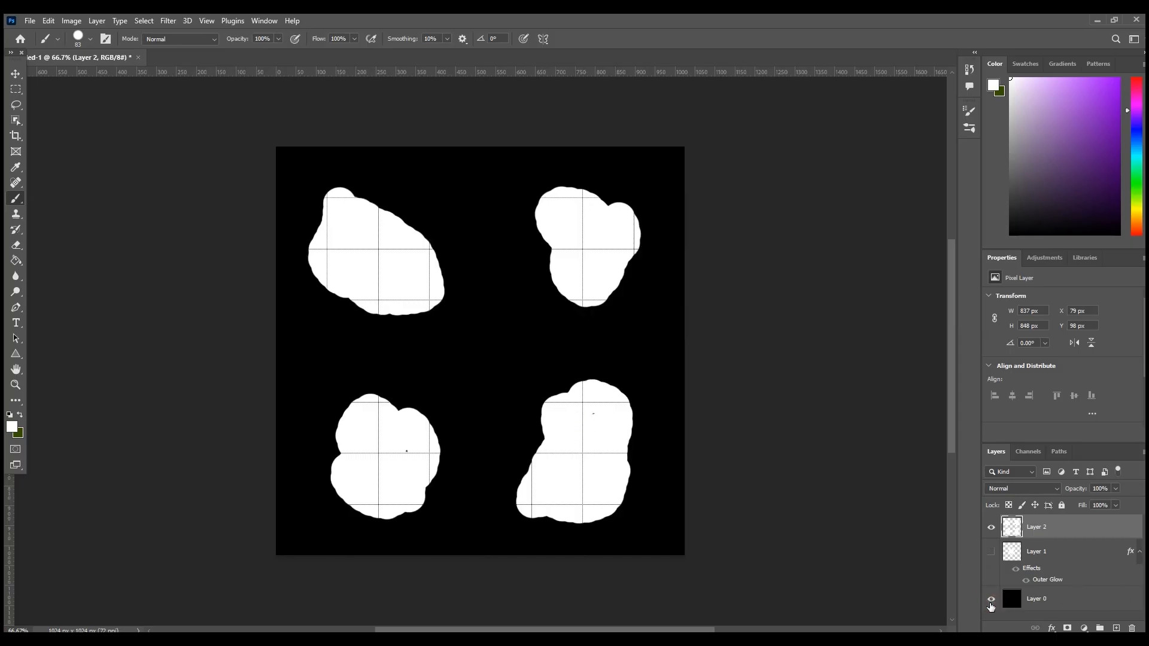
left_click(597, 418)
left_click(397, 452)
Step: Add an Outer Glow layer style to the blobs on Layer 2 and increase the glow's size
right_click(1052, 526)
left_click(790, 346)
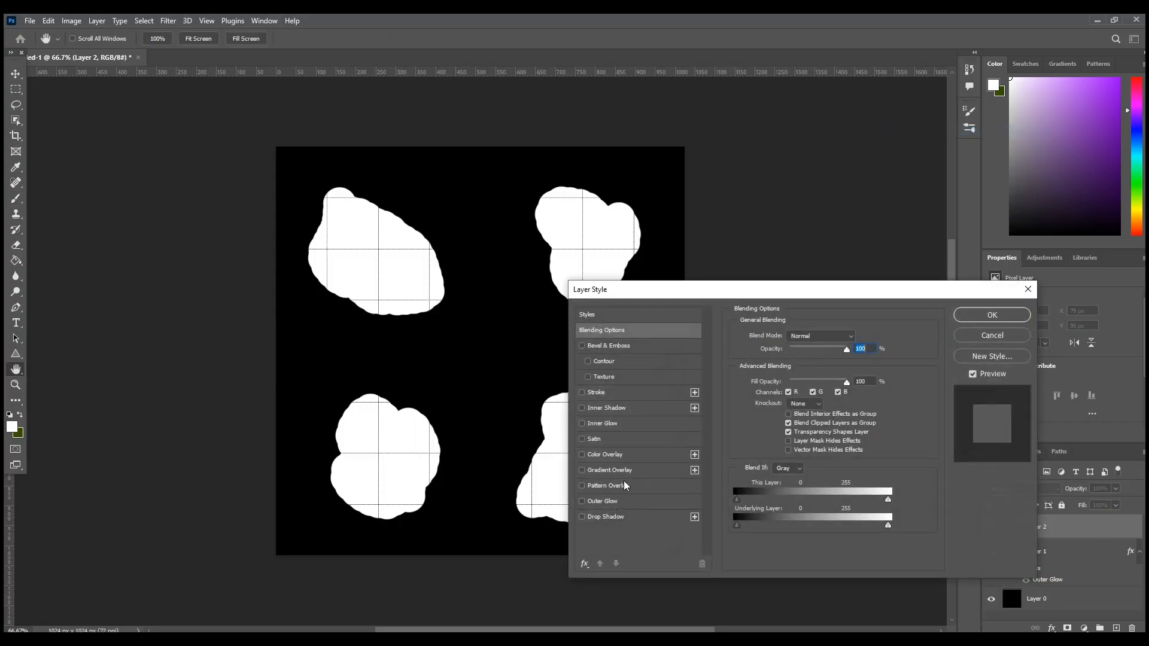
left_click(607, 501)
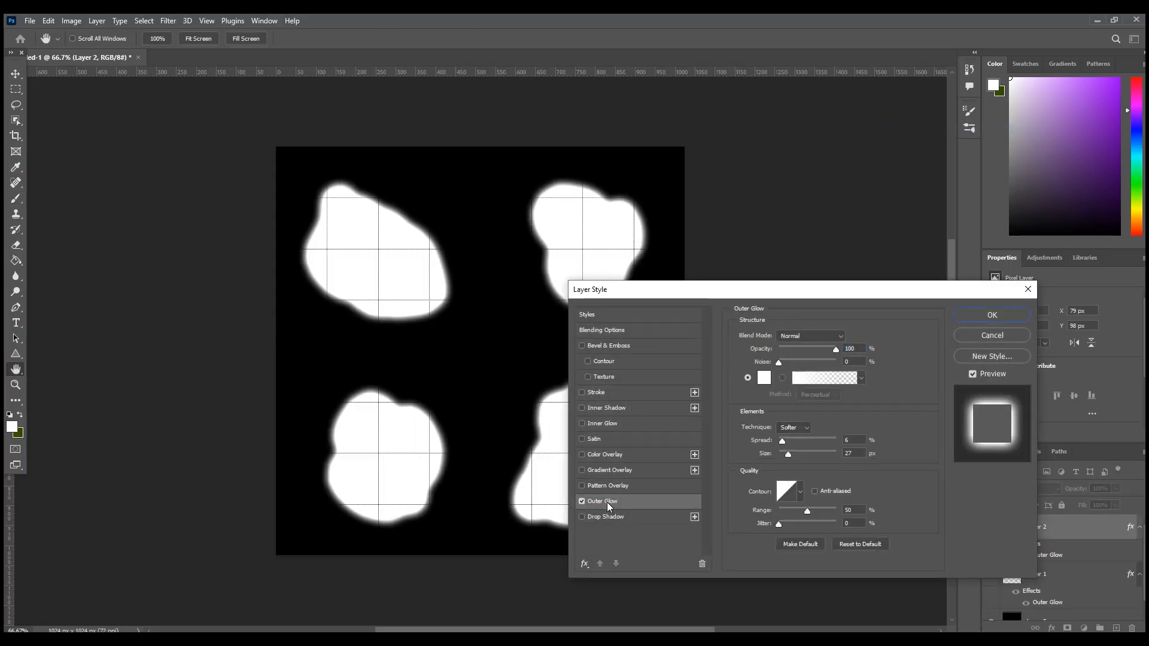
left_click_drag(782, 441, 792, 454)
left_click(978, 317)
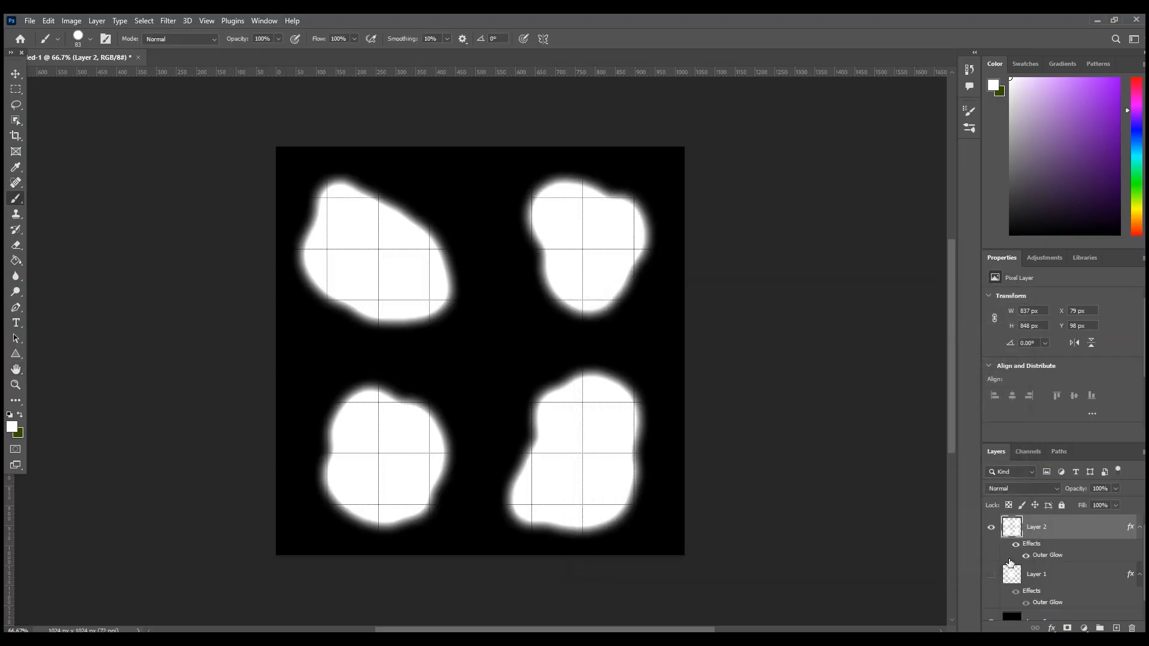
Step: Hide the black background layer and the blobs layer, and add a new empty layer on top
scroll(1010, 563, "down", 1)
left_click(992, 608)
scroll(1048, 515, "up", 1)
scroll(1034, 548, "up", 1)
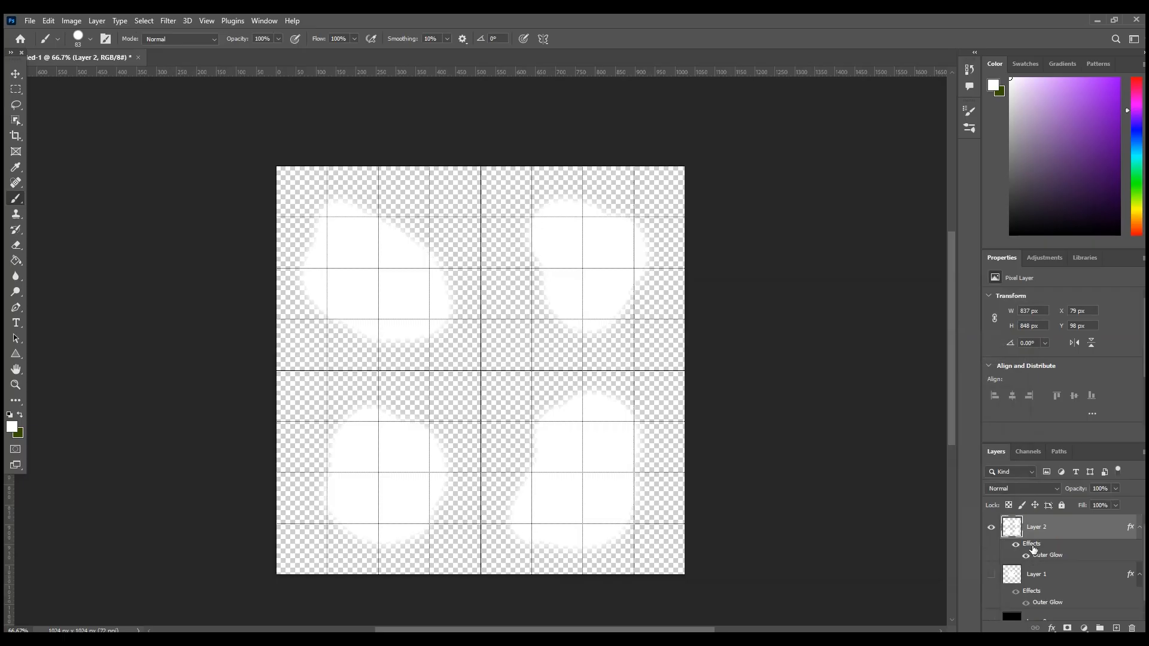
left_click(991, 529)
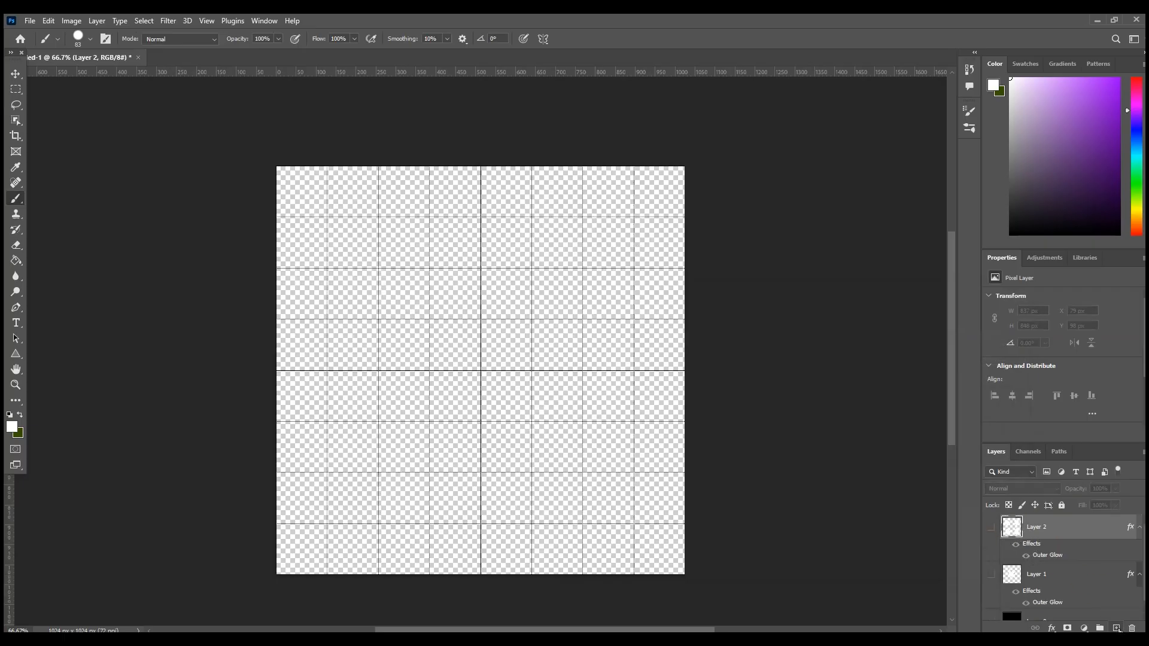
left_click(1117, 628)
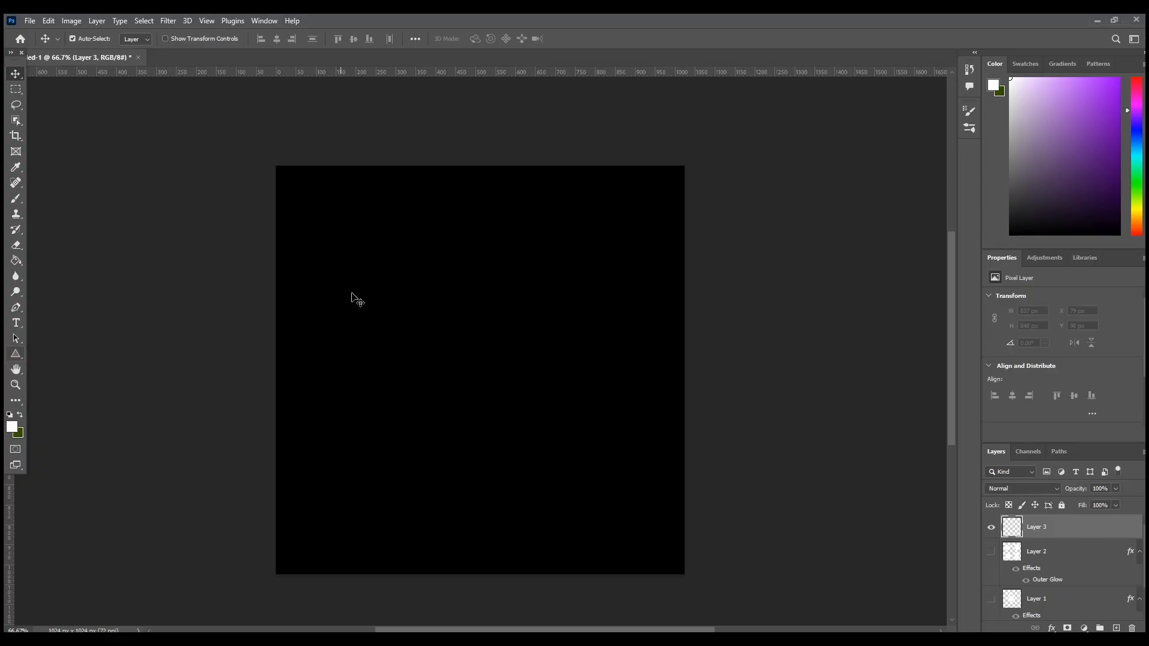
Step: Draw a white circle 105 px in diameter with the Ellipse tool and move it to the canvas centre
right_click(17, 358)
left_click(57, 367)
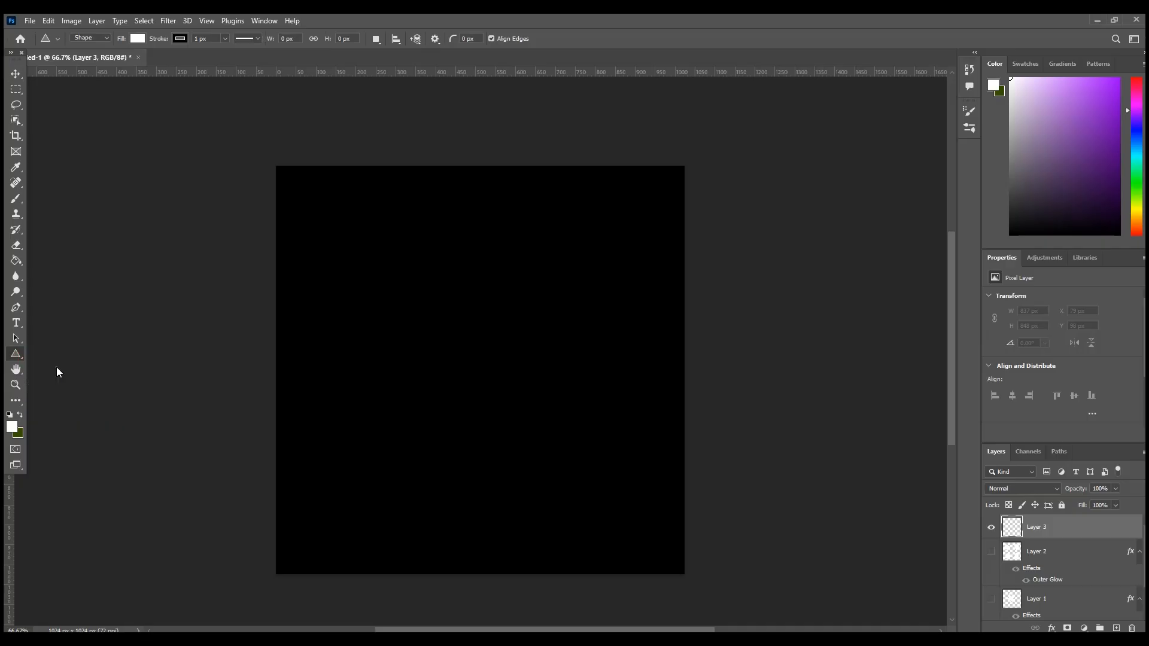
left_click_drag(449, 361, 504, 403, "shift")
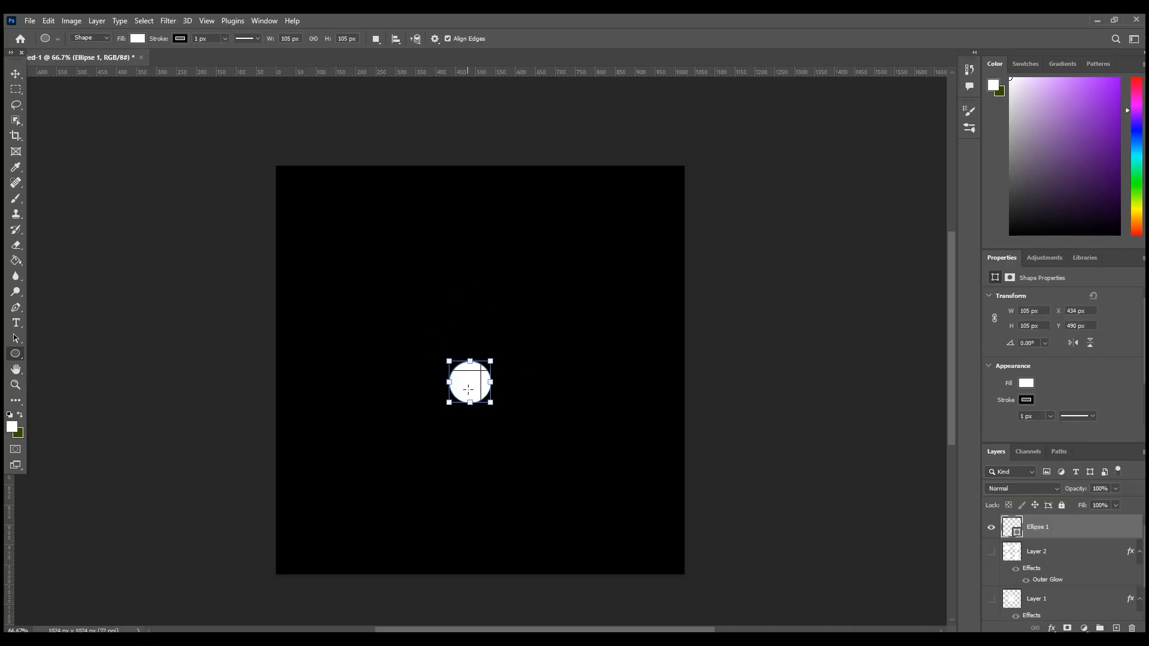
left_click(15, 73)
left_click_drag(477, 382, 488, 371)
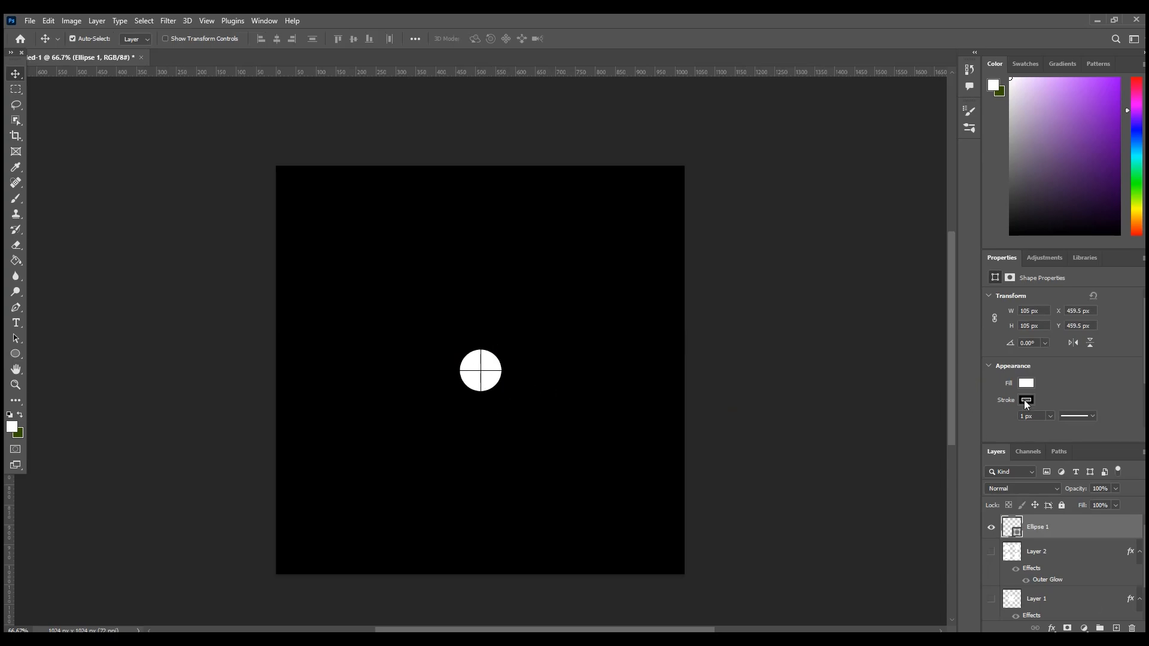
Step: Hide the black background layer and remove the stroke from the circle
scroll(1014, 586, "down", 2)
left_click(987, 609)
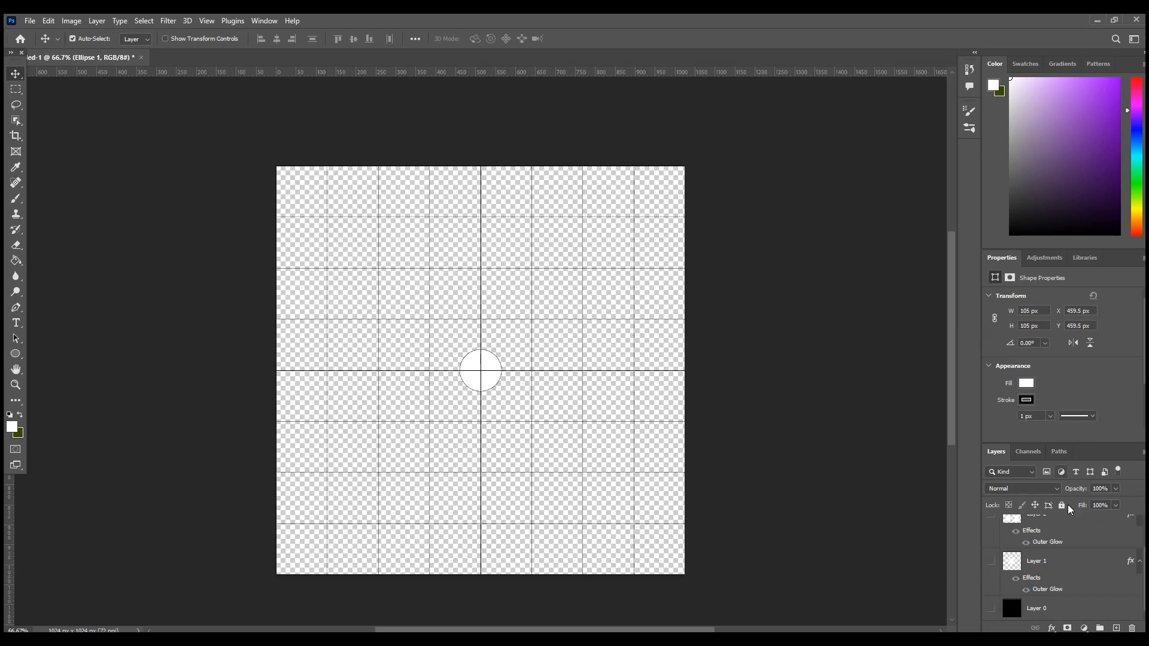
scroll(1048, 550, "up", 2)
left_click(1027, 400)
left_click(989, 423)
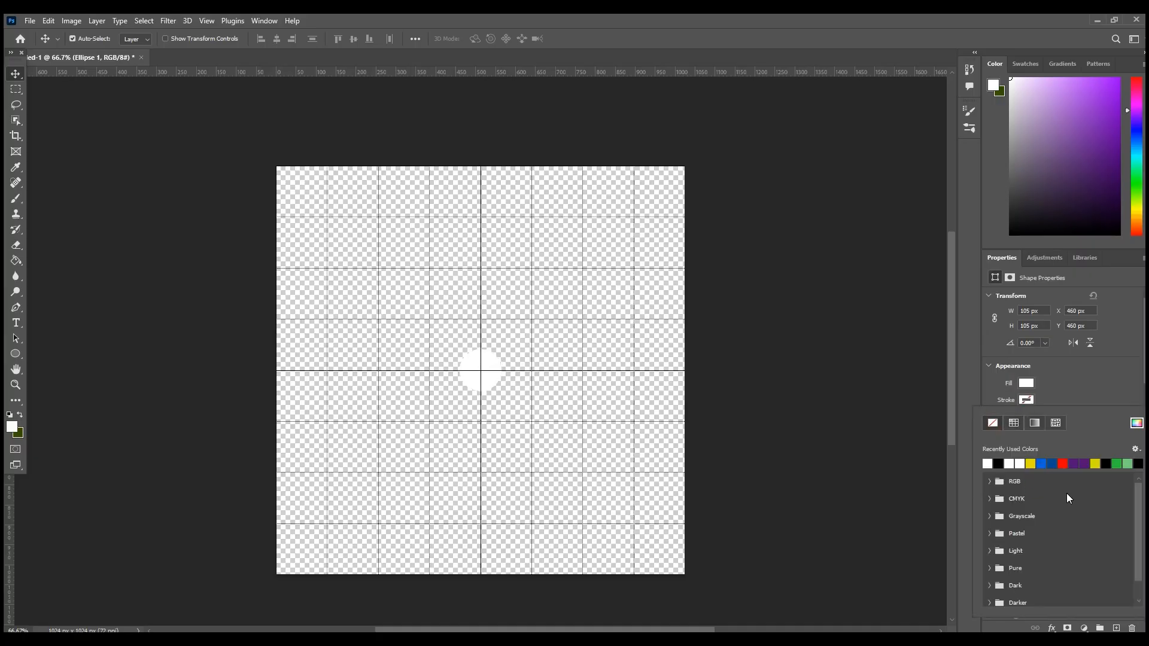
left_click(1101, 371)
Step: Add an Outer Glow layer style to the white circle on the Ellipse 1 layer
right_click(1045, 531)
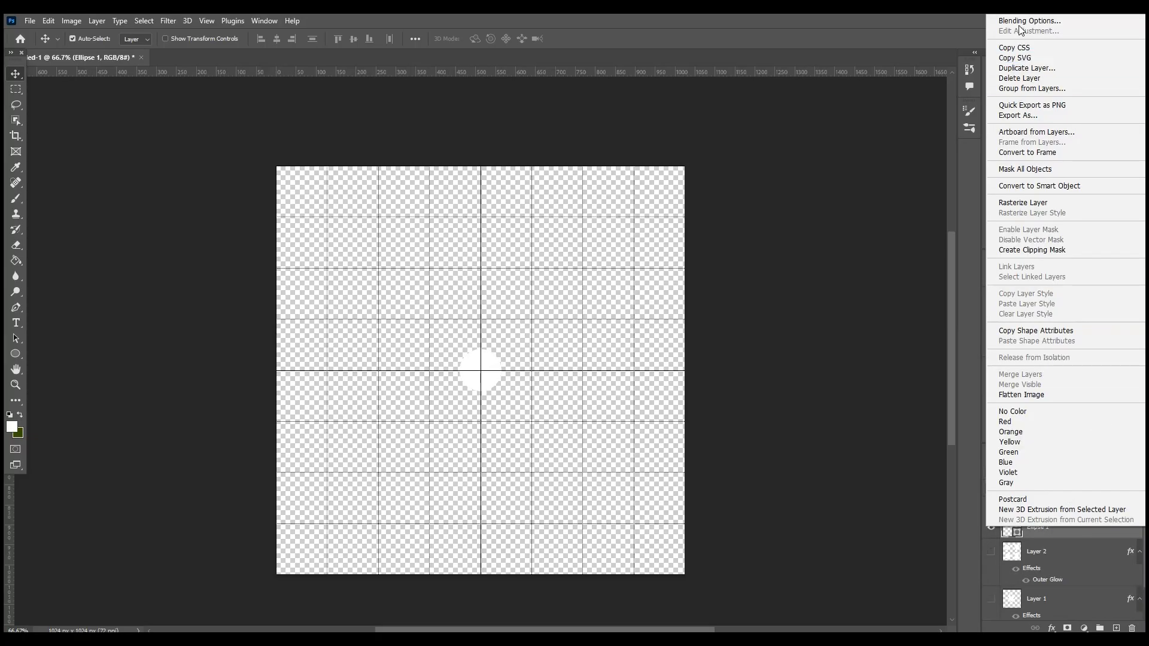
left_click(811, 346)
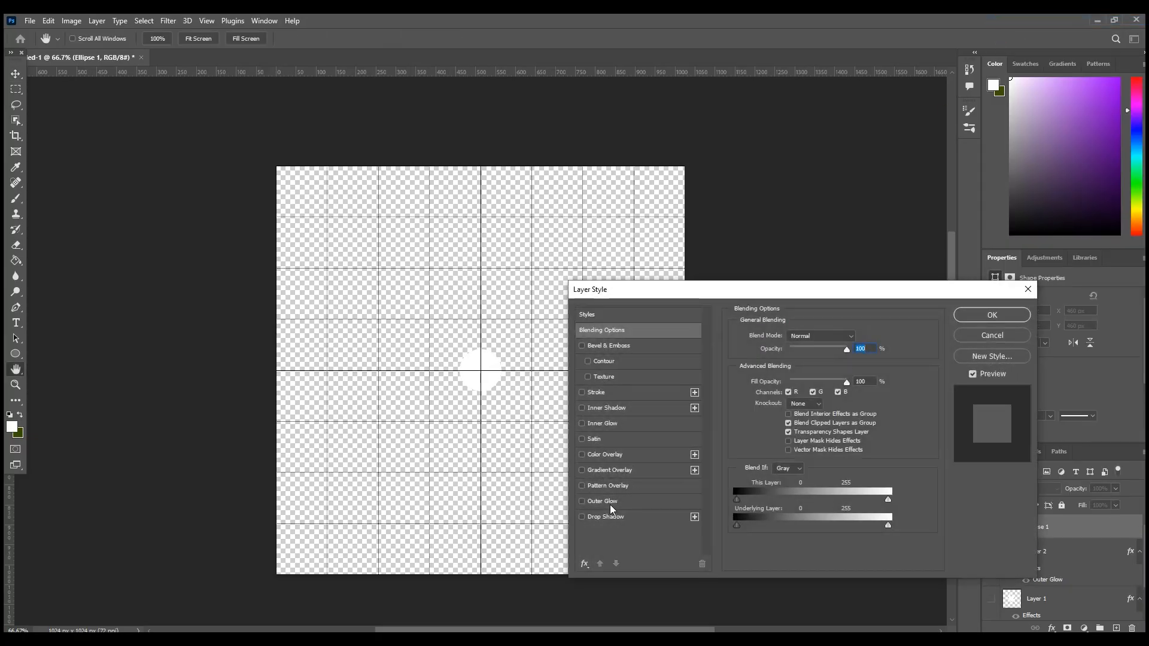
left_click(605, 506)
left_click(992, 316)
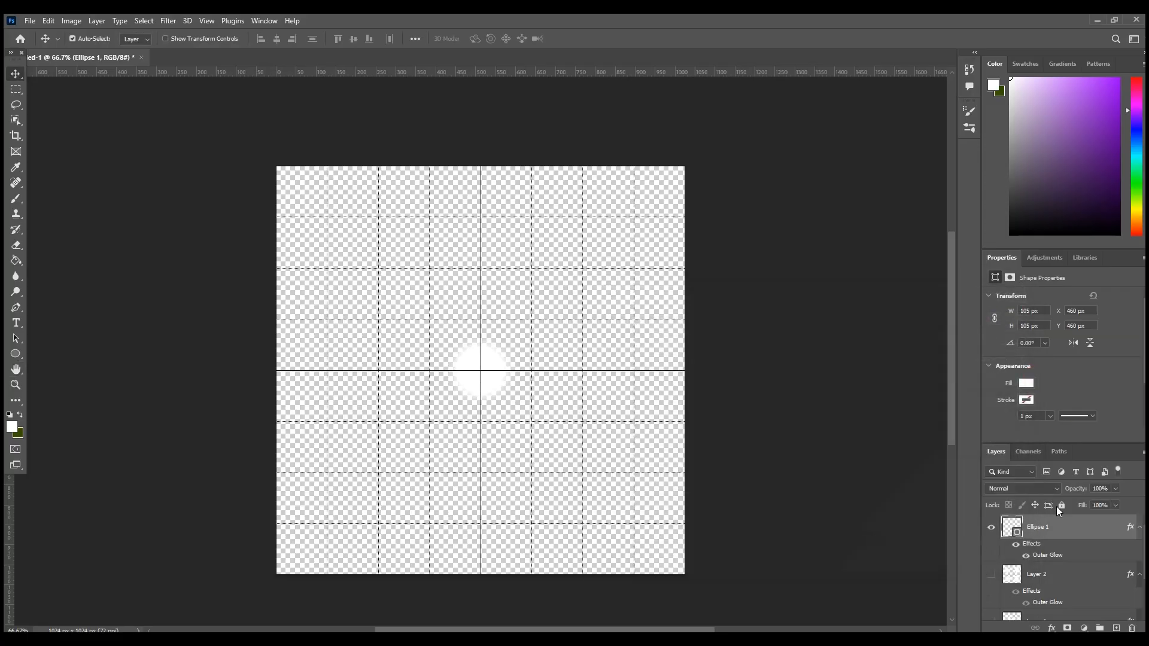
Step: Draw a narrow white triangle about 46 px wide and 384 px tall, rising from the canvas centre, with the Triangle tool
left_click(15, 354)
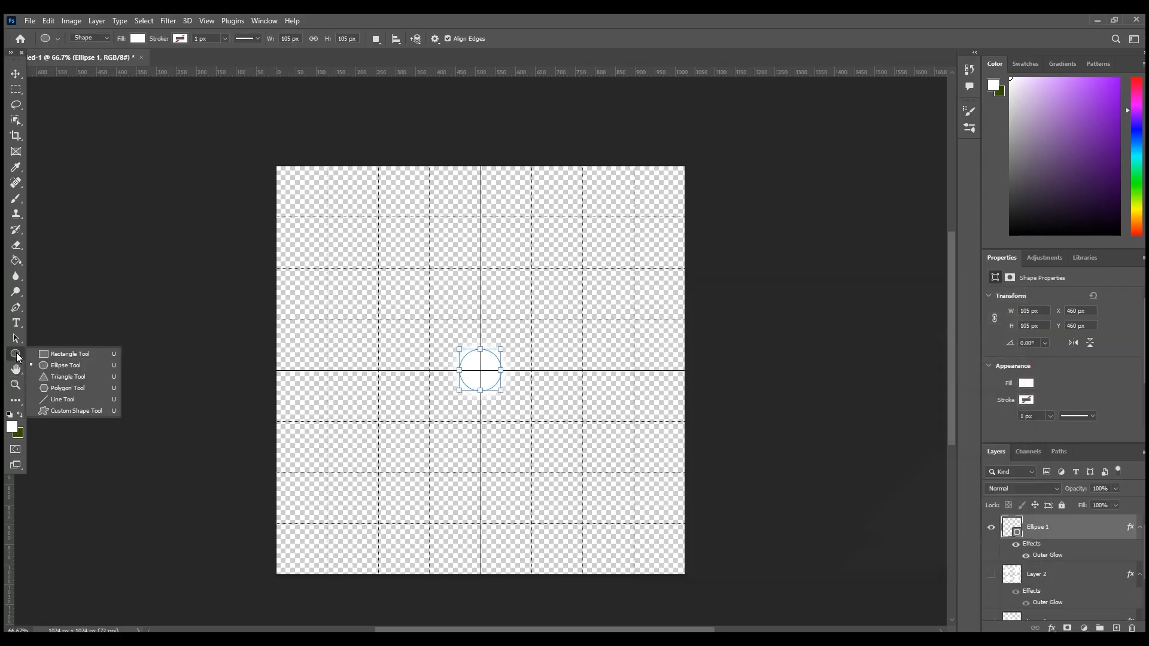
left_click(54, 377)
left_click_drag(474, 222, 491, 367)
key("v")
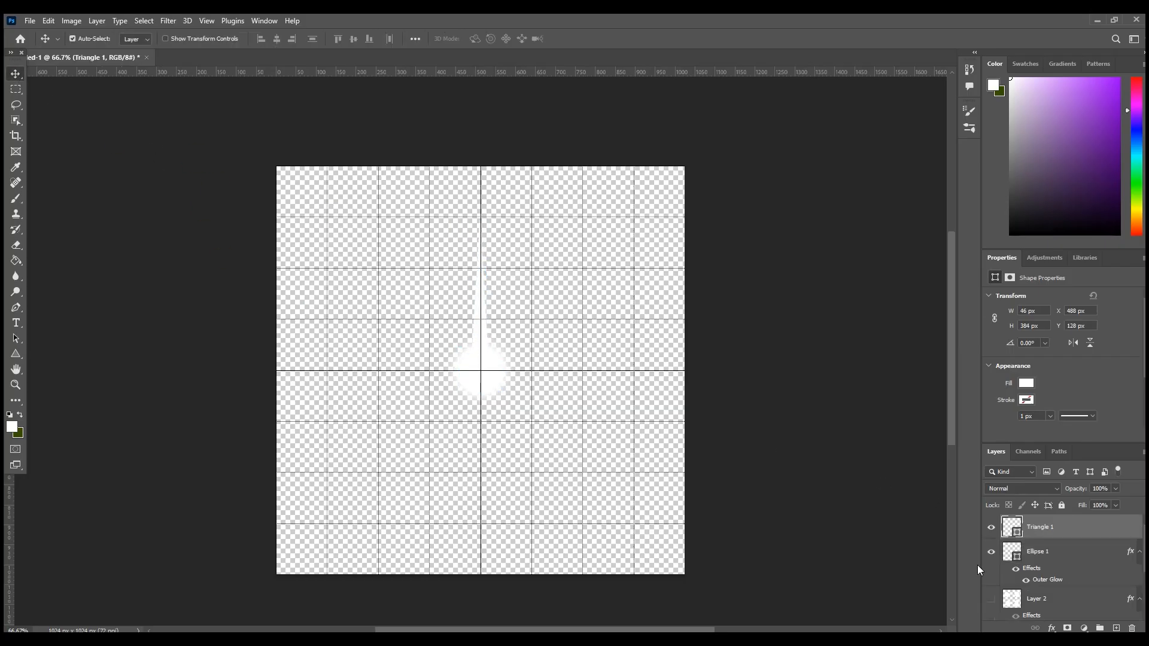
Step: Show the black background layer and align the triangle with the vertical centre line of the canvas
scroll(1006, 574, "down", 3)
left_click(991, 608)
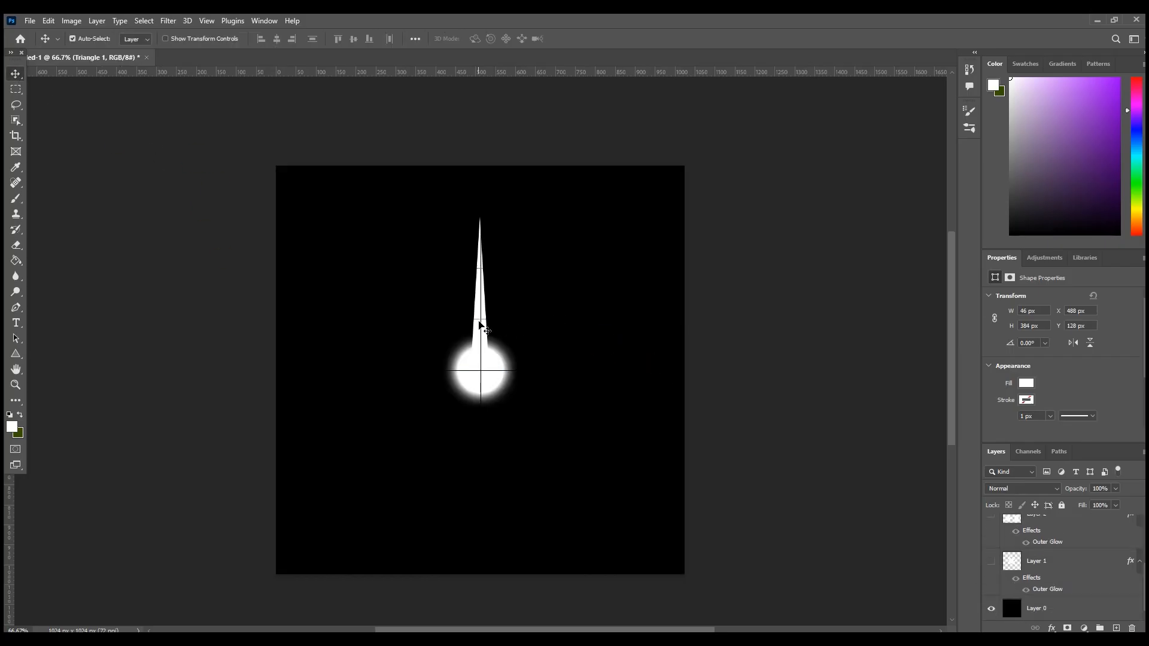
left_click_drag(485, 330, 485, 330)
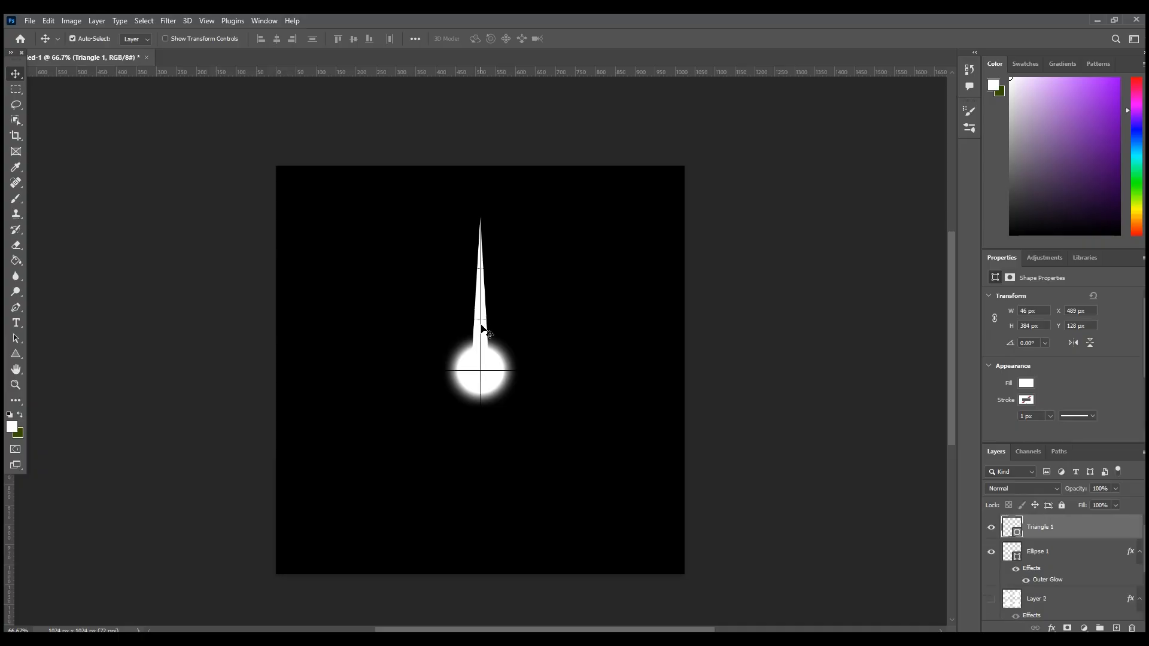
Step: Duplicate the triangle layer, flip the copy vertically and place it below the canvas centre as a mirrored spike
right_click(1050, 534)
left_click(1026, 74)
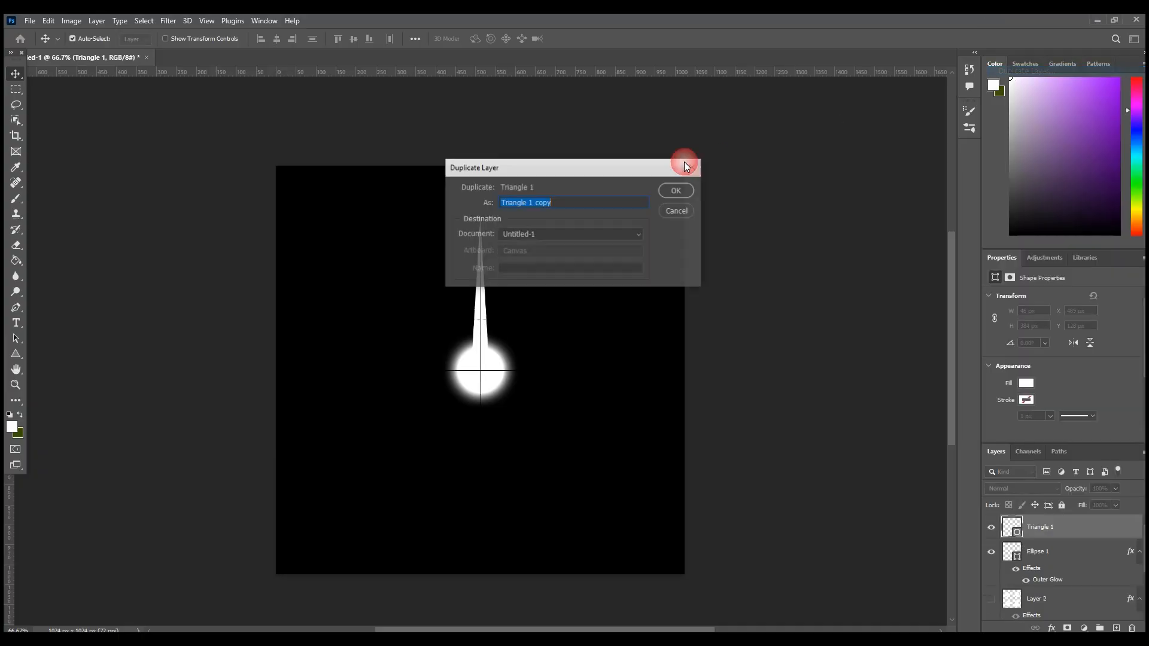
left_click(677, 190)
key("ctrl+t")
right_click(486, 335)
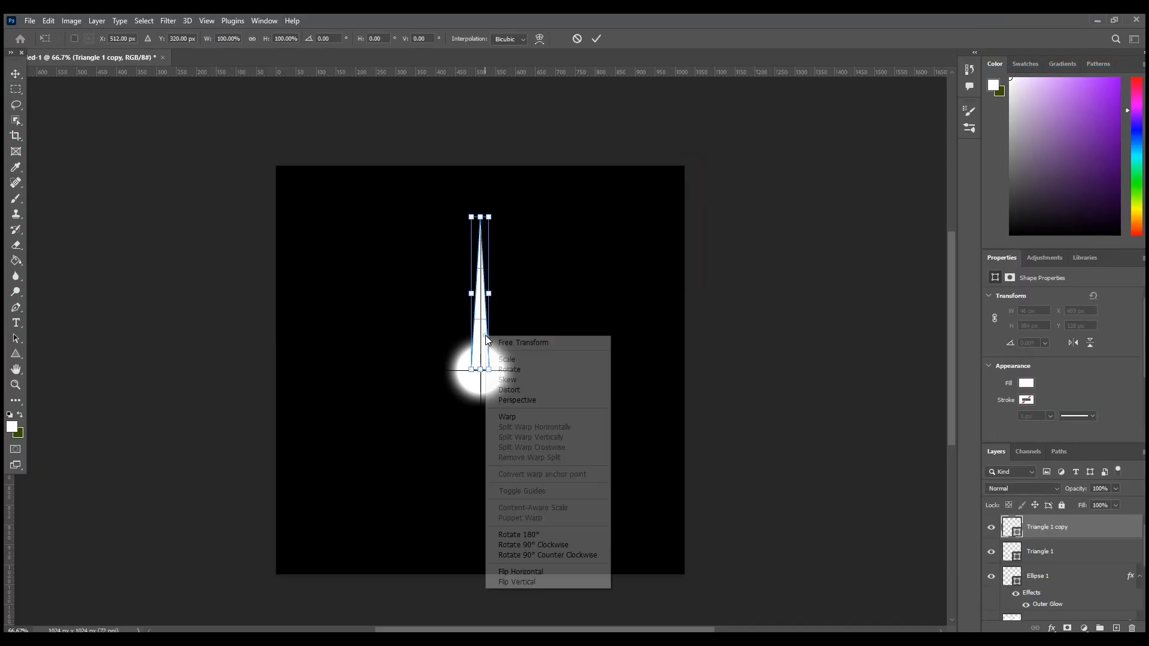
left_click(540, 578)
left_click_drag(477, 246, 479, 401)
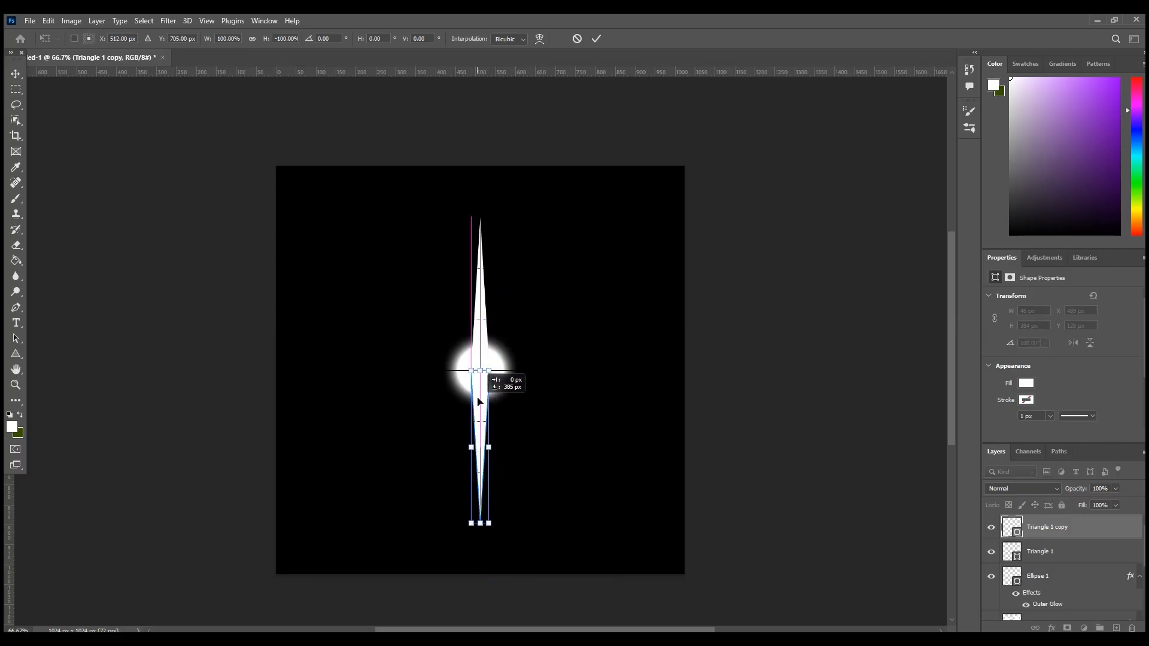
key("Return")
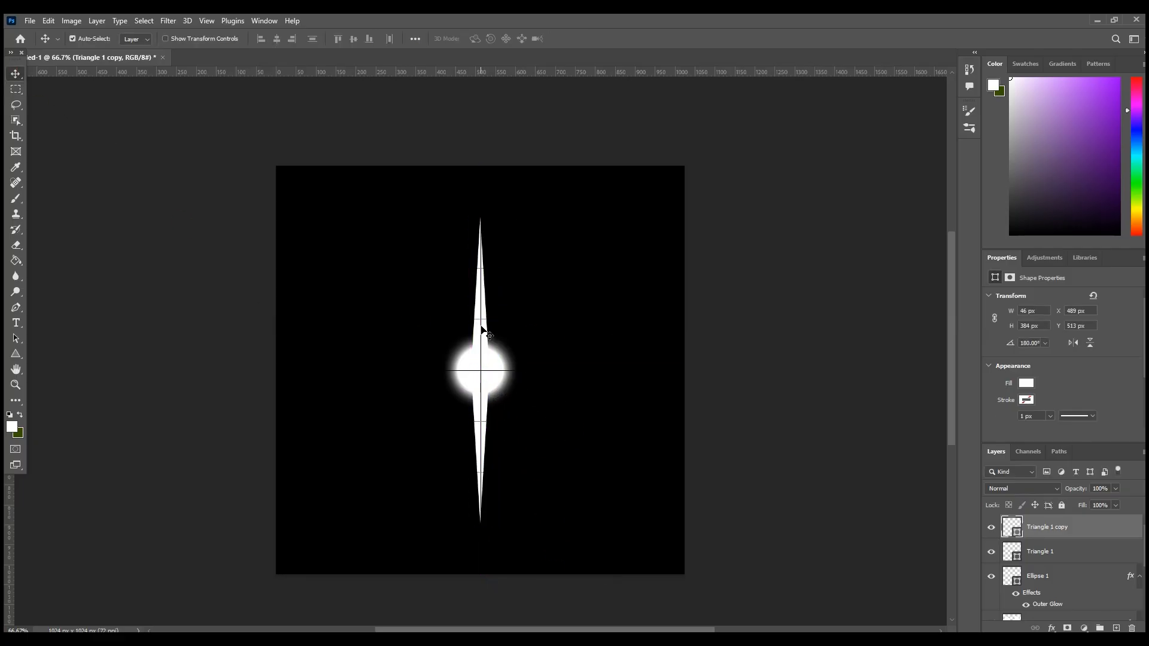
Step: Duplicate the lower spike, rotate the copy by 90° so it points right and place it beside the circle on the horizontal centre line
right_click(1051, 546)
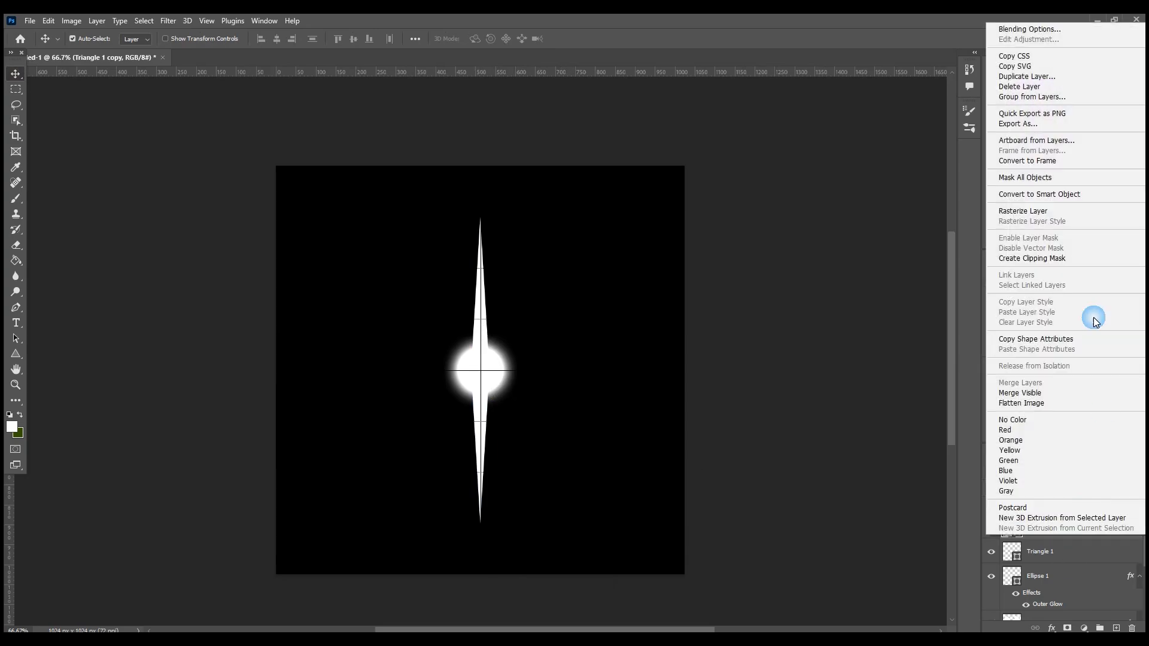
left_click(1024, 80)
left_click(677, 191)
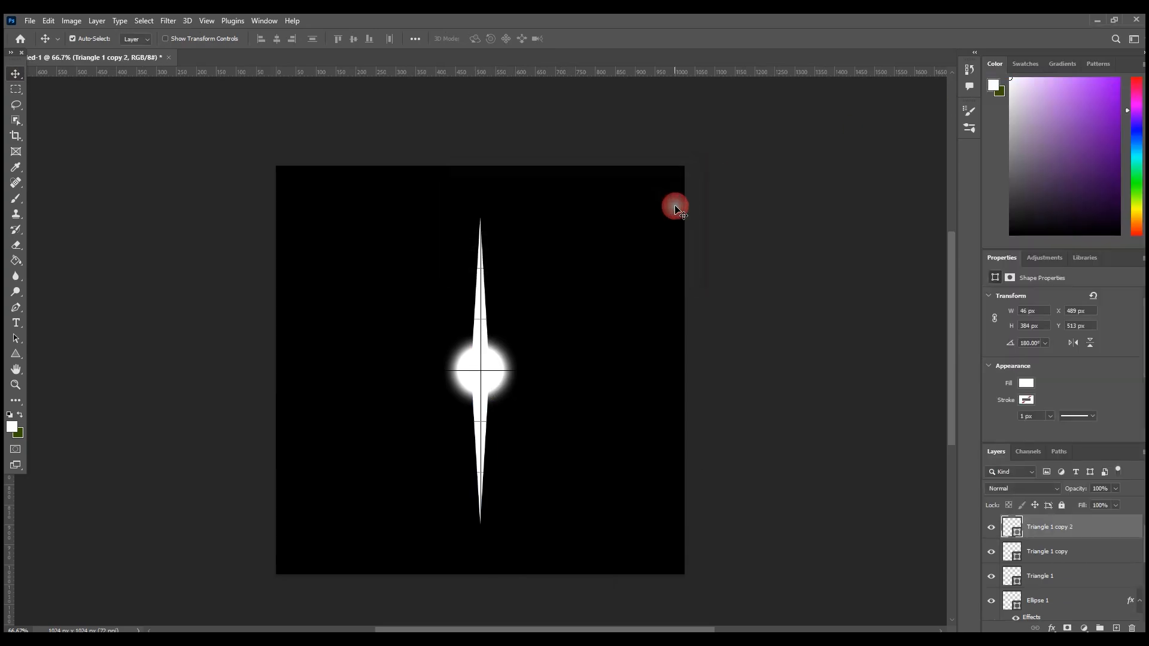
key("ctrl+t")
right_click(479, 411)
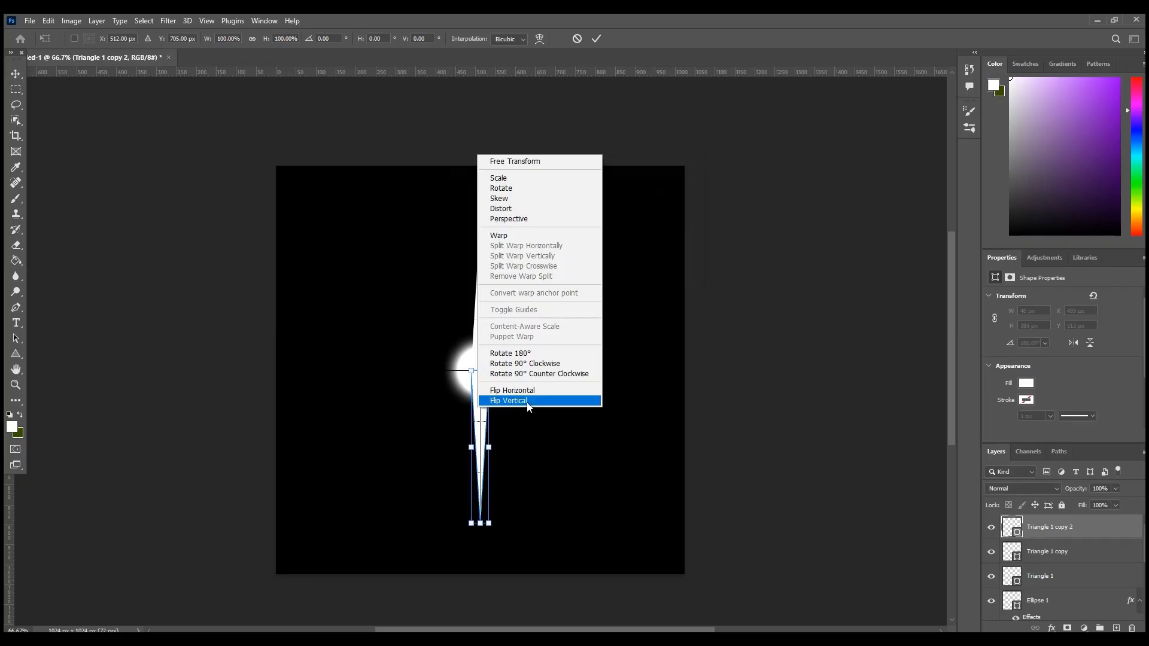
left_click(513, 390)
right_click(481, 415)
left_click(524, 409)
right_click(486, 429)
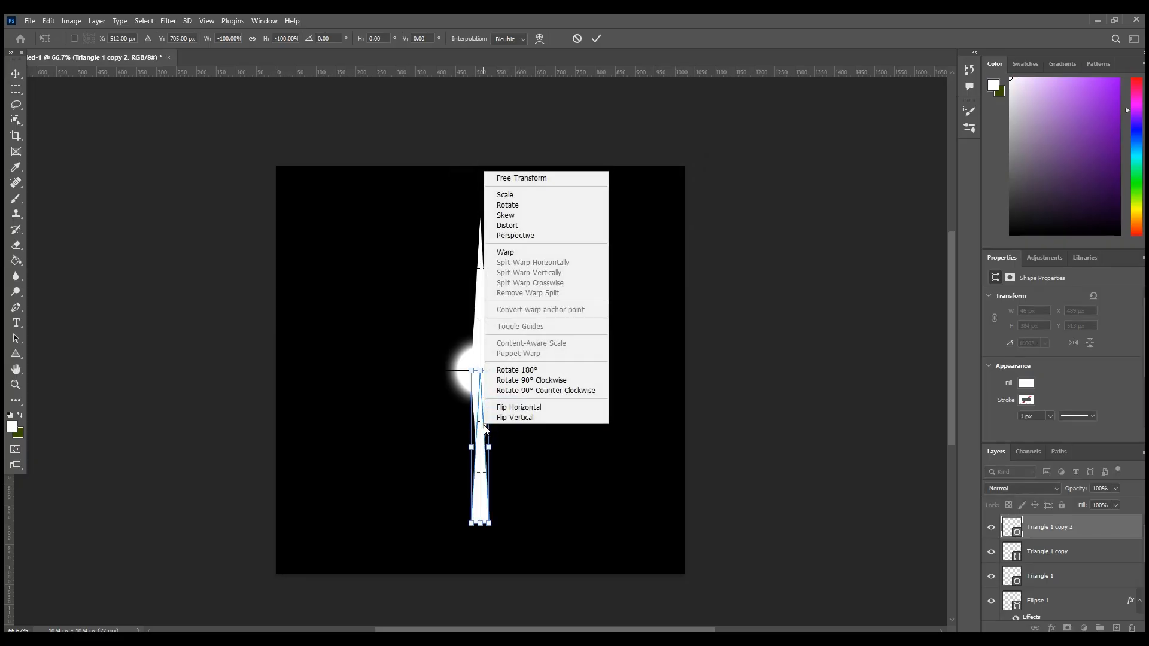
left_click(528, 381)
left_click_drag(435, 448, 520, 371)
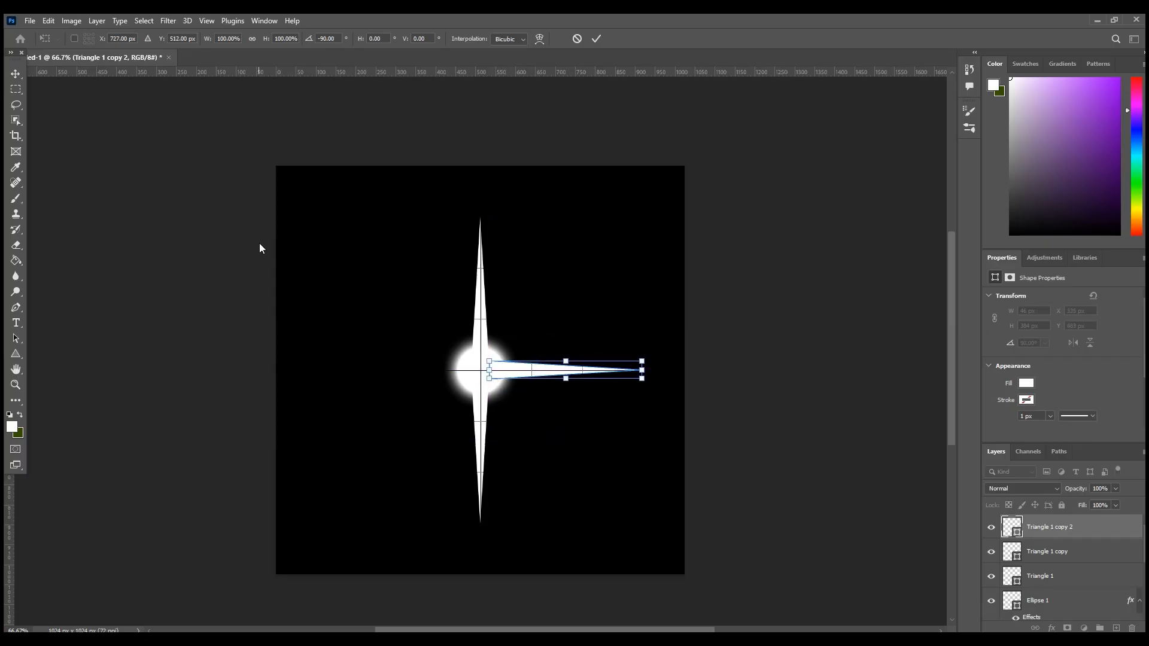
left_click(1054, 541)
Step: Duplicate the right-pointing spike, flip the copy horizontally and place it on the opposite side of the circle
left_click(1054, 525)
right_click(1052, 524)
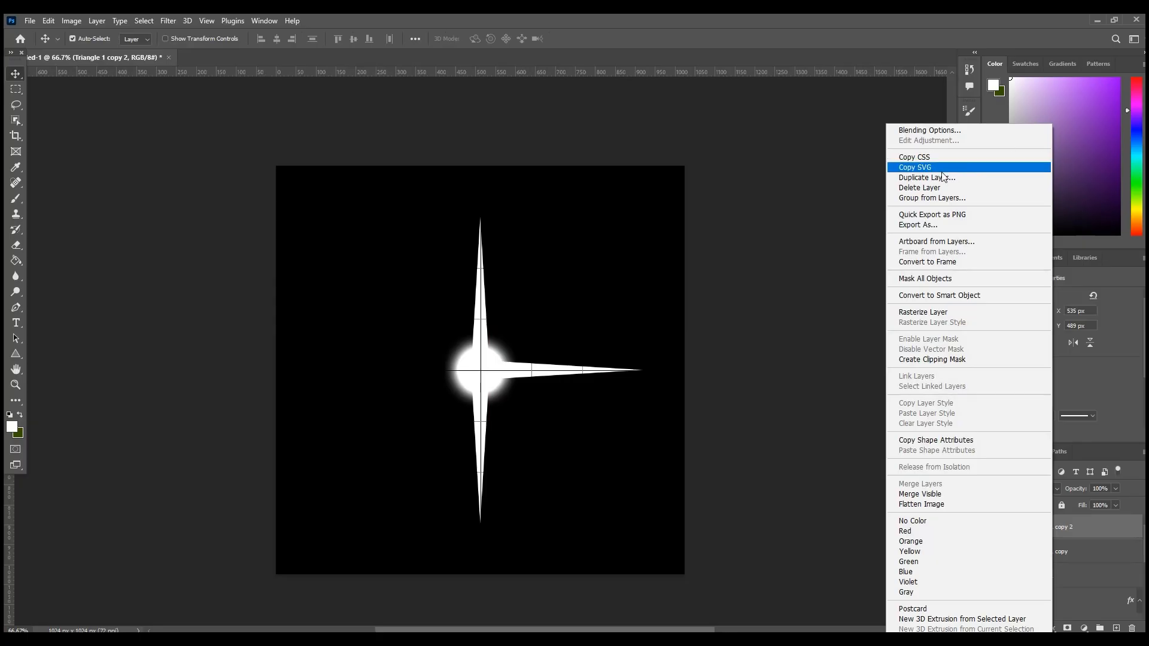
left_click(927, 178)
left_click(677, 189)
key("ctrl+t")
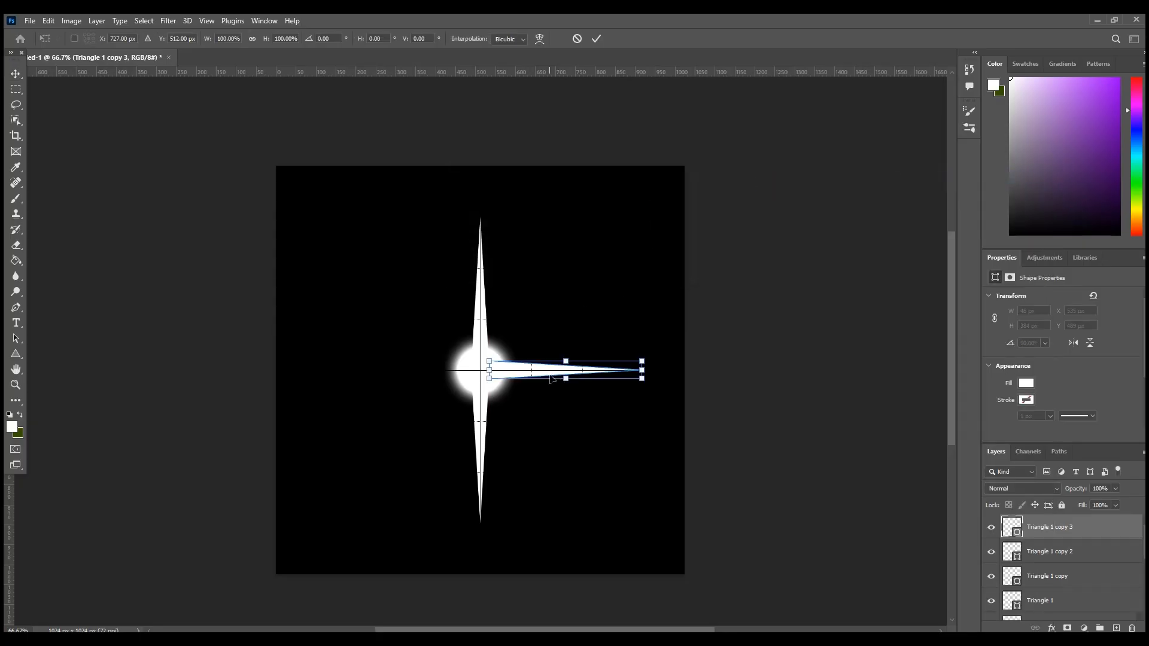
right_click(550, 375)
left_click(605, 612)
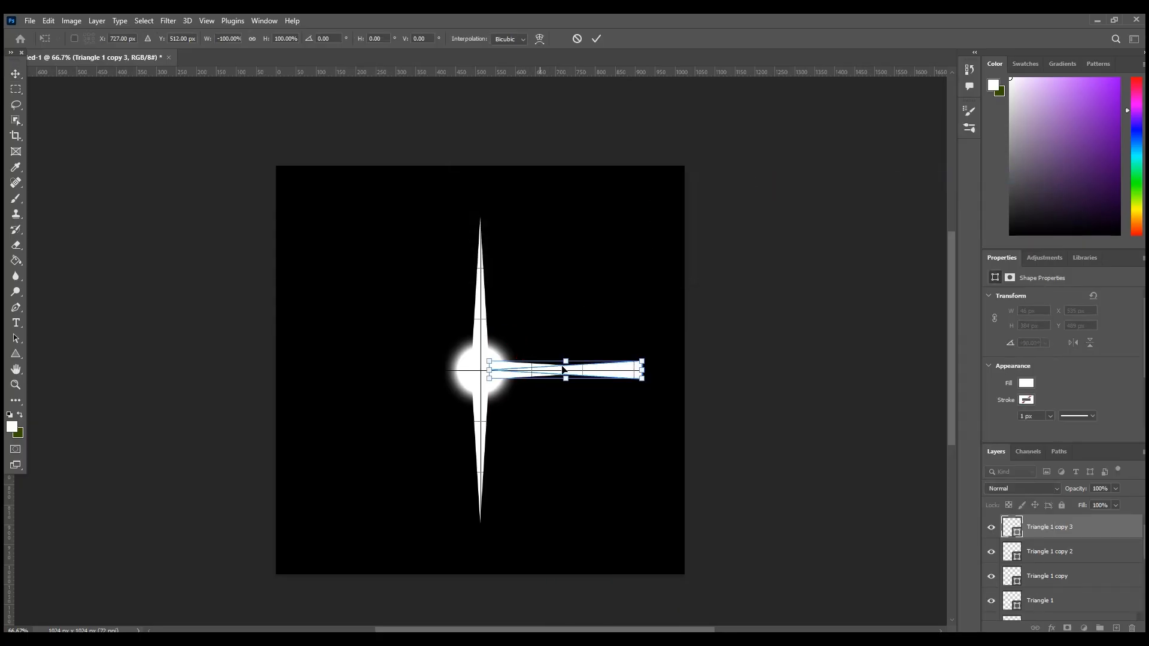
left_click_drag(628, 376, 454, 379)
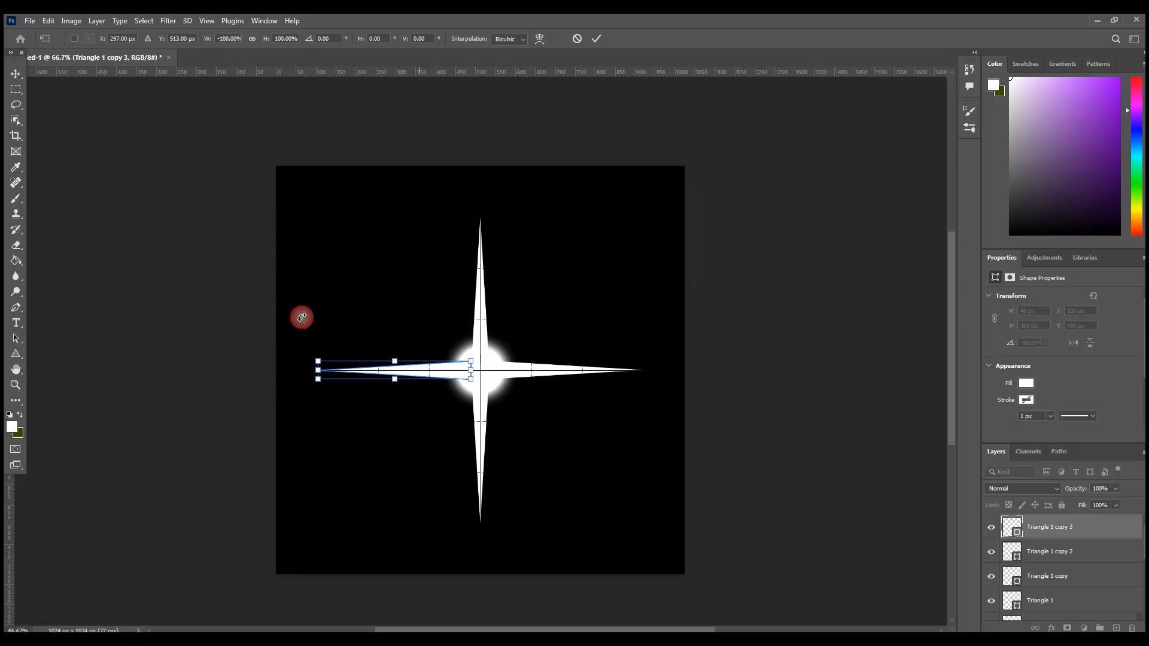
left_click(16, 73)
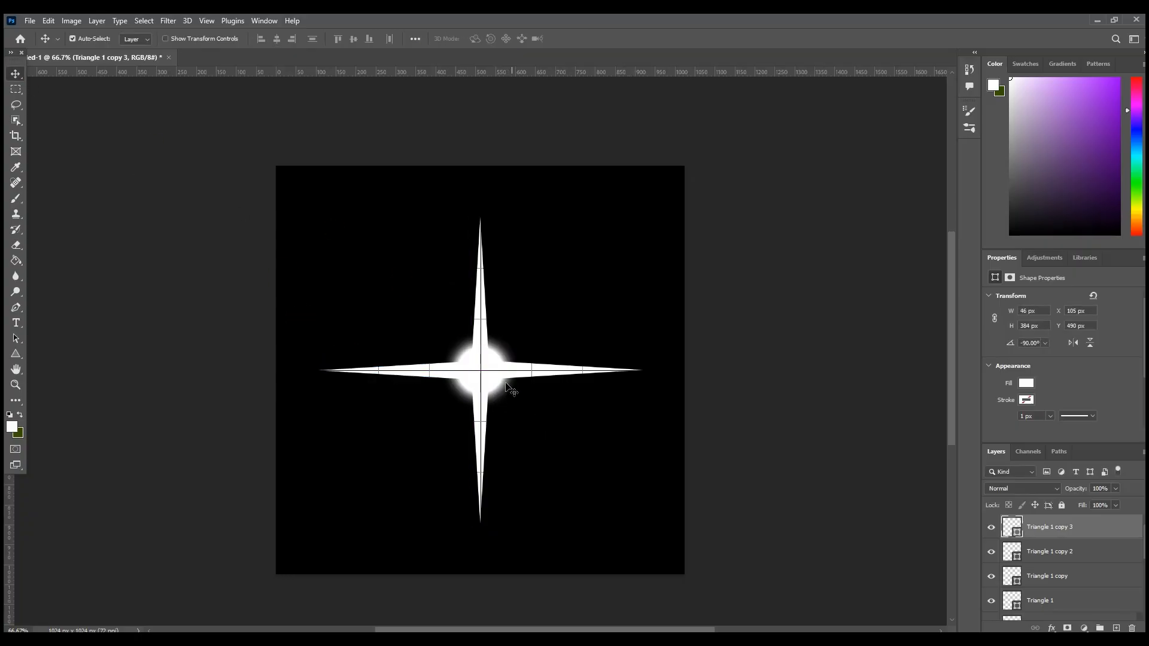
Step: Hide the black background layer, Layer 0
scroll(1053, 575, "down", 3)
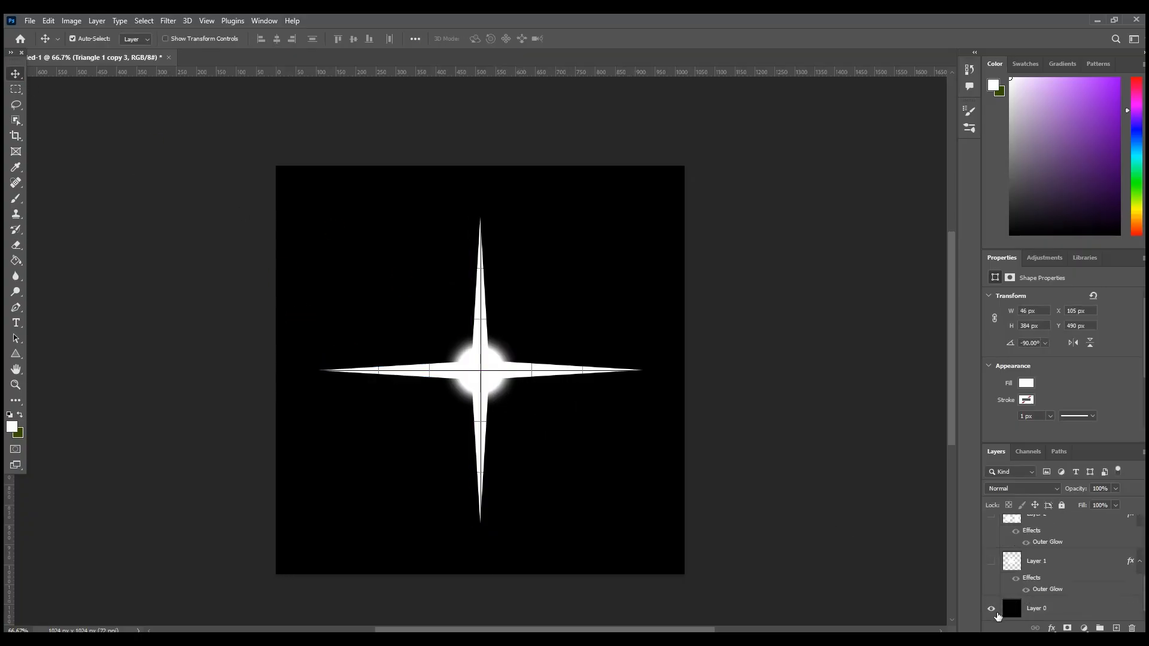
left_click(992, 612)
scroll(1027, 573, "up", 3)
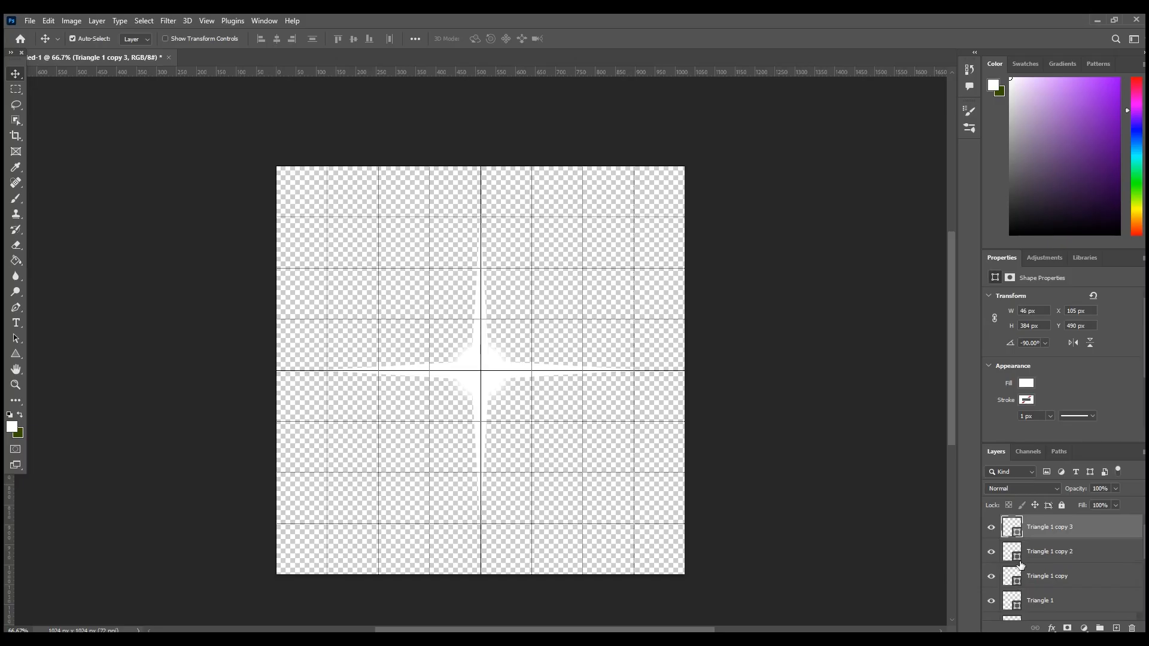
Step: Rasterize the Triangle 1 layer and merge all four triangle layers into one
right_click(1042, 601)
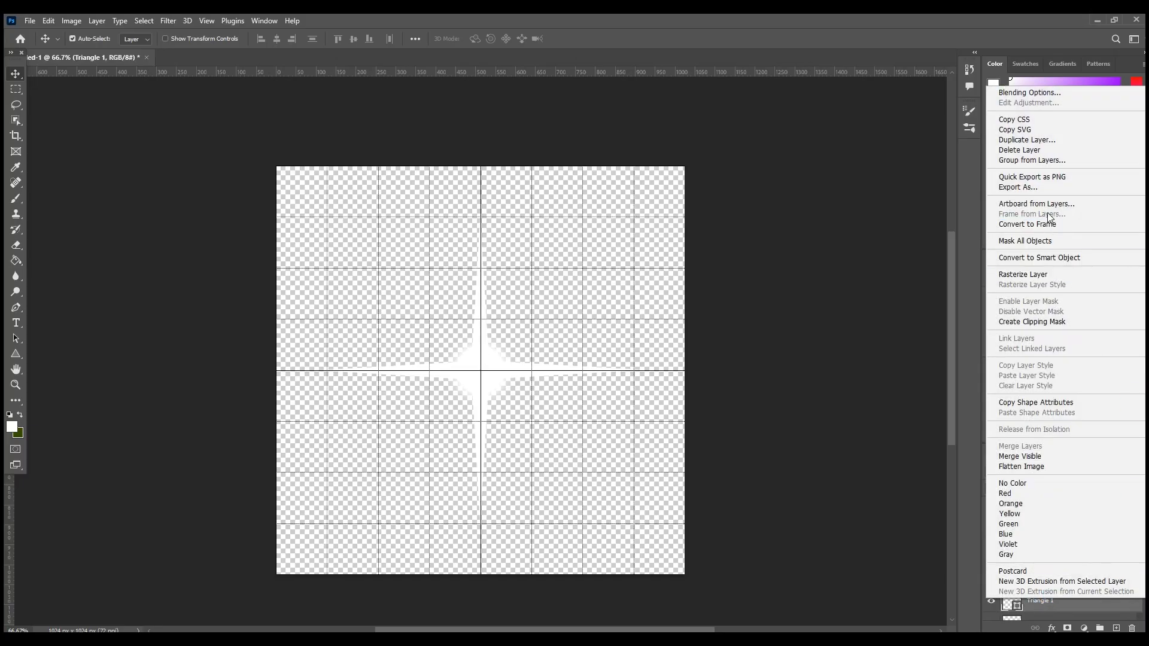
left_click(1053, 275)
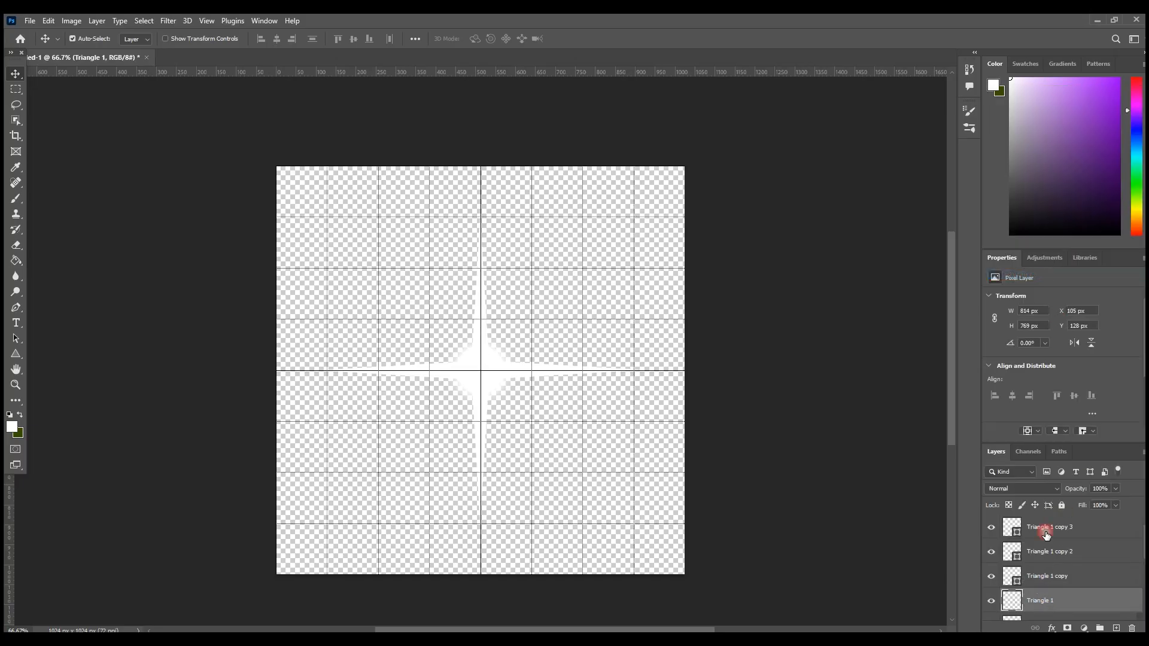
left_click(1047, 535, "shift")
right_click(1045, 564)
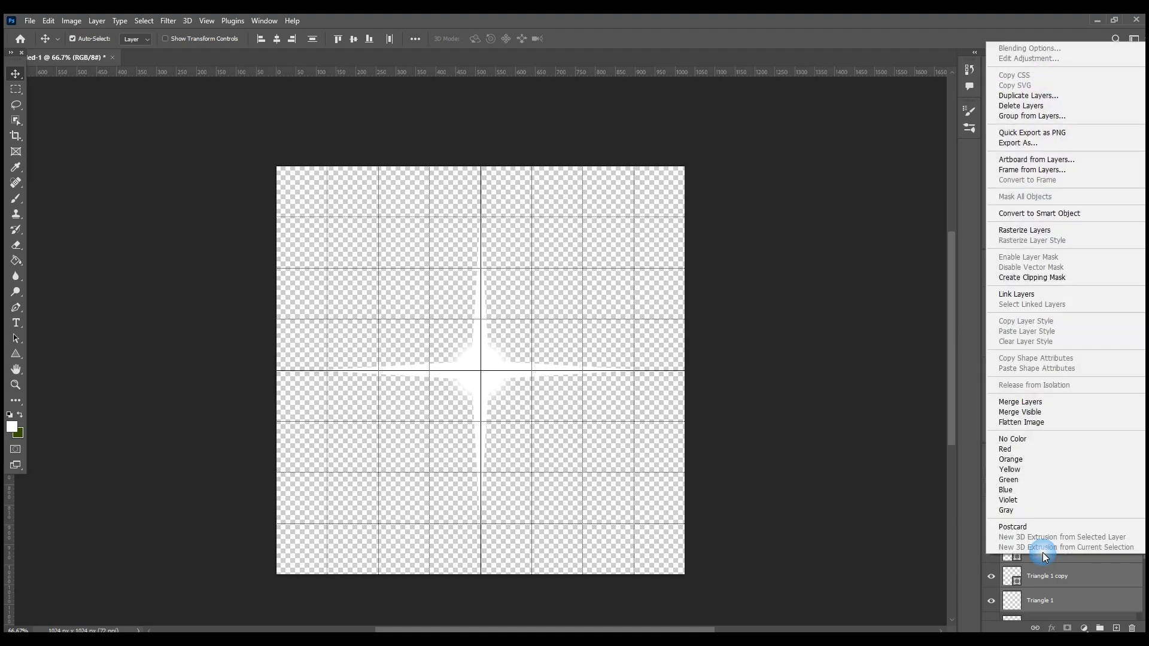
left_click(1049, 402)
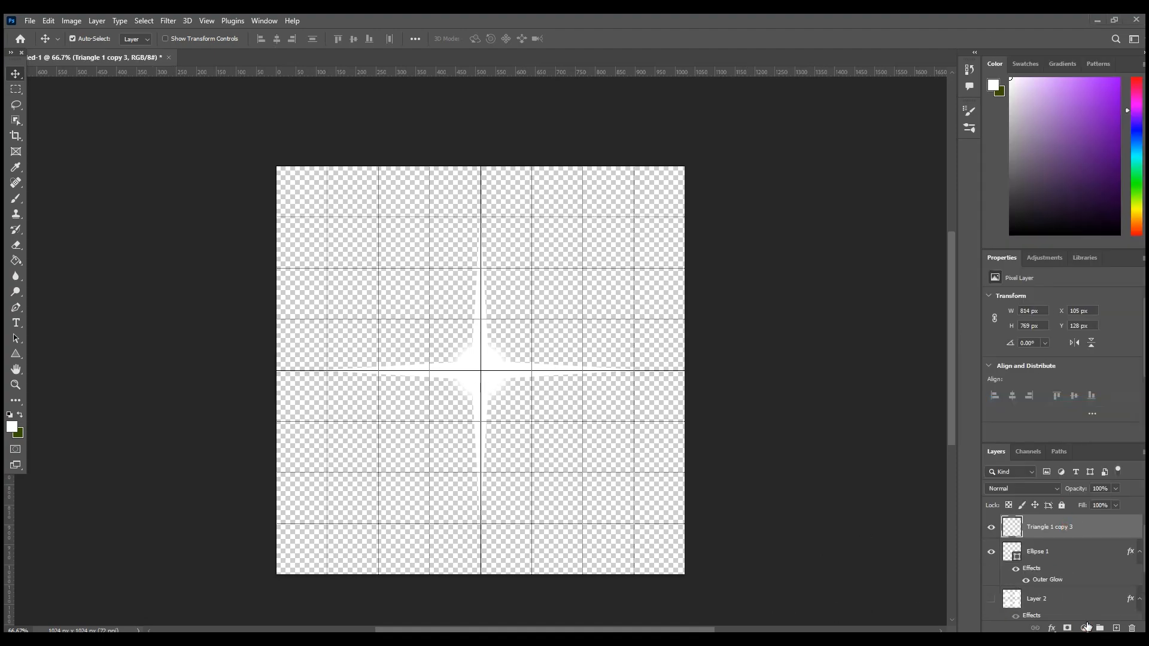
Step: Toggle the circle and spikes layers to check them, and merge the two into a single layer
left_click(1017, 552)
left_click(991, 551)
left_click(991, 551)
left_click(1054, 527)
left_click(991, 527)
left_click(991, 527)
left_click(1041, 552, "shift")
right_click(1053, 549)
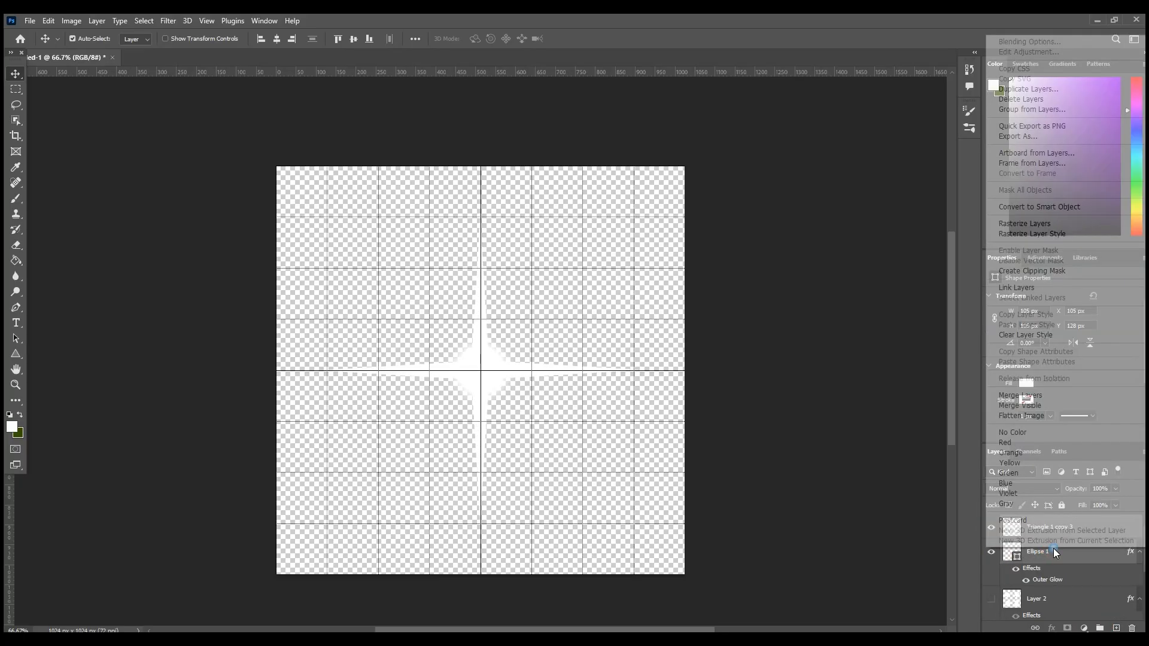
left_click(1033, 400)
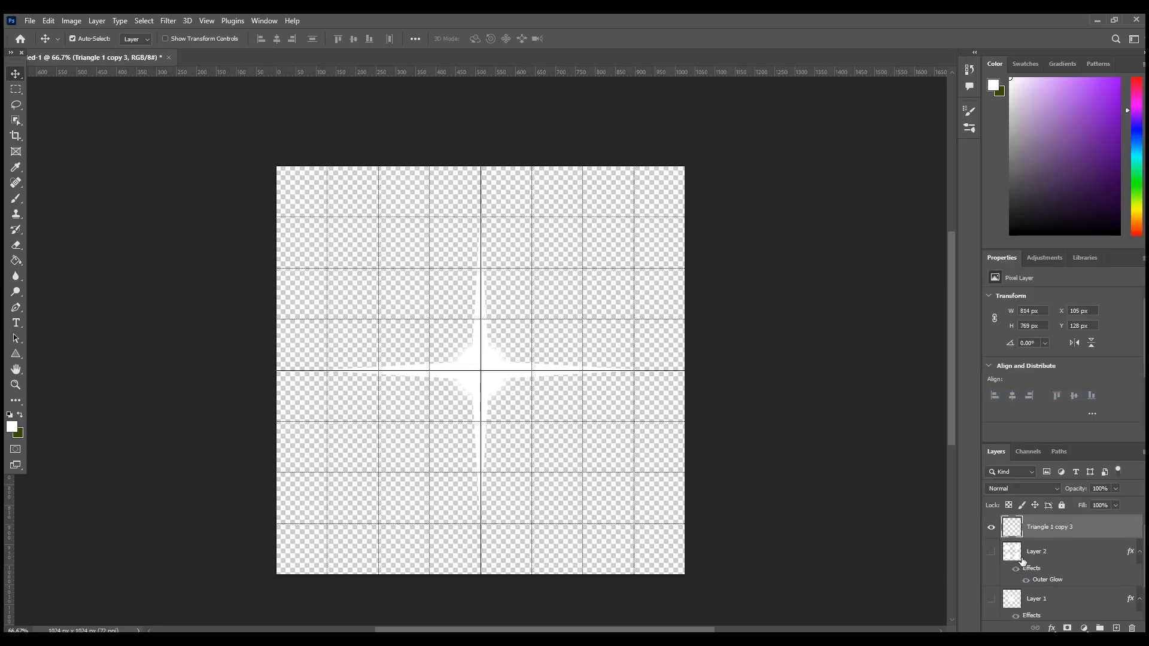
Step: Hide the merged star layer and add a new empty layer above it
left_click(991, 527)
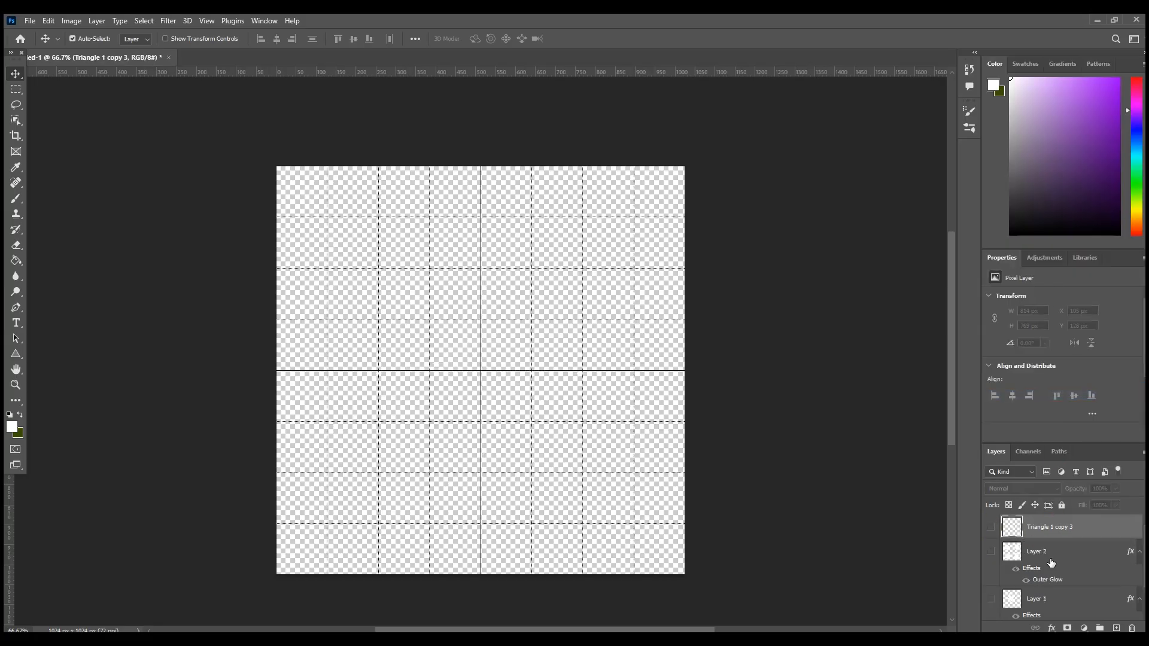
left_click(1116, 629)
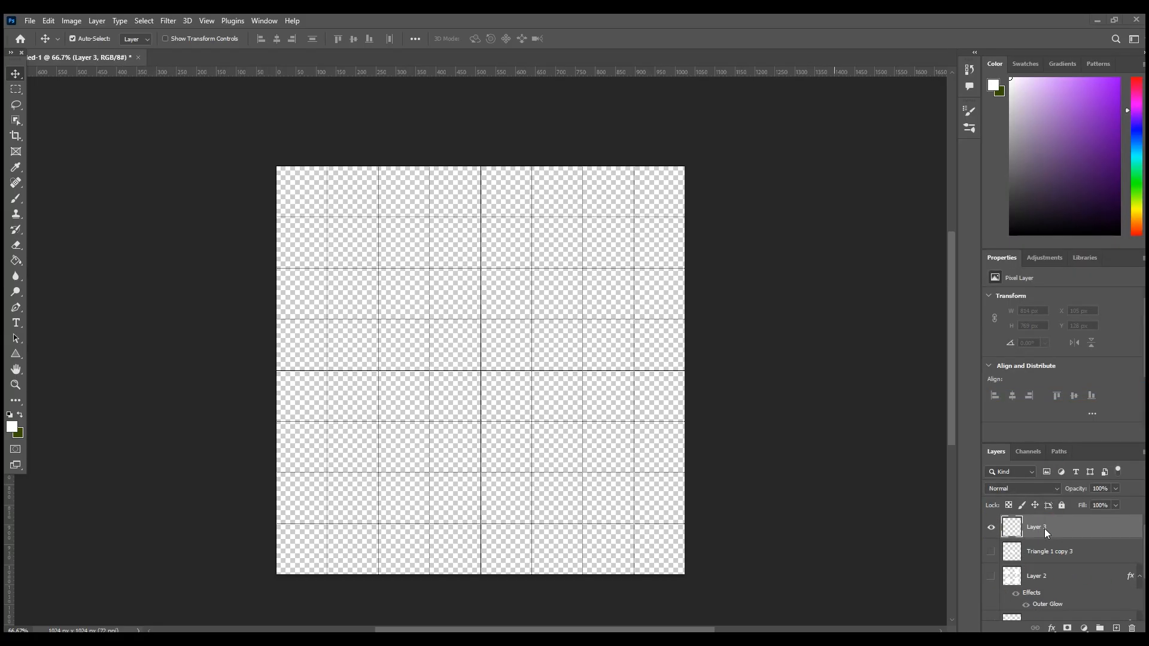
Step: Rename the merged star layer as "flare" and the new empty layer as "sparks"
left_click(1045, 553)
double_click(1045, 552)
type("flare")
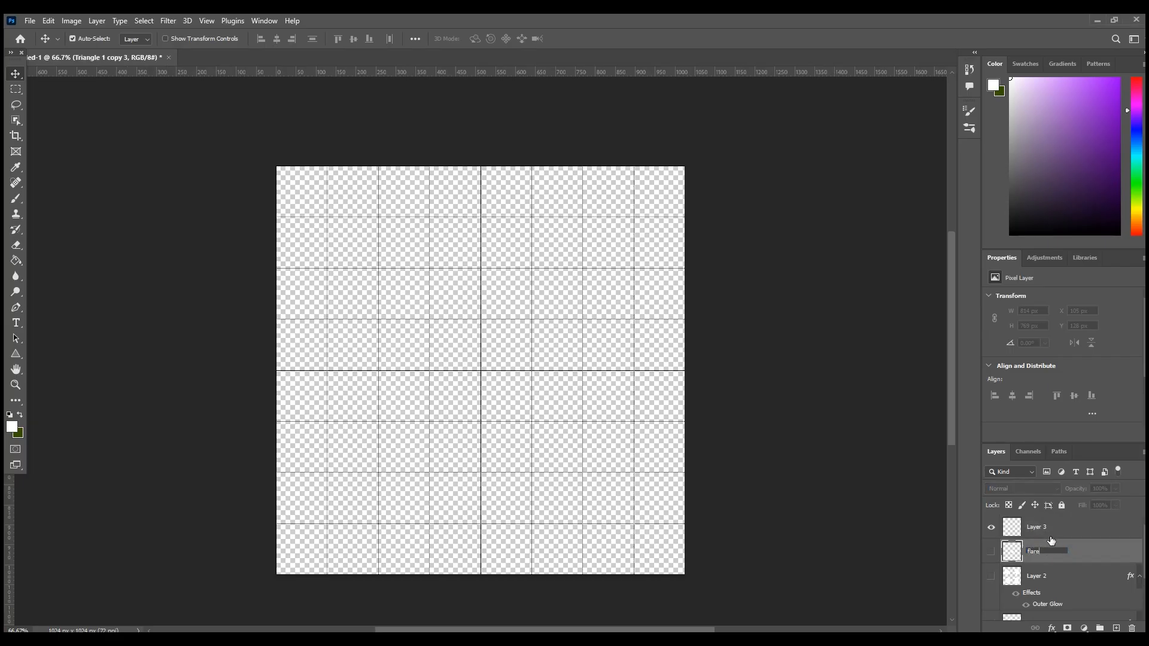
left_click(1052, 538)
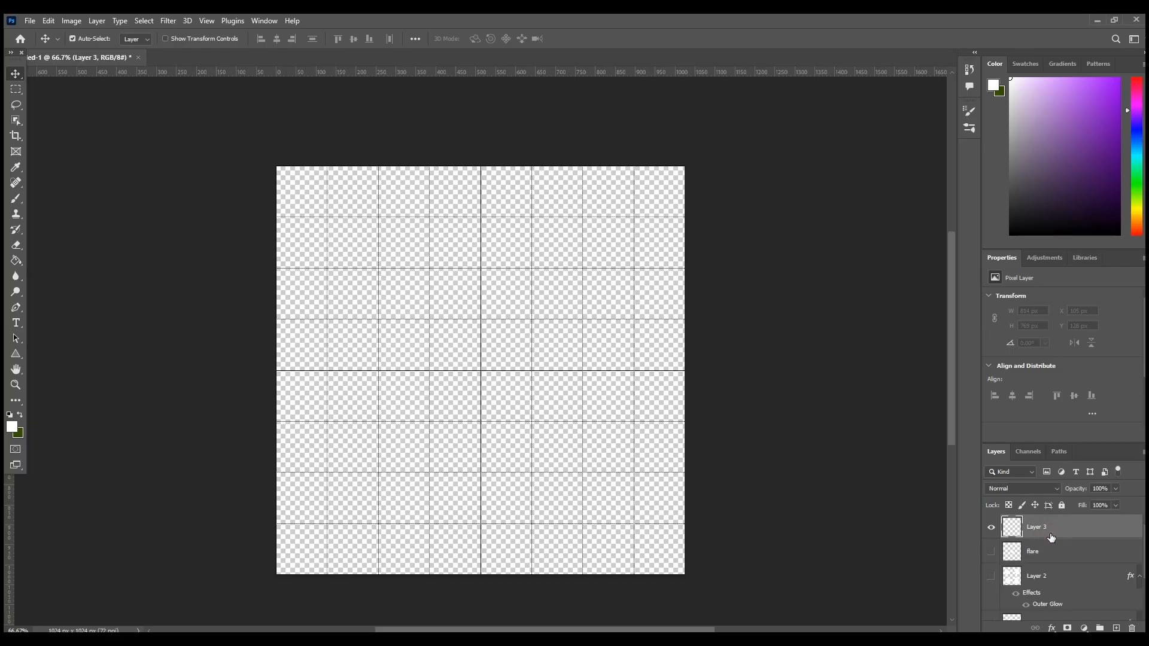
double_click(1040, 529)
type("sparks")
Step: Rename the blobs layer, Layer 2, as "debri"
left_click(1056, 578)
double_click(1053, 576)
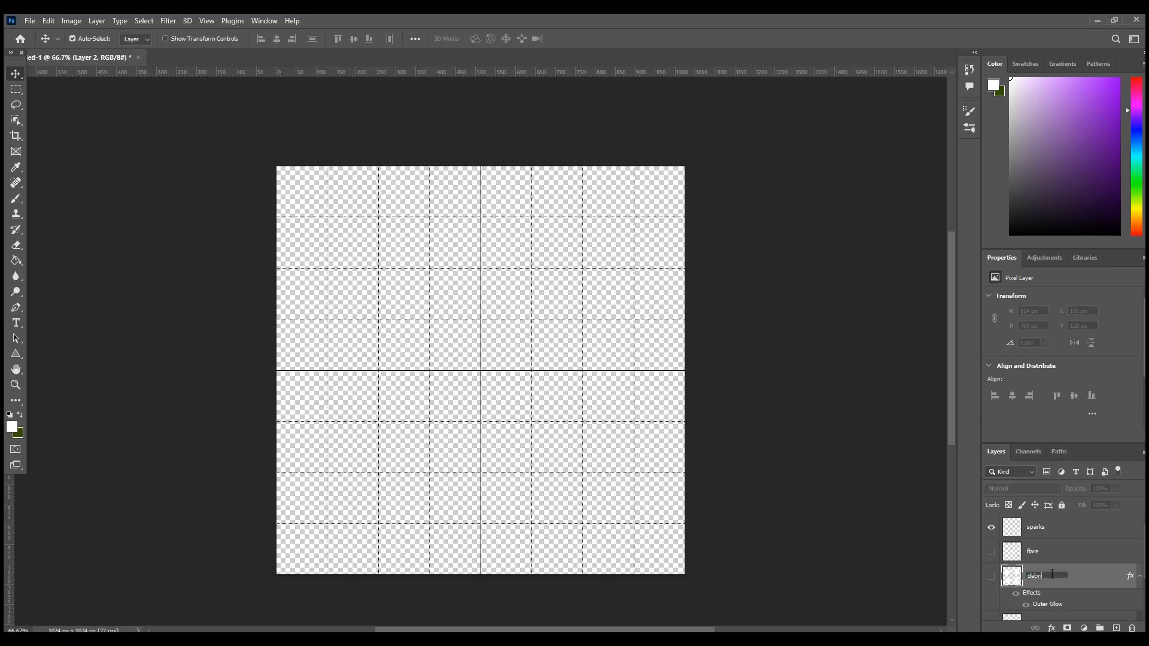
type("debri")
left_click(1063, 560)
scroll(1060, 572, "down", 1)
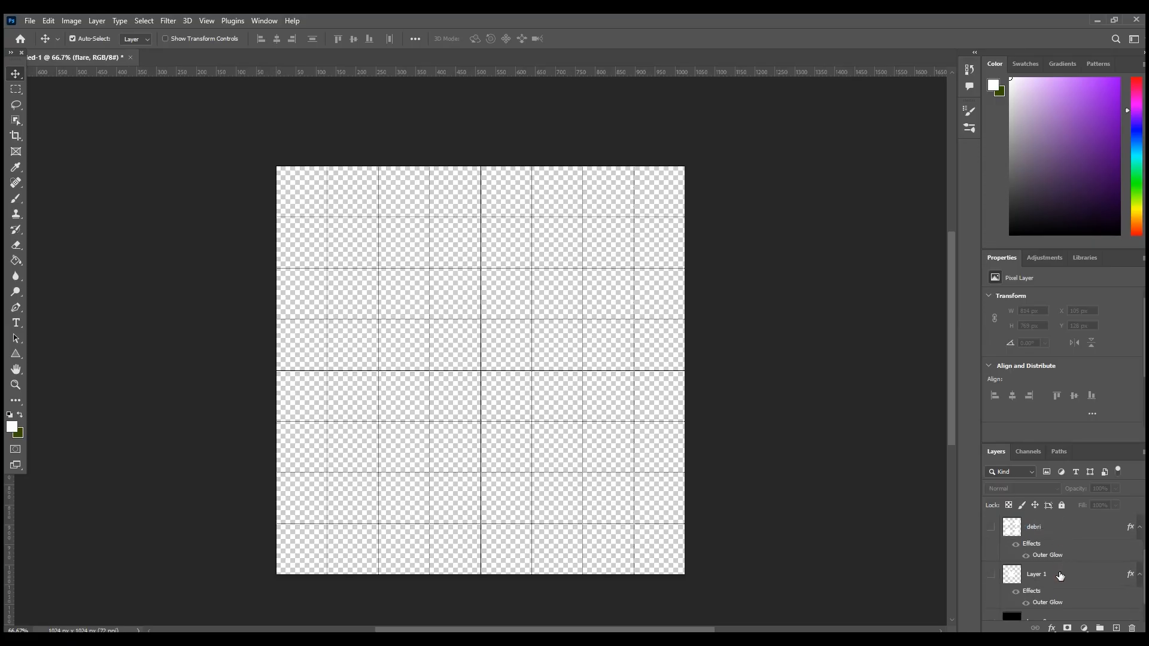
Step: Rename the starburst layer, Layer 1, as "hit" and delete the empty sparks layer
left_click(1060, 575)
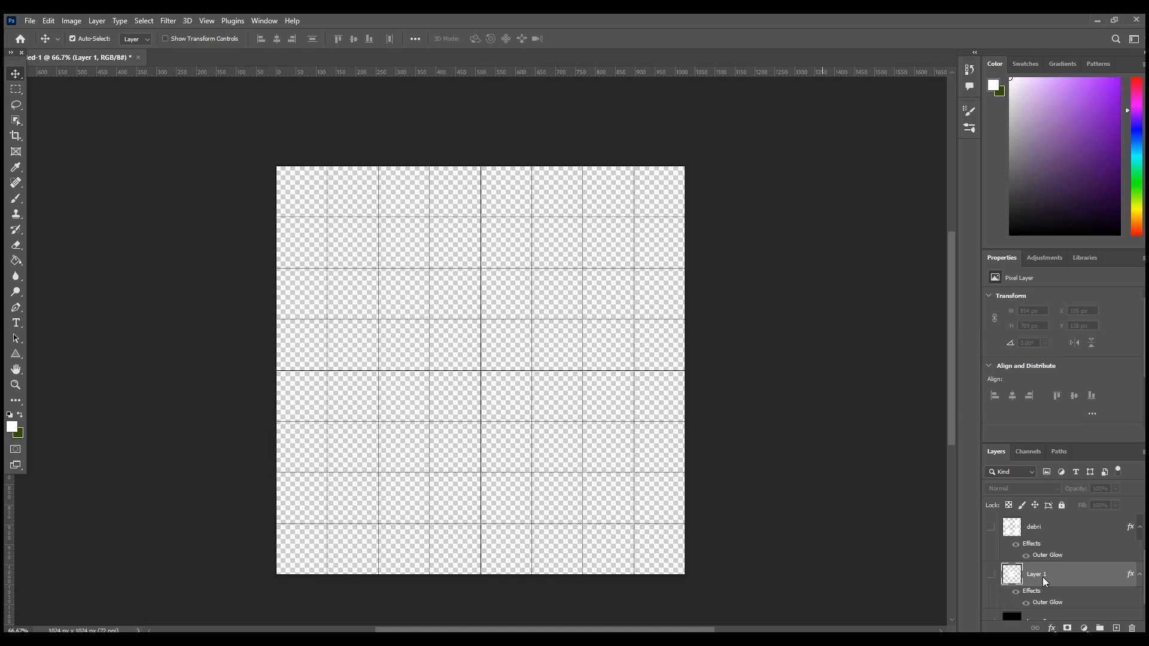
double_click(1041, 576)
type("hit")
left_click(1097, 525)
scroll(1057, 576, "up", 1)
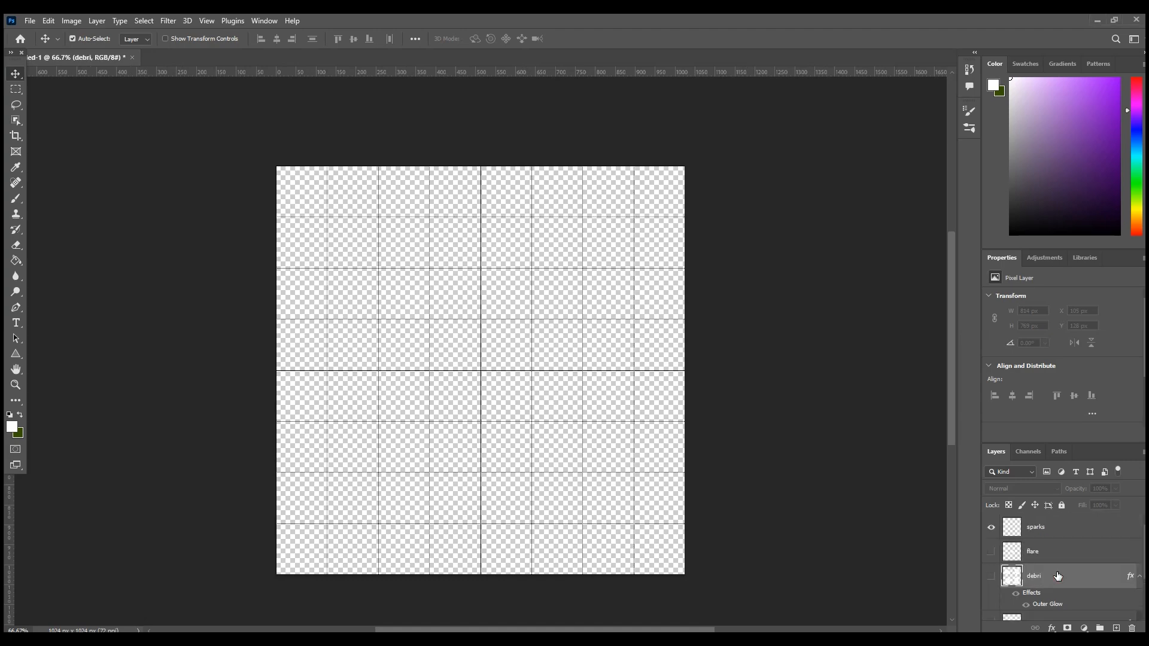
left_click(1054, 534)
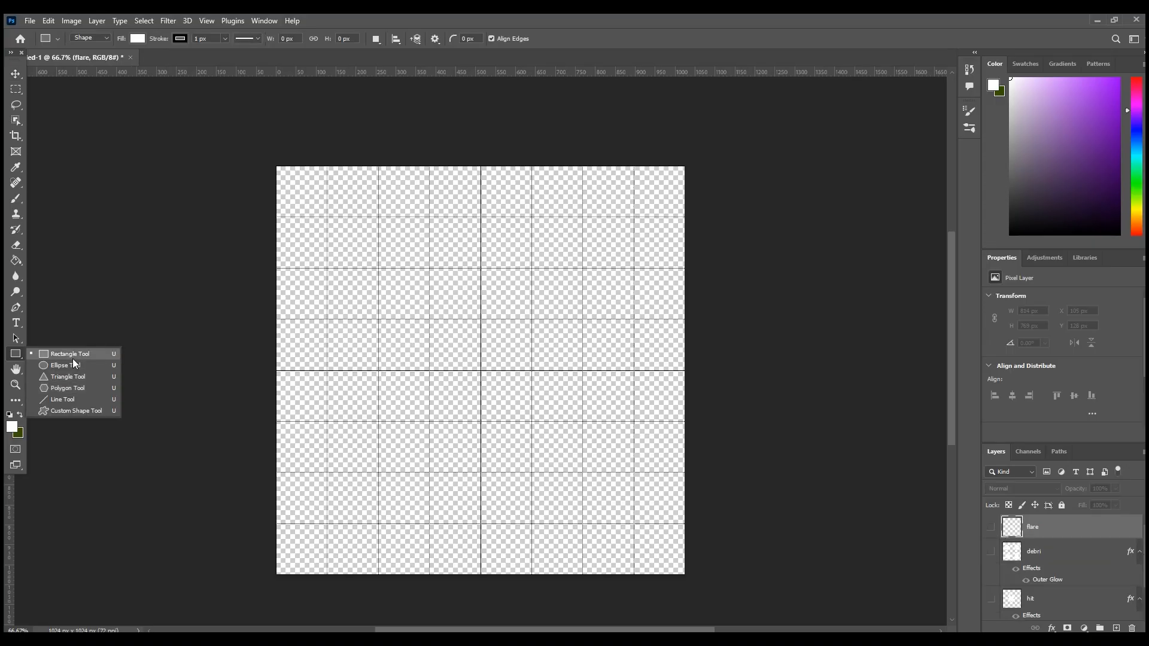
Step: Draw a white square shape of about 598 px near the canvas centre and rotate it about -43° into a diamond
left_click(556, 304)
left_click_drag(358, 261, 642, 500, "shift")
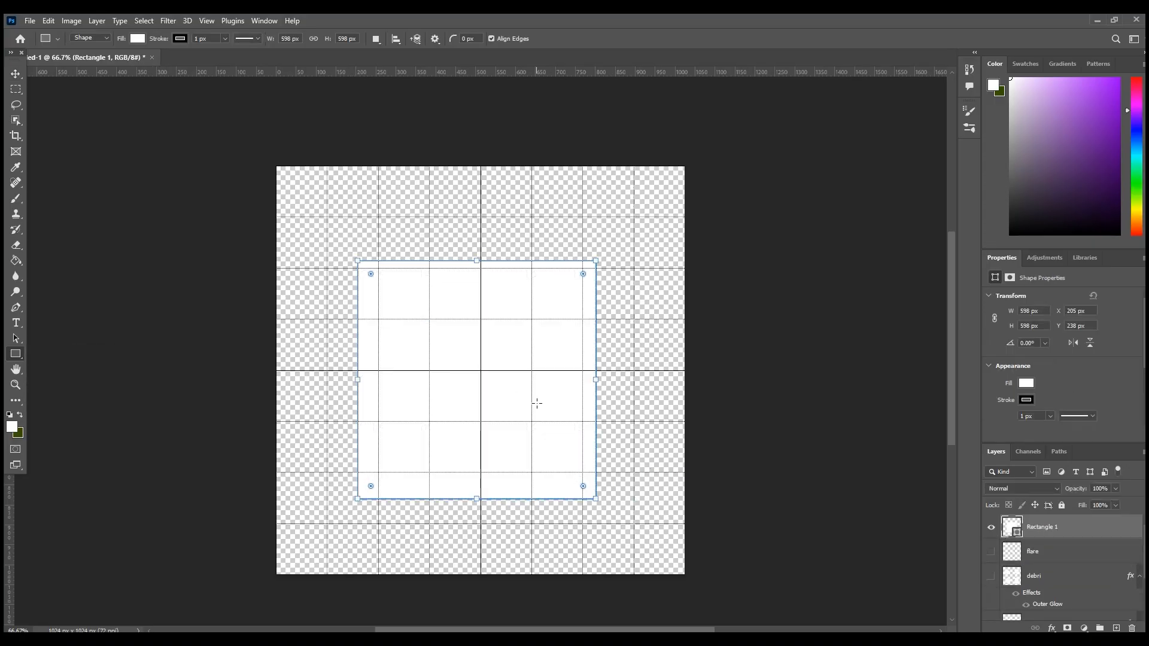
key("ctrl+t")
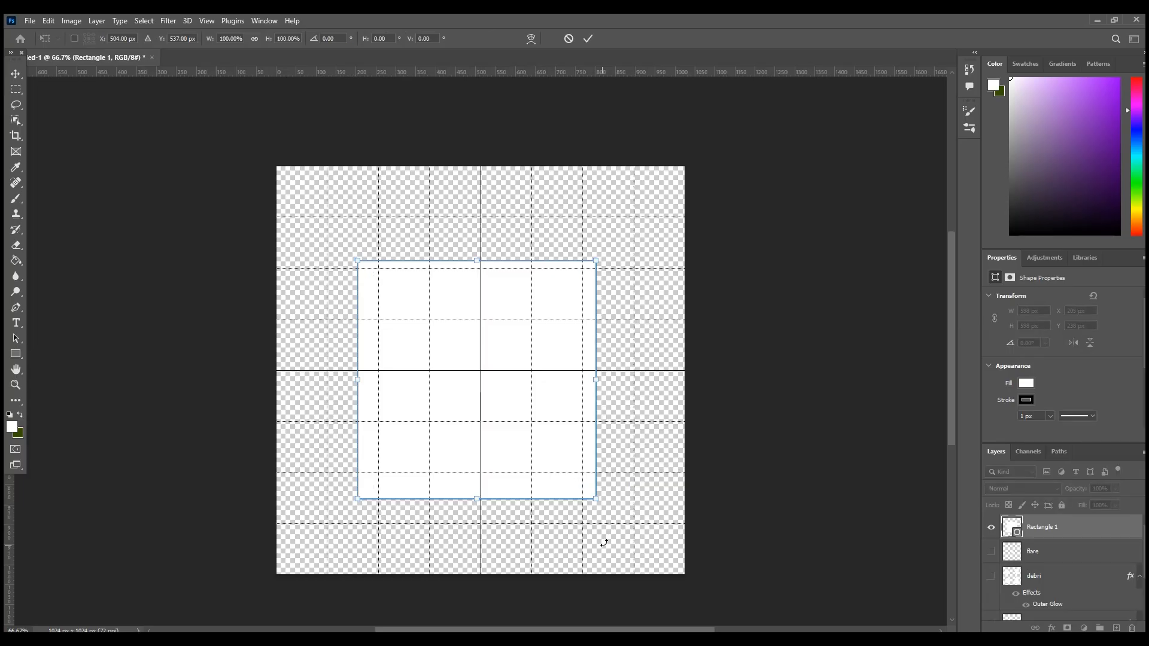
mouse_move(644, 553)
left_mouse_down()
mouse_move(715, 370)
mouse_move(708, 393)
left_mouse_up()
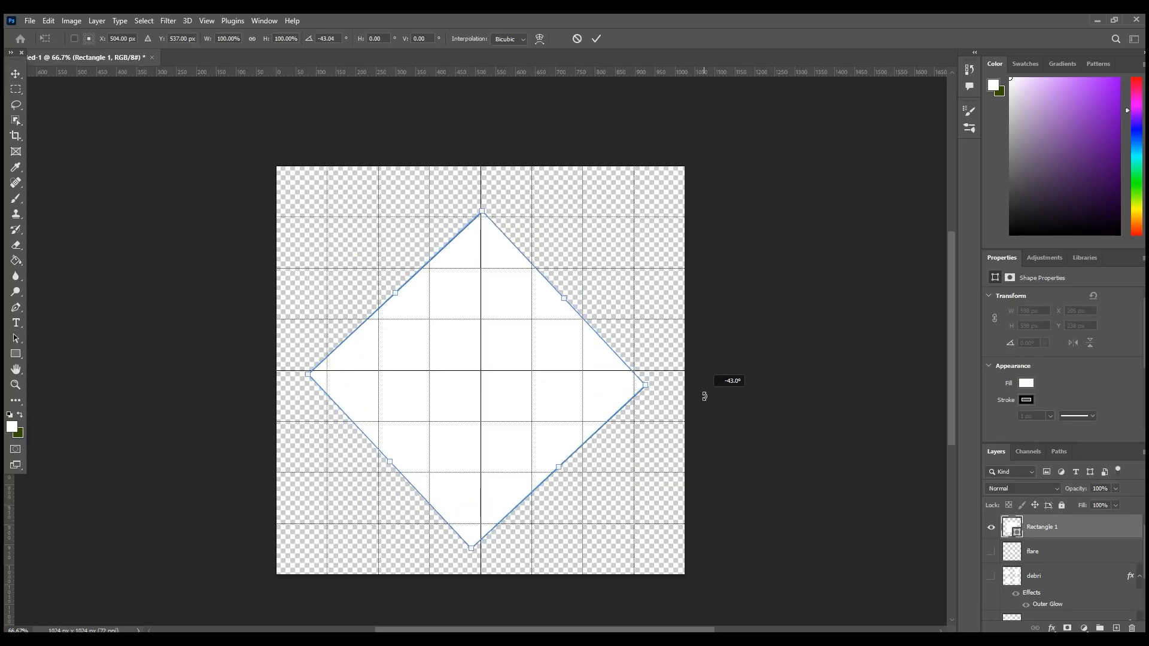
key("Return")
Step: Remove the diamond's stroke and add a white Outer Glow with 100% opacity, 16% spread and 46 px size
left_click(1026, 401)
left_click(993, 423)
left_click(740, 392)
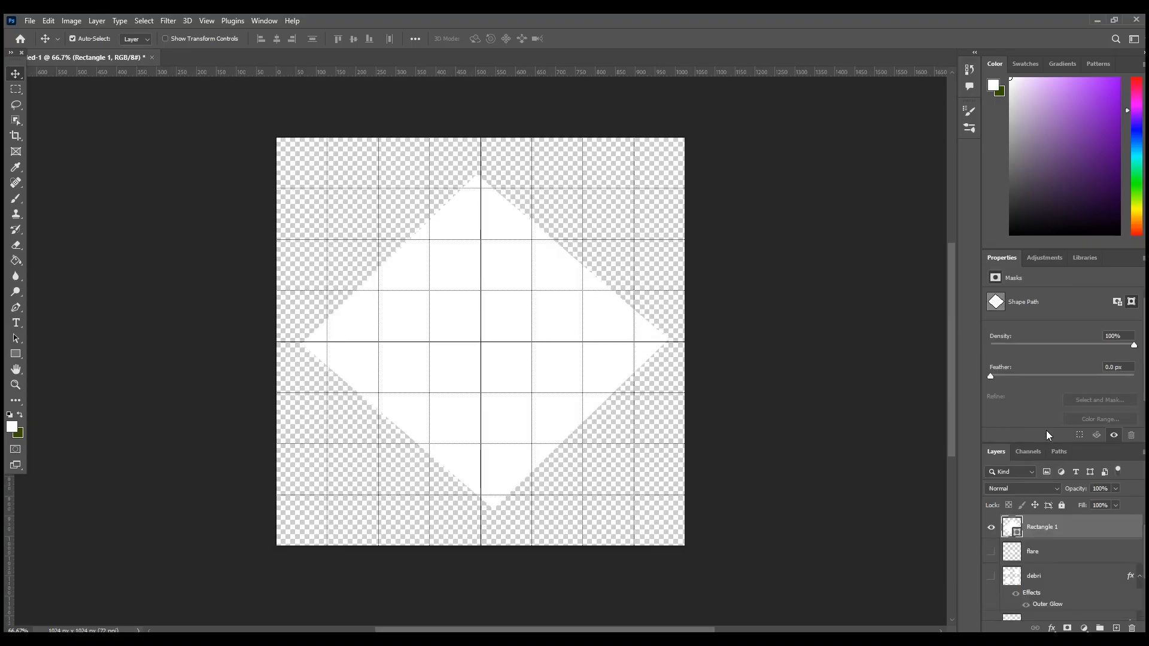
right_click(1056, 534)
left_click(1032, 27)
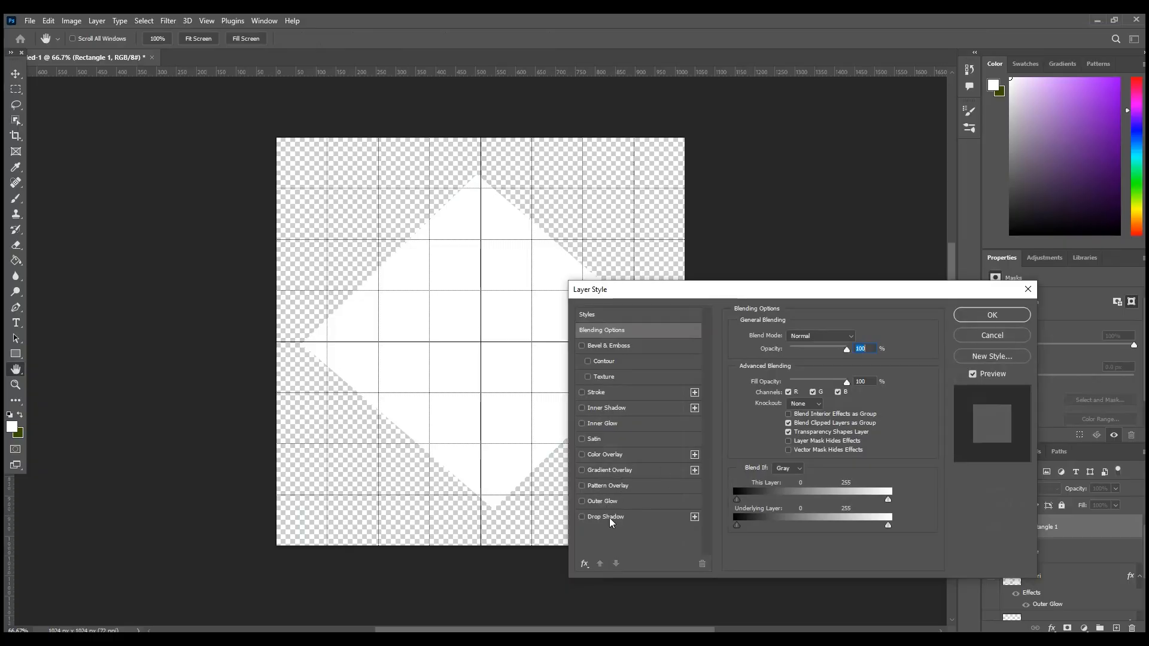
left_click(606, 503)
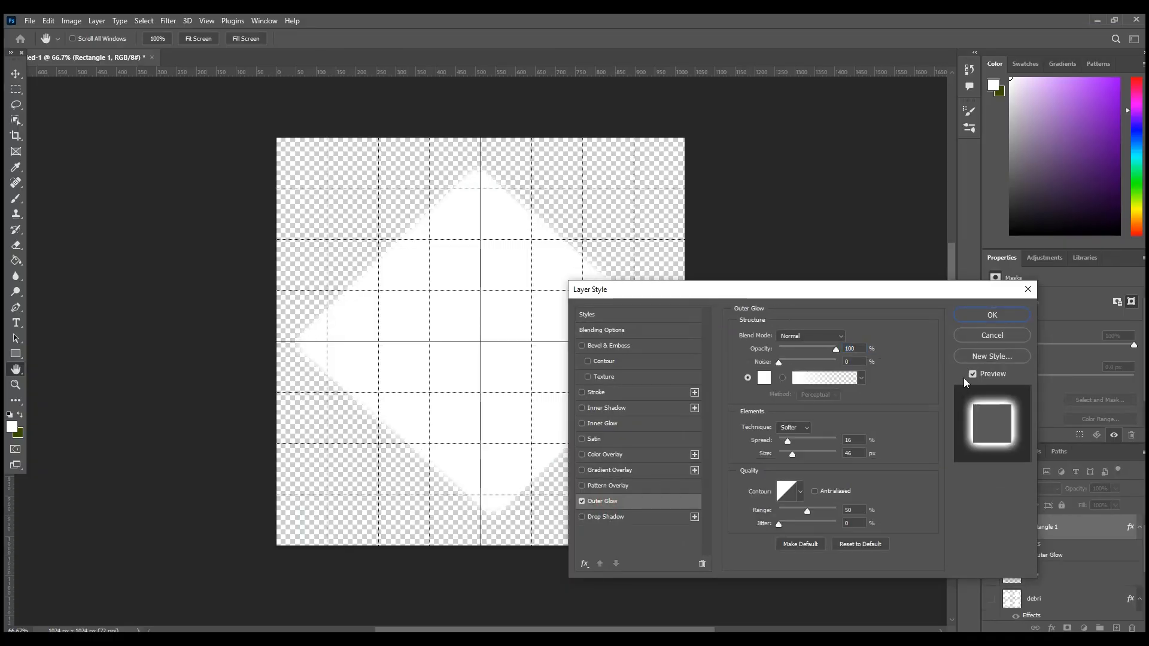
left_click(976, 314)
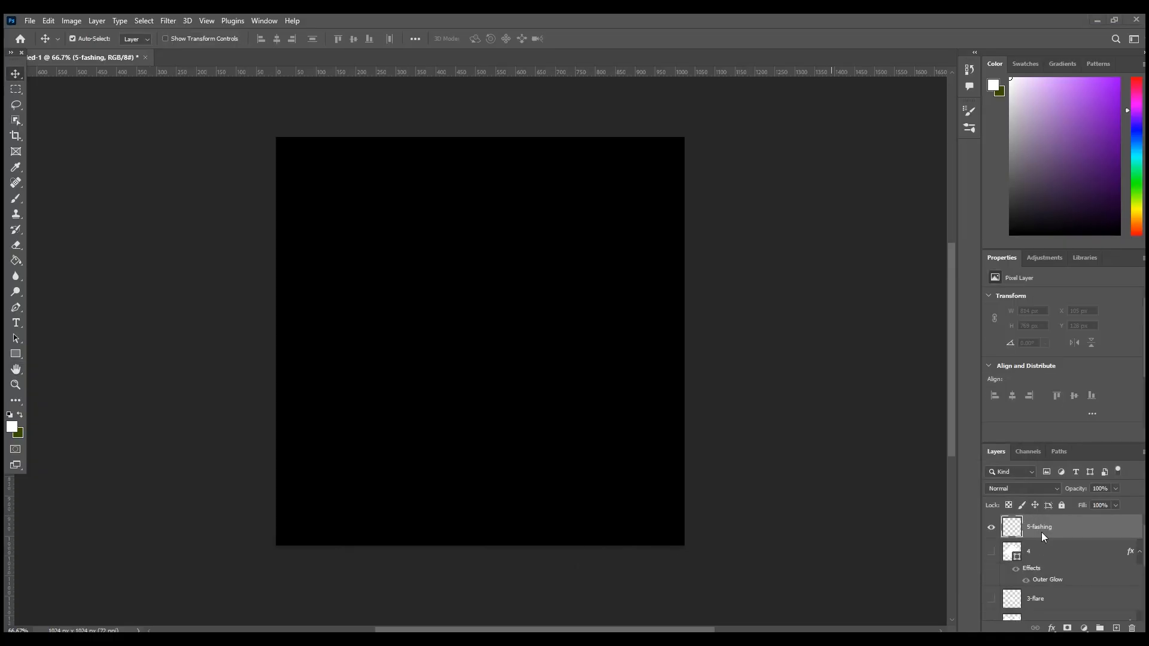
Step: Hide the black Layer 0 and draw a jagged closed path of about 427 by 305 px in the canvas's upper-left quadrant
scroll(1035, 558, "down", 3)
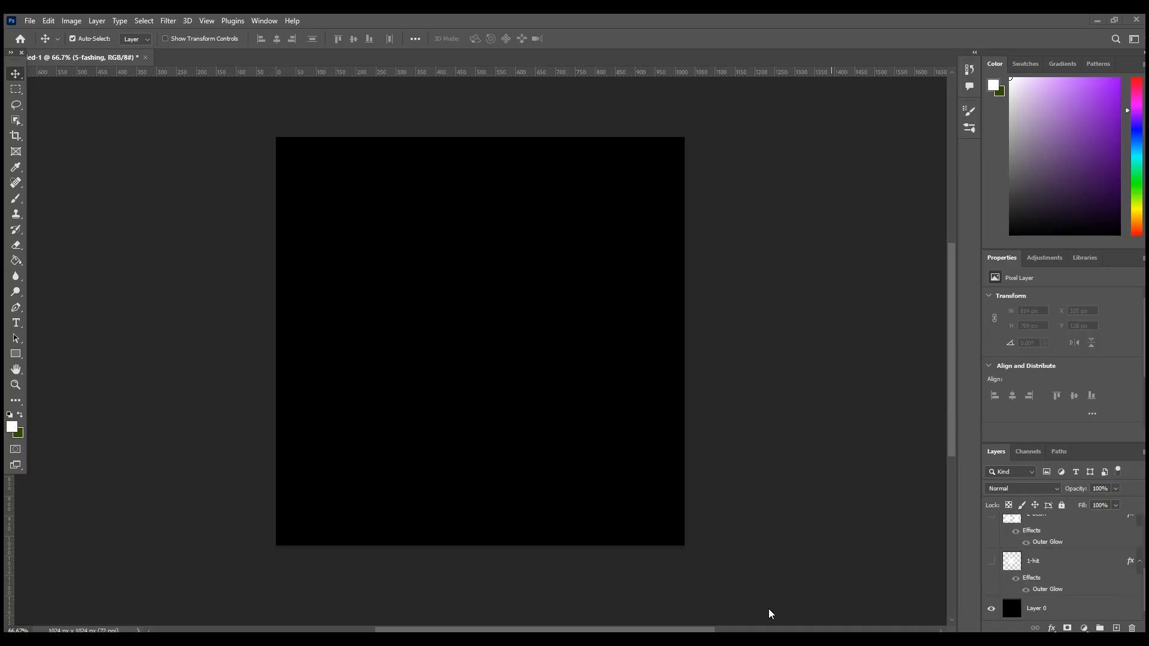
left_click(990, 610)
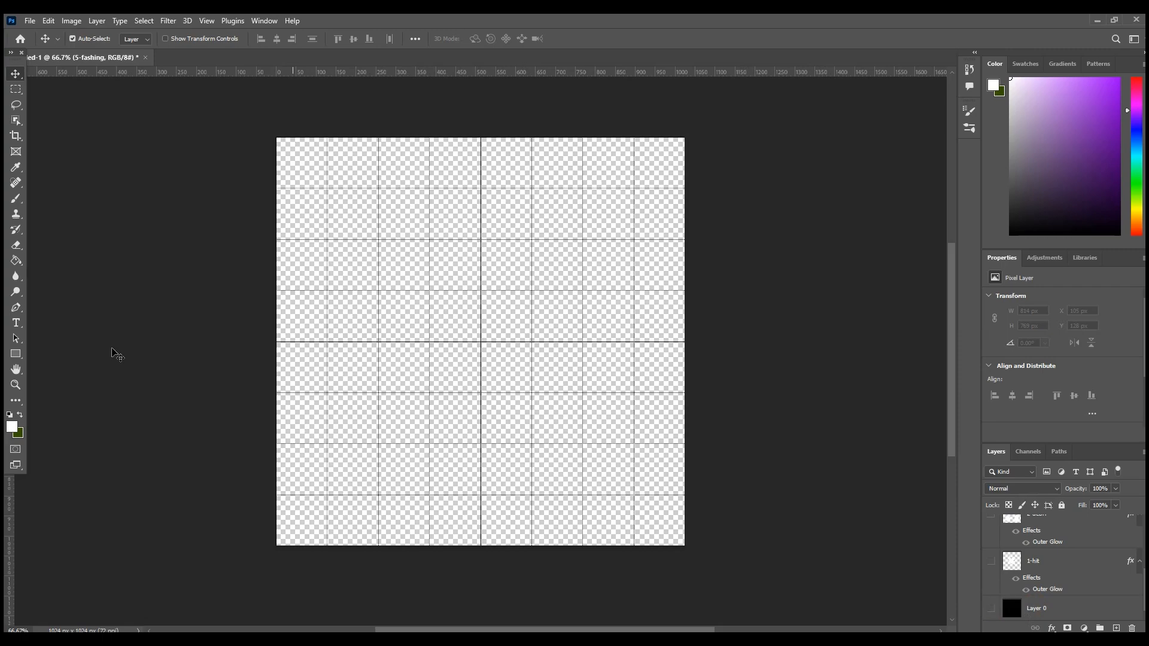
left_click(16, 308)
left_click(305, 232)
left_click(365, 193)
left_click(355, 213)
left_click(411, 188)
left_click(384, 220)
left_click(451, 195)
left_click(400, 239)
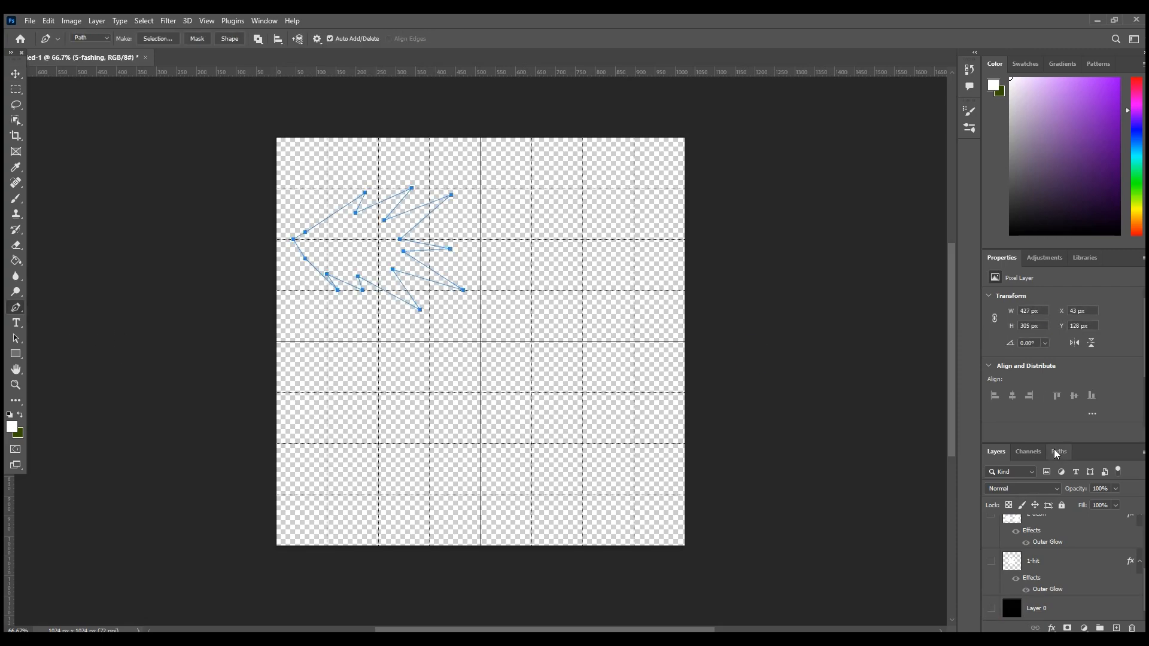
Step: Turn the jagged path into a selection and fill it white on the 5-fashing layer
key("ctrl+Return")
left_click(15, 261)
left_click(360, 246)
Step: Add an Outer Glow to the 5-fashing layer and reduce the glow's size
right_click(1044, 527)
left_click(928, 26)
left_click(602, 502)
left_click(992, 314)
left_click(990, 608)
left_click(602, 502)
left_click_drag(804, 456, 788, 456)
left_click(992, 315)
Step: Add a new layer and draw a small white-filled spike in the canvas's upper-right quadrant
left_click(1116, 628)
scroll(1044, 575, "down", 5)
left_click(991, 609)
left_click(16, 307)
left_click(510, 270)
left_click(571, 227)
left_click(509, 270)
left_click(15, 261)
left_click(1059, 452)
left_click(1066, 628)
left_click(541, 242)
Step: Draw a longer forked spike of about 246 by 128 px beside the first one and fill it white
left_click(15, 308)
left_click(513, 278)
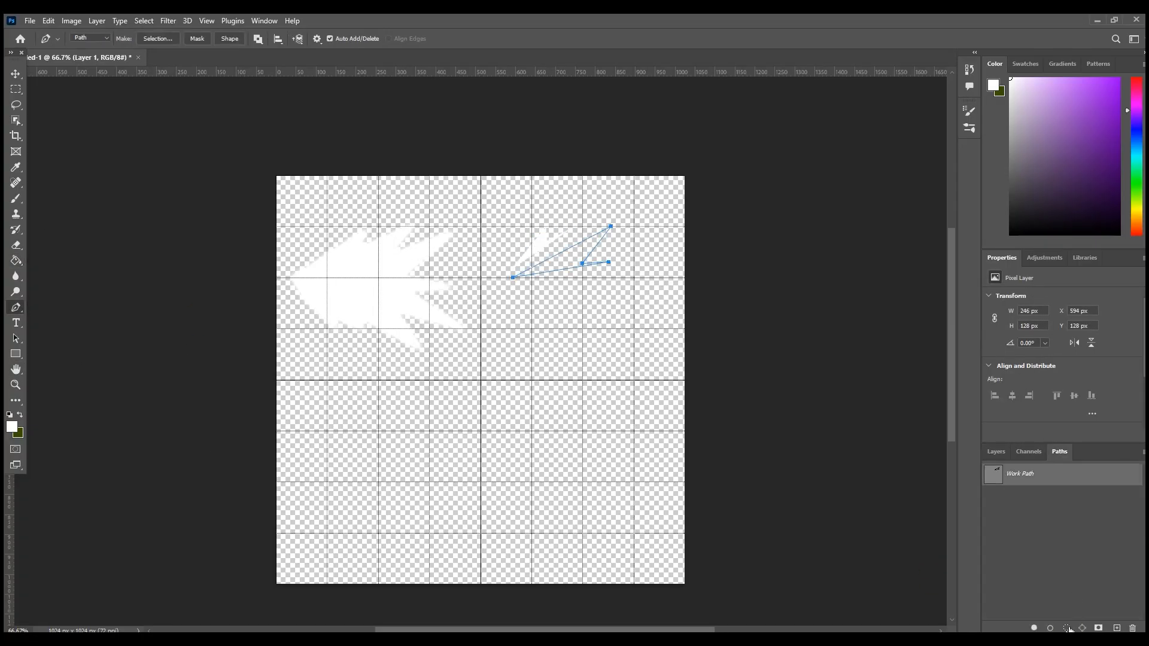
left_click(1067, 628)
left_click(15, 261)
left_click(566, 260)
Step: Draw a forked spike at the lower part of the upper-right quadrant and fill it white
left_click(15, 307)
left_click(513, 323)
left_click(1067, 628)
left_click(16, 261)
Step: Draw a forked spike in the middle of the fan and fill it white
left_click(16, 307)
left_click(537, 306)
left_click(589, 329)
left_click(512, 298)
left_click(1066, 628)
left_click(15, 261)
Step: Draw a small forked spike of about 128 by 52 px at the fan's lower right and fill it white
left_click(15, 307)
left_click(1067, 628)
left_click(16, 261)
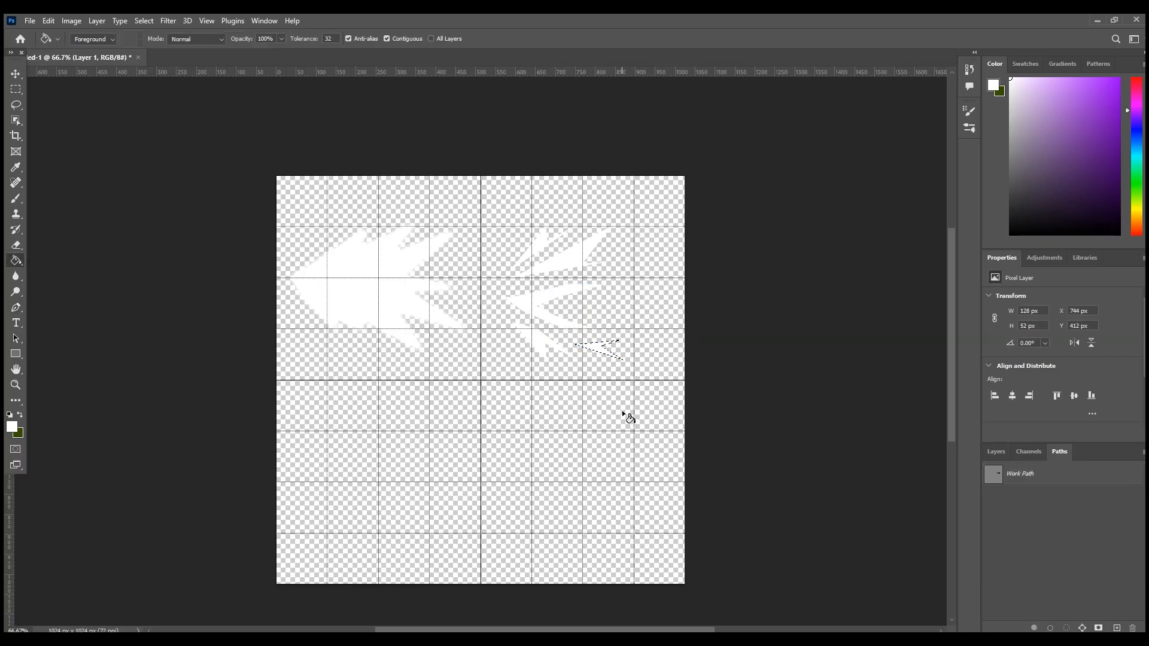
Step: Paste the copied Outer Glow layer style onto the fan layer, Layer 1
left_click(996, 451)
right_click(1051, 526)
left_click(926, 413)
Step: Add a new layer and draw a white-filled forked shard at the upper left of the canvas's lower-left quadrant
left_click(1117, 628)
left_click(16, 308)
left_click(307, 470)
left_click(378, 431)
left_click(1060, 452)
left_click(1067, 628)
left_click(16, 261)
left_click(328, 450)
Step: Draw a shard along the bottom of the lower-left quadrant and fill it white
left_click(15, 307)
left_click(318, 524)
left_click(1066, 628)
left_click(16, 261)
Step: Draw a shard at the upper right of the lower-left quadrant and fill it white
left_click(15, 308)
left_click(1066, 628)
left_click(15, 261)
left_click(400, 463)
Step: Draw a large forked shard in the middle of the lower-left quadrant and fill it white
left_click(15, 308)
left_click(428, 521)
left_click(1067, 627)
left_click(15, 261)
left_click(408, 502)
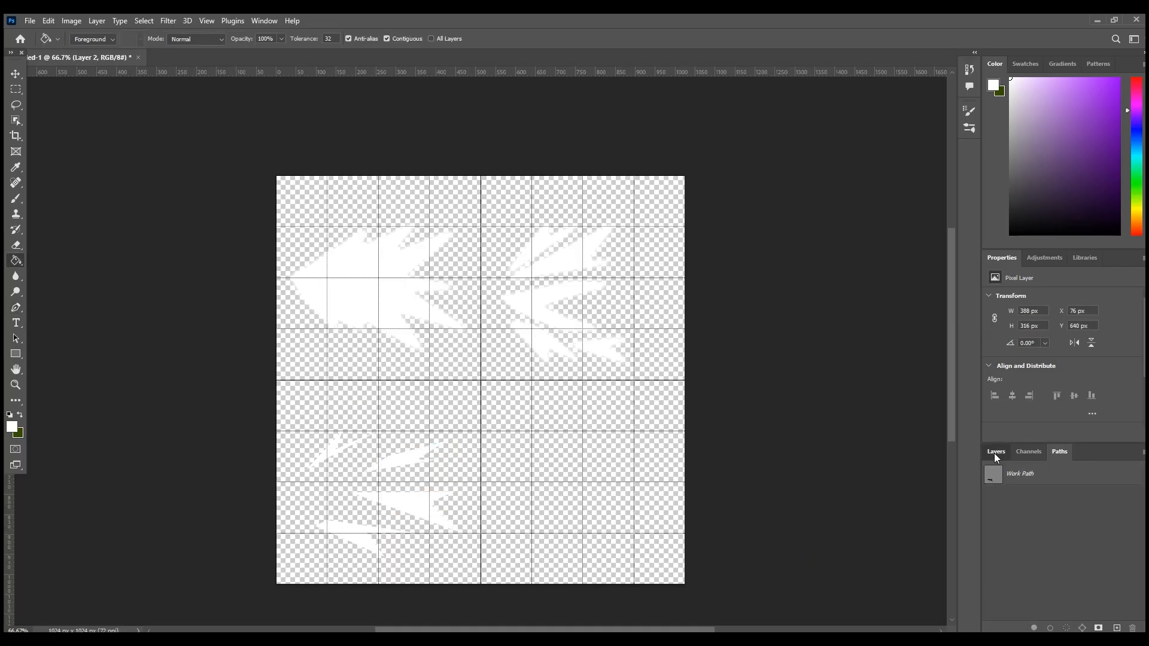
Step: Add a new layer and draw a white-filled shard at the upper left of the canvas's lower-right quadrant
left_click(996, 453)
left_click(1117, 628)
left_click(15, 307)
left_click(1059, 452)
left_click(1066, 628)
left_click(16, 261)
Step: Draw a long thin shard right of the previous one in the lower-right quadrant and fill it white
left_click(16, 307)
left_click(574, 431)
left_click(641, 417)
left_click(1067, 628)
left_click(15, 261)
Step: Draw a forked shard at the right middle of the lower-right quadrant and fill it white
left_click(16, 308)
left_click(583, 460)
left_click(651, 457)
left_click(1067, 628)
Step: Draw an arrowhead-like shard at the bottom right of the lower-right quadrant and fill it white
left_click(16, 308)
left_click(598, 509)
key("ctrl+s")
left_click(544, 377)
left_click(1067, 628)
left_click(16, 261)
left_click(614, 524)
Step: Draw a downward-tapering shard at the bottom left of the lower-right quadrant and fill it white
left_click(16, 307)
left_click(567, 557)
left_click(527, 532)
left_click(531, 501)
left_click(1066, 628)
left_click(15, 261)
left_click(542, 522)
Step: Move the solid jagged shape up about 24 px and the spike fan to about X 637 px, Y 73 px
left_click(996, 452)
left_click(15, 74)
left_click_drag(408, 296, 409, 286)
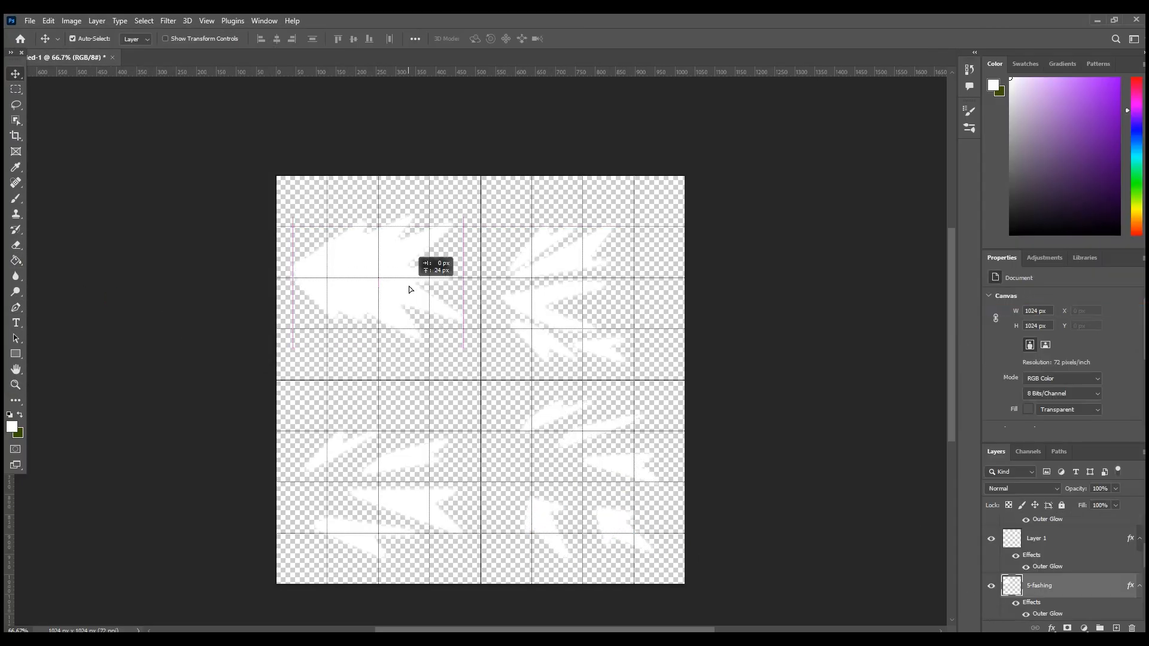
mouse_move(567, 299)
left_mouse_down()
mouse_move(580, 288)
mouse_move(552, 311)
mouse_move(541, 301)
mouse_move(576, 283)
mouse_move(562, 293)
left_mouse_up()
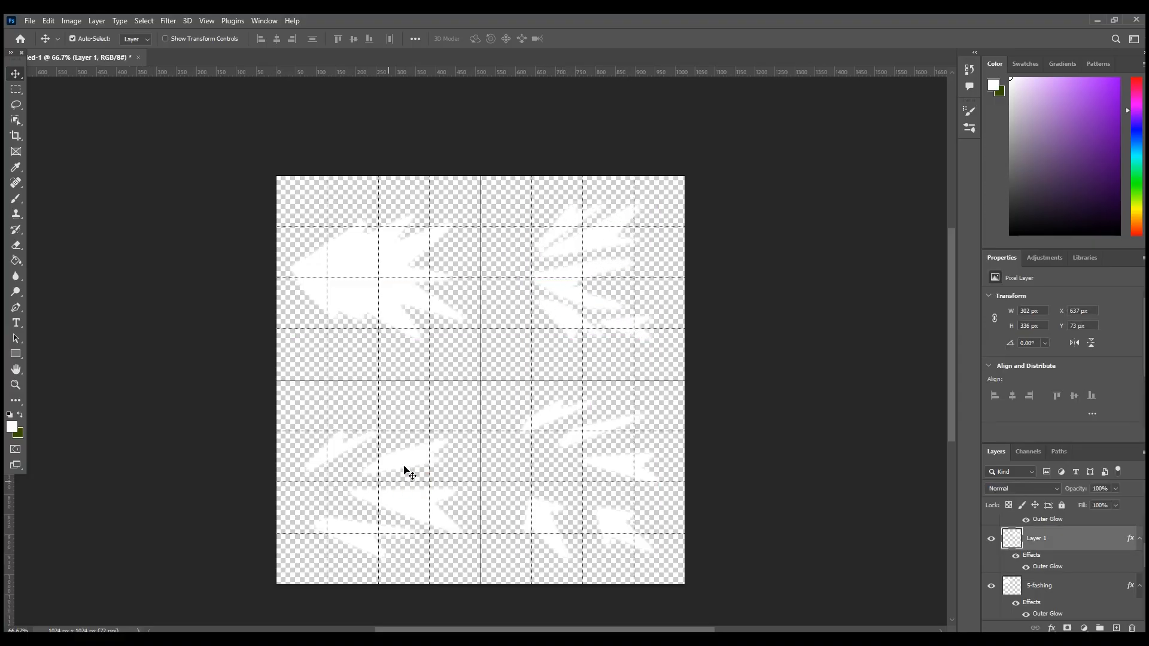
Step: Shift the lower-left shards up slightly and centre the lower-right shards within their quadrant
left_click_drag(405, 470, 412, 457)
left_click_drag(626, 481, 616, 475)
left_click(547, 455)
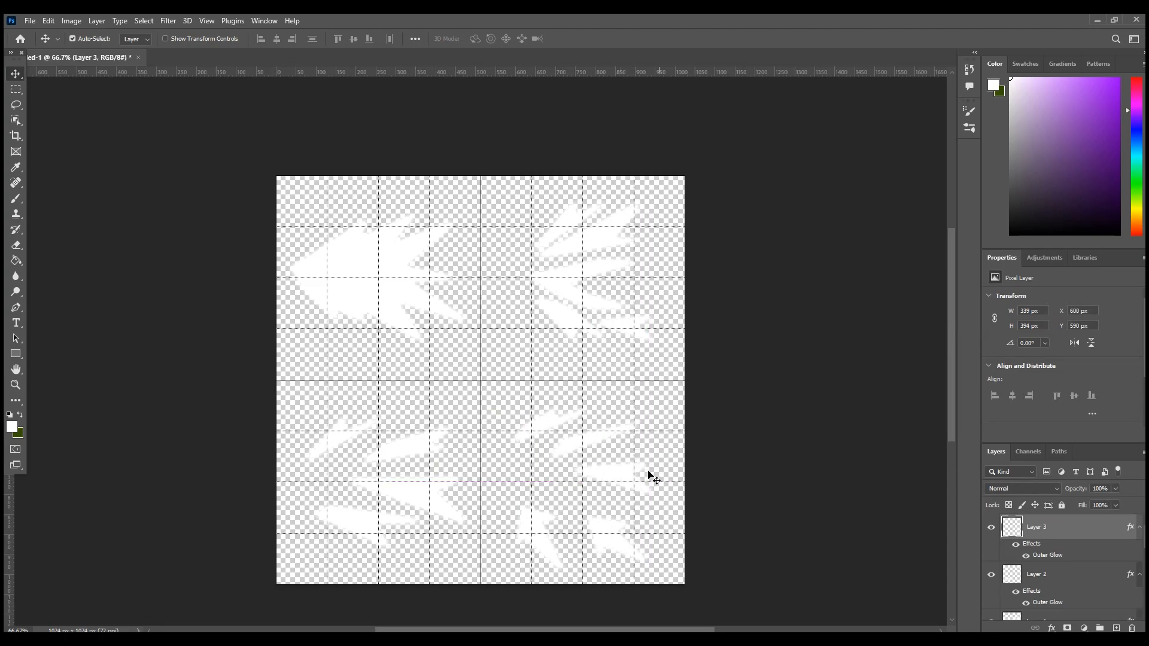
left_click_drag(614, 471, 614, 468)
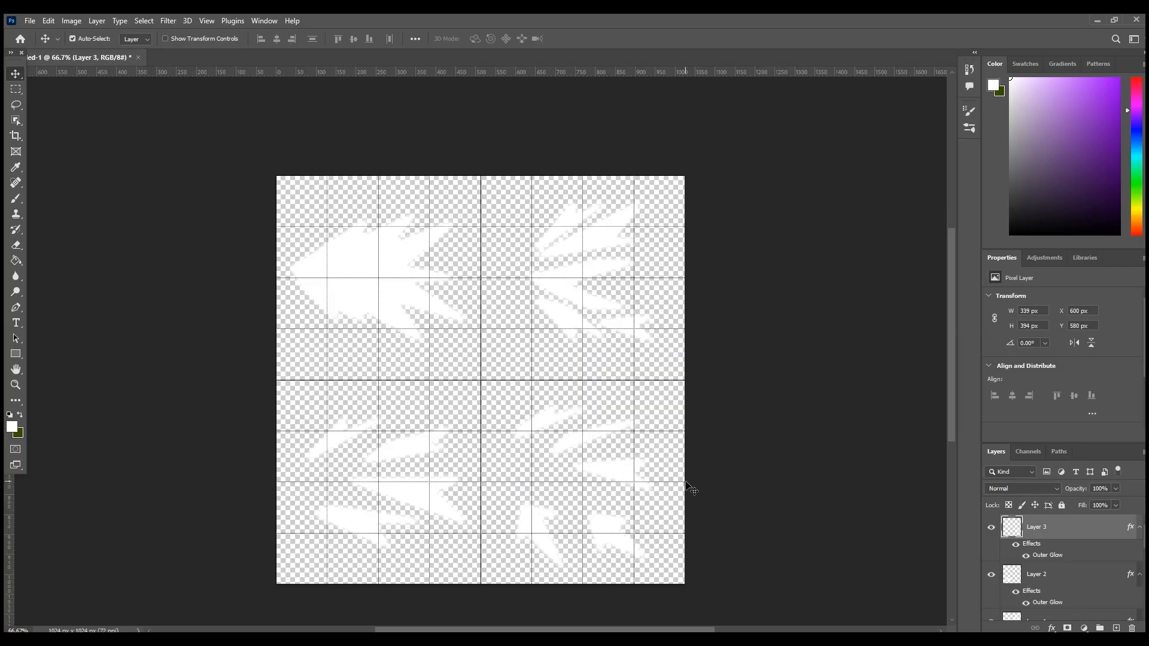
key("Right")
key("Right")
key("Right")
Step: Select the layers from Layer 3 down to 5-fashing and merge them into one layer
scroll(1059, 559, "up", 2)
left_click(1051, 532)
scroll(1050, 538, "down", 2)
left_click(1048, 530, "shift")
right_click(1047, 529)
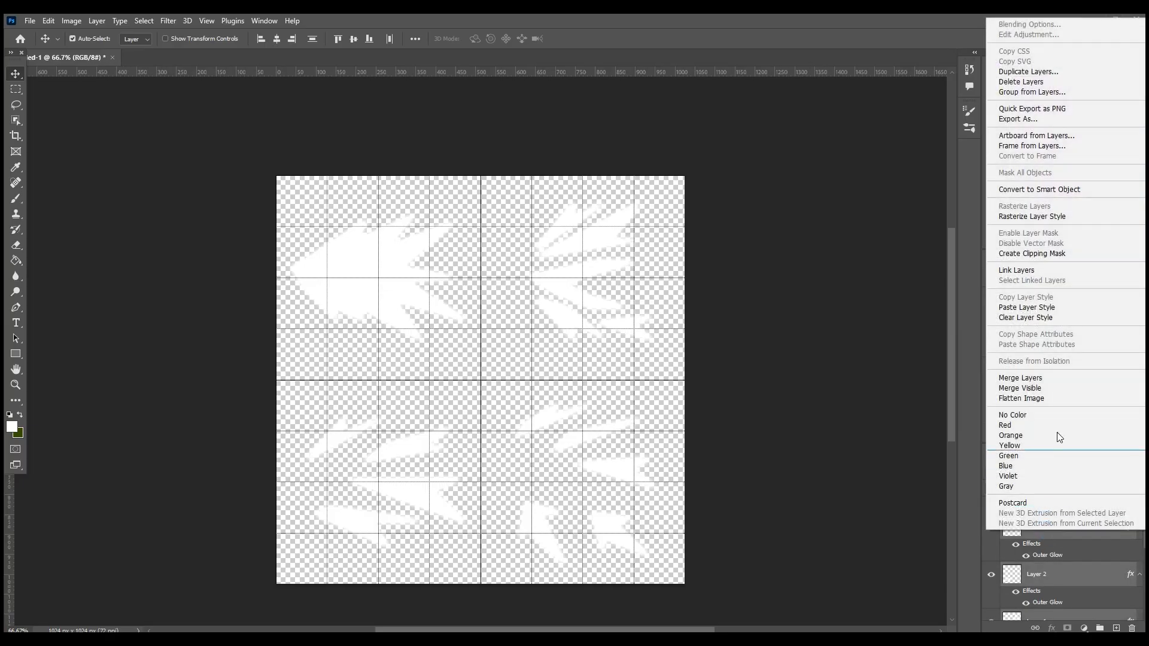
left_click(1030, 378)
Step: Rename the merged shards layer as "5"
double_click(1042, 527)
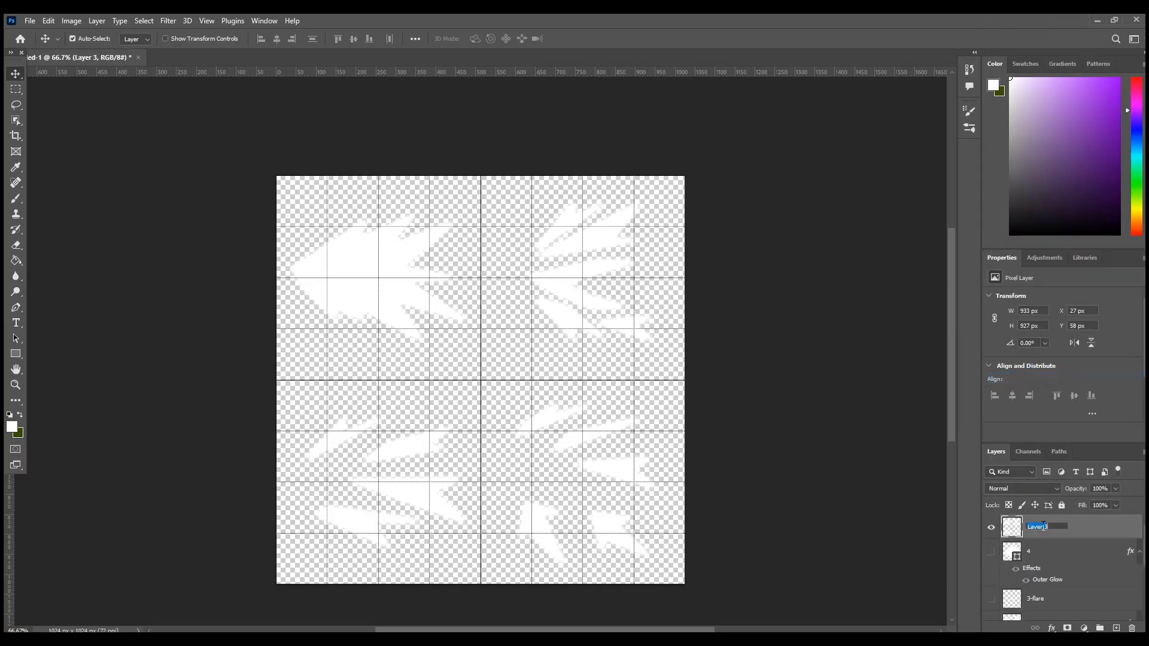
type("5")
key("Return")
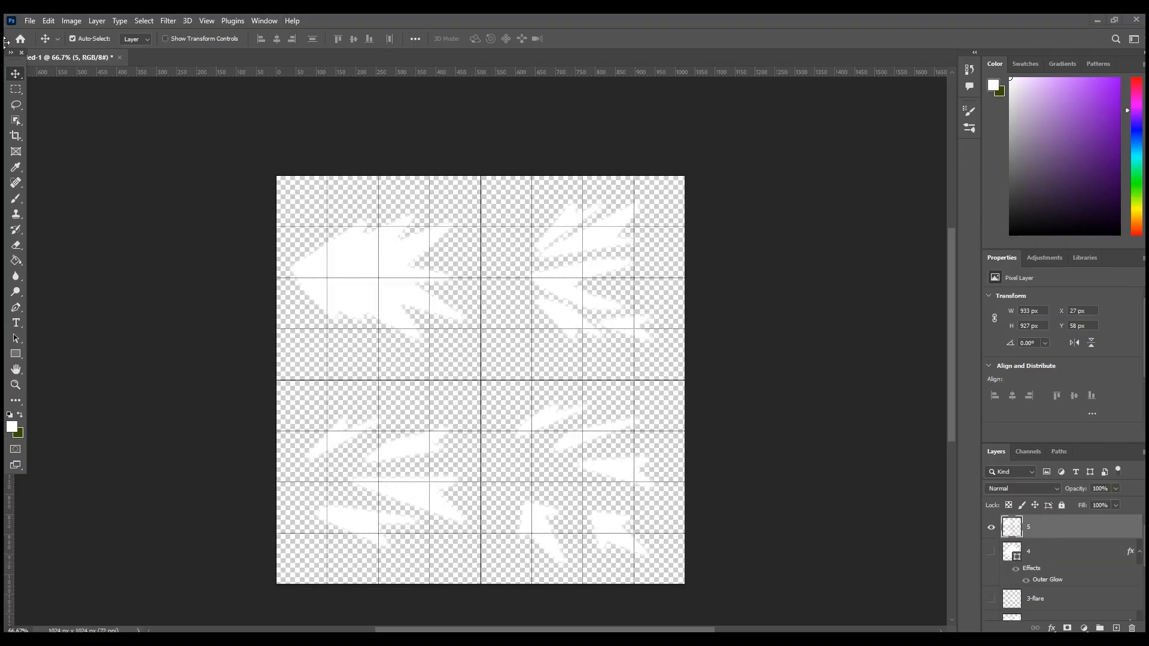
Step: Quick-export layer 5 as a PNG
right_click(1044, 526)
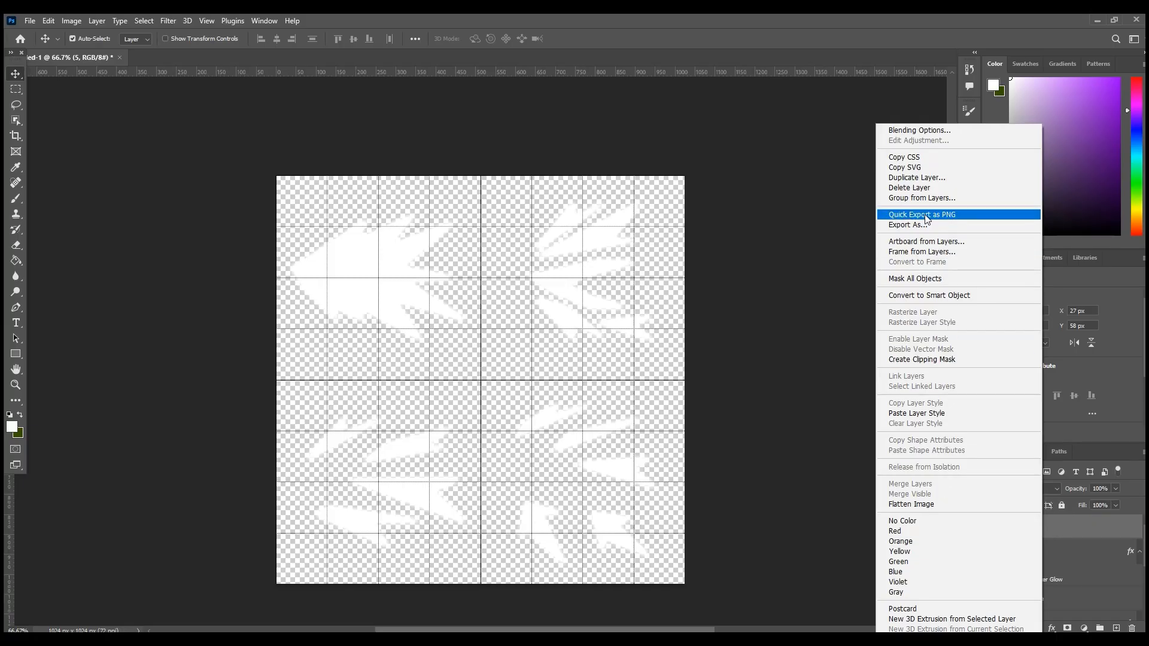
left_click(926, 219)
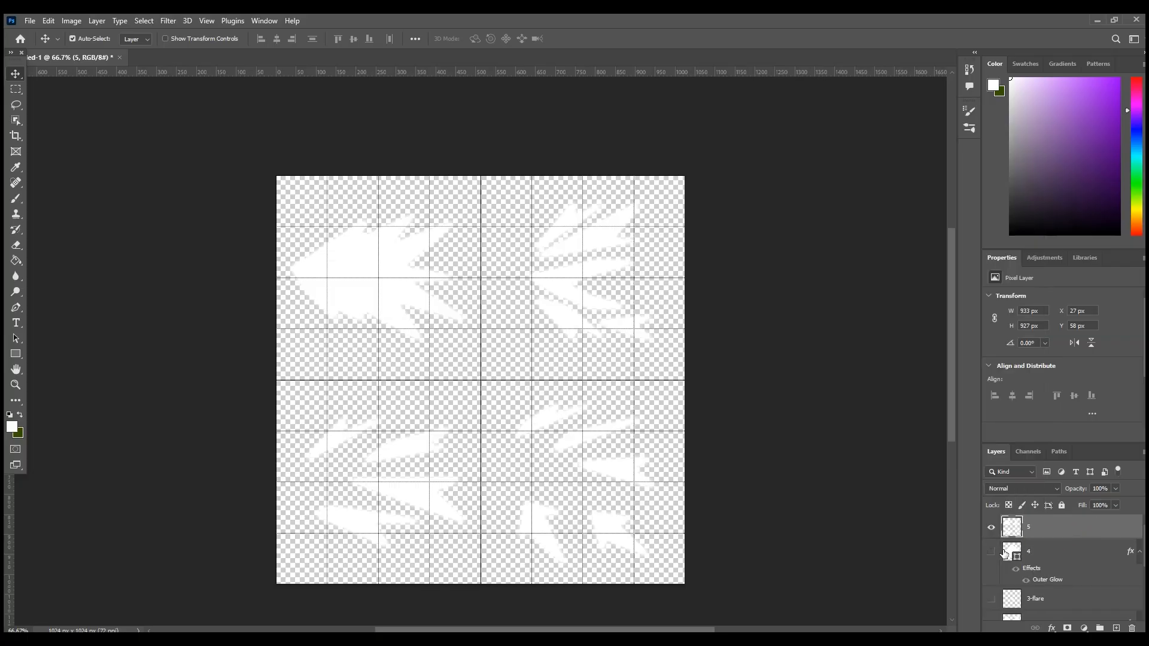
scroll(1004, 596, "down", 2)
scroll(1005, 597, "up", 2)
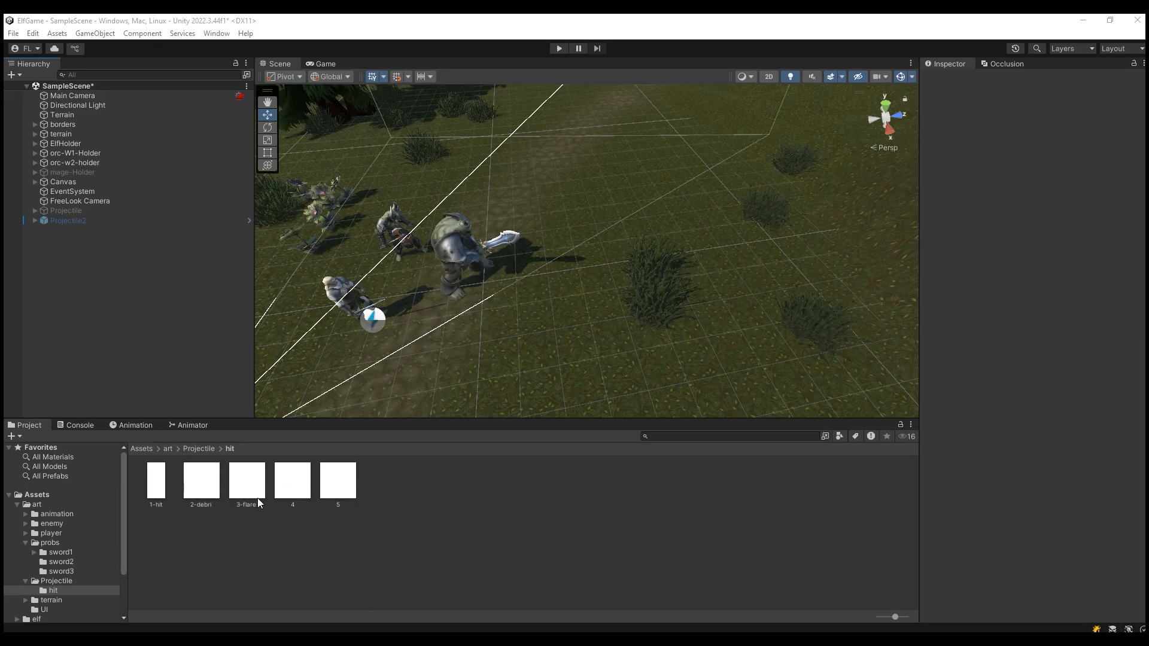
Step: Switch to Unity and create a new material named "1" in the Projectile/hit folder
right_click(450, 534)
mouse_move(589, 200)
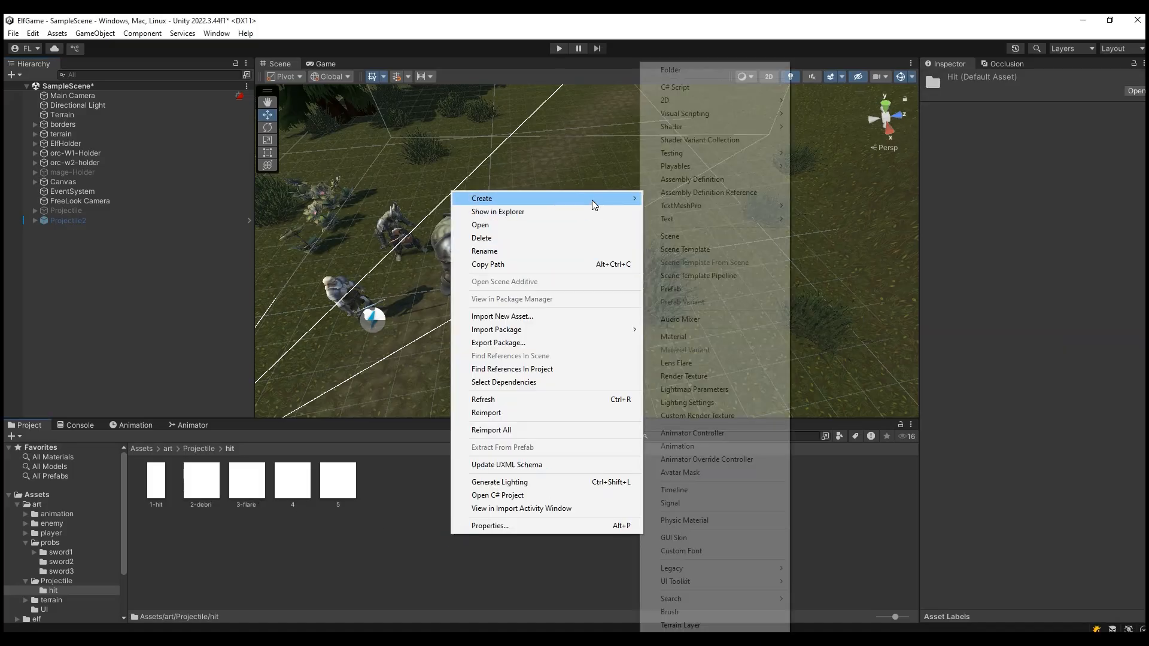
left_click(674, 336)
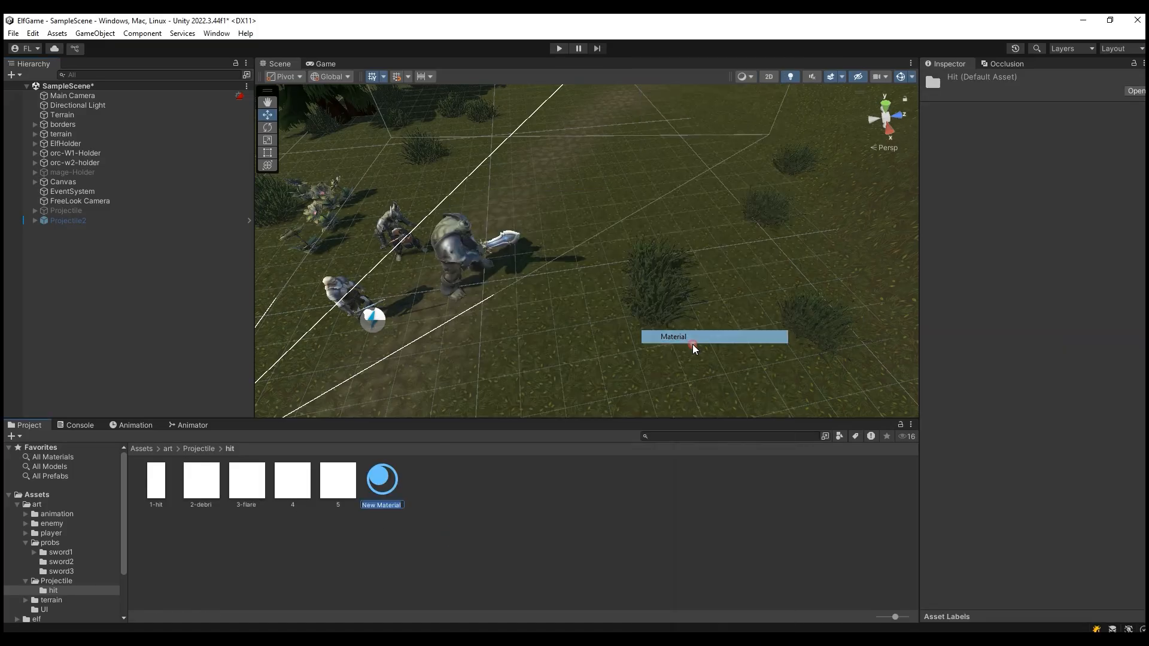
type("1")
key("Return")
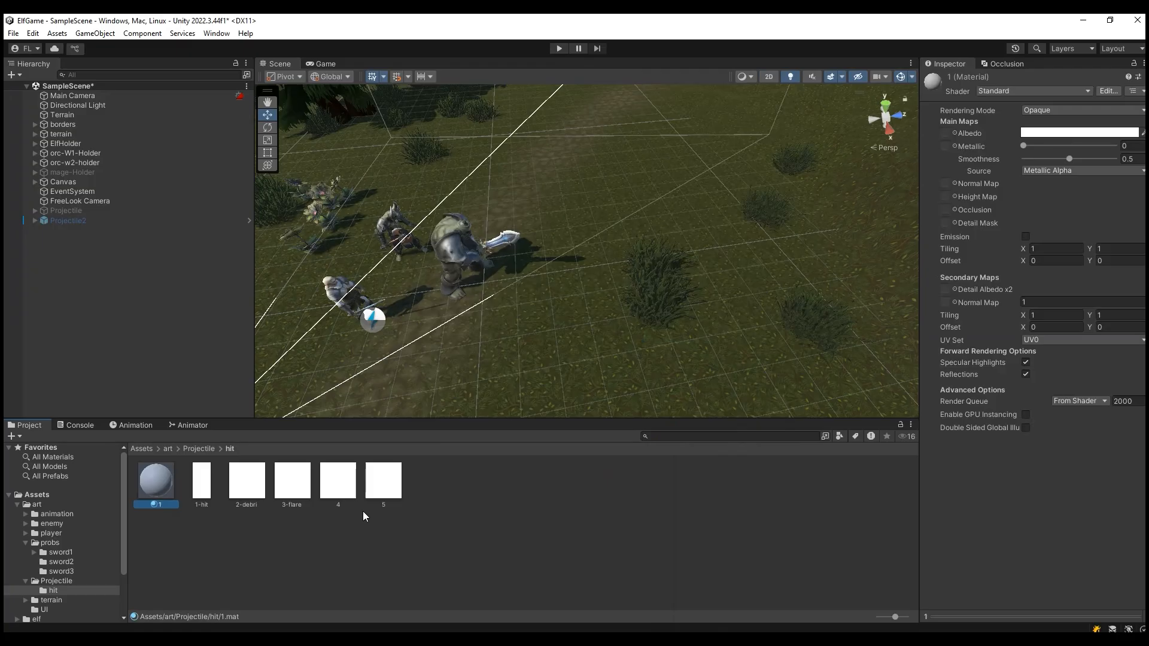
Step: Set material 1's shader to Legacy Shaders/Particles/Additive
left_click(997, 92)
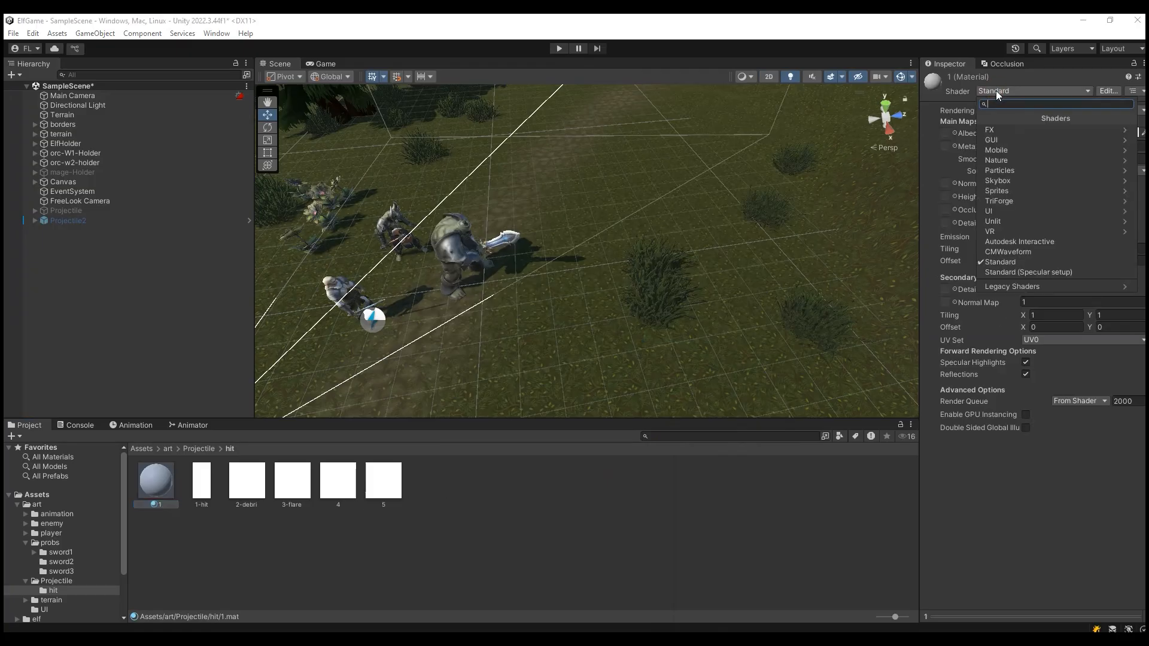
type("add")
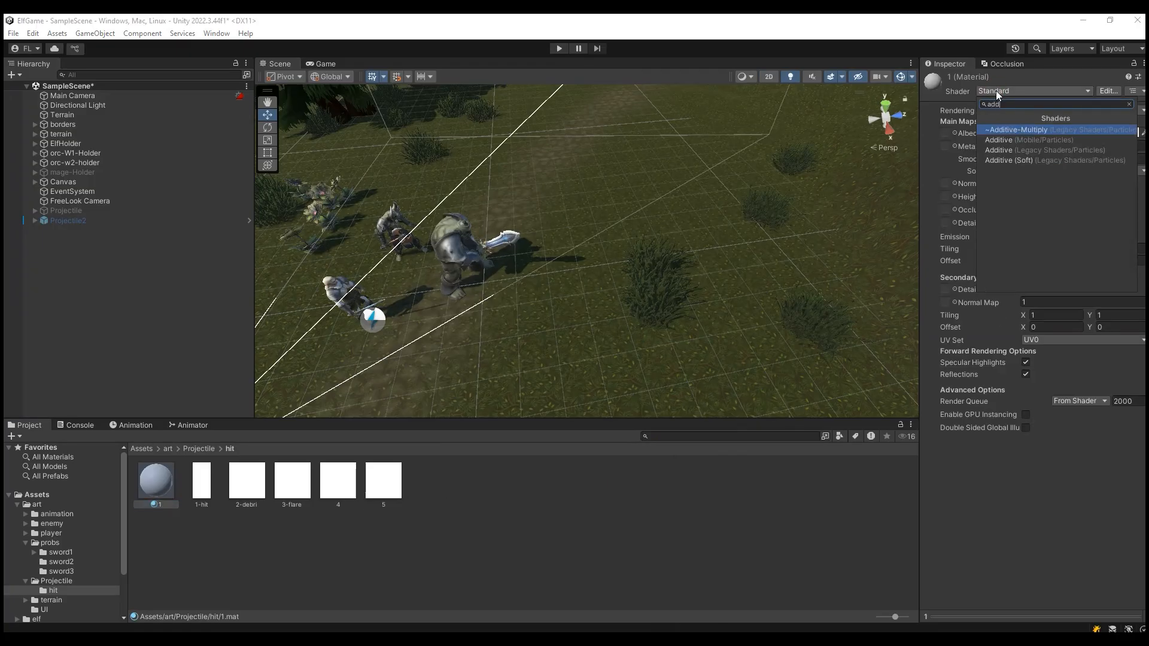
left_click(1002, 150)
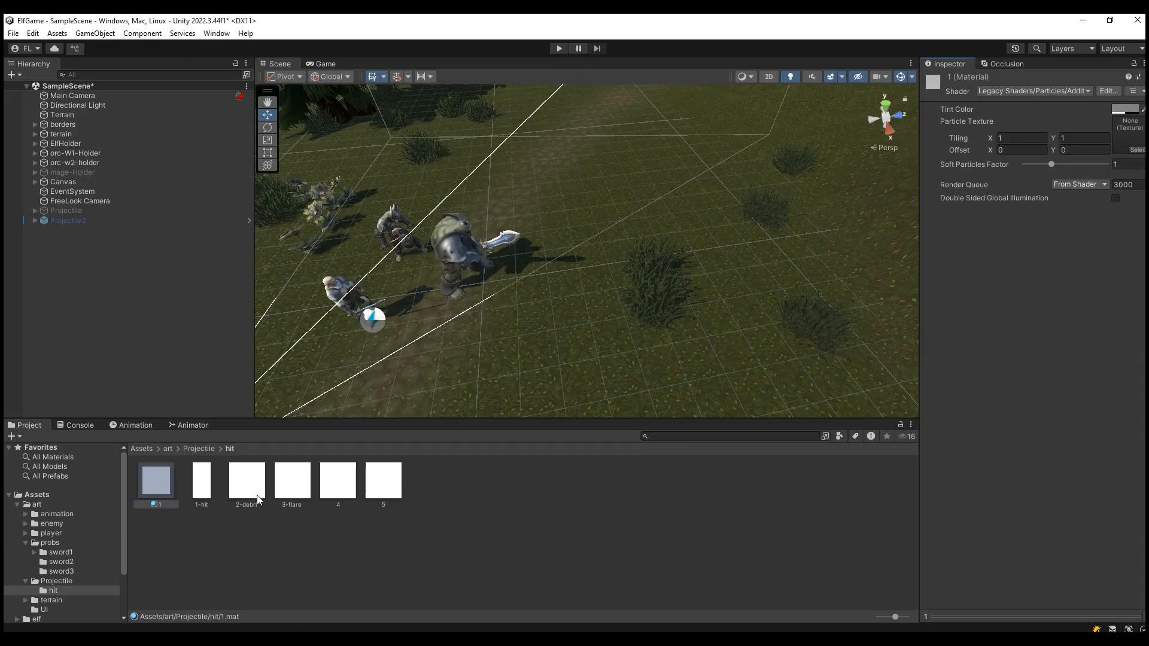
Step: Assign the 1-hit texture as the particle texture of material 1
left_click(204, 483)
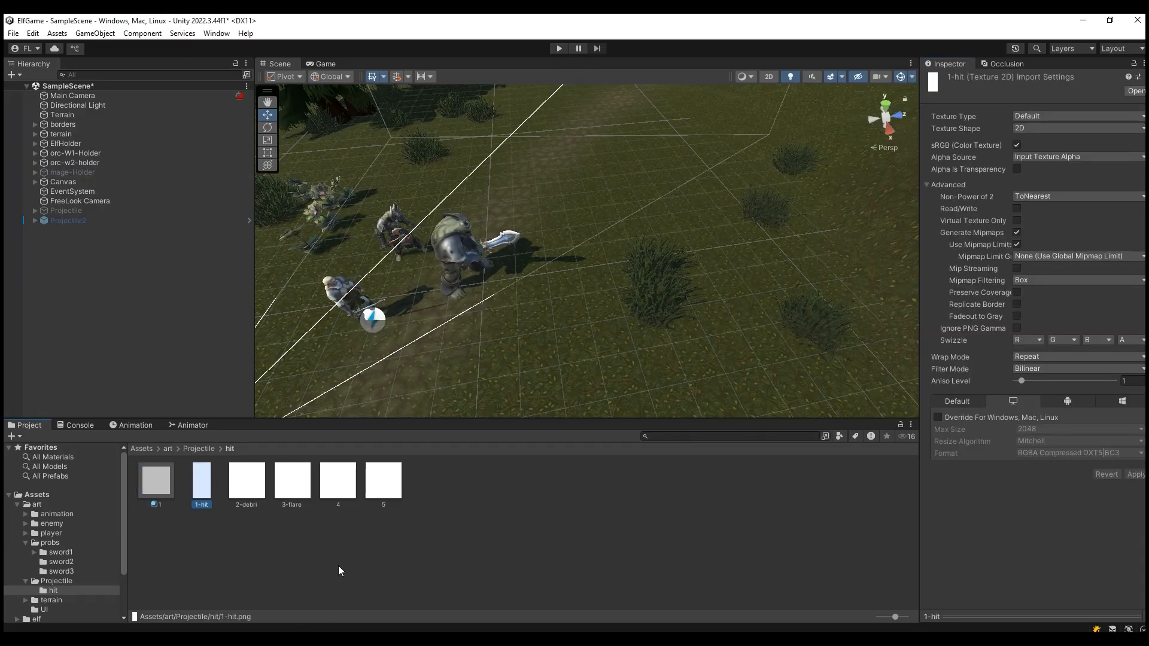
left_click(170, 495)
left_click_drag(203, 484, 1125, 151)
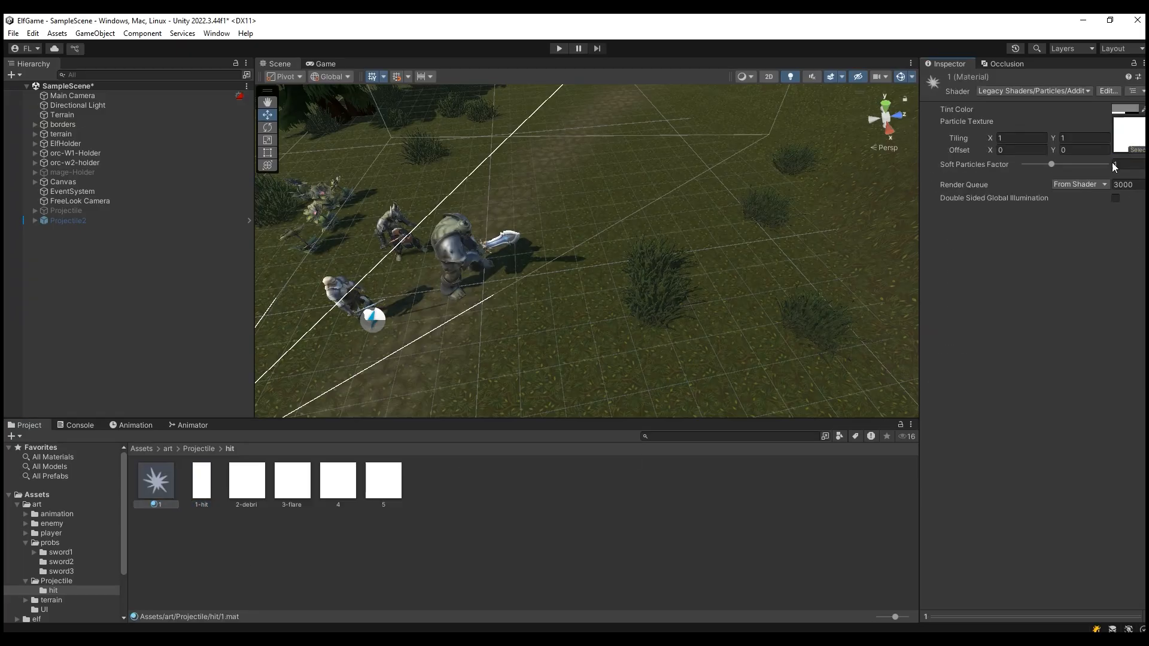
left_click(191, 557)
left_click(149, 495)
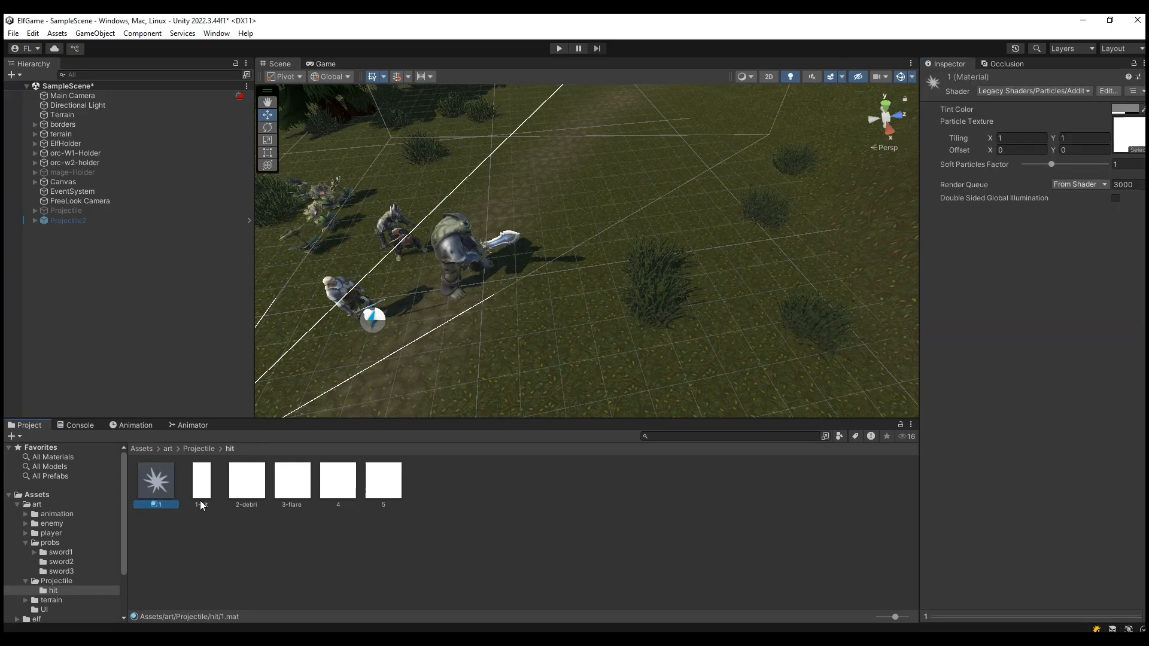
Step: Duplicate material 1, name the copy "2" and assign the 2-debri texture as its particle texture
key("ctrl+d")
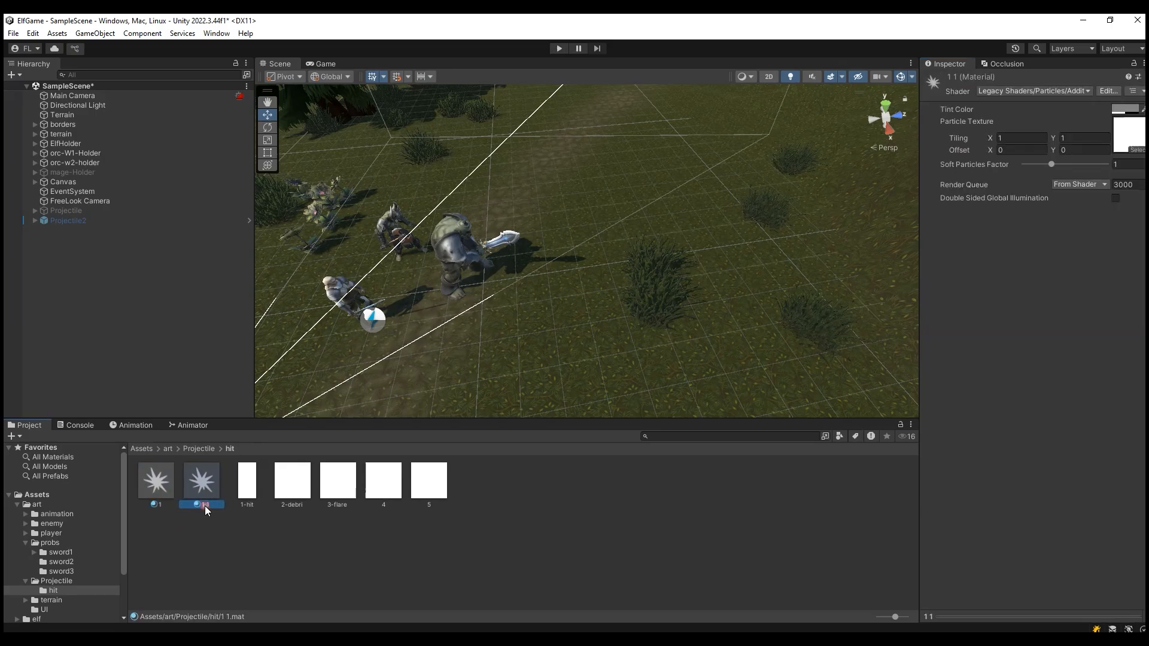
type("2")
key("Return")
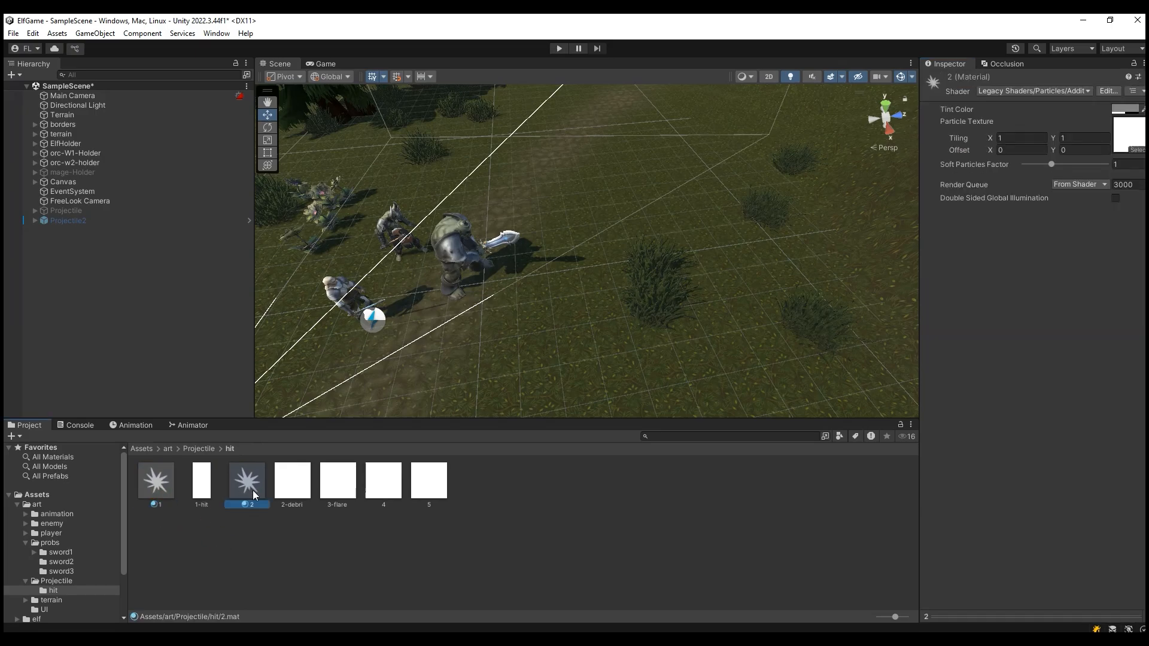
left_click_drag(311, 487, 1134, 141)
left_click(267, 536)
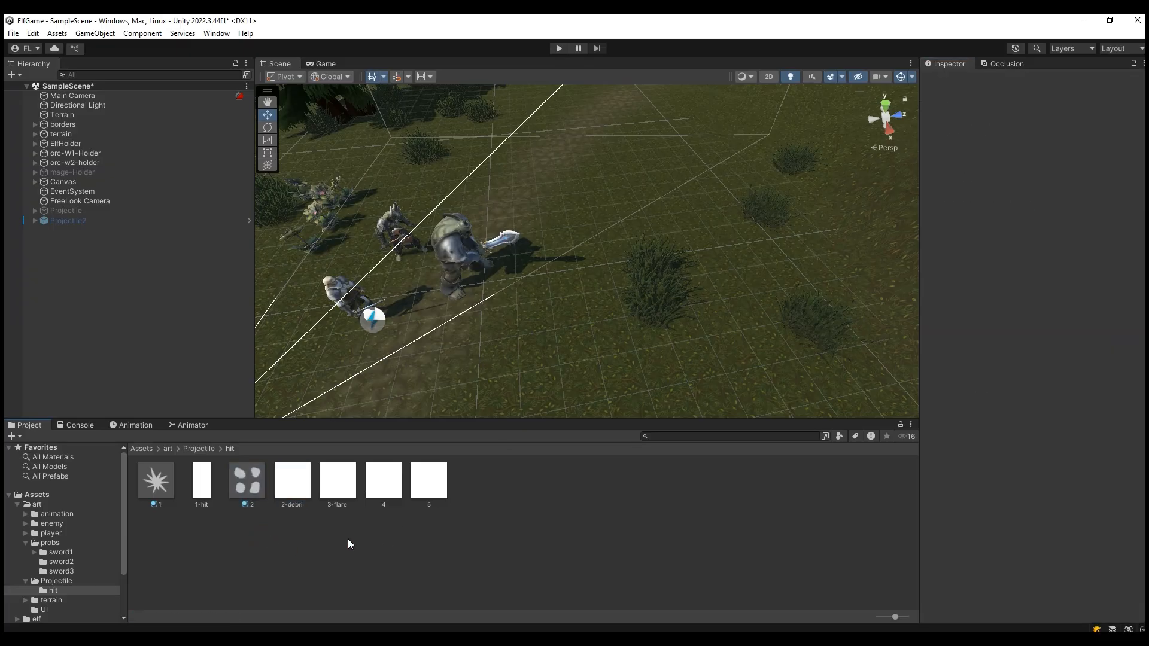
Step: Duplicate material 2, name the copy "3" and assign the 3-flare texture as its particle texture
left_click(250, 492)
key("ctrl+d")
left_click(287, 508)
type("3")
key("Return")
left_click_drag(385, 492, 1129, 137)
Step: Duplicate material 3, name the copy "4" and assign texture 4 as its particle texture
key("ctrl+d")
left_click(379, 506)
type("4")
key("Return")
left_click_drag(473, 487, 1131, 139)
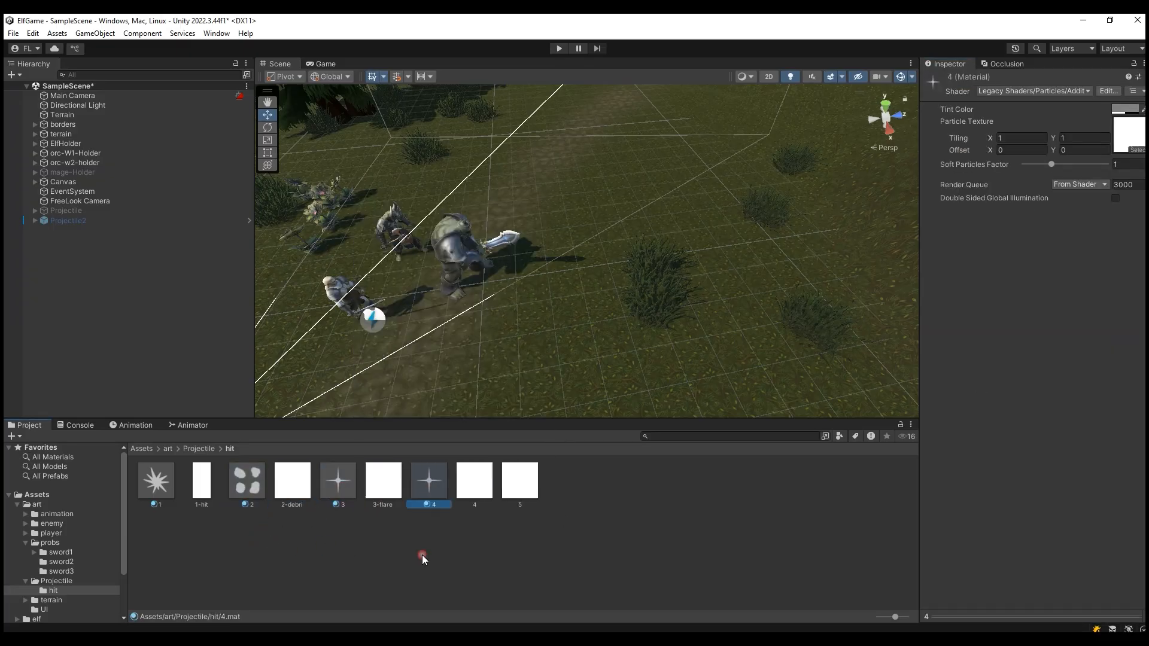
Step: Duplicate material 4, name the copy "5" and assign texture 5 as its particle texture
key("ctrl+d")
left_click(519, 506)
type("5")
key("Return")
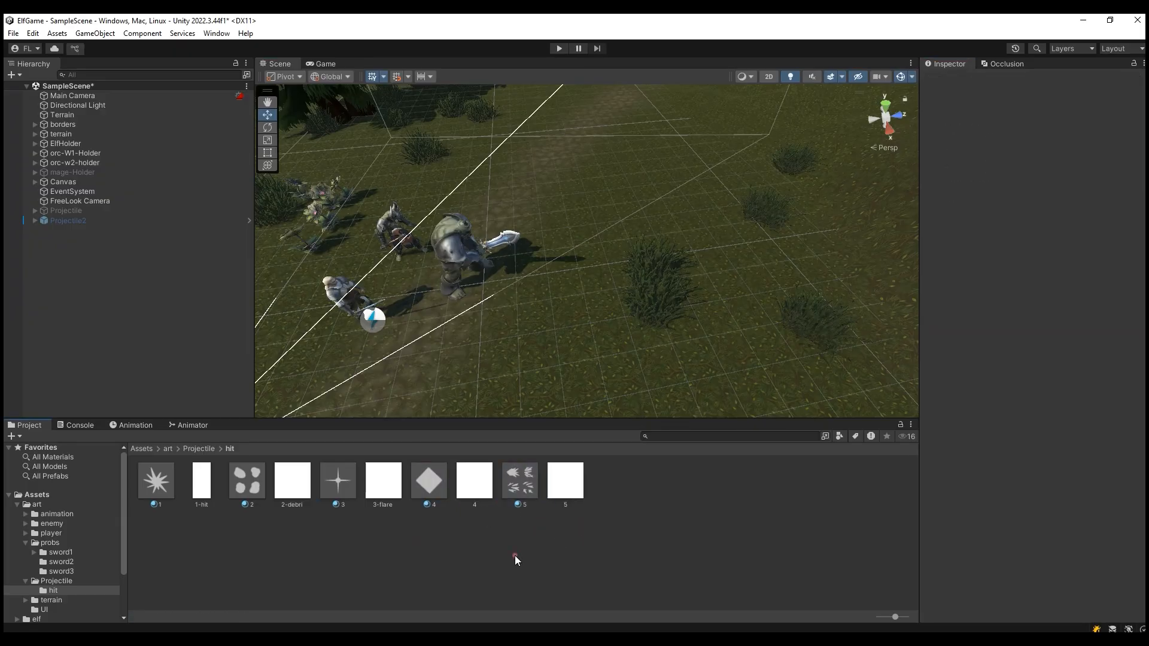
Step: Check the five hit materials one after another
left_click(155, 486)
left_click(238, 477)
left_click(342, 492)
left_click(437, 487)
left_click(516, 473)
left_click(352, 548)
Step: Add a new particle system to the scene hierarchy and name it "Hit"
right_click(72, 254)
mouse_move(180, 426)
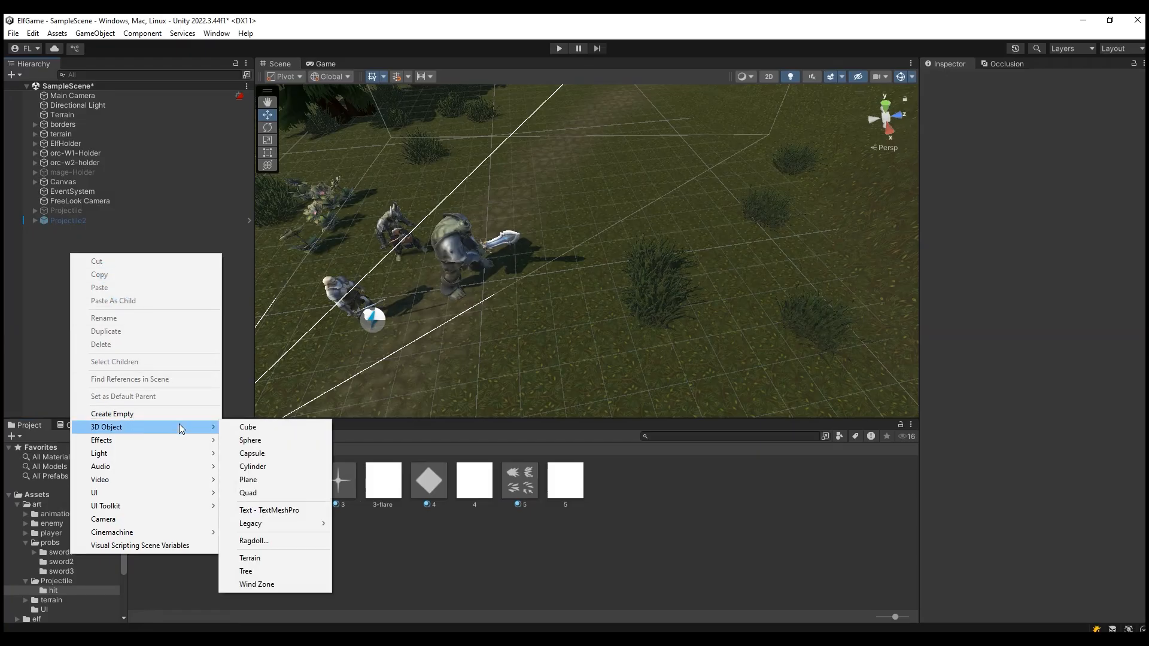
mouse_move(204, 445)
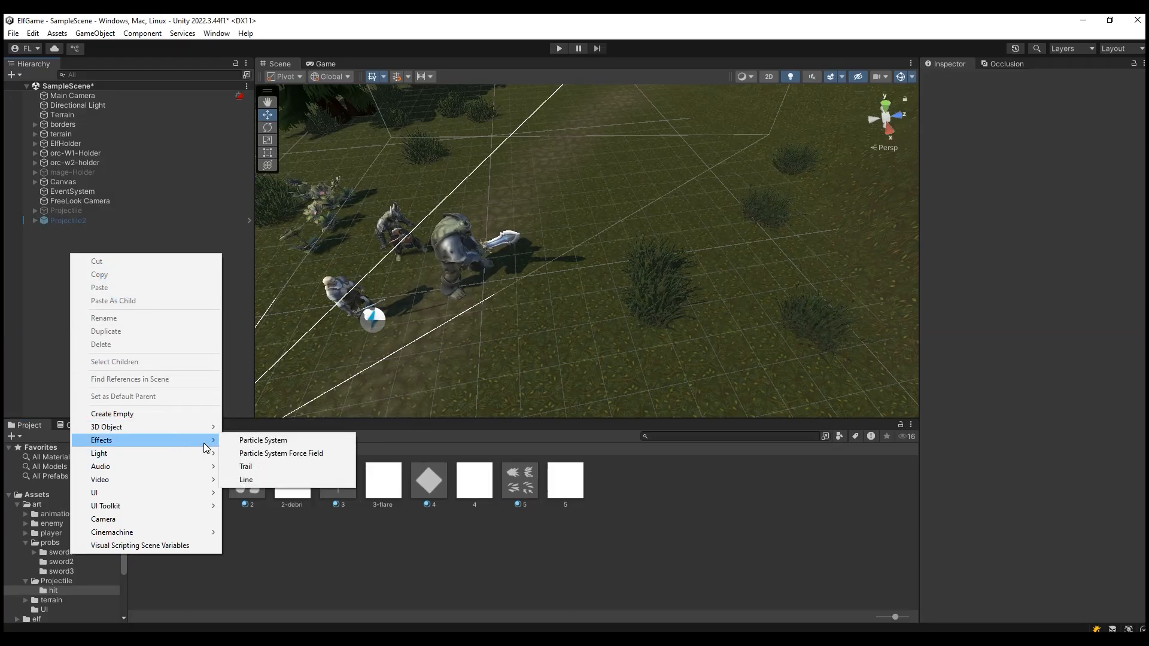
left_click(261, 440)
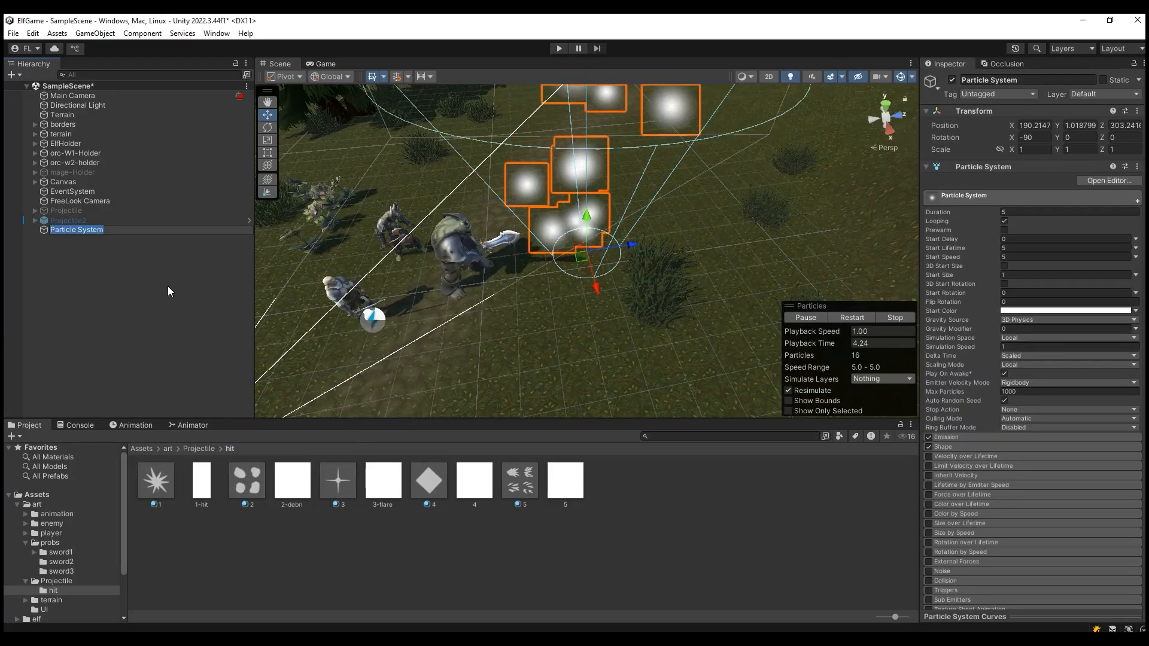
type("Hit")
left_click(168, 287)
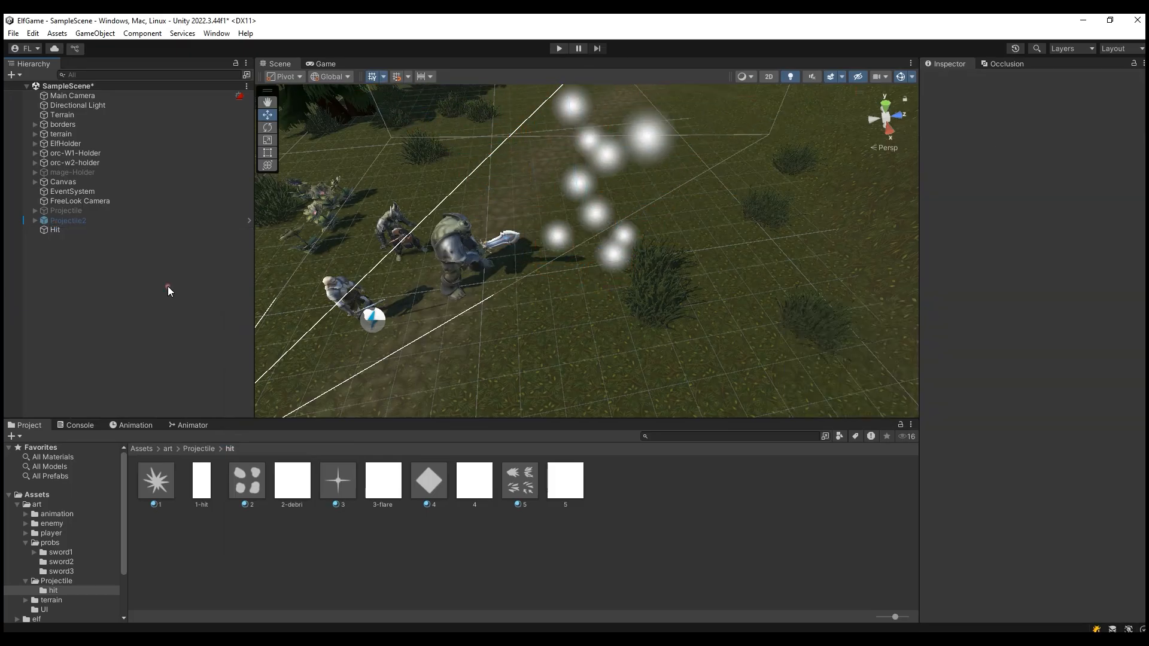
Step: Preview the existing Projectile2 particle effect in the scene and deactivate the object again
left_click(113, 220)
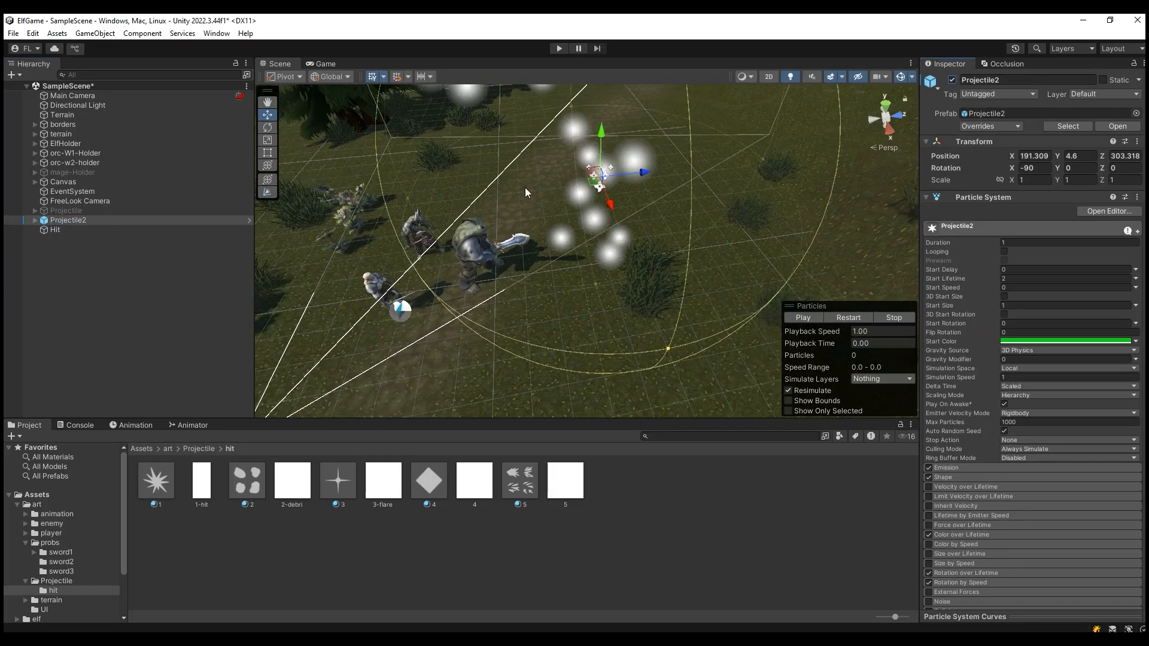
left_click(804, 317)
left_click(952, 81)
Step: Set the Hit particle system's duration to 1 and turn off looping
left_click(55, 230)
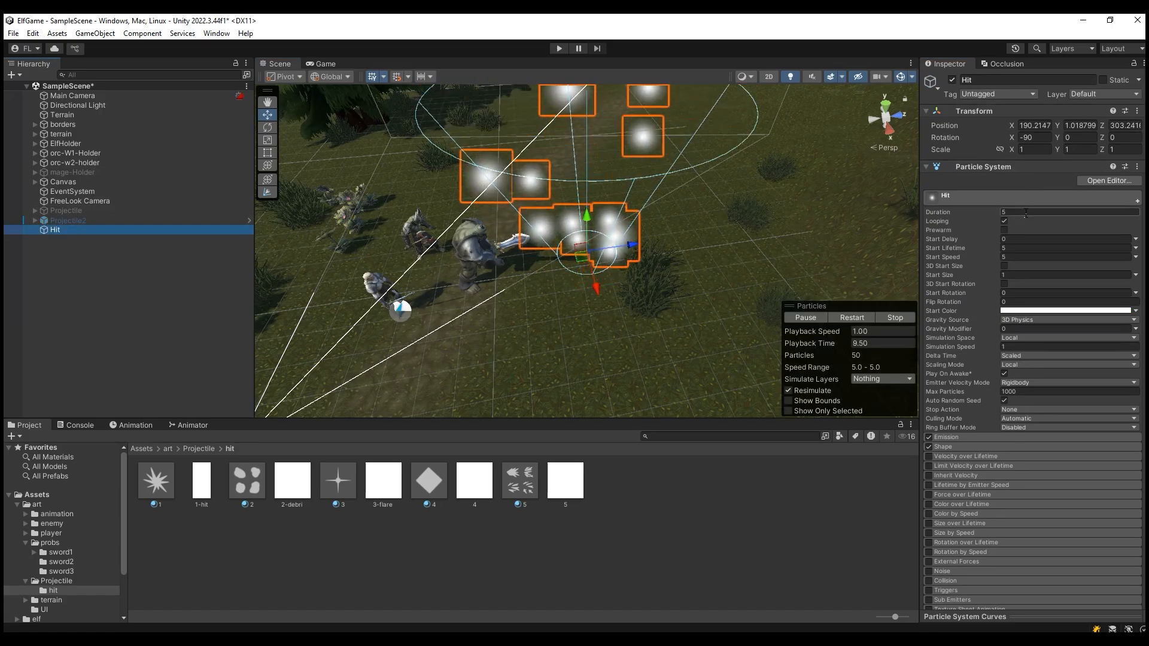
left_click(1025, 212)
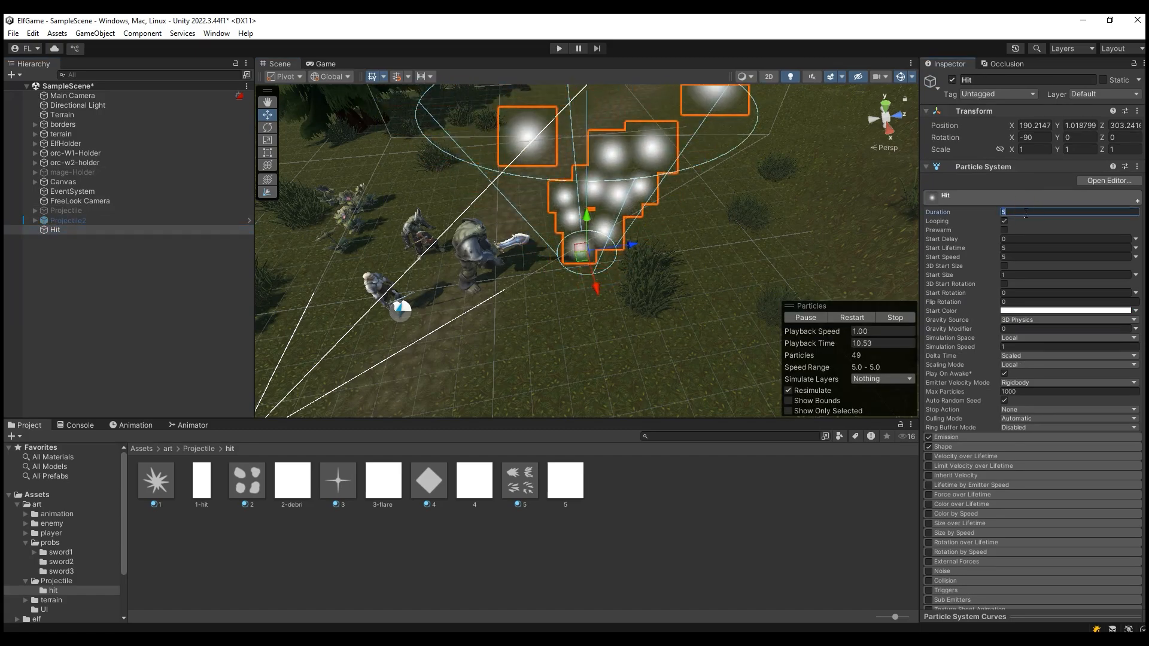
type("1")
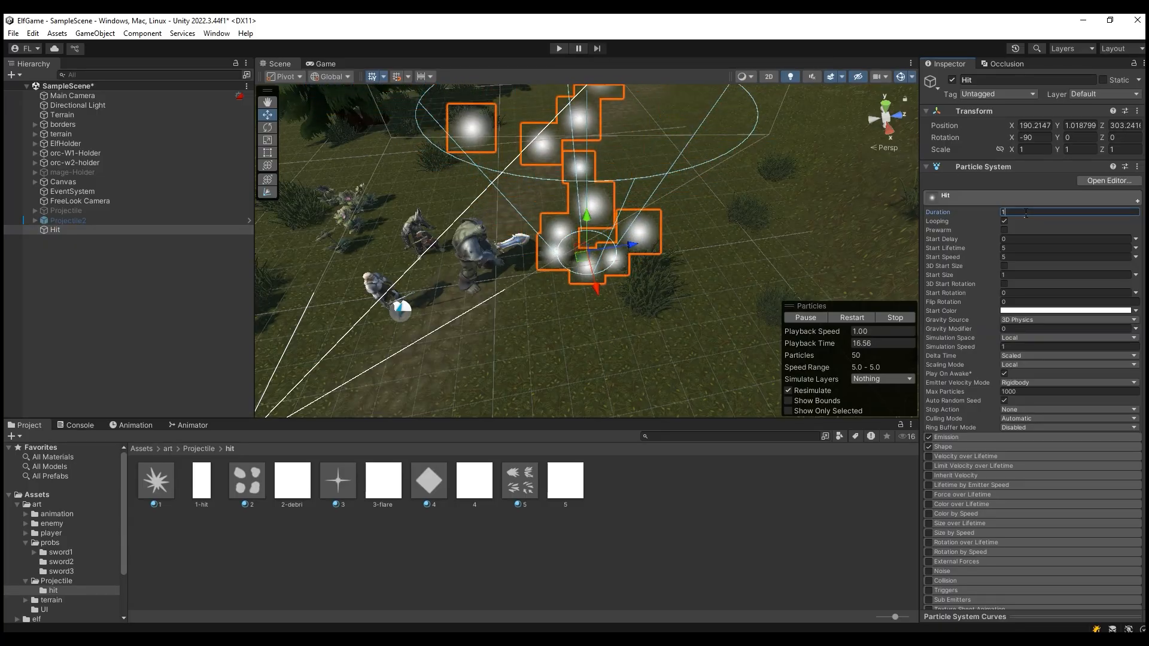
left_click(1005, 221)
Step: Set the Hit system's start lifetime to 0.1 and its start speed to 0
left_click(1026, 248)
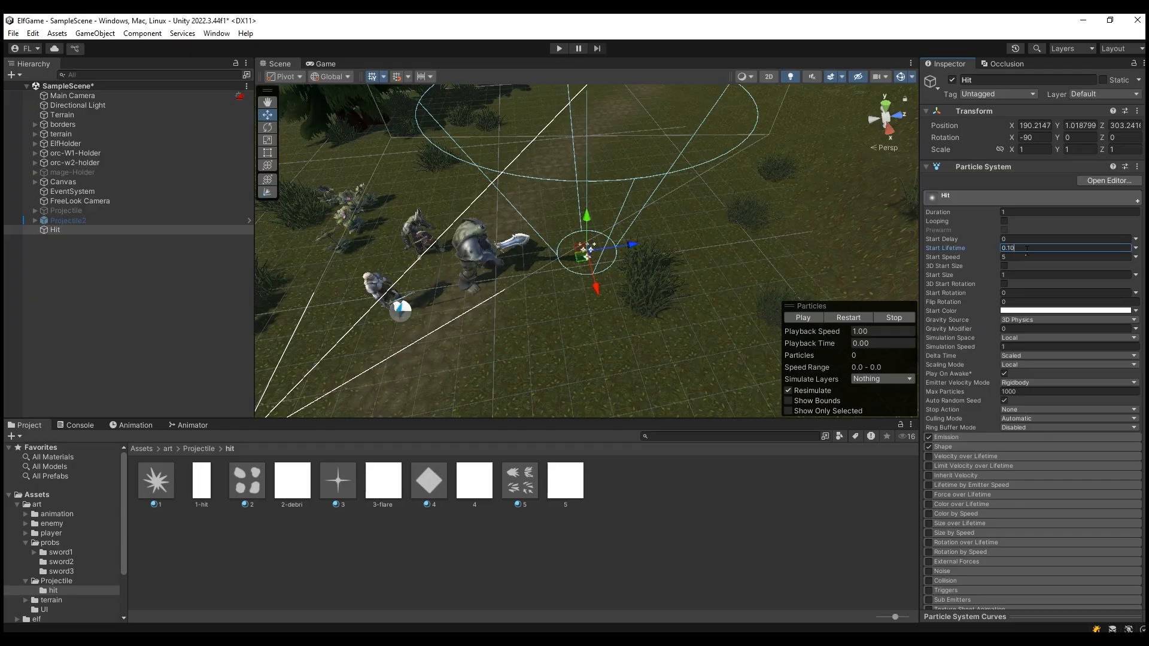
left_click(1023, 257)
type("0")
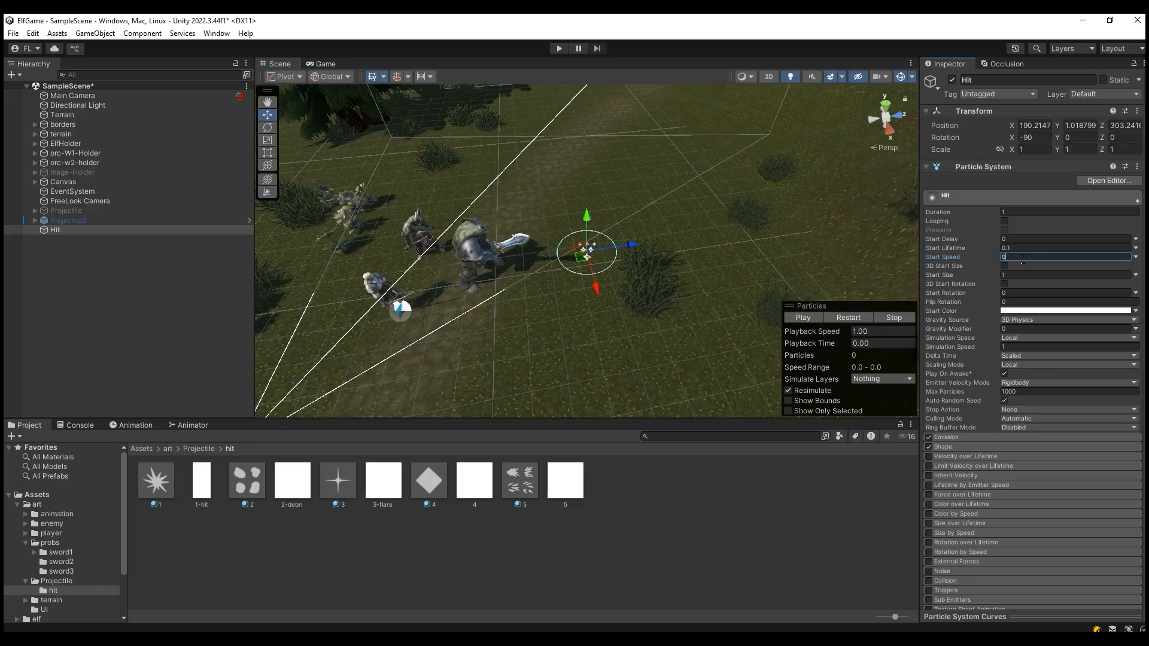
Step: Make the Hit system's start size random between two constants, 0.3 and 0.5
left_click(1015, 276)
left_click(1136, 275)
left_click(1053, 312)
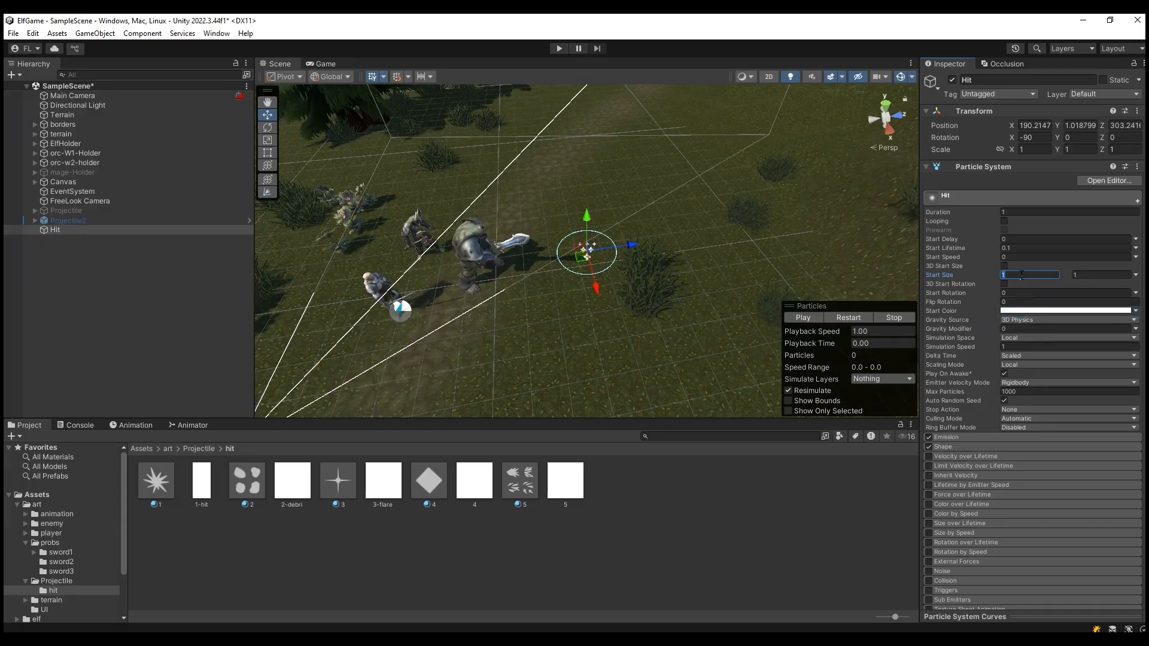
left_click(1021, 275)
type("0.3")
left_click(1089, 274)
type("0.5")
key("Return")
Step: Make the Hit system's start rotation random between 0 and 360 and set its start color to light cyan-blue
left_click(1136, 293)
left_click(1067, 331)
left_click(1085, 293)
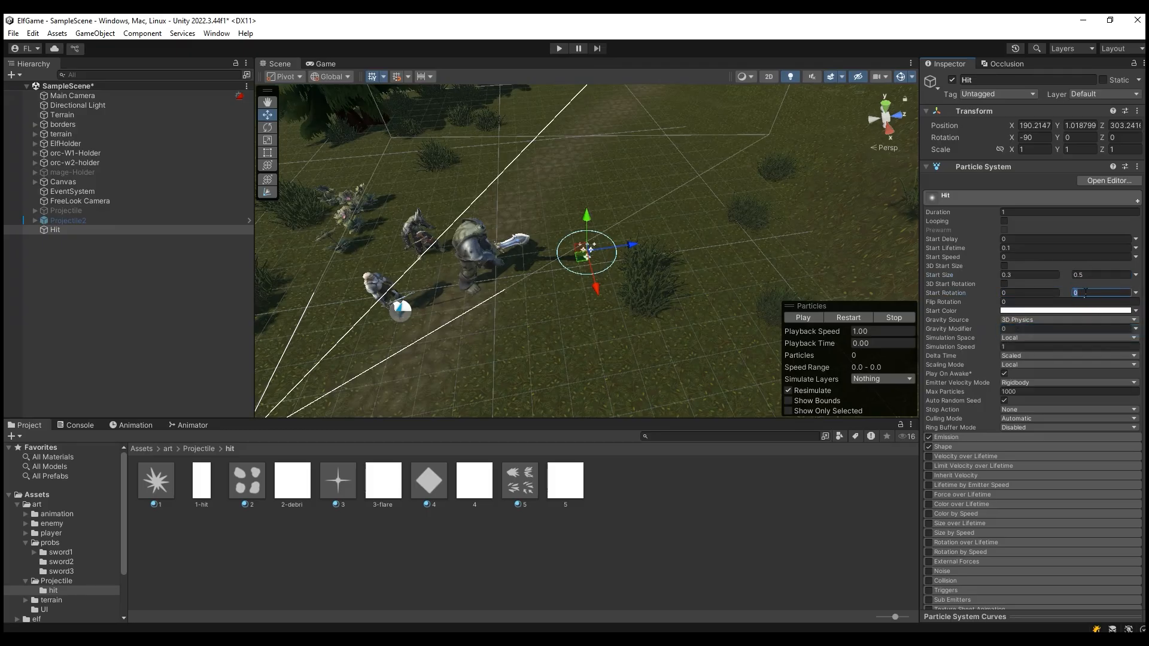
type("36")
key("Return")
left_click(1049, 312)
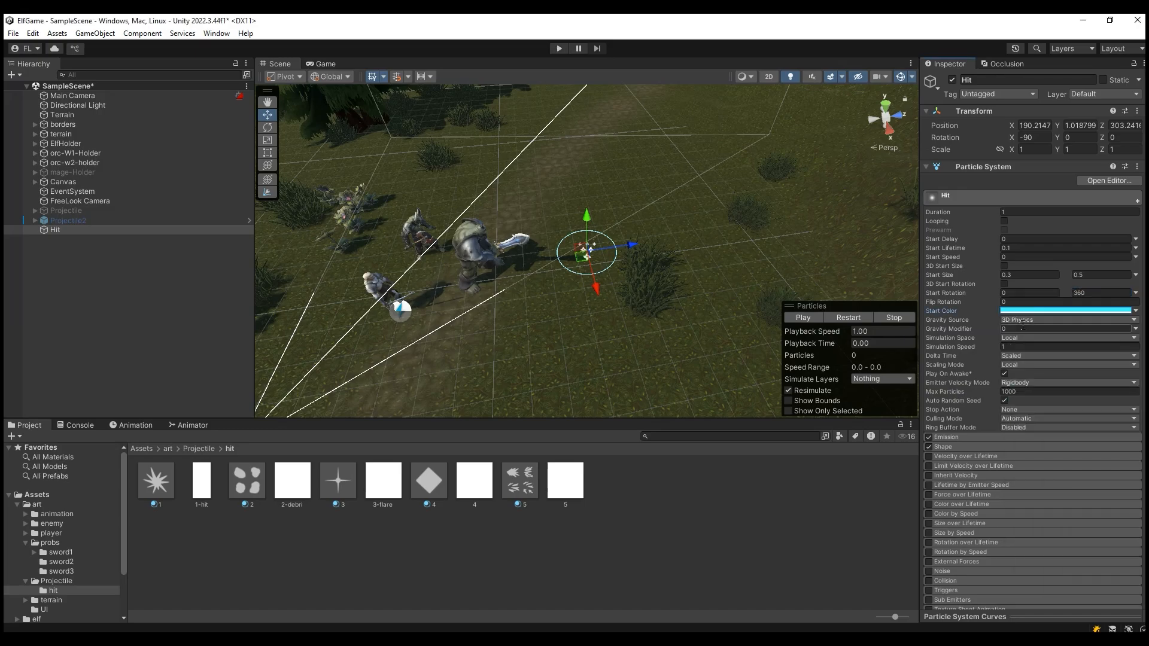
Step: Set the Hit system's scaling mode to Hierarchy
left_click(1024, 330)
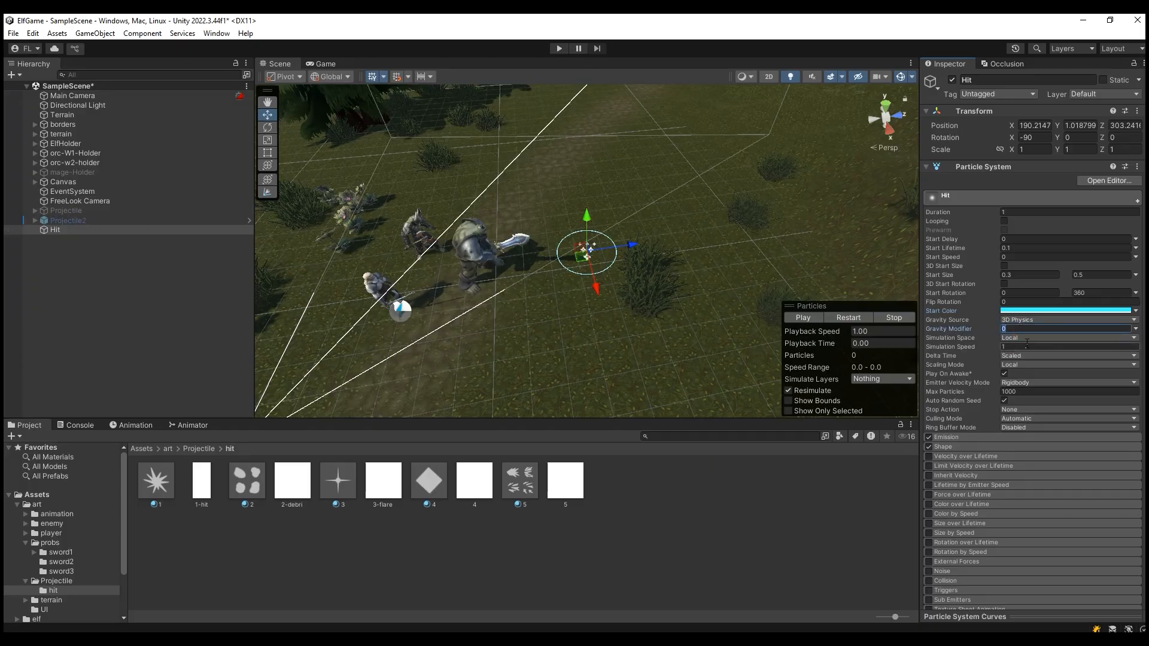
left_click(1027, 348)
left_click(1030, 365)
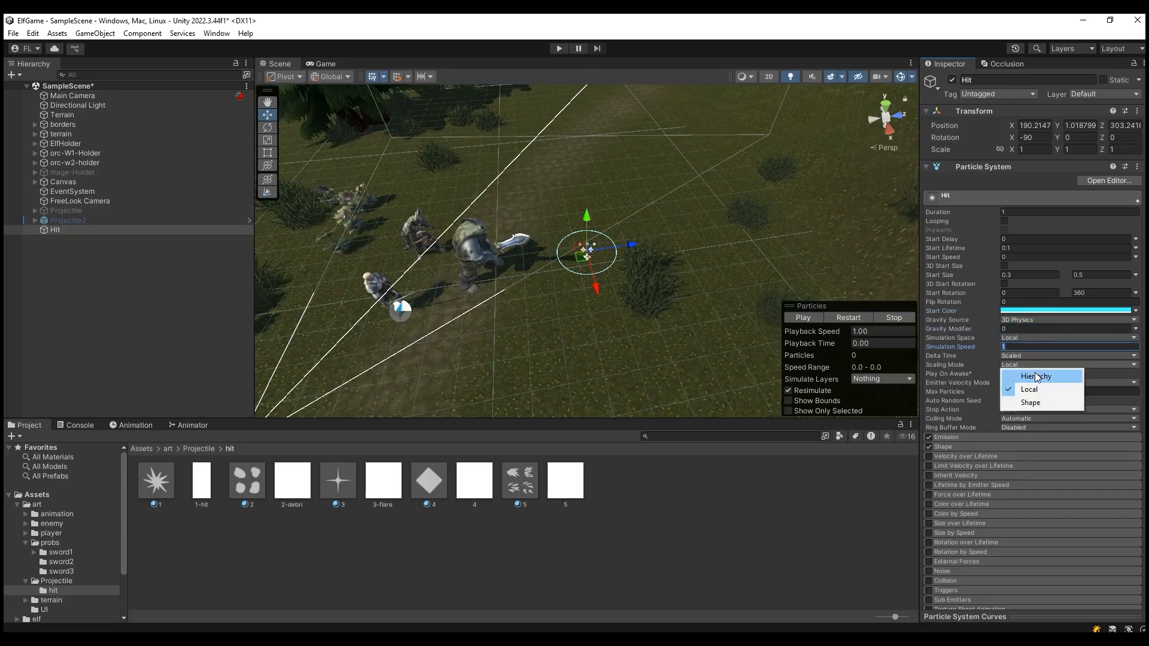
left_click(1038, 377)
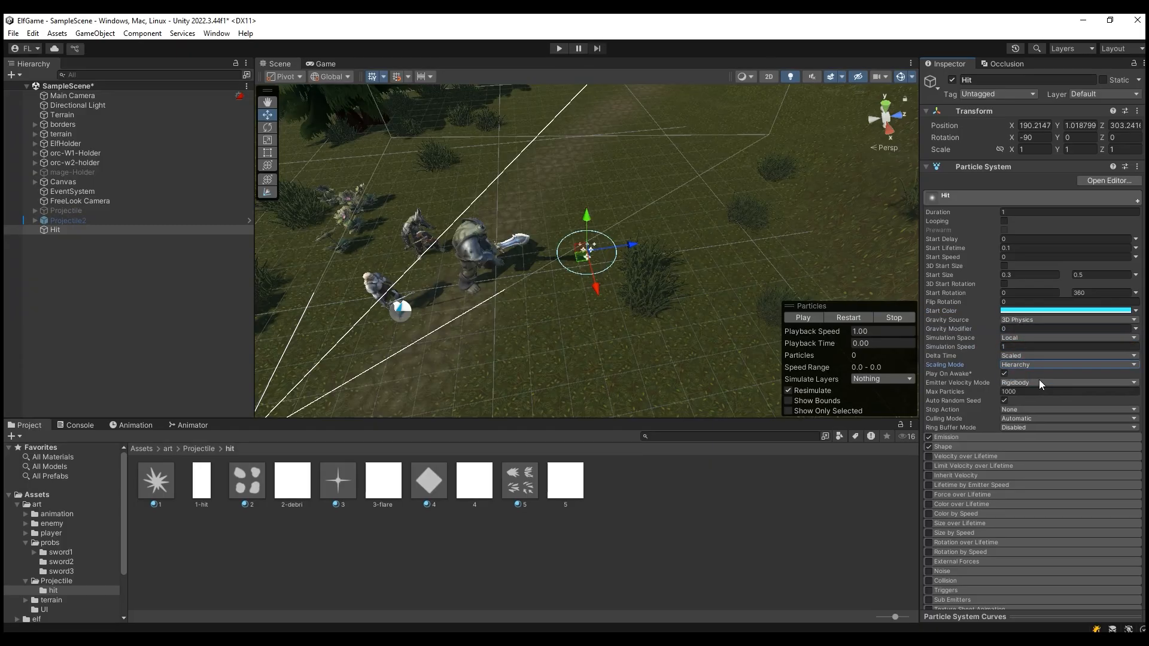
Step: Set the Hit system's emitter velocity mode to Transform and its culling mode to Pause and Catch-up
left_click(1033, 383)
left_click(1044, 393)
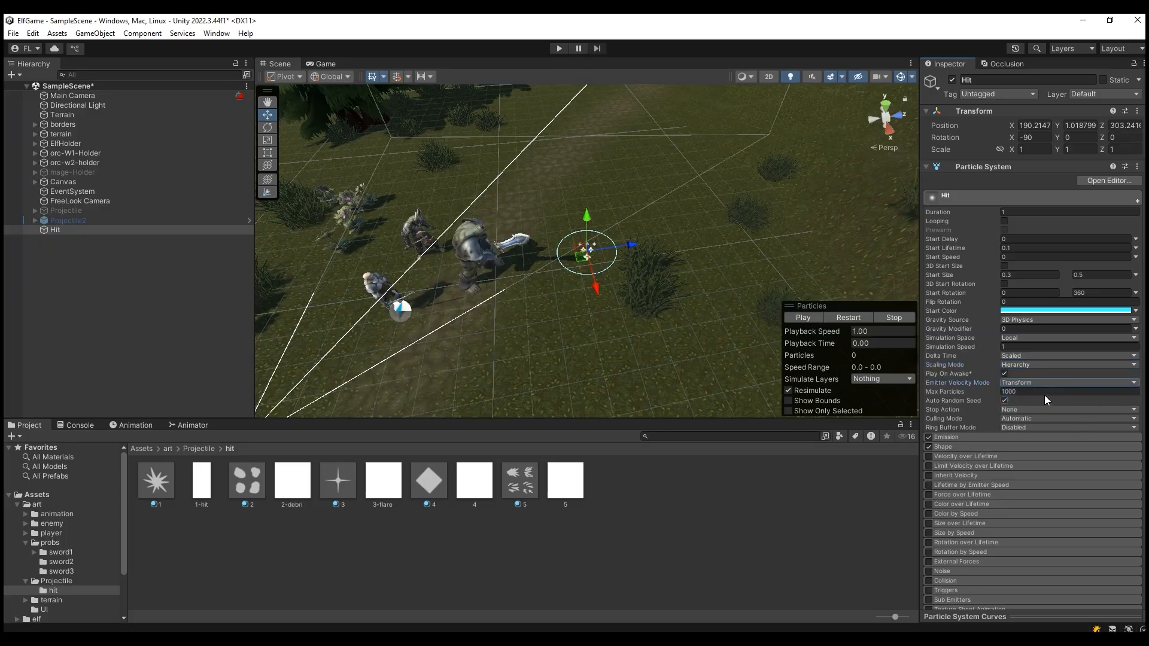
left_click(1025, 419)
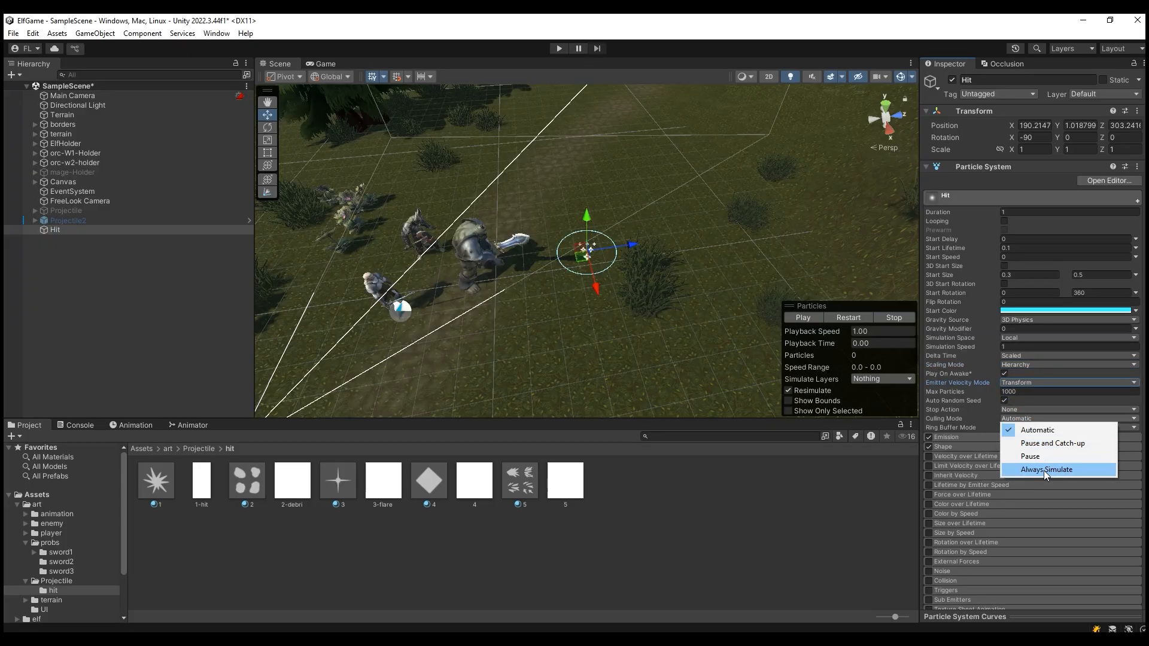
left_click(1053, 444)
Step: In the Emission module, set rate over time to 0 and add a burst with a count of 2
left_click(986, 438)
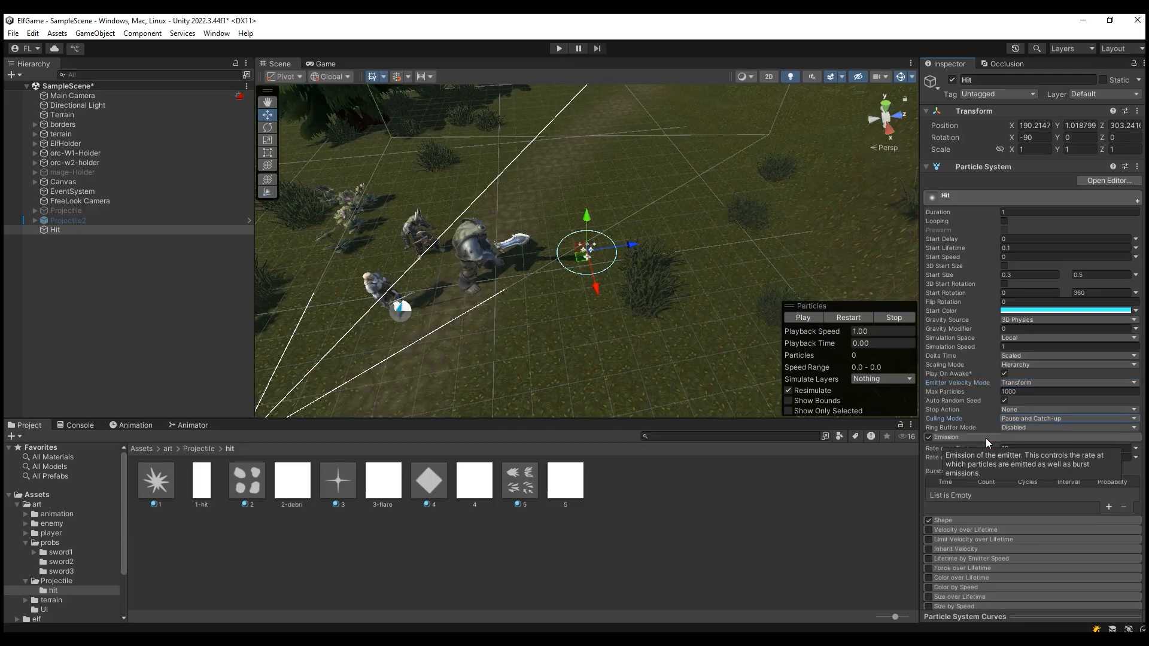
left_click(1033, 449)
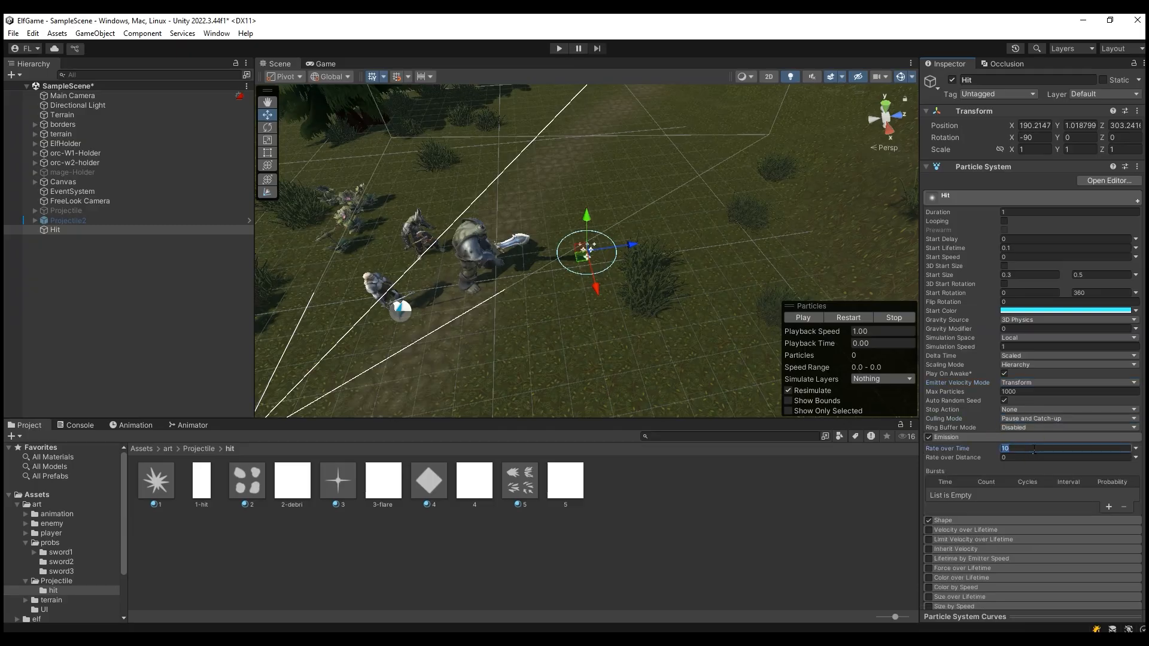
type("0")
left_click(1108, 508)
left_click(976, 494)
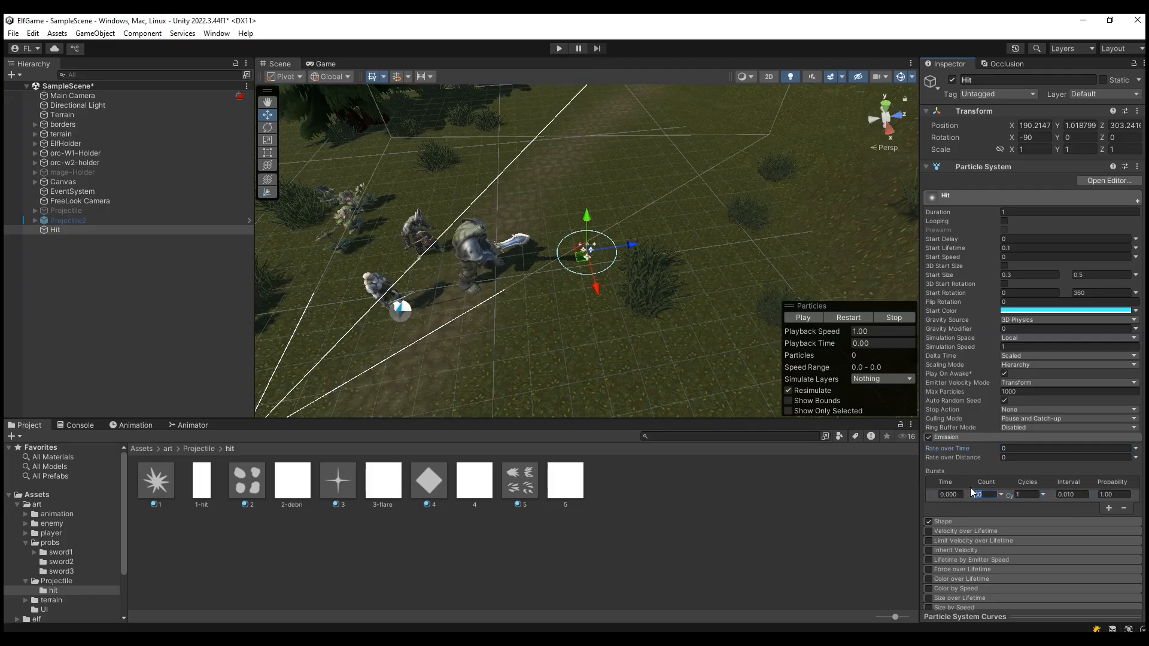
type("2")
Step: Disable the Hit system's Shape module and enable Color over Lifetime
scroll(970, 487, "down", 2)
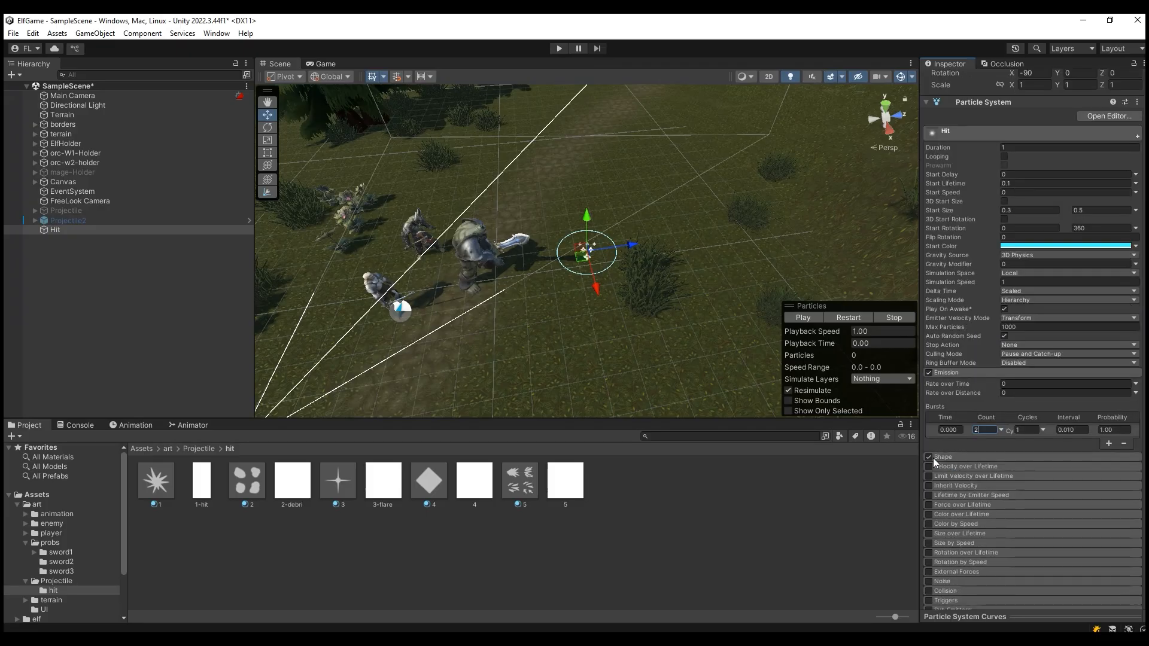
left_click(928, 458)
left_click(929, 515)
left_click(955, 515)
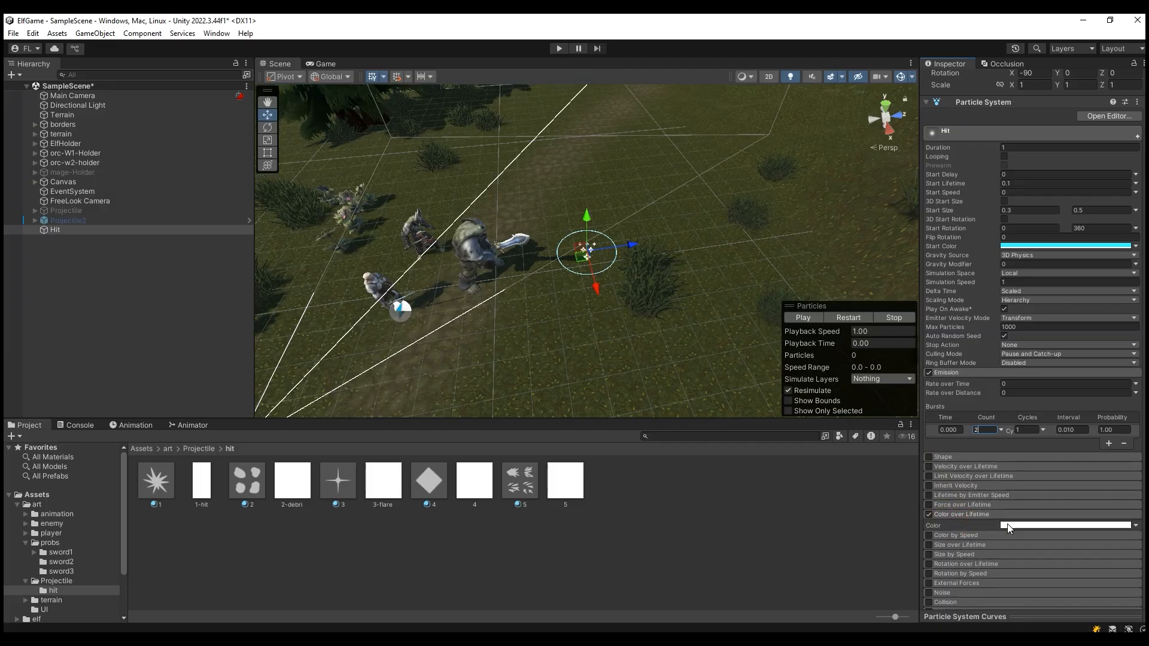
Step: Add two opaque alpha keys near the ends of the Color over Lifetime gradient and set both end keys' alpha to 0
scroll(1028, 492, "down", 2)
left_click(1026, 465)
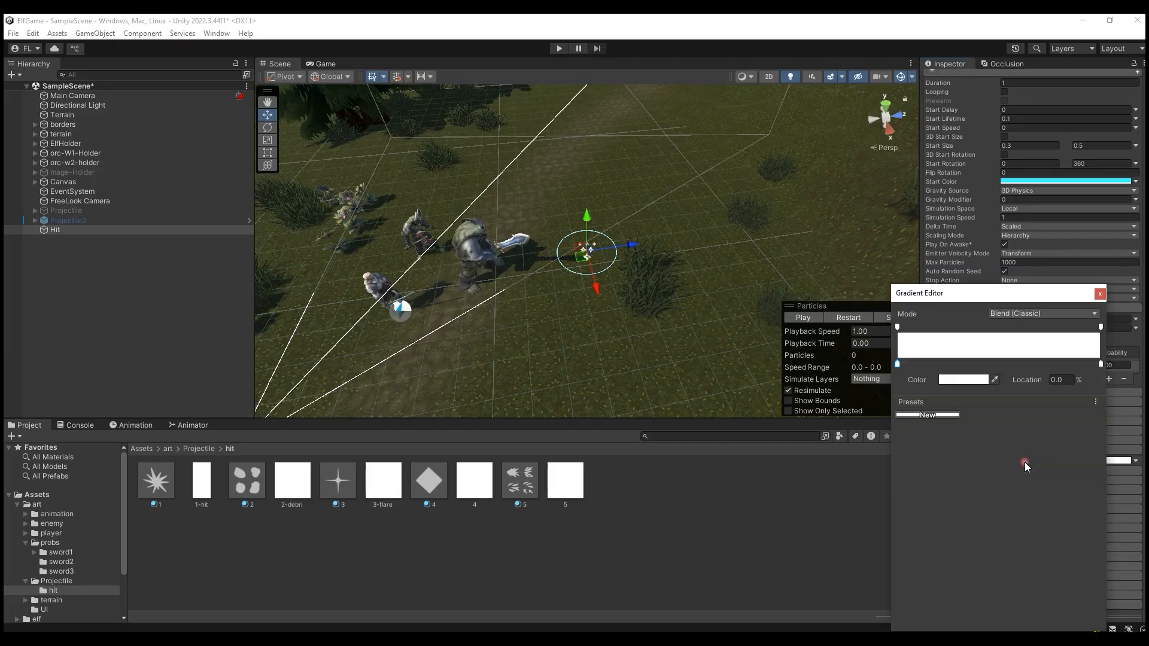
left_click(913, 327)
left_click(1081, 328)
left_click(1101, 327)
left_click_drag(975, 380, 906, 383)
left_click(898, 328)
left_click_drag(911, 378, 911, 379)
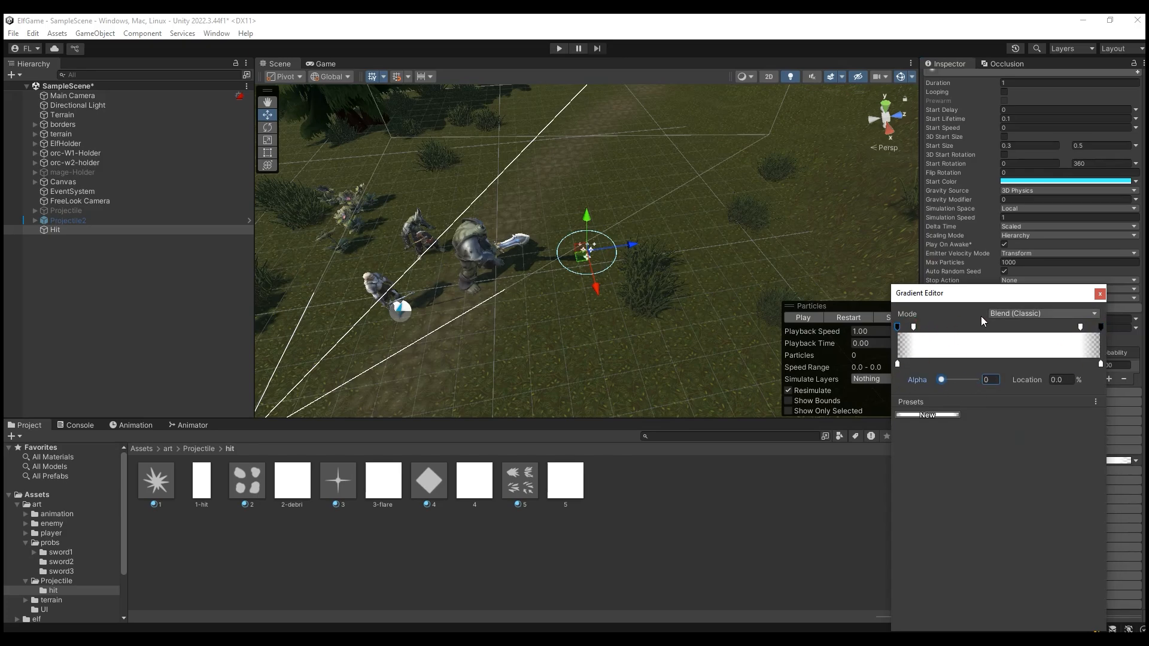
Step: Move the gradient's two opaque alpha keys inward, the later one to about 82.4%, and close the gradient editor
left_click_drag(914, 327, 929, 328)
left_click_drag(1079, 328, 1065, 328)
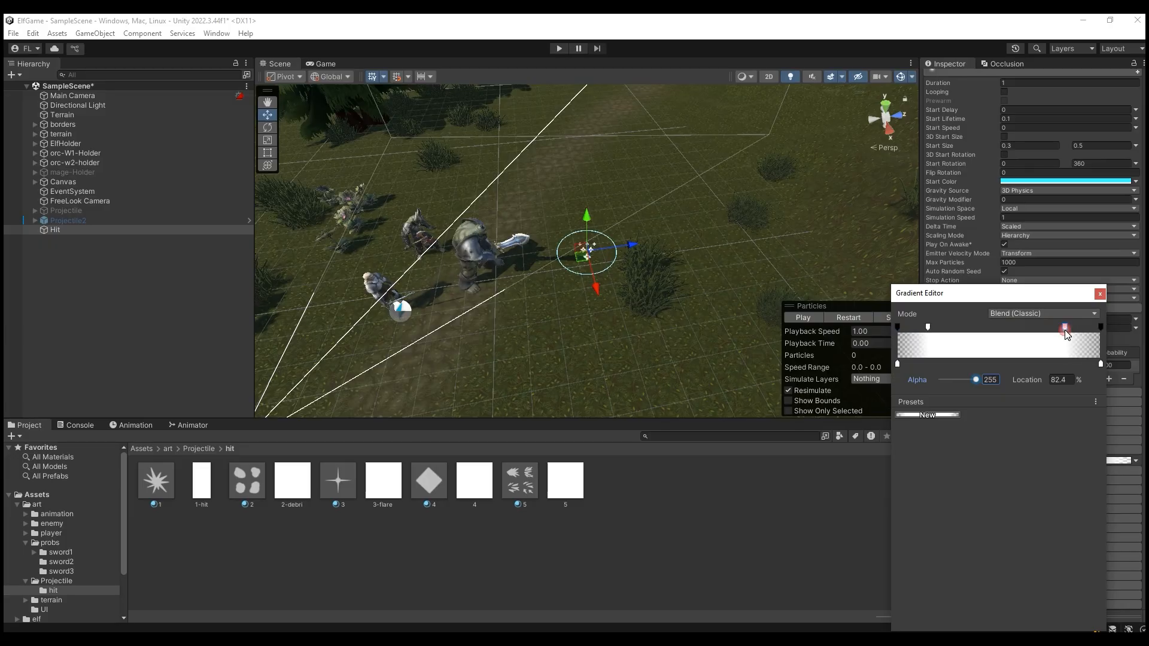
left_click(1100, 295)
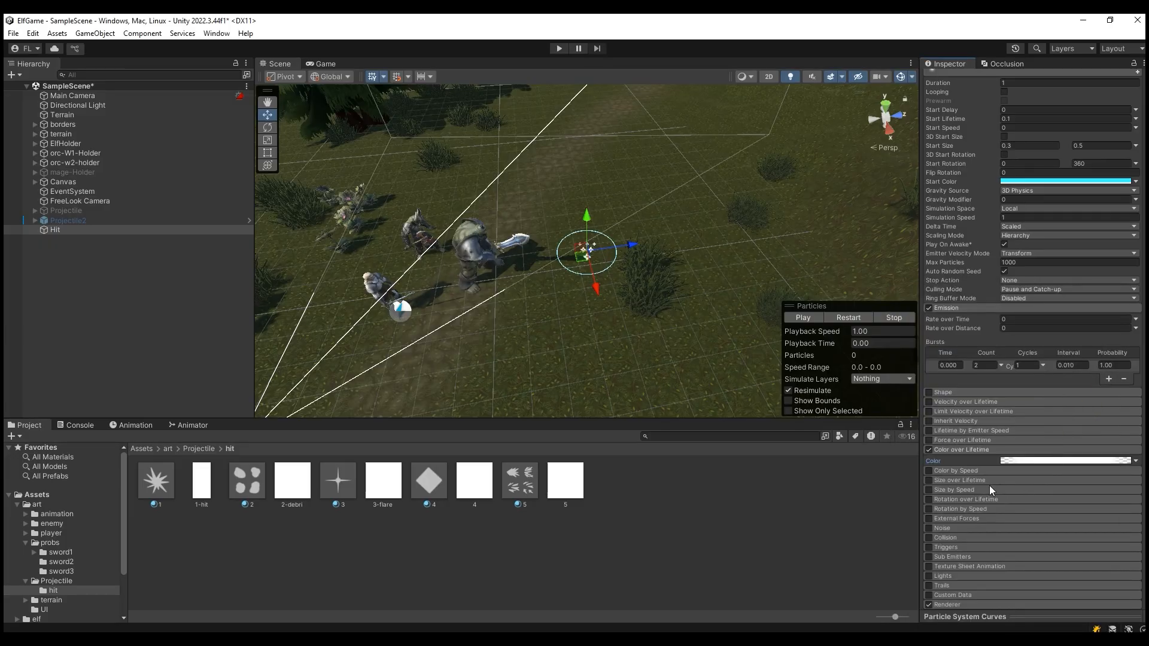
Step: Enable Size over Lifetime for the Hit system and assign material 1 in its Renderer module
left_click(942, 480)
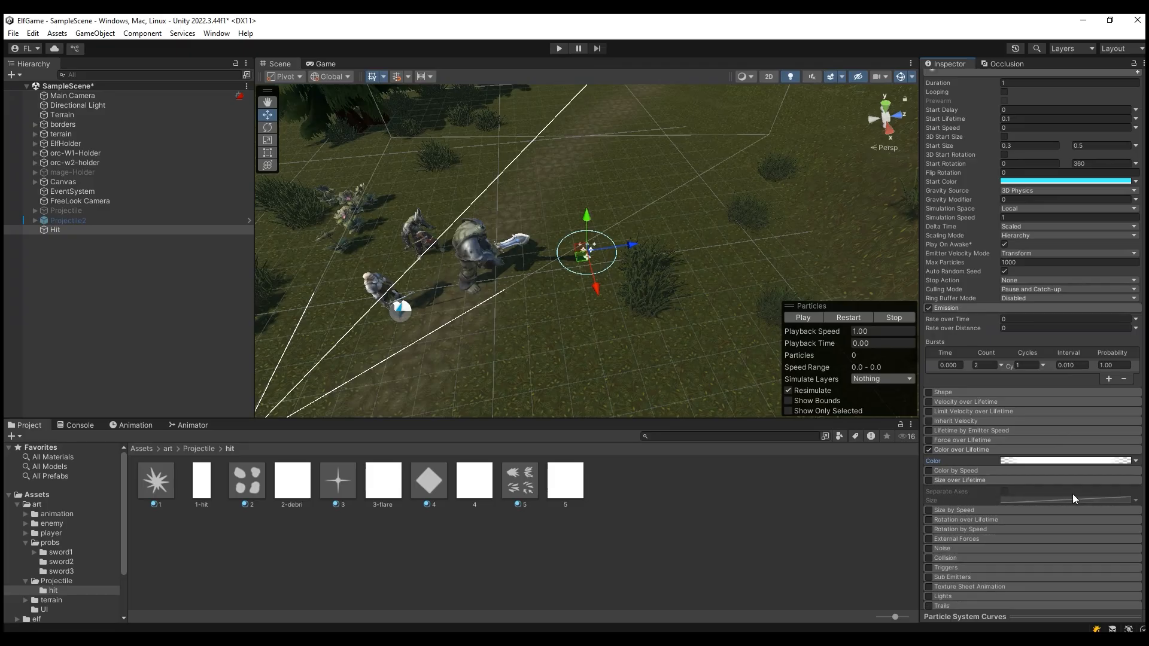
left_click(928, 481)
scroll(997, 505, "down", 3)
left_click(954, 530)
scroll(1056, 508, "down", 6)
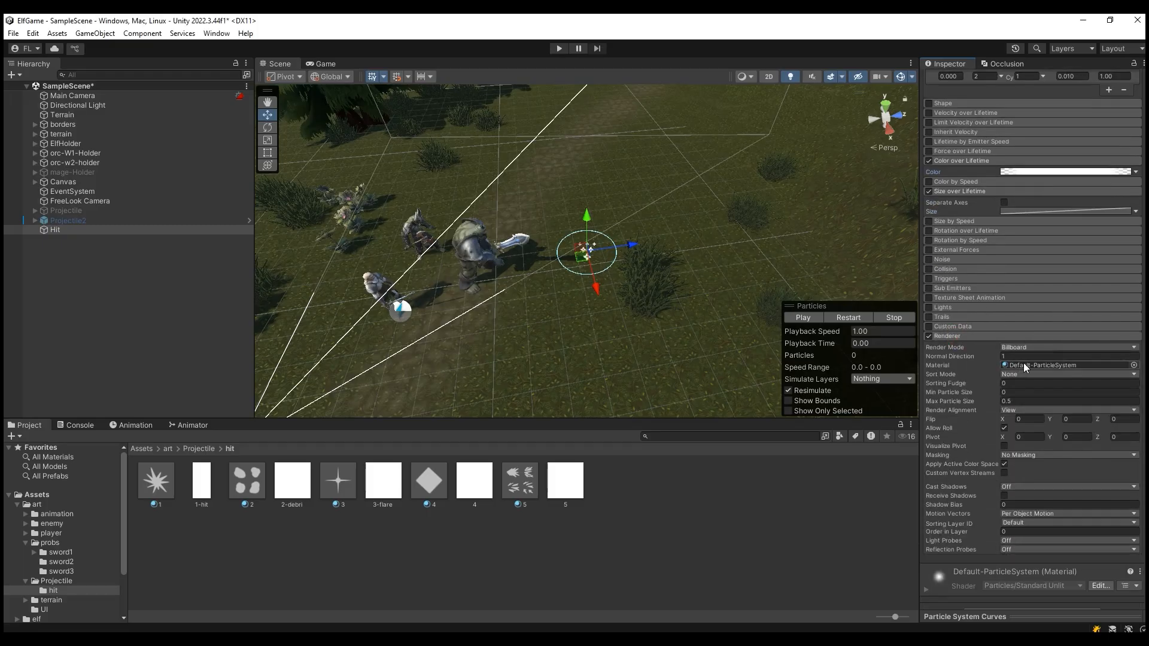
left_click_drag(156, 479, 1018, 365)
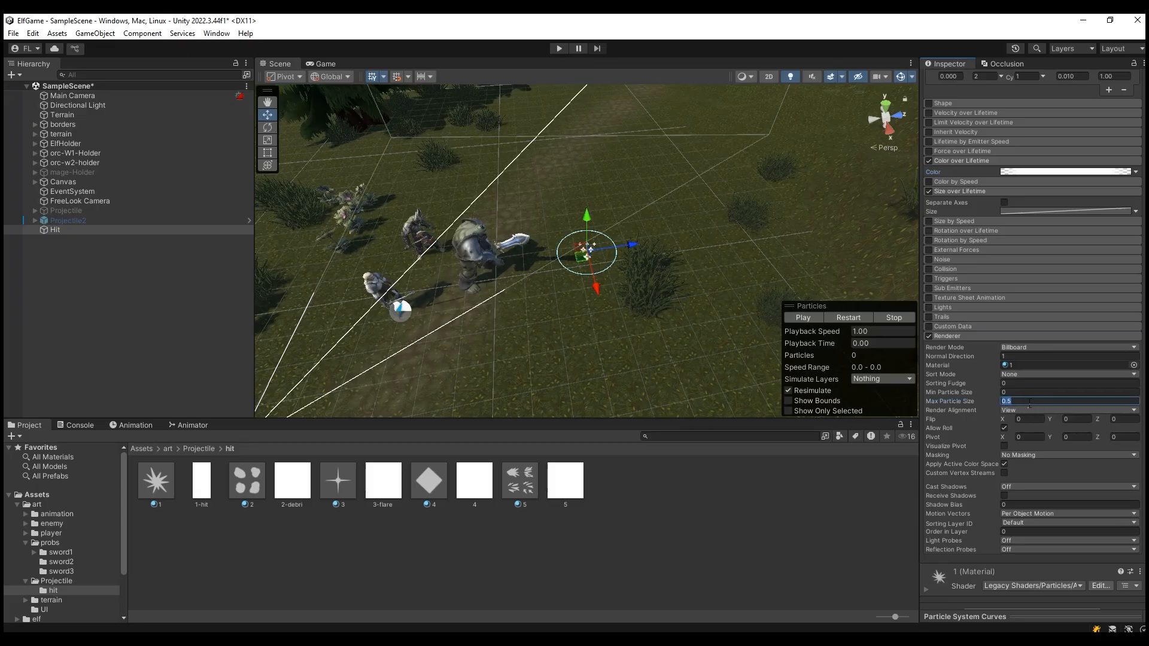
Step: Set the Hit renderer's Max Particle Size to 1 and turn off Apply Active Color Space
type("1")
left_click(1005, 465)
key("f")
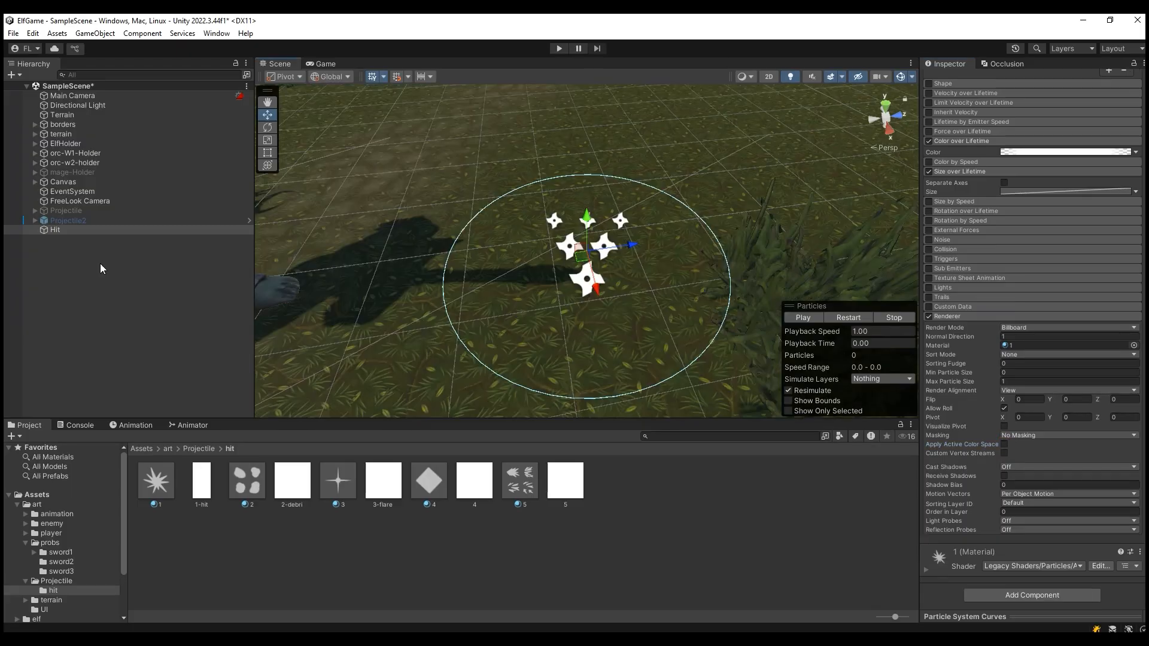
Step: Create a child particle system under Hit and name it 2
right_click(63, 231)
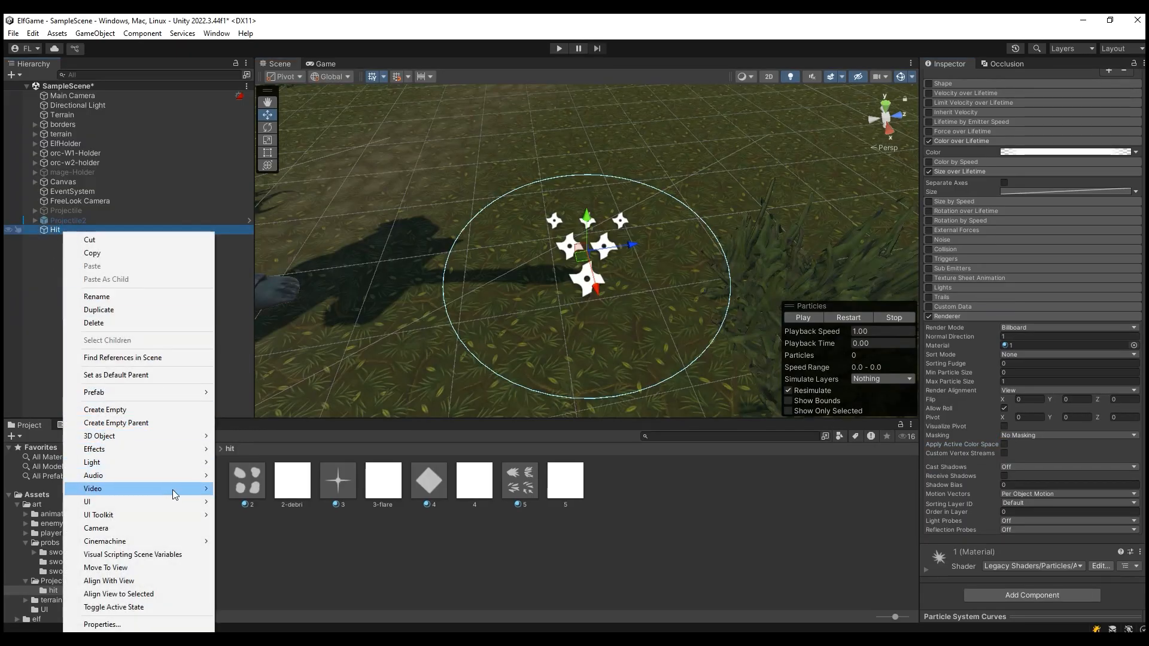
mouse_move(194, 454)
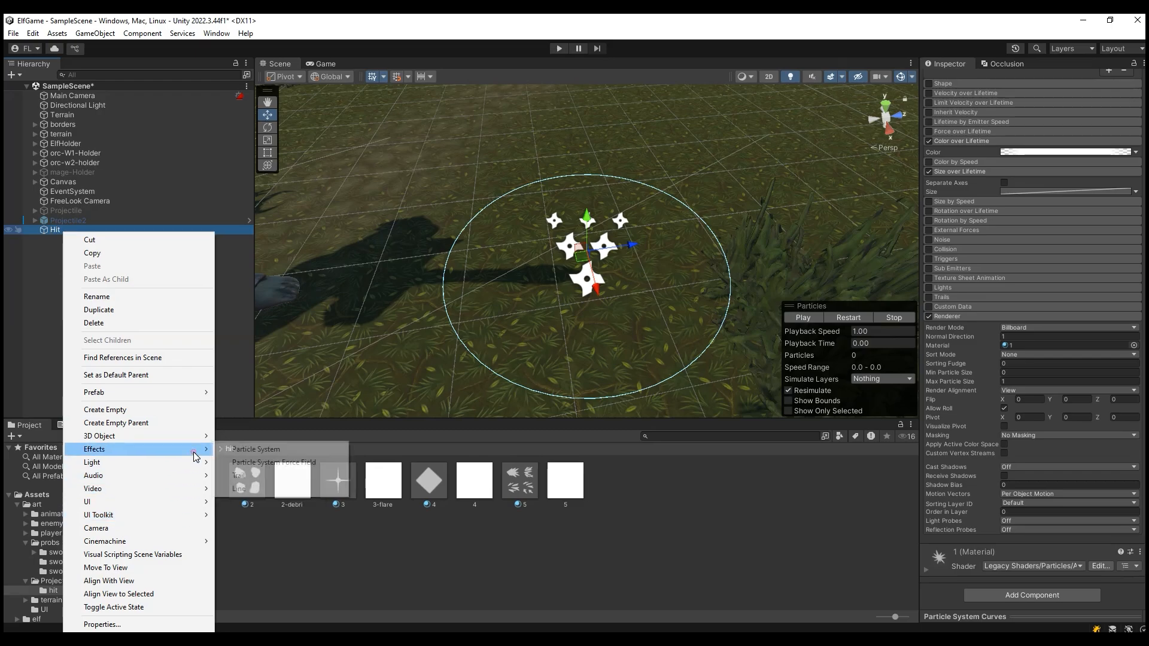
left_click(256, 449)
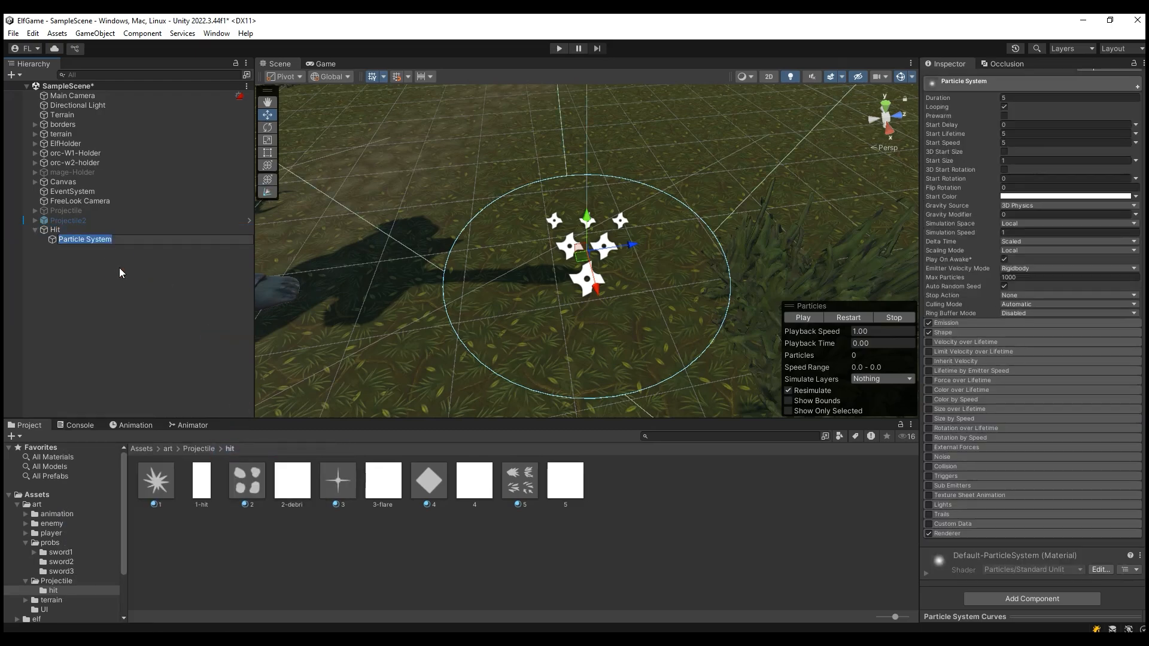
type("2")
key("Return")
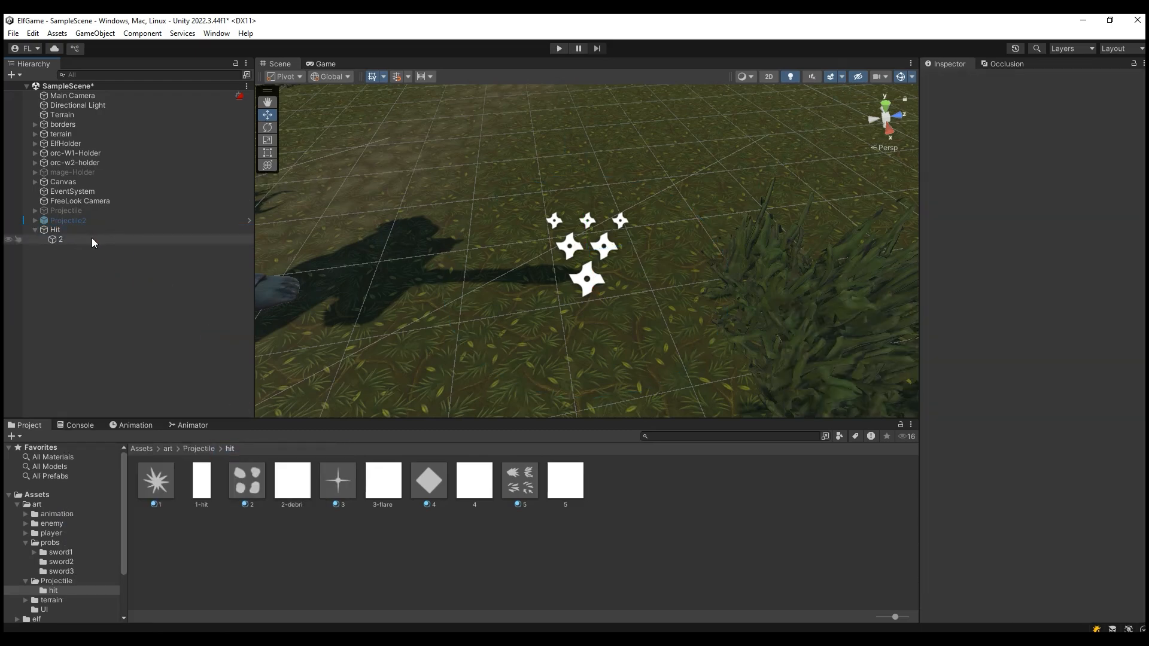
Step: Give system 2 a duration of 1 without looping and a Start Lifetime random between 0.5 and 1
left_click(1015, 212)
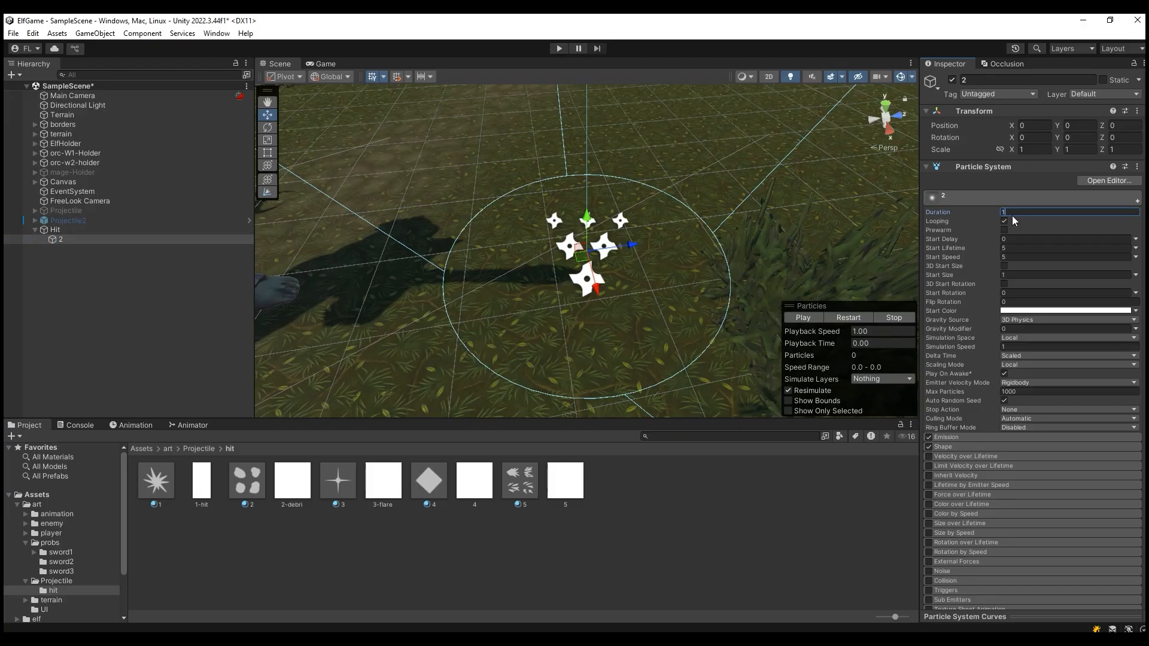
left_click(1005, 222)
left_click(1011, 246)
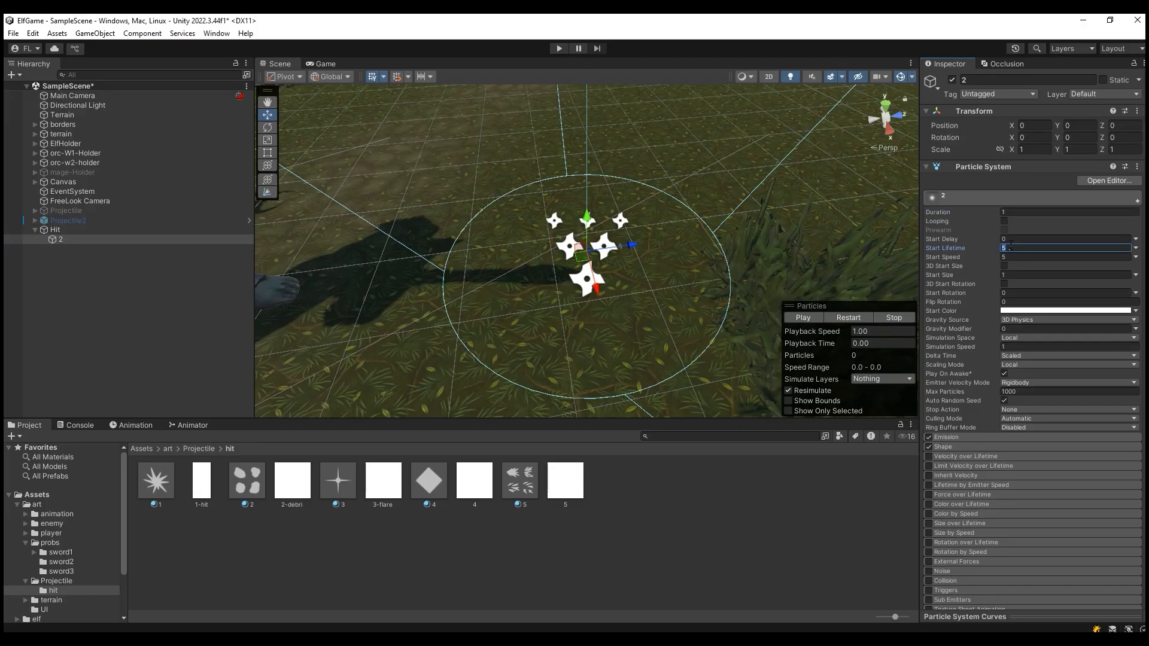
left_click(1135, 247)
left_click(1119, 285)
left_click(1089, 248)
Step: Make system 2's Start Speed random between the constants 3 and 8
left_click(1135, 257)
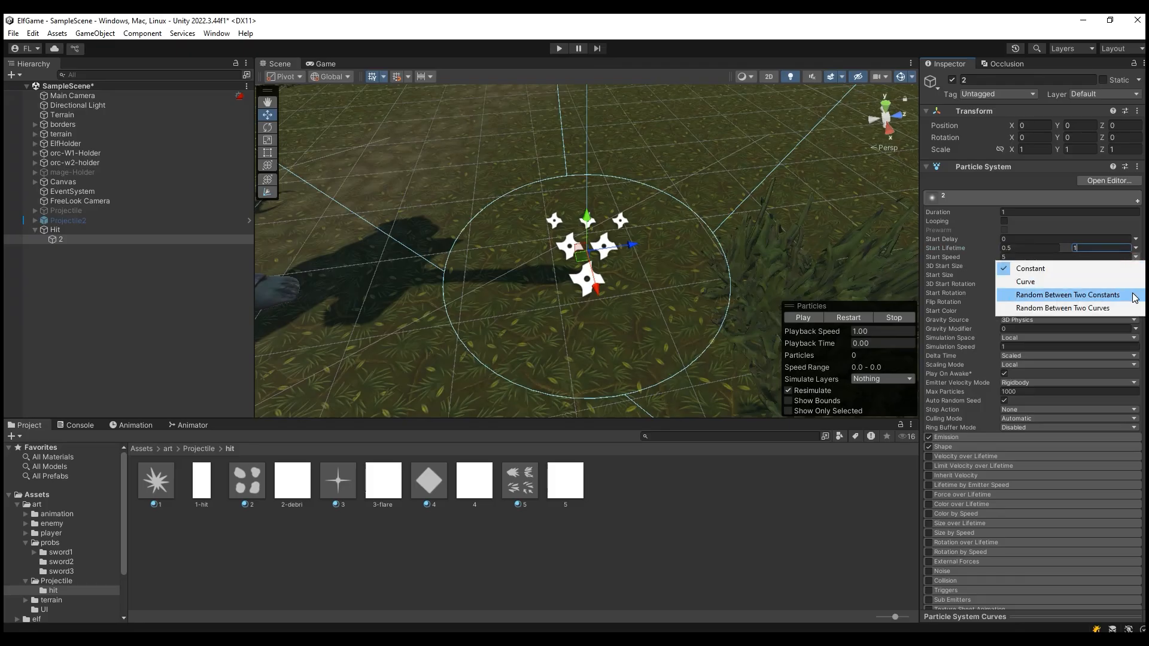
left_click(1133, 295)
left_click(1031, 258)
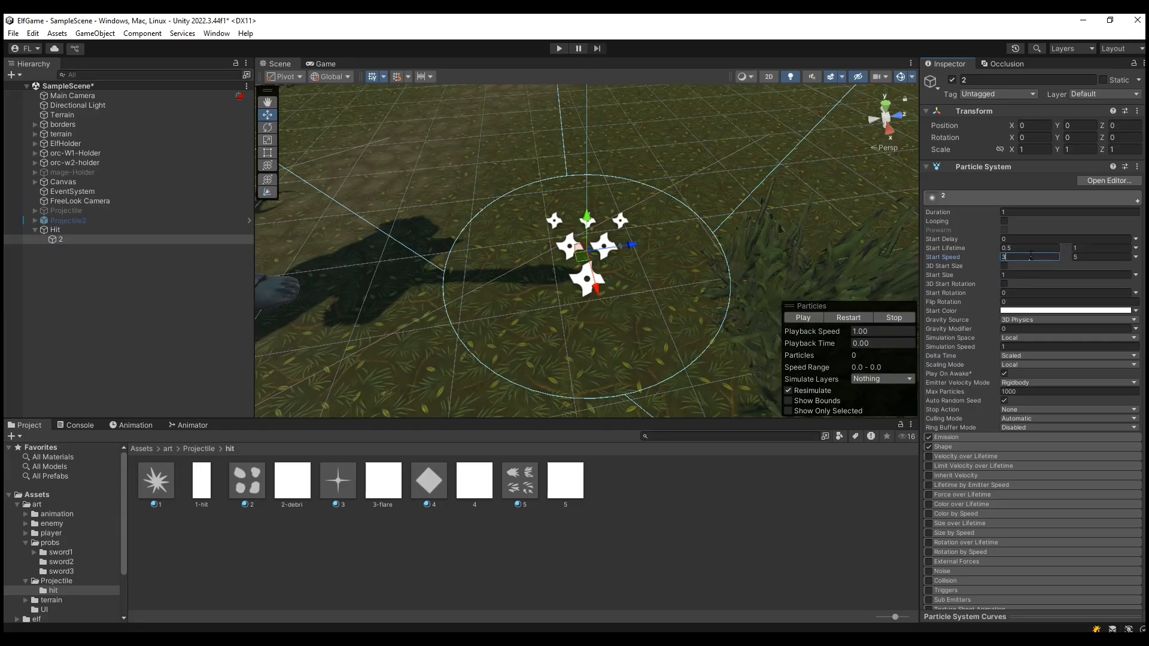
key("Tab")
Step: Make system 2's Start Size random between the constants 0.02 and 0.07
left_click(1024, 274)
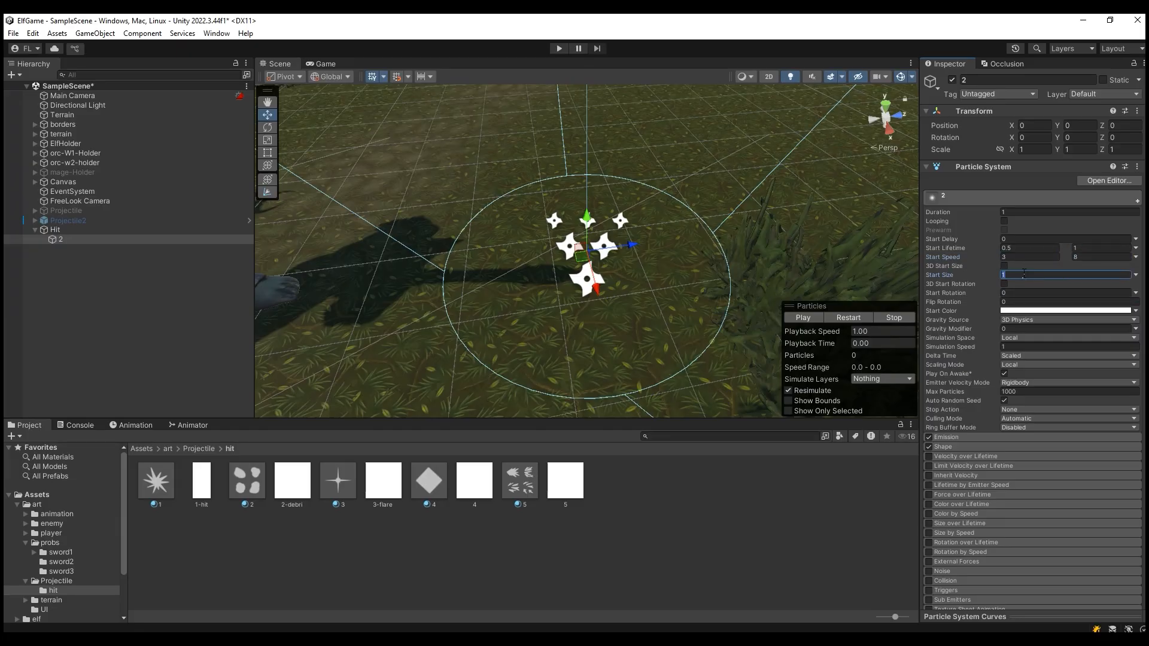
left_click(1135, 275)
left_click(1038, 311)
left_click(1088, 275)
type("0.07")
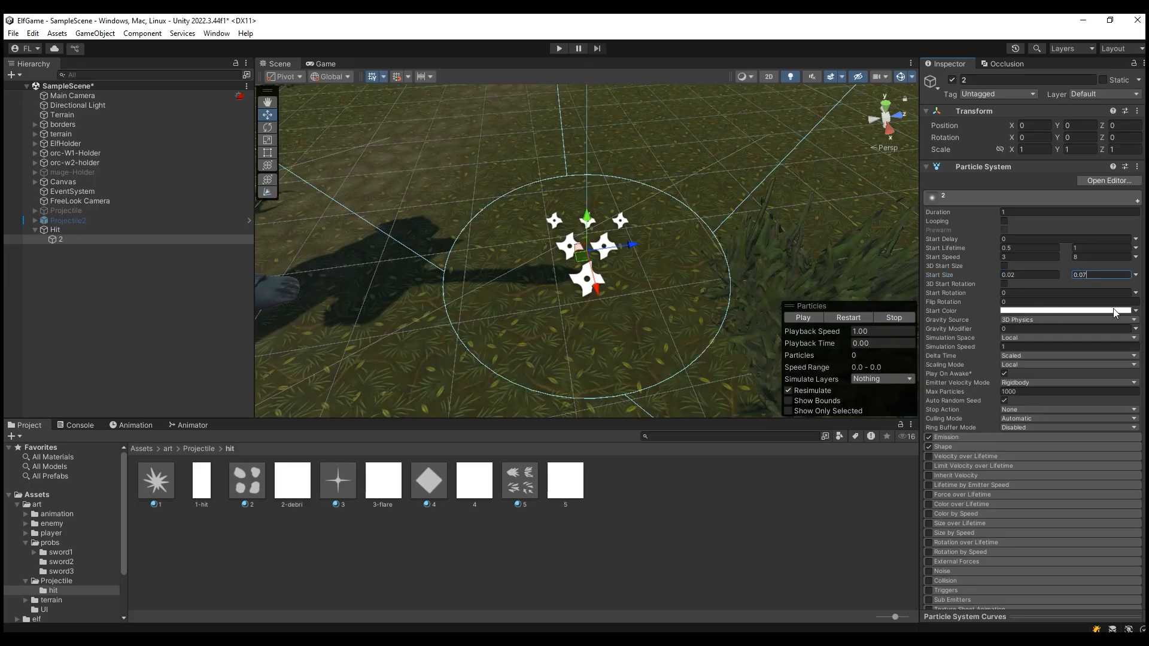
Step: Switch system 2's Start Color to Random Between Two Colors and make the first color light blue
left_click(1136, 311)
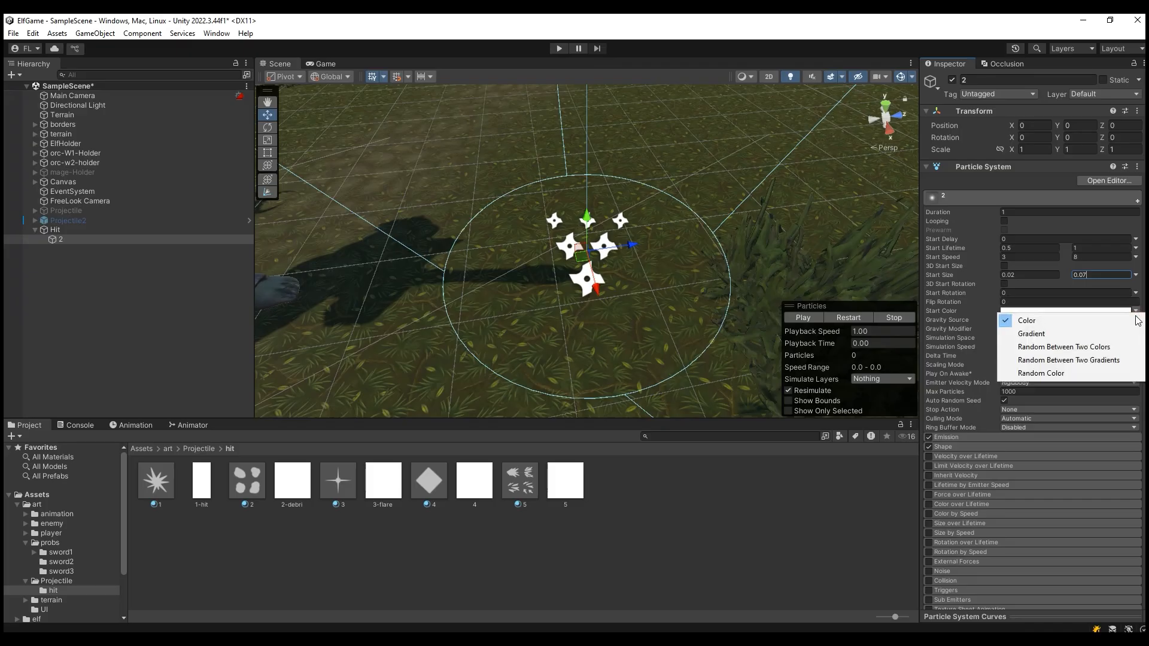
left_click(1115, 348)
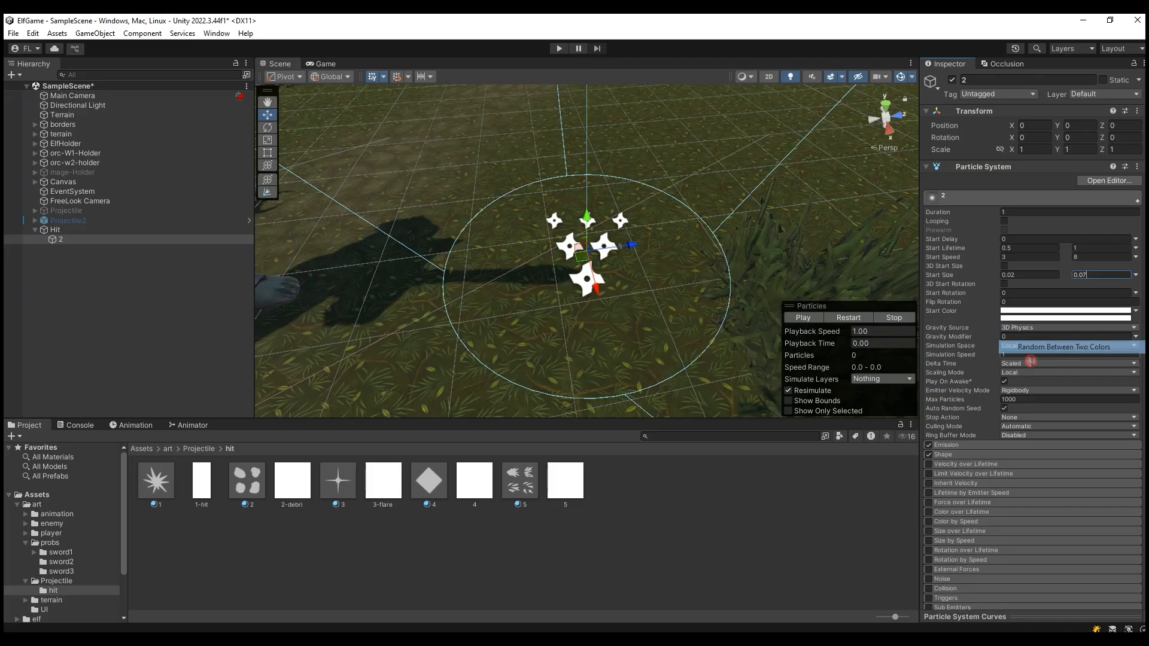
left_click(1022, 312)
left_click(1023, 418)
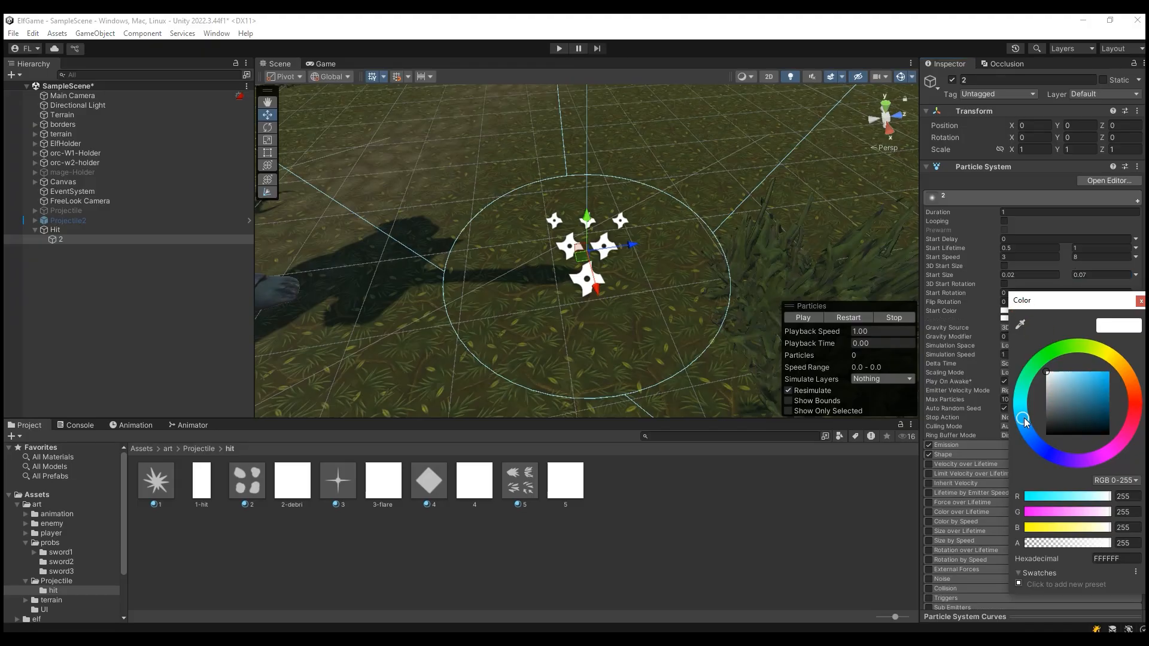
left_click(1088, 386)
left_click(1141, 301)
Step: Make the second Start Color of system 2 a deeper blue
left_click(1043, 319)
left_click(1029, 444)
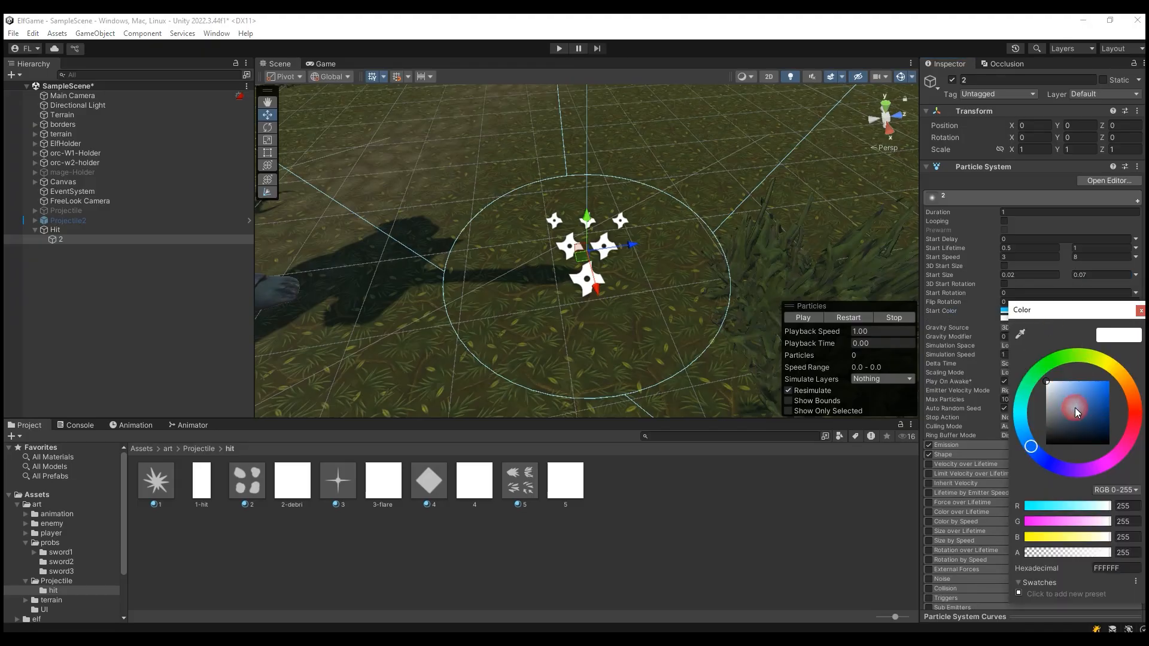
left_click(1092, 382)
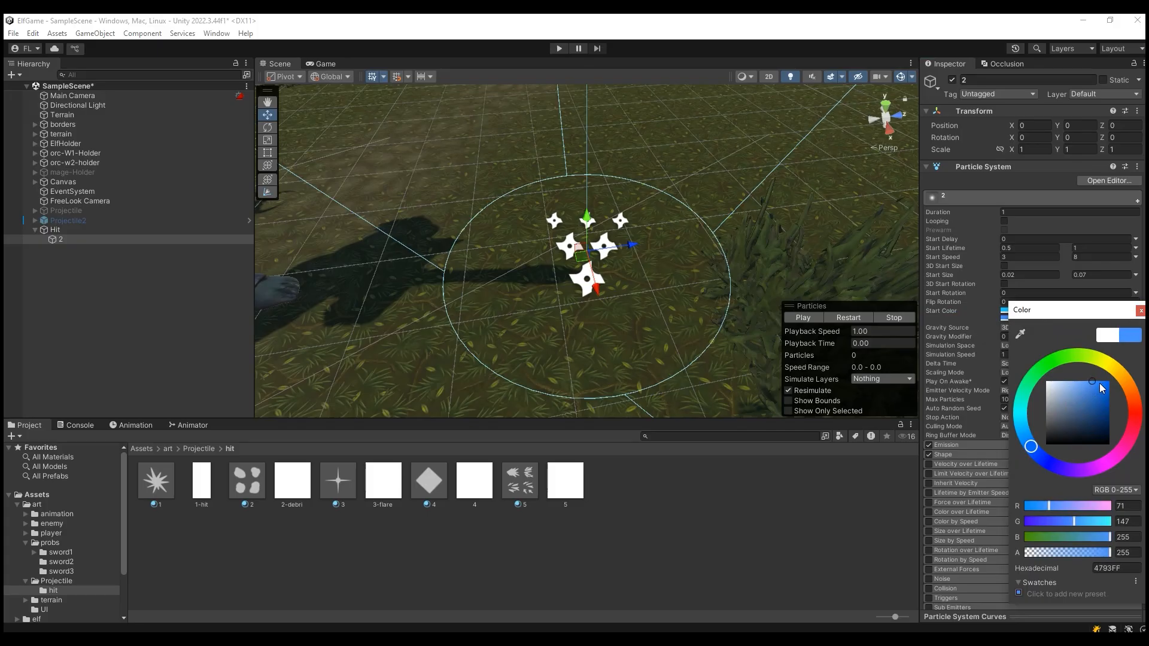
left_click(1141, 311)
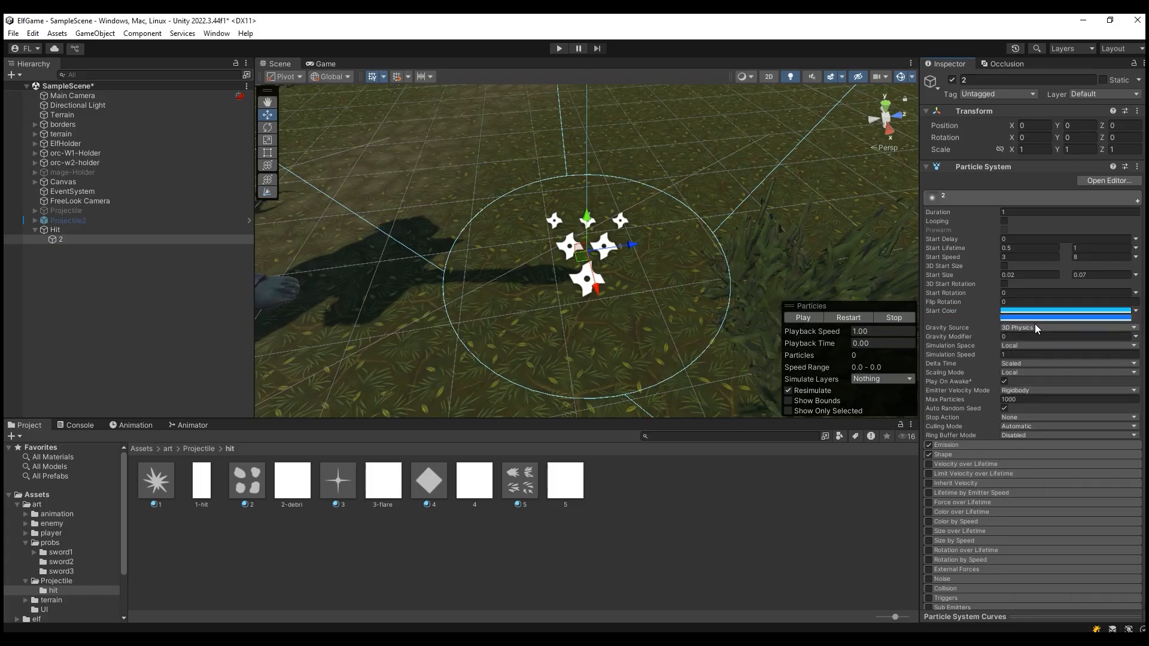
Step: Set system 2's Scaling Mode to Hierarchy, Emitter Velocity Mode to Transform and Culling Mode to Always Simulate
left_click(1029, 371)
left_click(1030, 383)
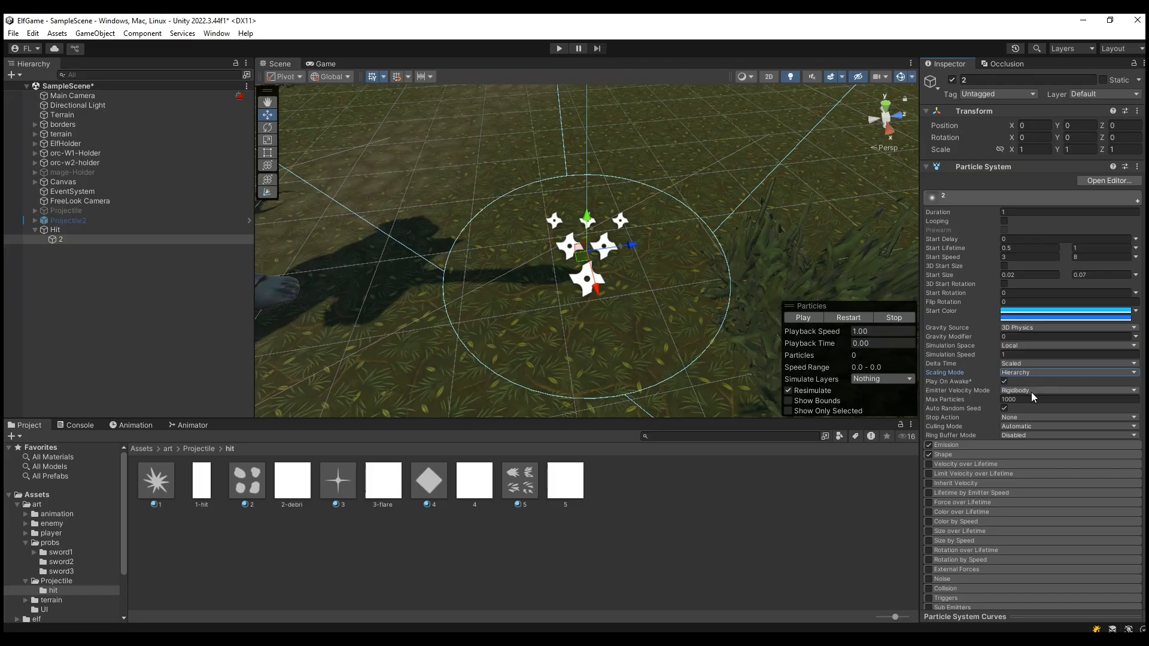
left_click(1032, 392)
left_click(1035, 404)
left_click(1036, 427)
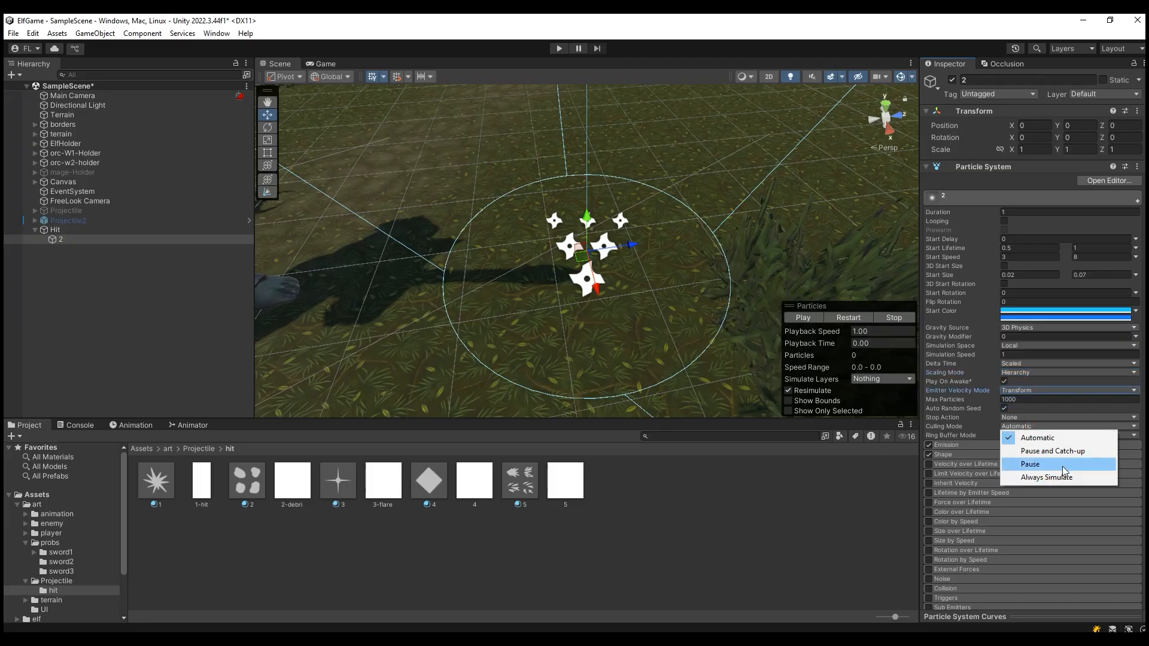
left_click(1048, 477)
Step: Set system 2's emission Rate over Time to 0 and save the scene
scroll(1002, 403, "down", 3)
left_click(958, 381)
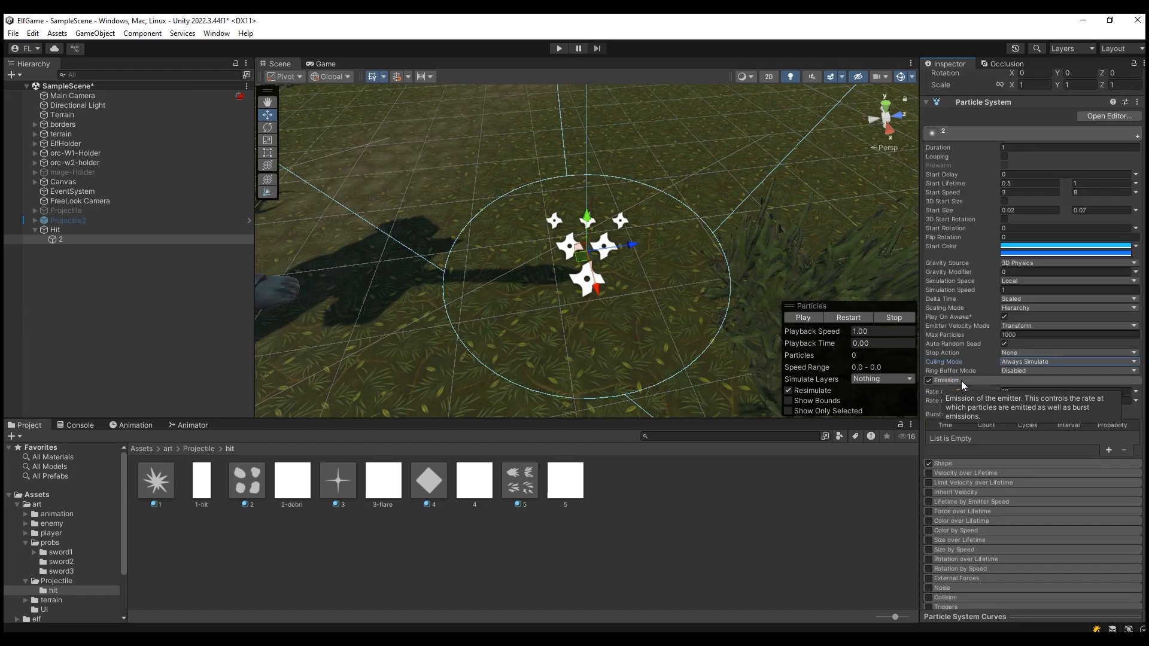
left_click(1034, 392)
type("0")
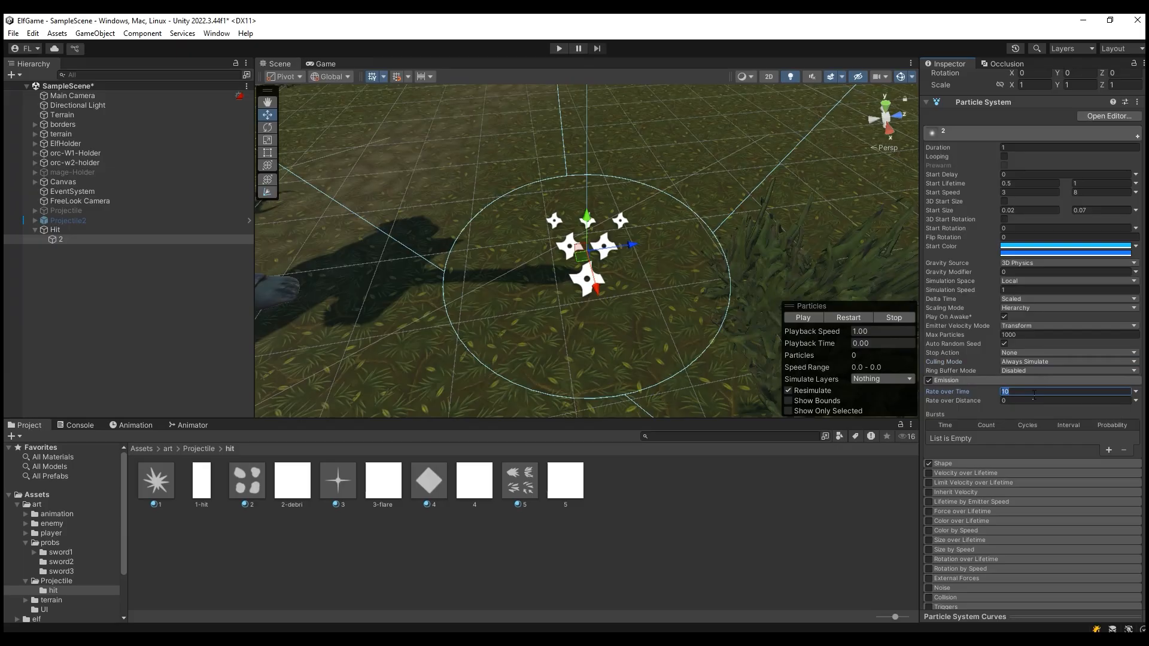
key("Return")
key("ctrl+s")
Step: Add an emission burst to system 2 with a count random between 15 and 20
left_click(1107, 450)
left_click(1001, 438)
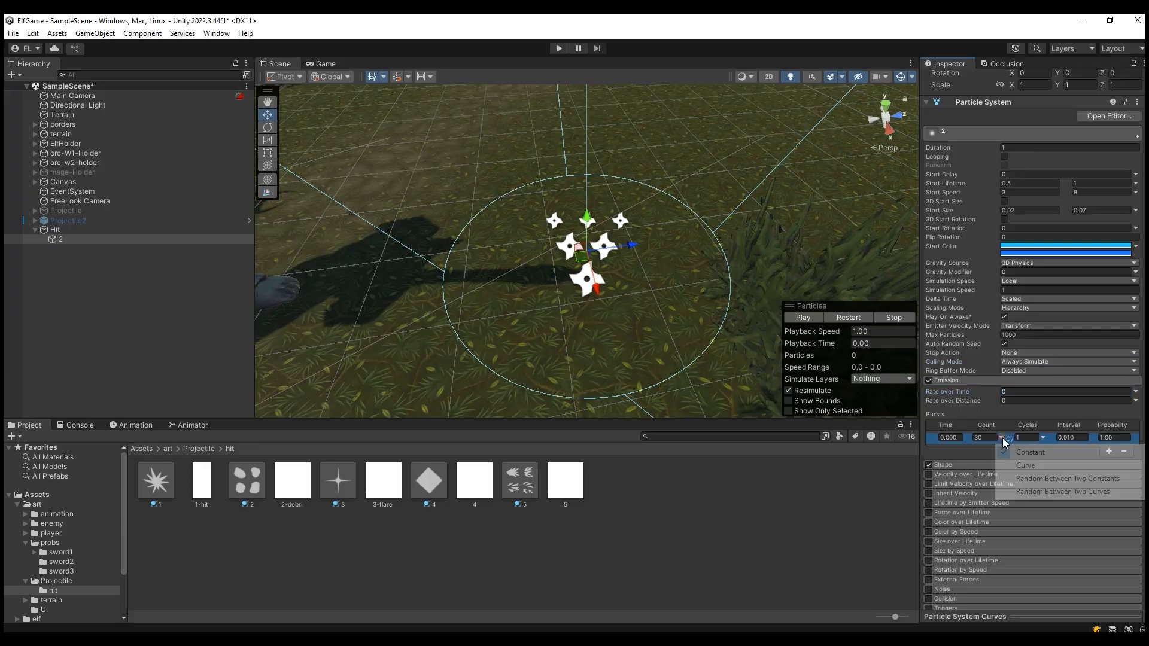
left_click(1034, 479)
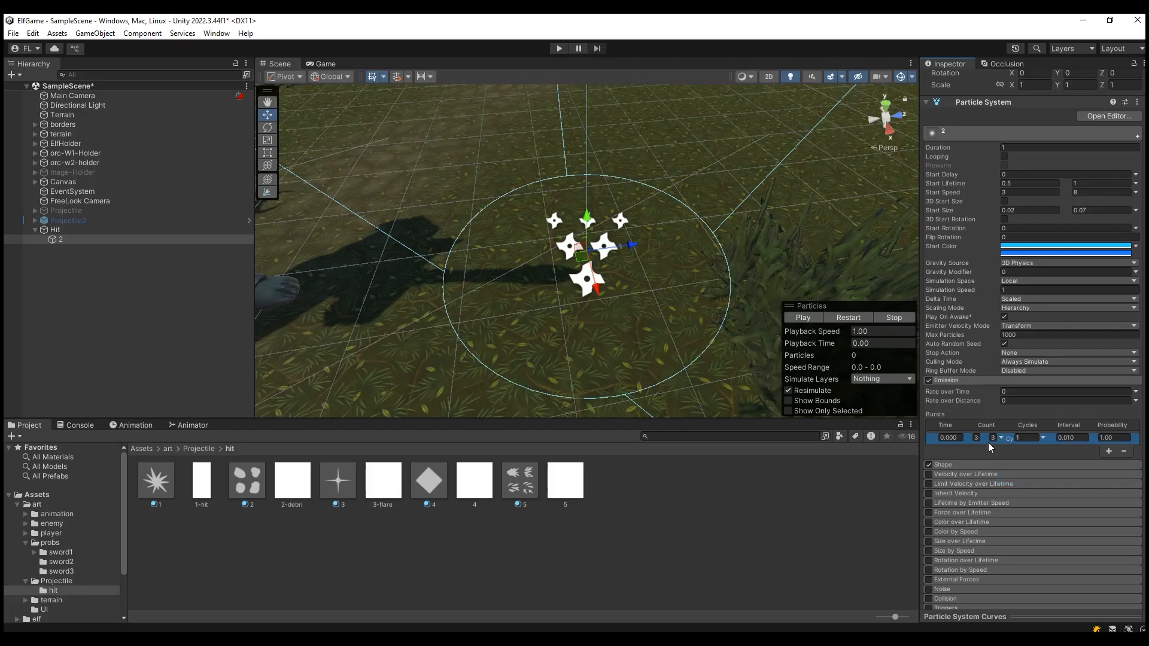
left_click(980, 437)
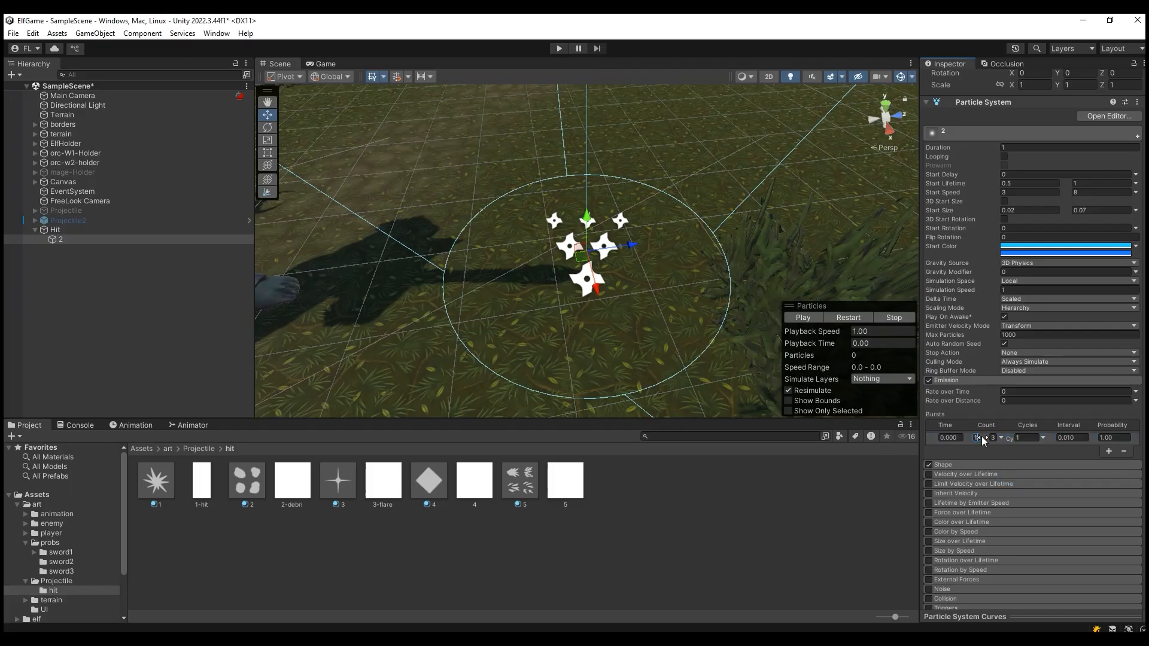
type("15")
left_click_drag(920, 419, 881, 419)
left_click(972, 437)
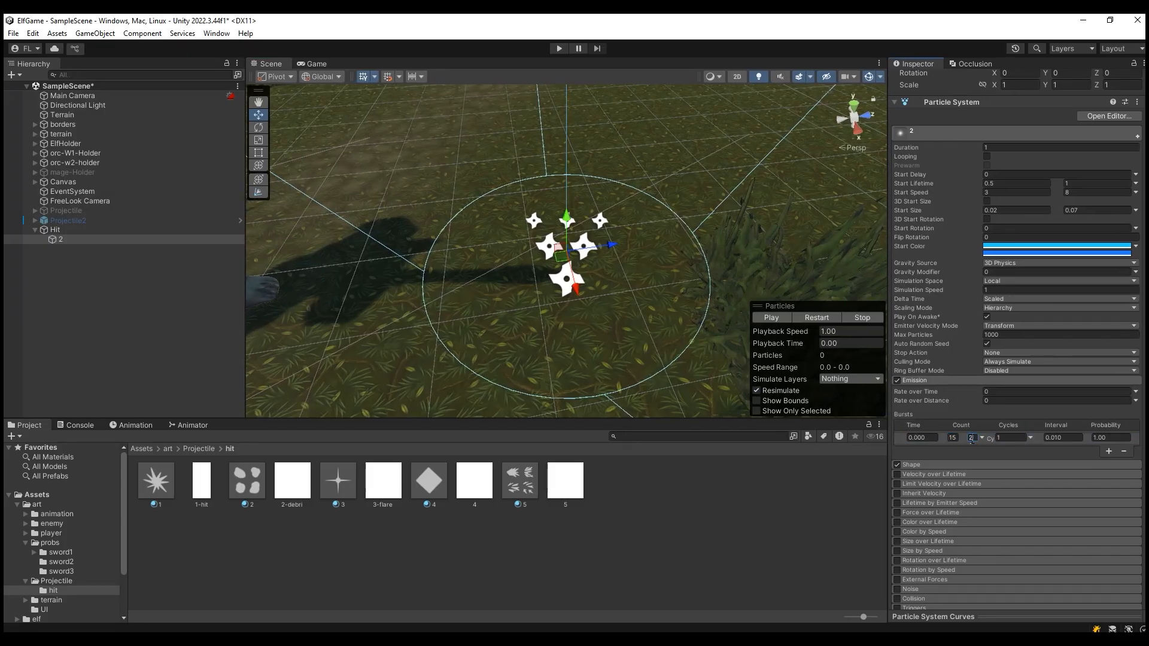
type("0")
Step: Set system 2's emitter shape to a Sphere with radius 0.01 and arc 300
left_click(928, 463)
left_click(1021, 476)
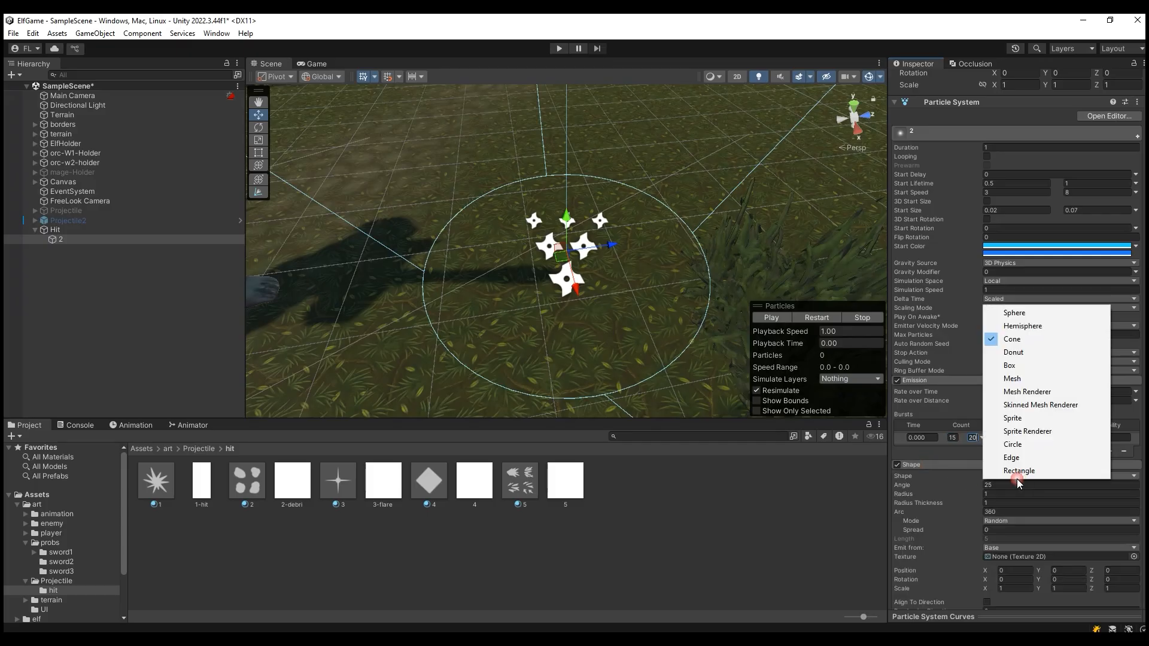
left_click(1014, 313)
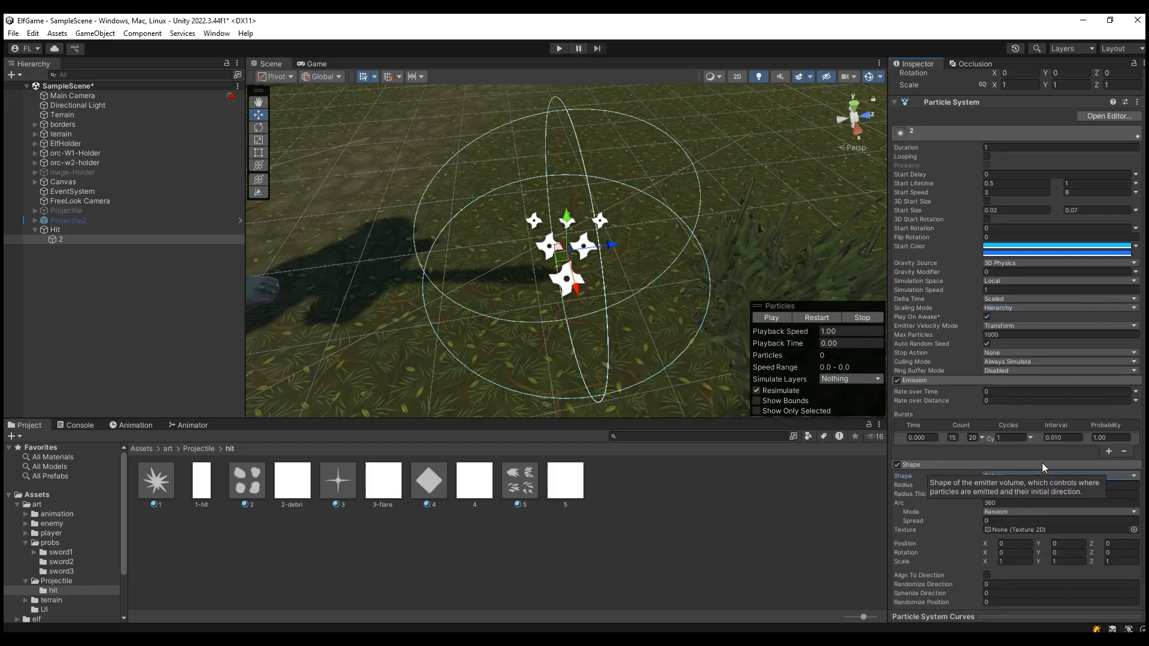
scroll(1043, 462, "down", 2)
left_click(999, 421)
type("0.0")
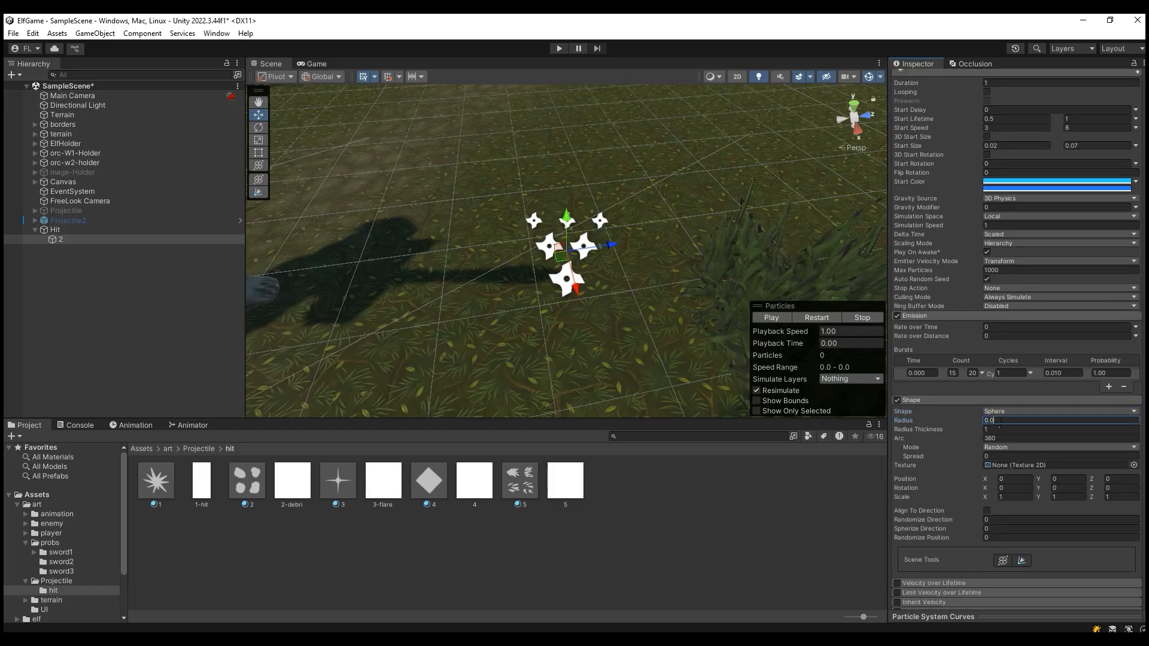
type("1")
left_click(1003, 438)
type("3")
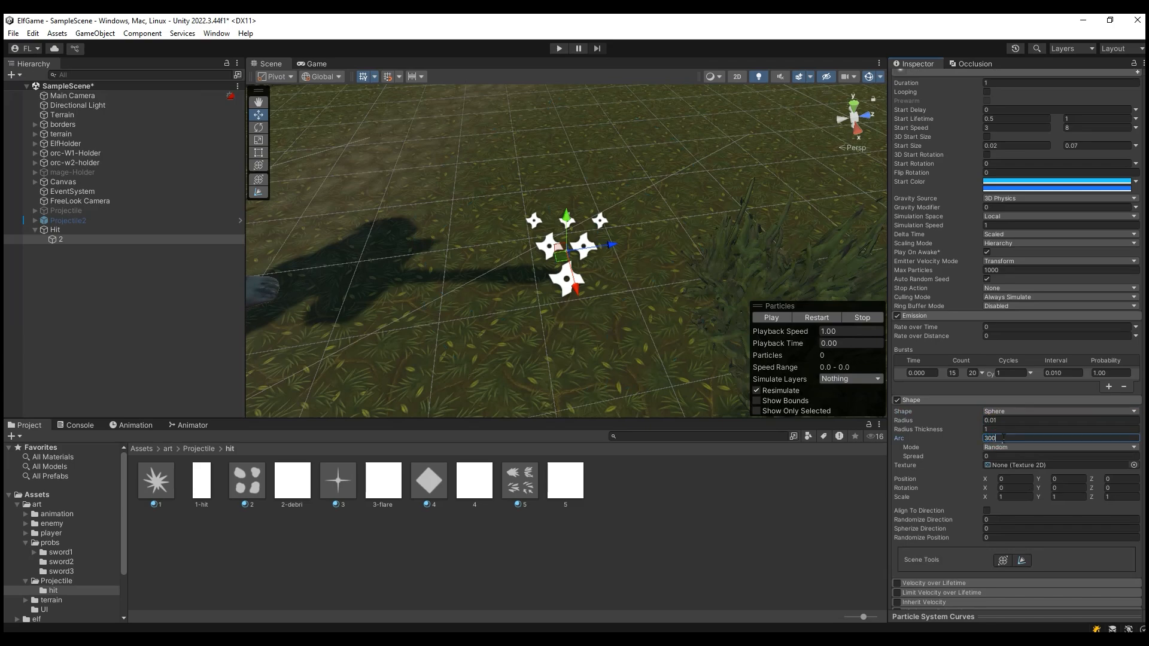
type("00")
key("Tab")
Step: Enable Limit Velocity over Lifetime for system 2 with a speed random between 0 and 0.3
scroll(896, 429, "down", 5)
left_click(896, 431)
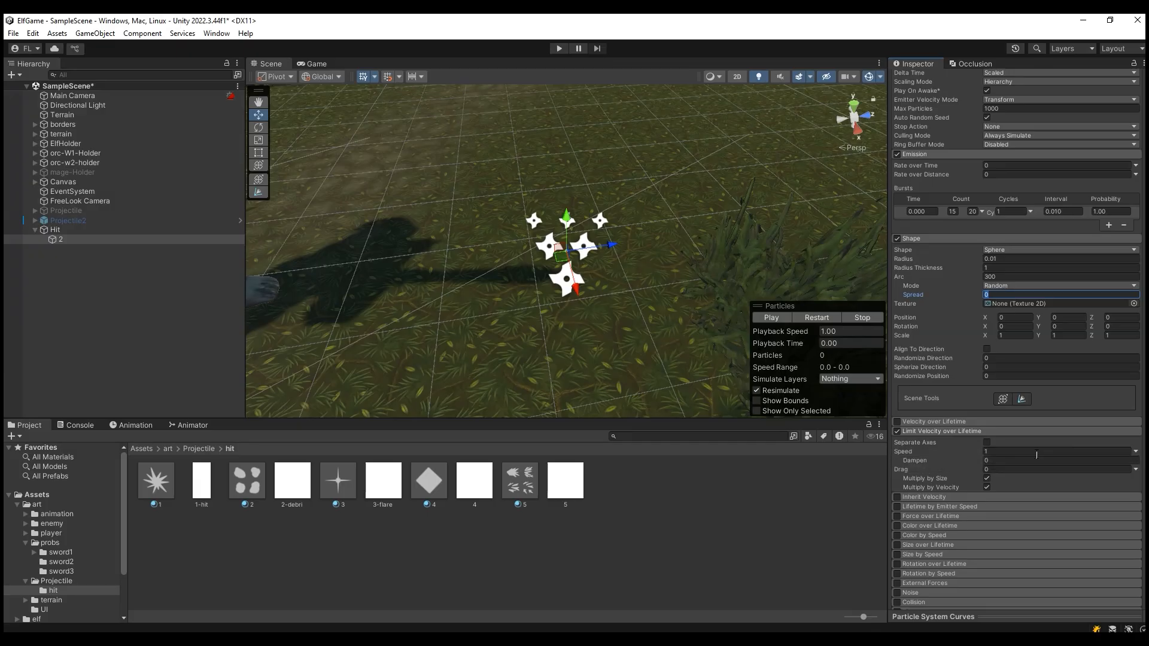
left_click(1135, 451)
left_click(1121, 489)
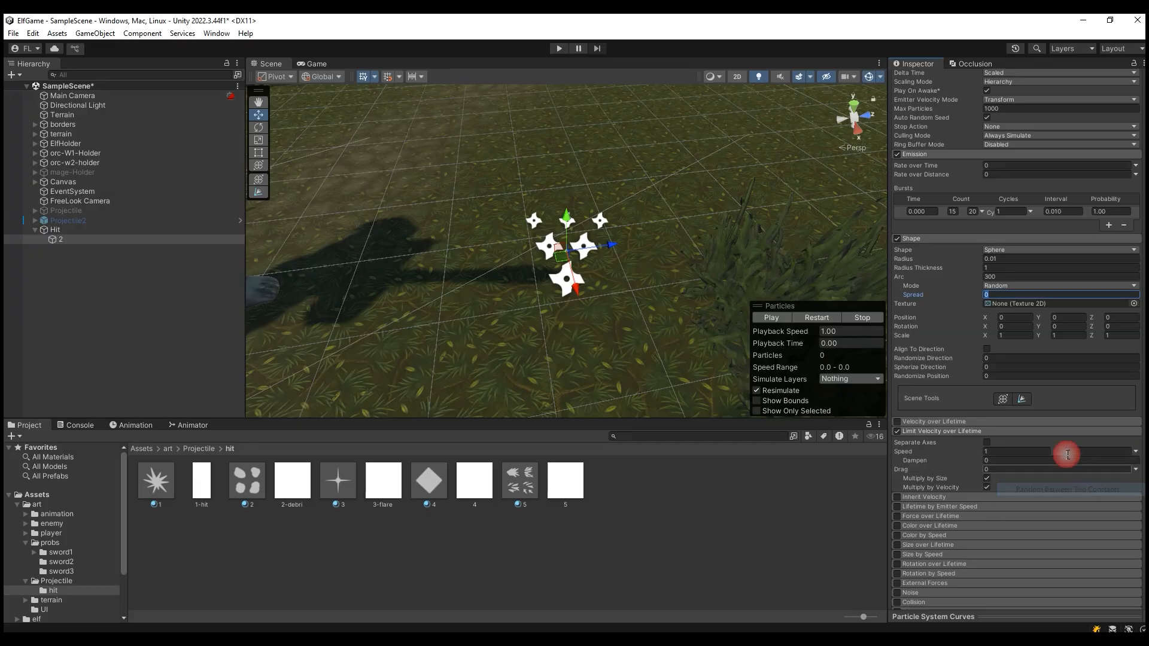
left_click(1005, 452)
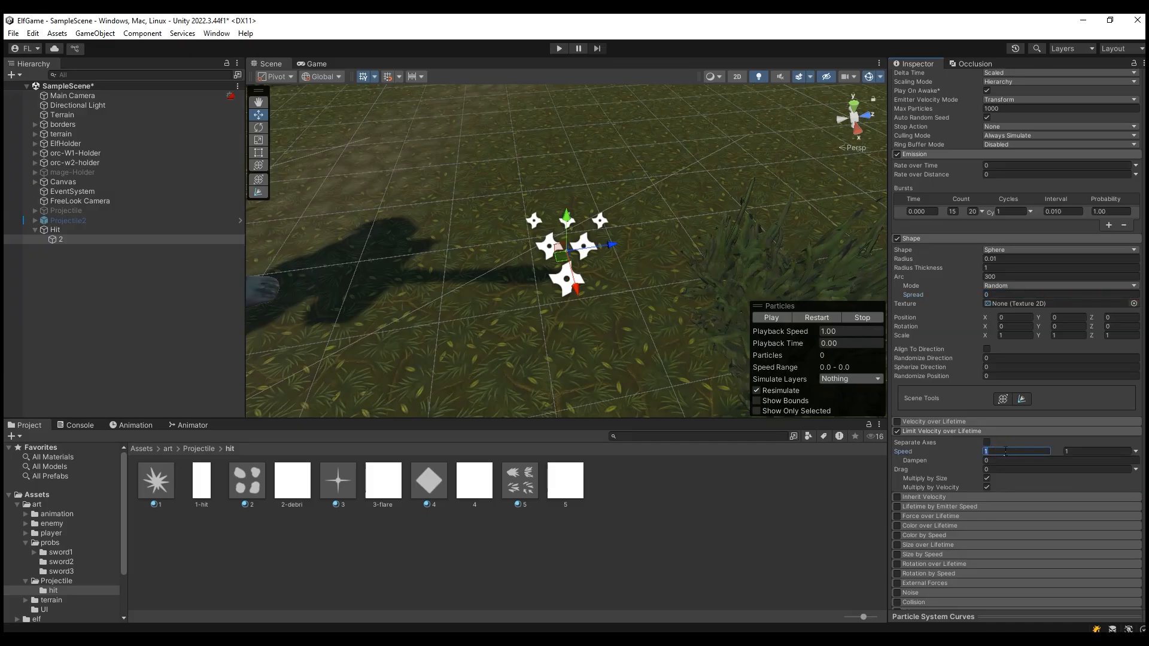
type("0")
left_click(1081, 452)
type("0.3")
Step: Set the velocity limit's Dampen to 0.3 and turn off Multiply by Size and Multiply by Velocity
left_click(1008, 461)
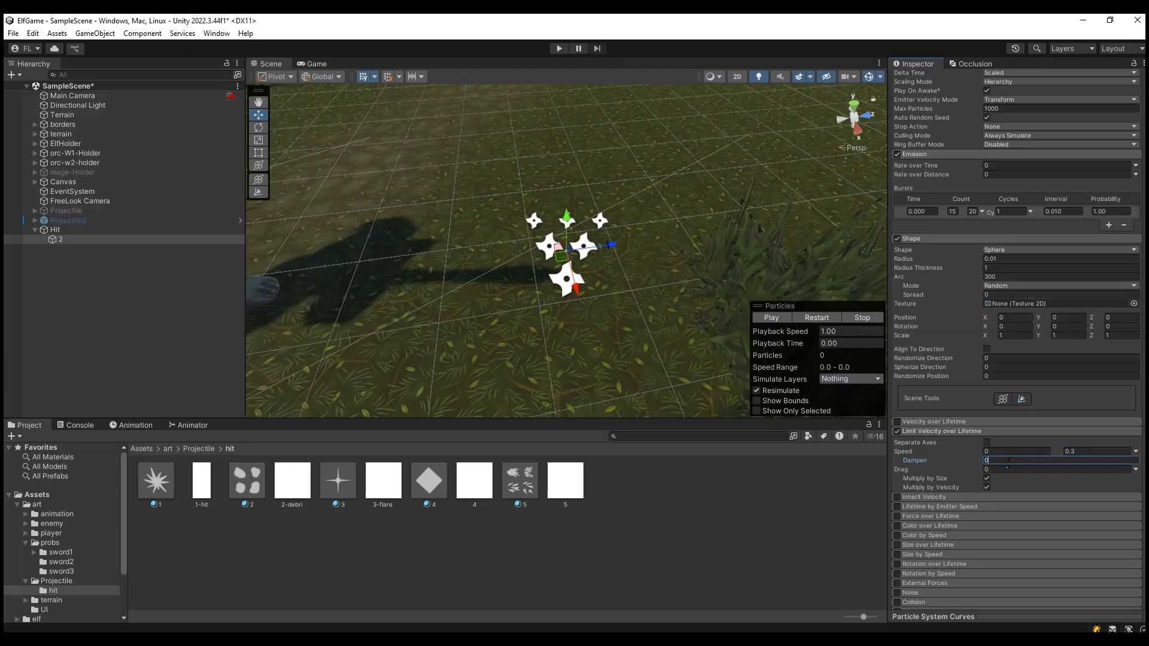
type("0.3")
left_click(987, 478)
left_click(987, 488)
Step: Enable Force over Lifetime for system 2 in World space with a Y force random between 1 and 2
scroll(1030, 479, "down", 3)
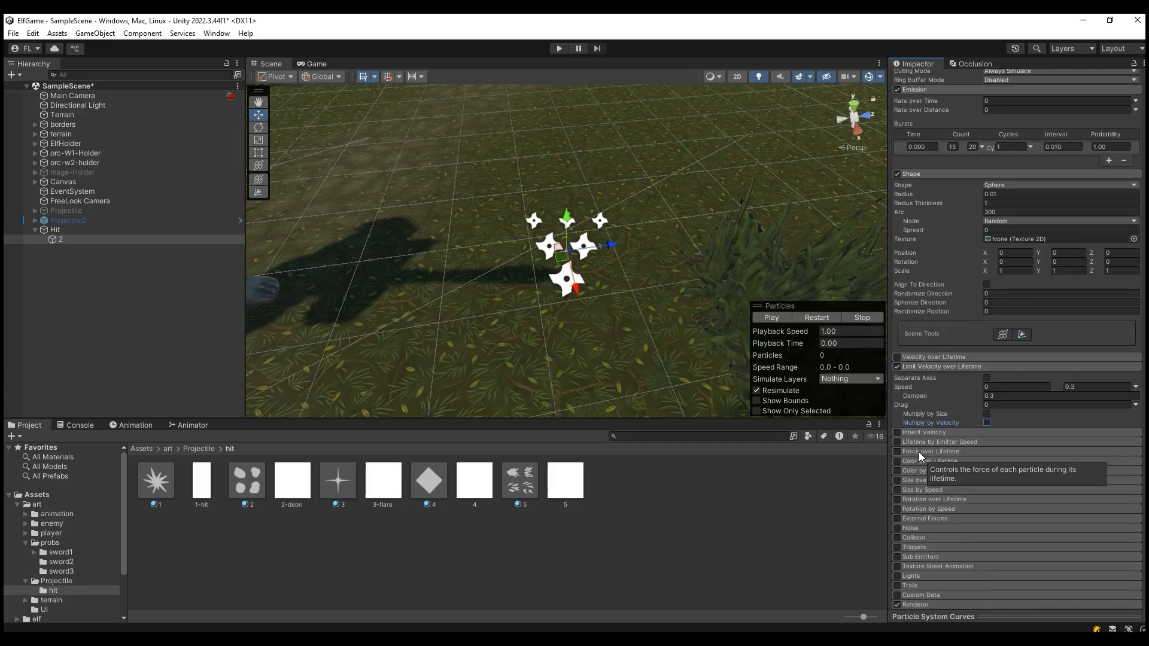
left_click(918, 450)
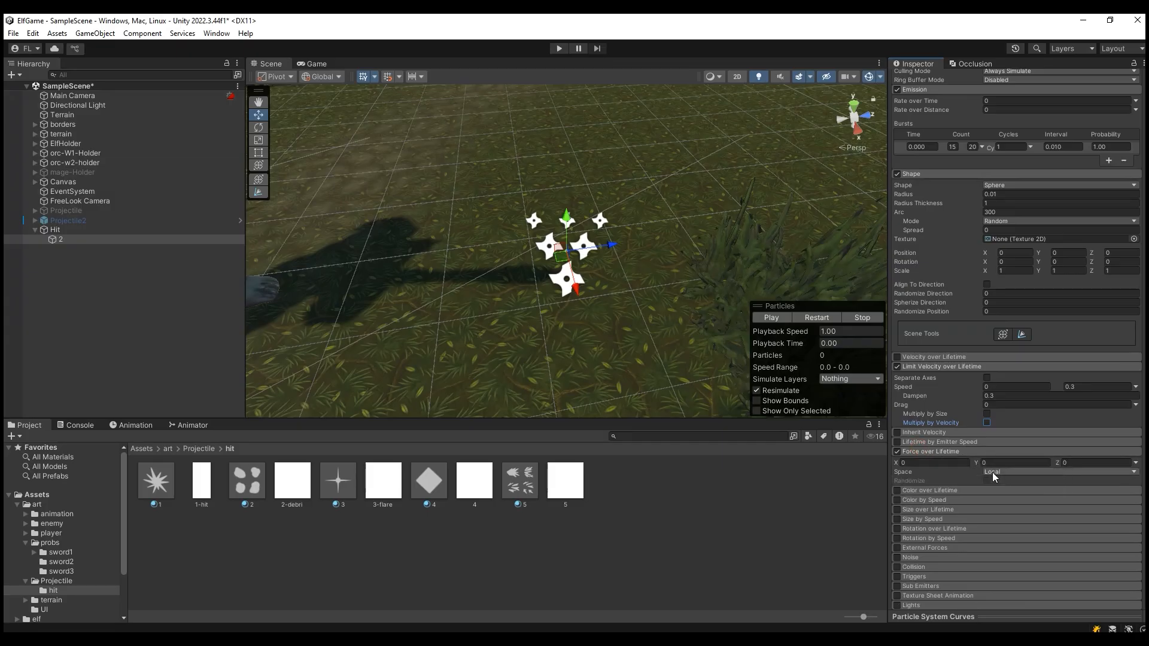
left_click(992, 472)
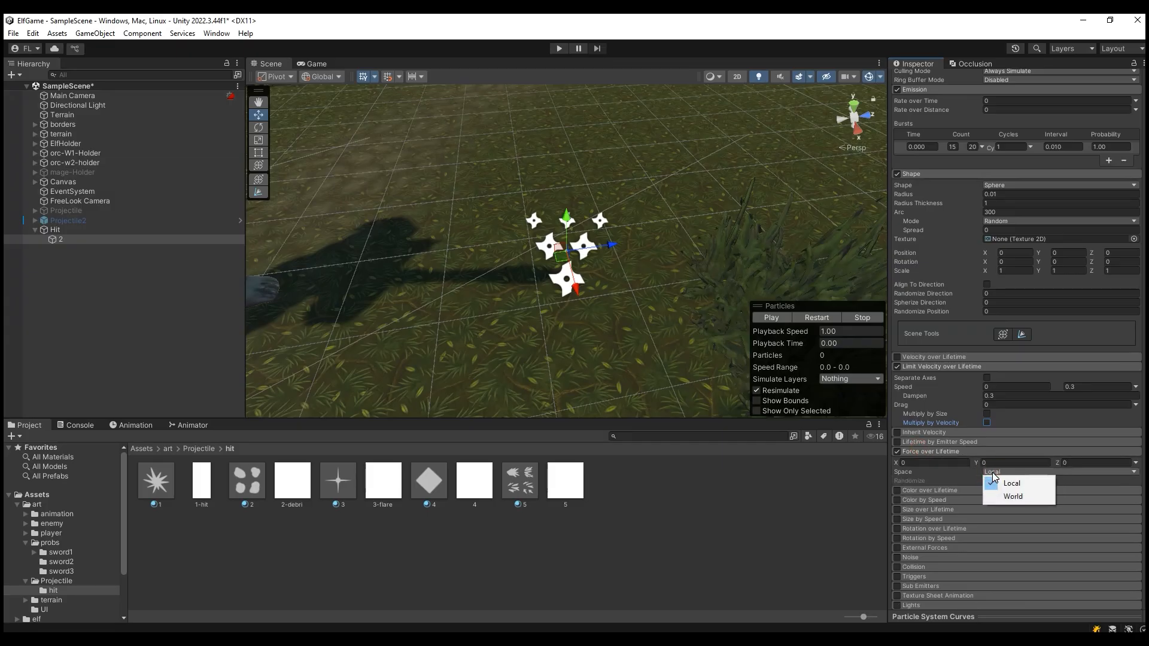
left_click(1020, 491)
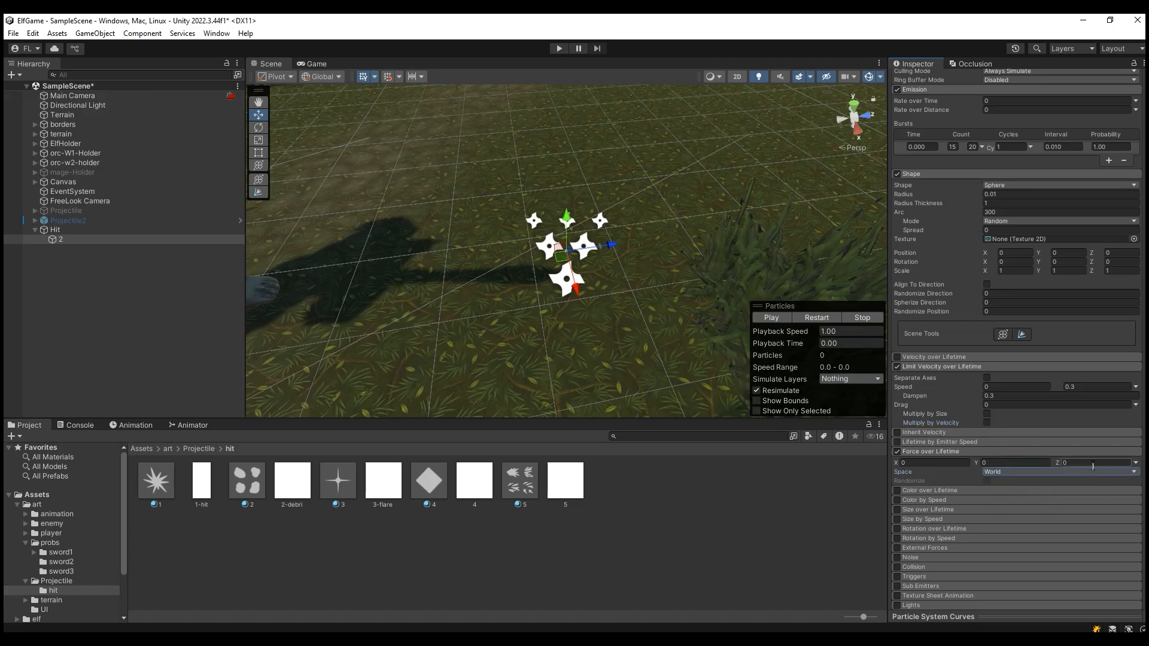
left_click(1135, 463)
left_click(1113, 500)
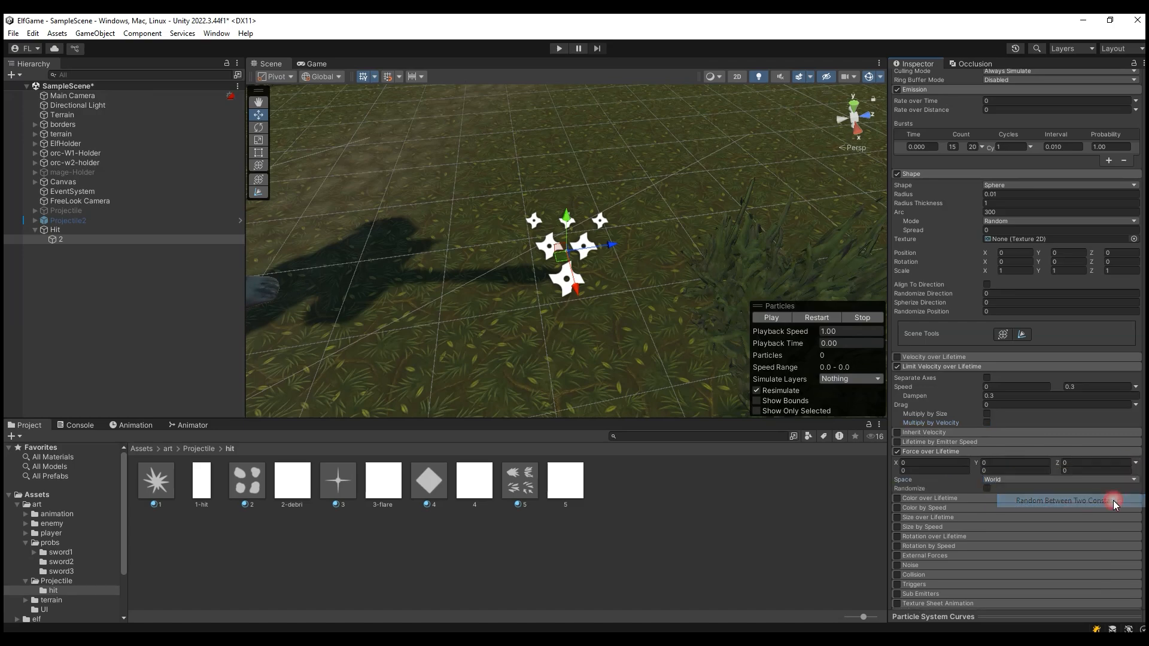
left_click(999, 464)
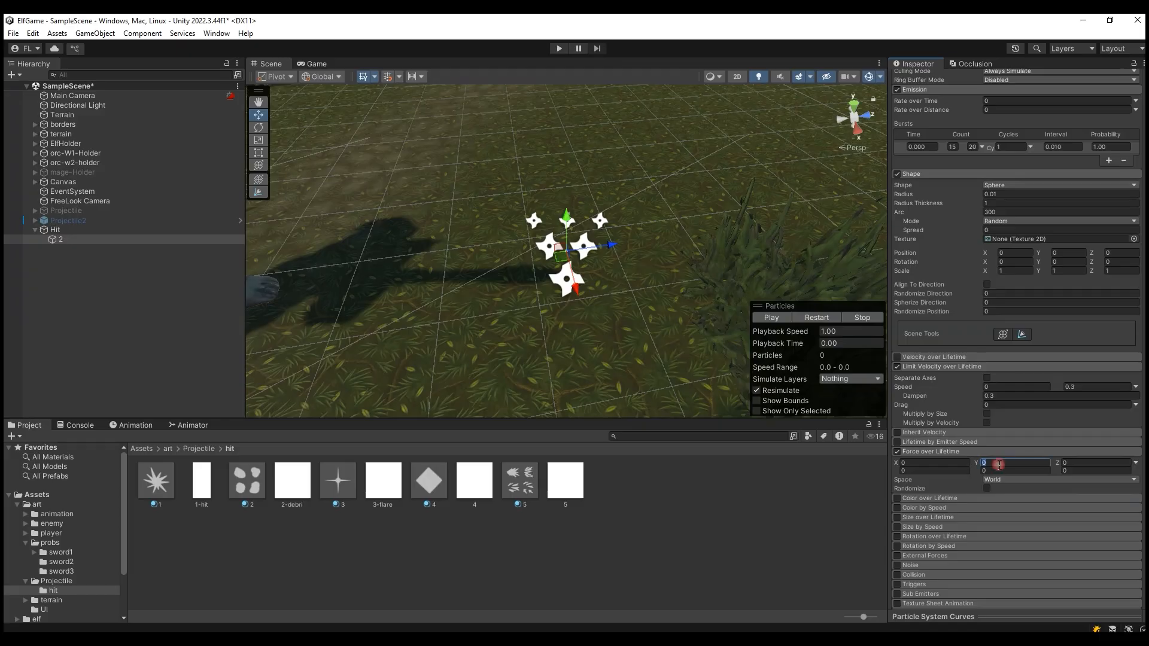
key("BackSpace")
left_click(1012, 478)
left_click(1012, 471)
Step: Enable Color over Lifetime with a white gradient, transparent at both ends and fully opaque from about 17.4% to 81.2%
left_click(896, 498)
scroll(1082, 466, "down", 3)
left_click(1032, 413)
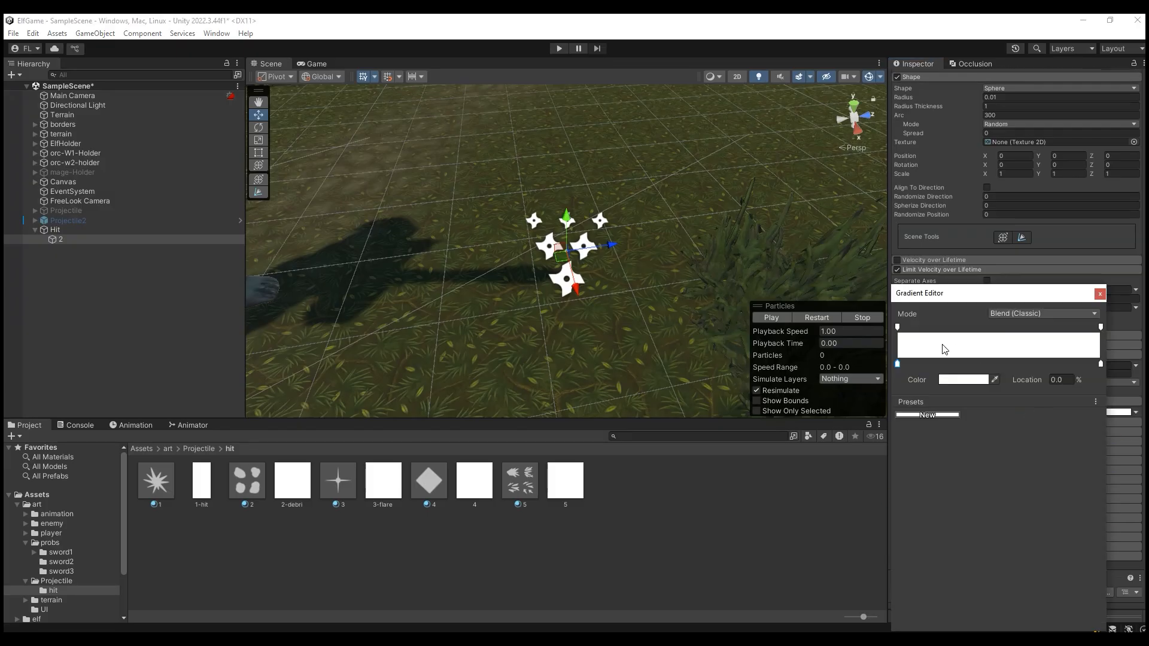
left_click(917, 328)
left_click(1081, 328)
left_click(1101, 328)
left_click_drag(978, 378, 933, 327)
left_click(899, 327)
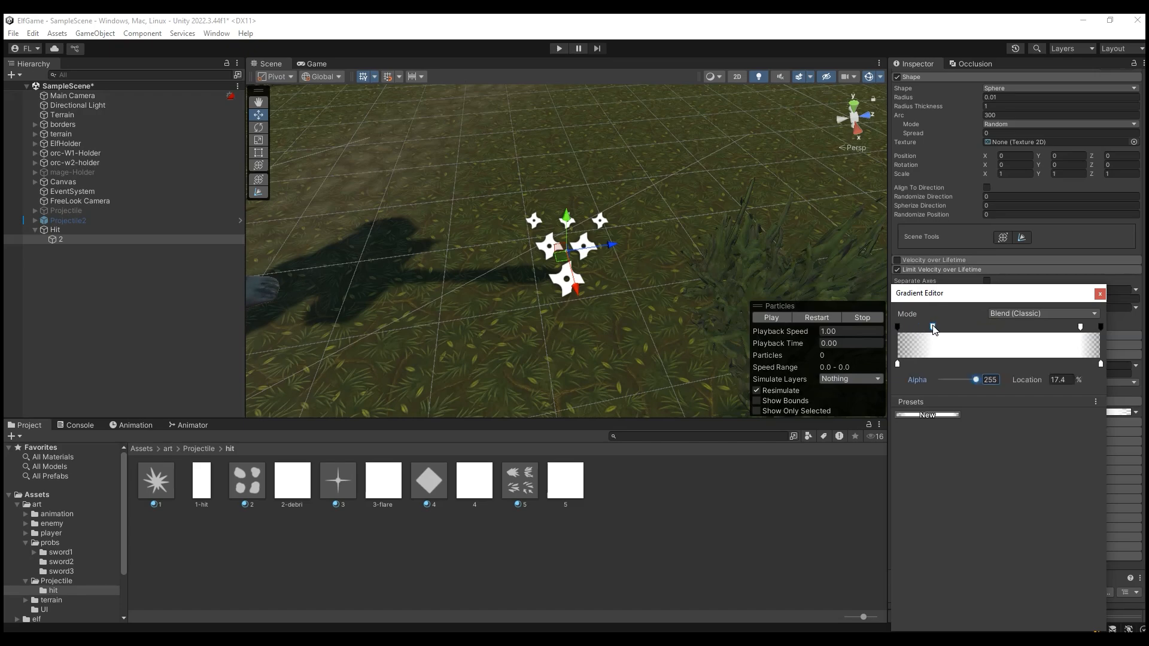
left_click_drag(1080, 328, 1062, 328)
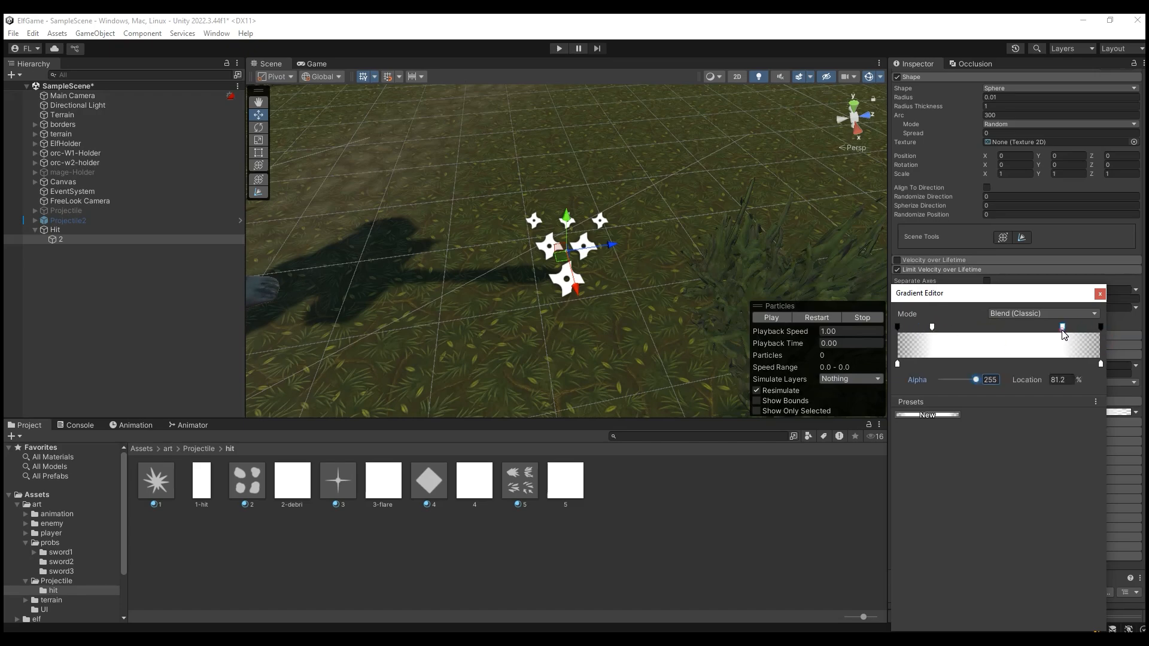
left_click(1100, 294)
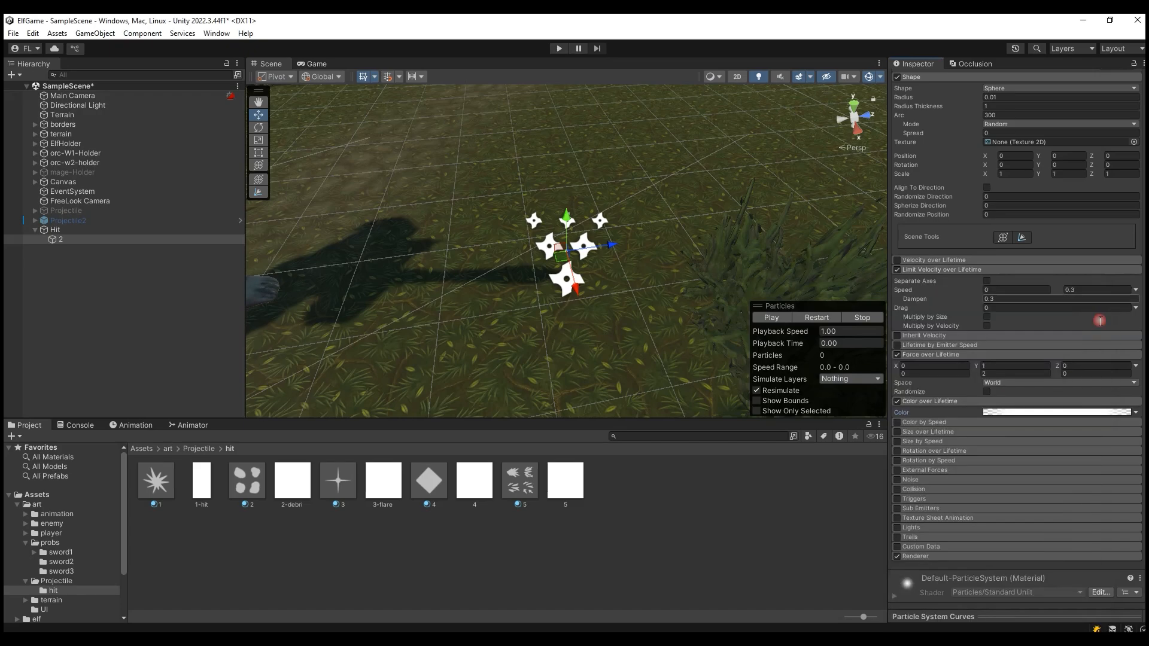
Step: Enable Texture Sheet Animation for system 2 with a 2 by 2 tile grid
scroll(1070, 396, "down", 1)
left_click(915, 491)
left_click(897, 492)
scroll(954, 499, "down", 2)
scroll(954, 499, "down", 1)
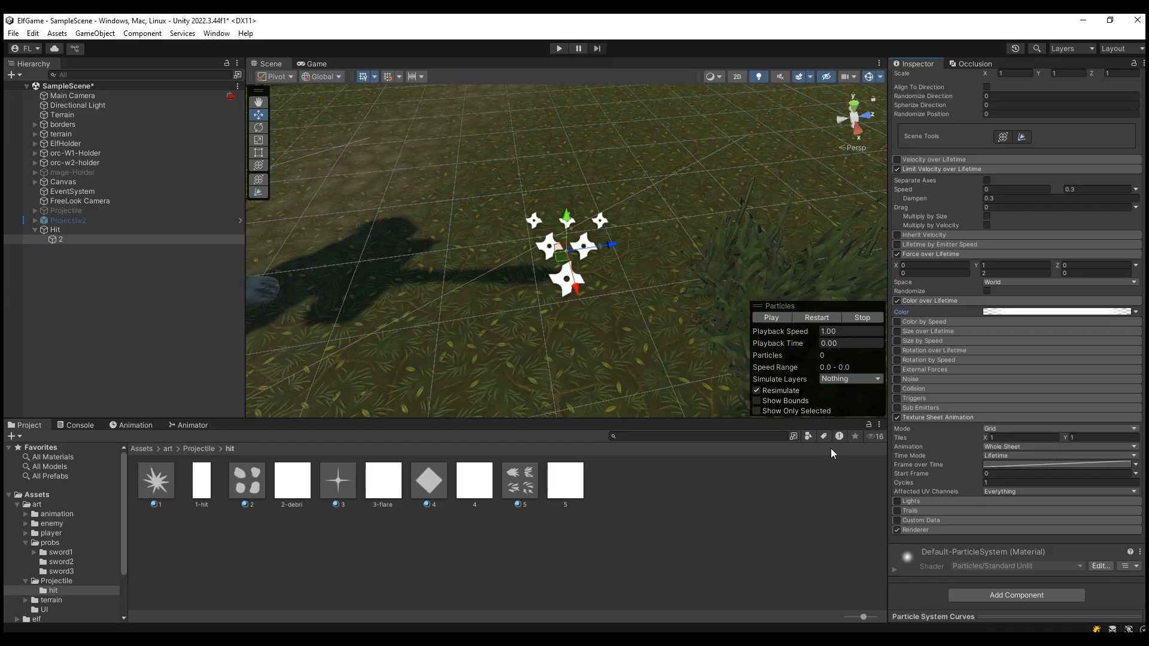
left_click(1017, 437)
type("2")
key("Tab")
Step: Change the texture sheet's Frame over Time to a constant value of 1
left_click(1026, 467)
left_click(1135, 465)
left_click(1027, 476)
left_click(1007, 465)
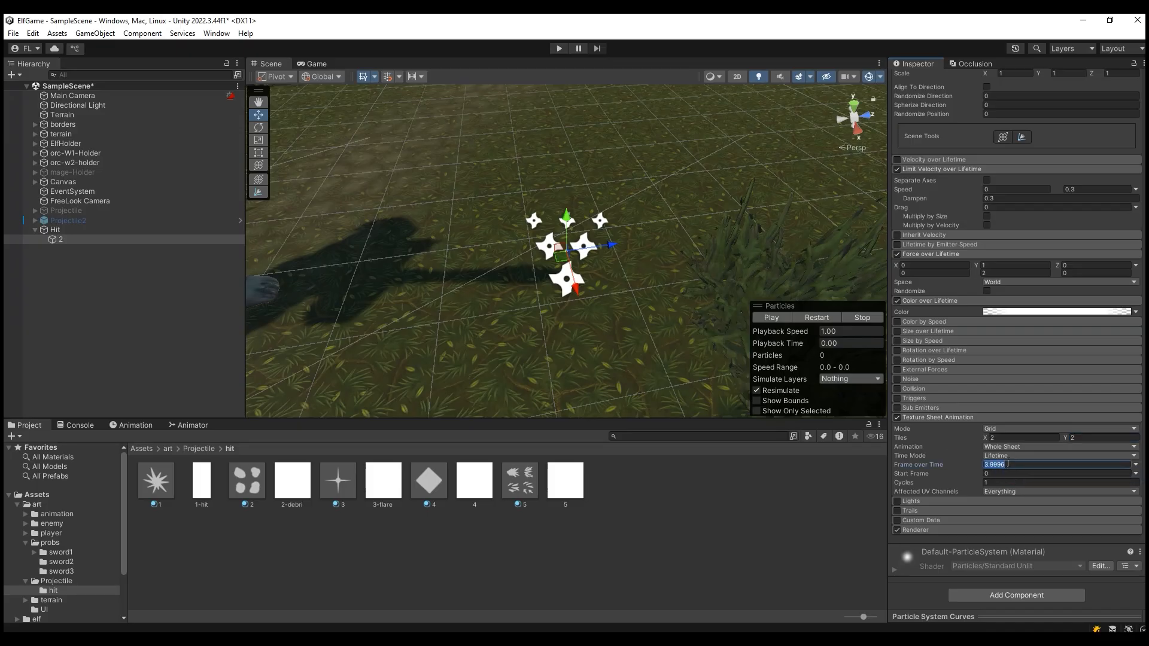
type("1")
Step: Set the texture sheet's Start Frame to random between 0 and 3
left_click(1011, 474)
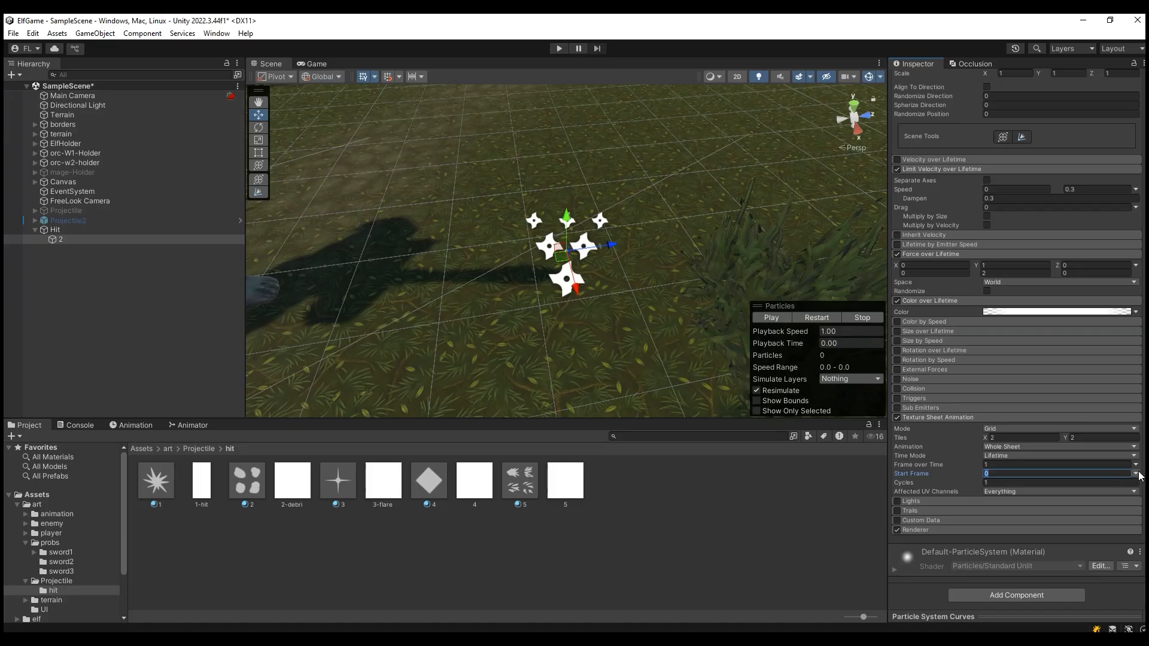
left_click(1135, 474)
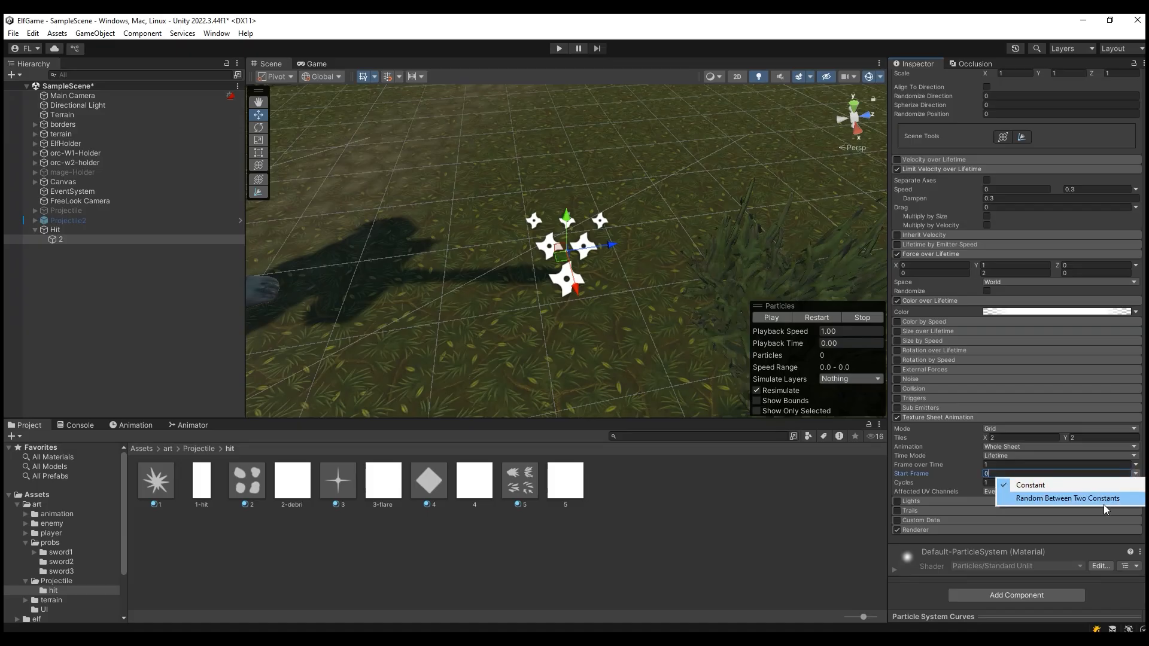
left_click(1071, 497)
left_click(1084, 474)
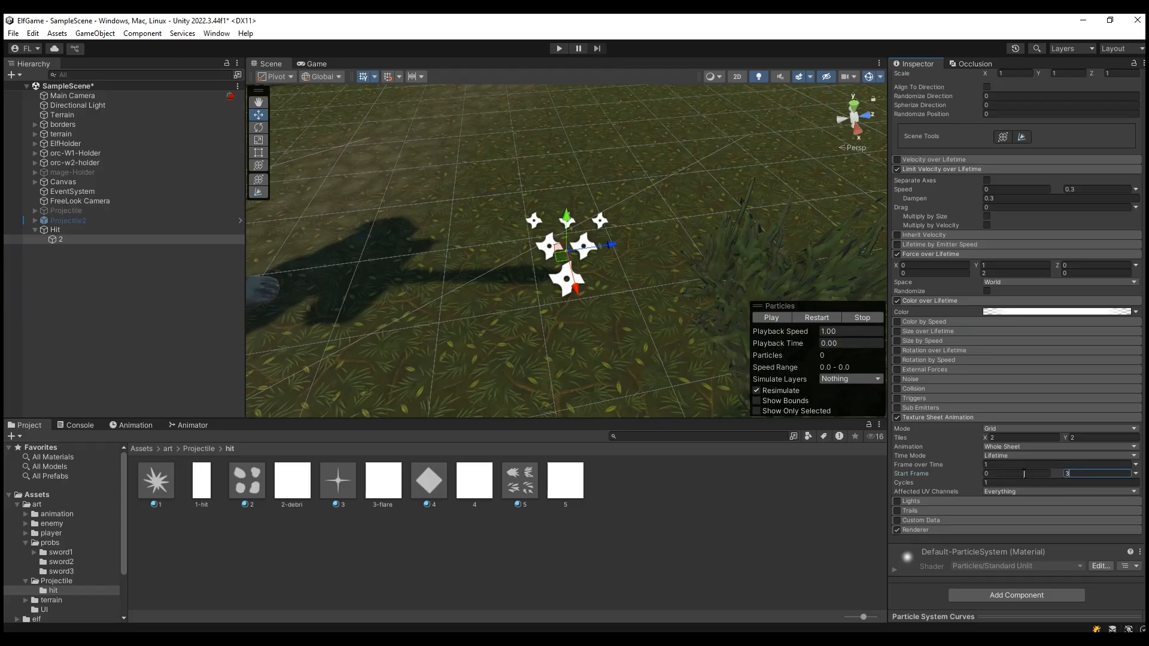
left_click(992, 476)
Step: Assign material 2 to system 2's Renderer and turn off Apply Active Color Space
scroll(943, 512, "down", 5)
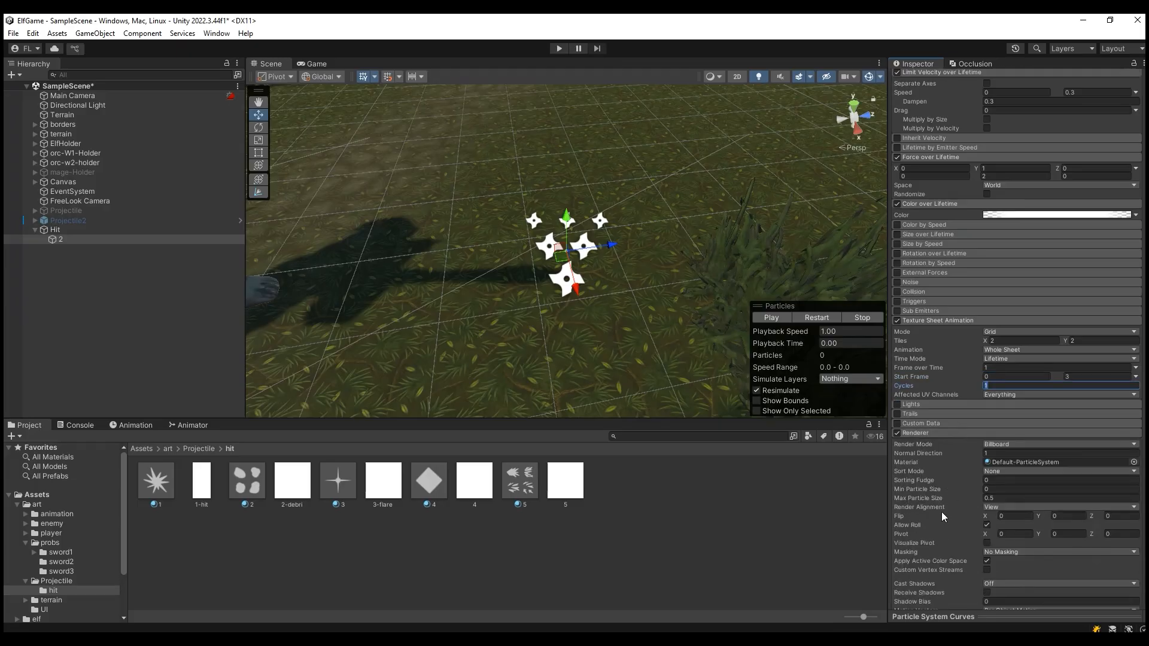
left_click(911, 316)
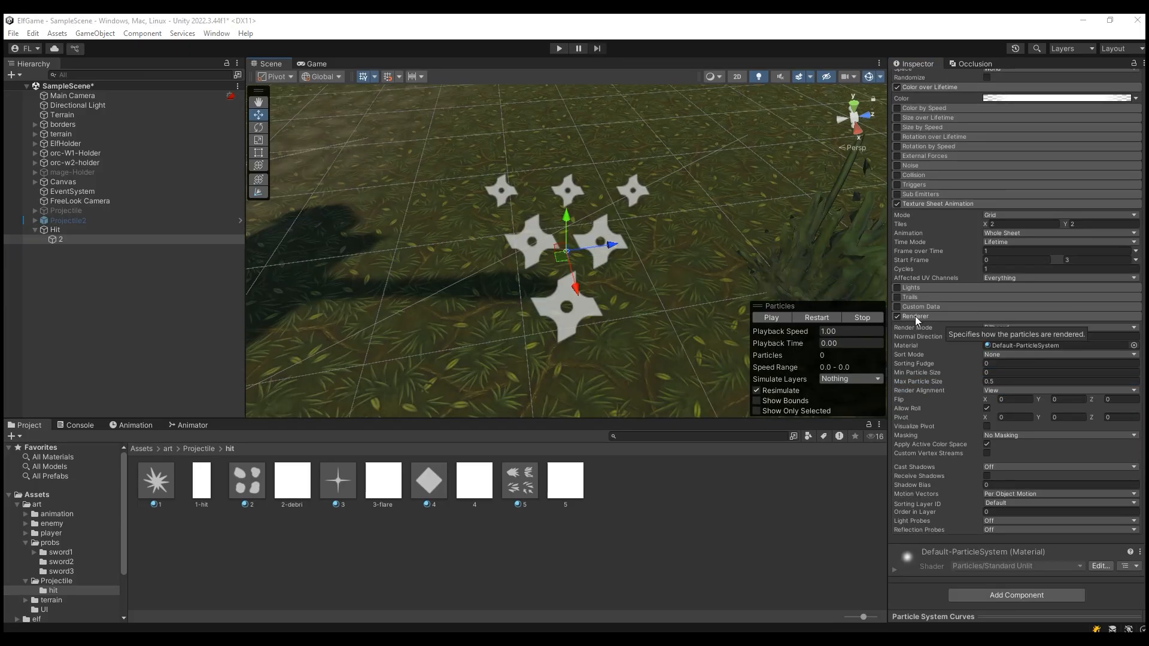
left_click_drag(240, 493, 1008, 345)
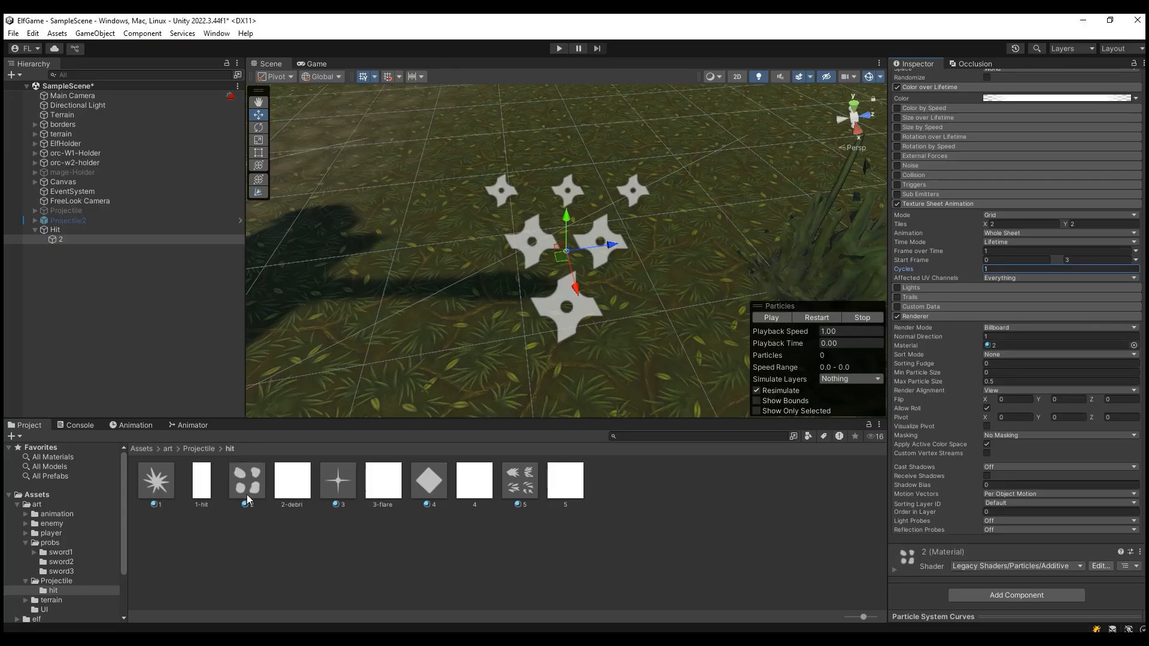
left_click(987, 444)
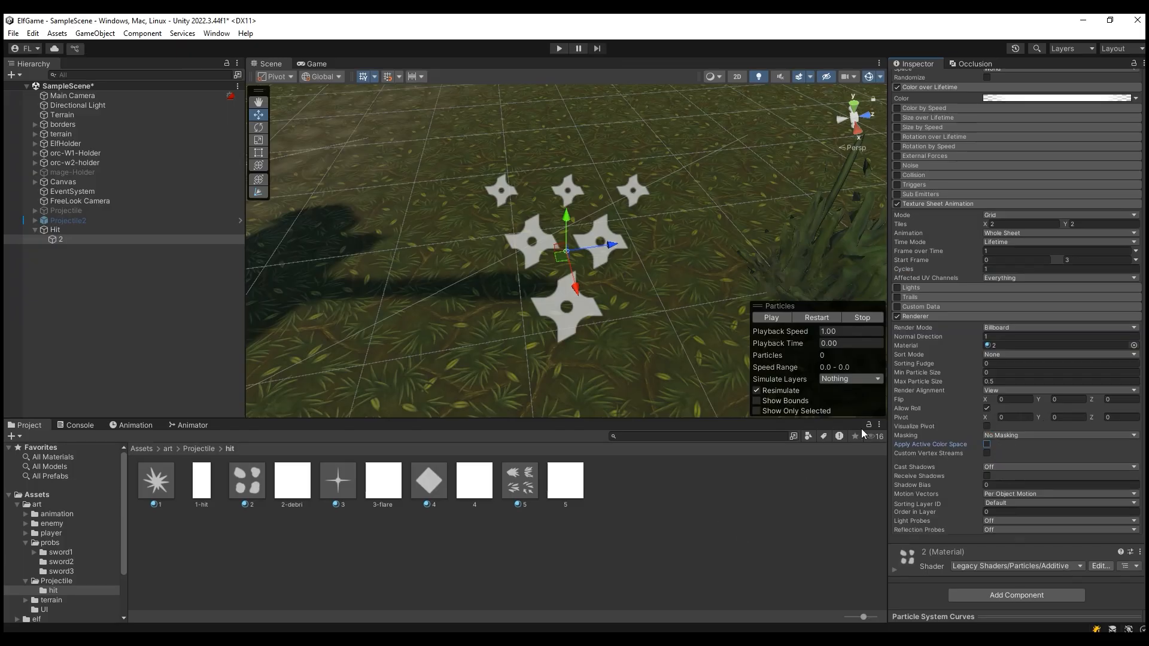
Step: Replay system 2's particle preview in the scene to check the debris burst
left_click(804, 319)
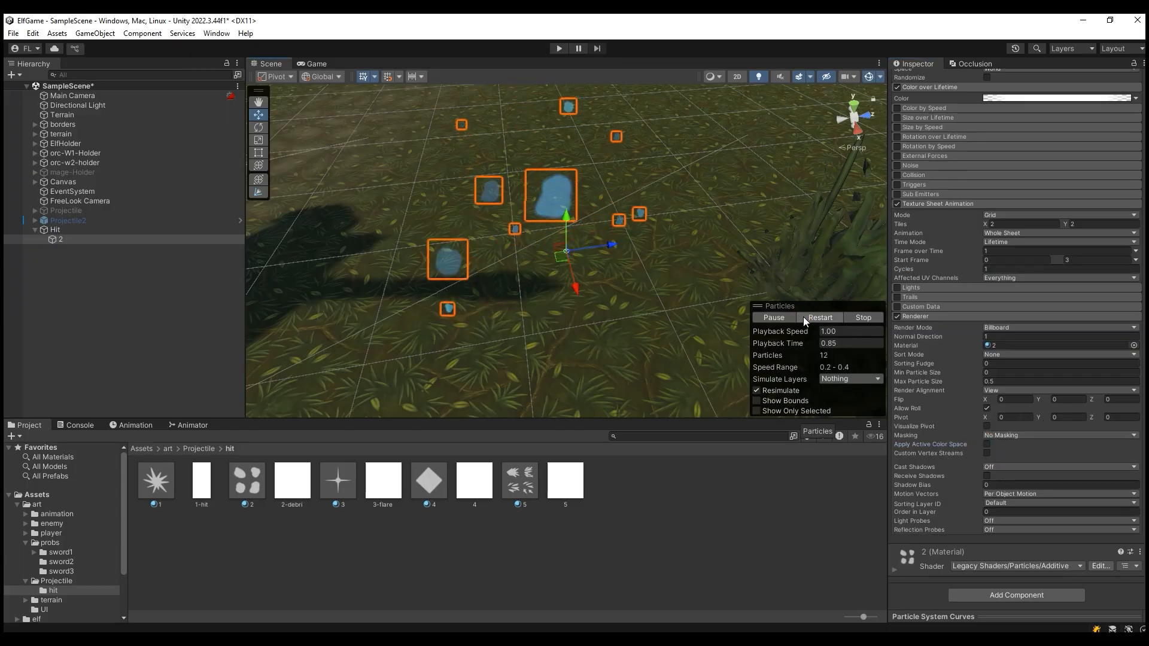
left_click(803, 319)
left_click(804, 319)
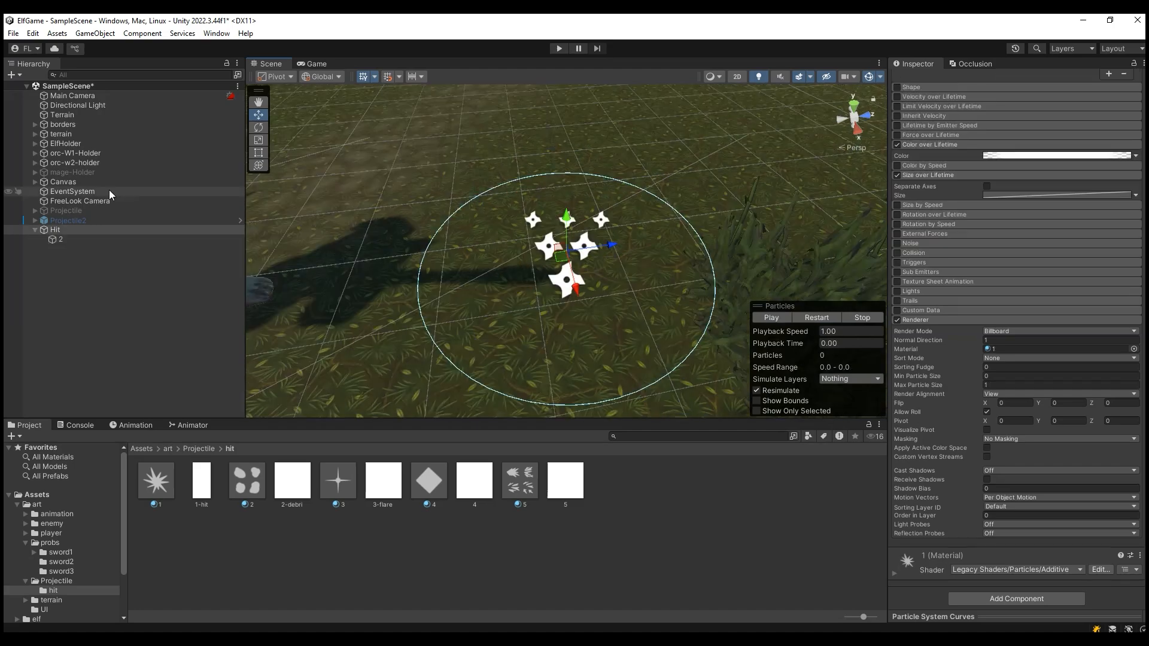
Step: Add a new child Particle System under Hit and name it 3
right_click(73, 230)
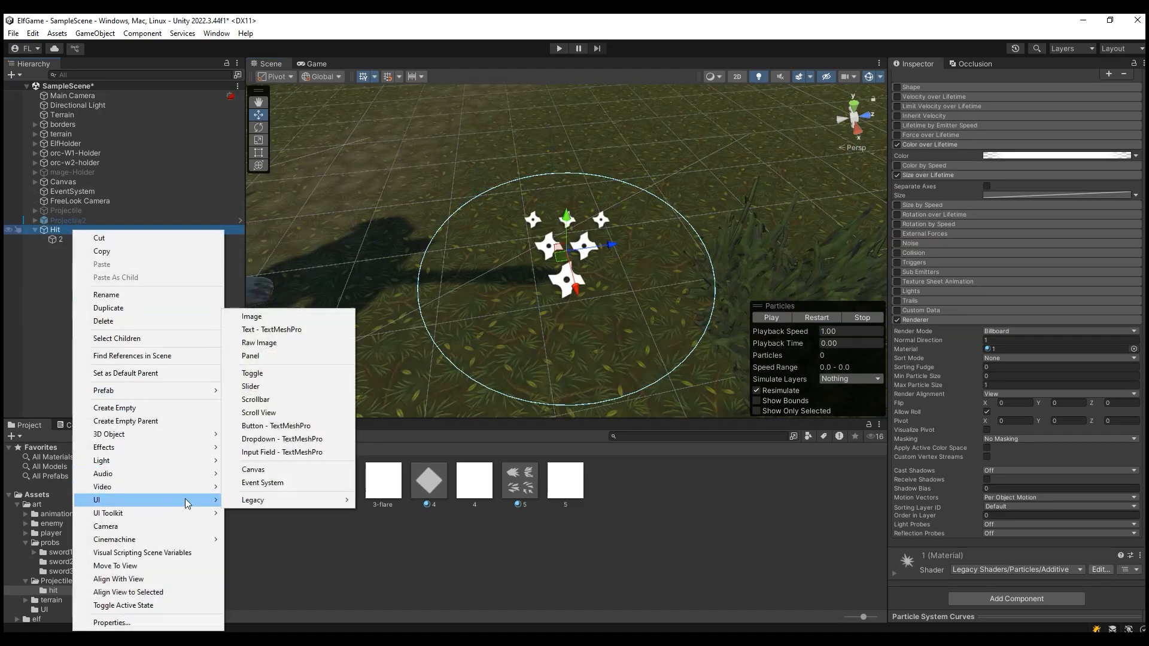
mouse_move(192, 447)
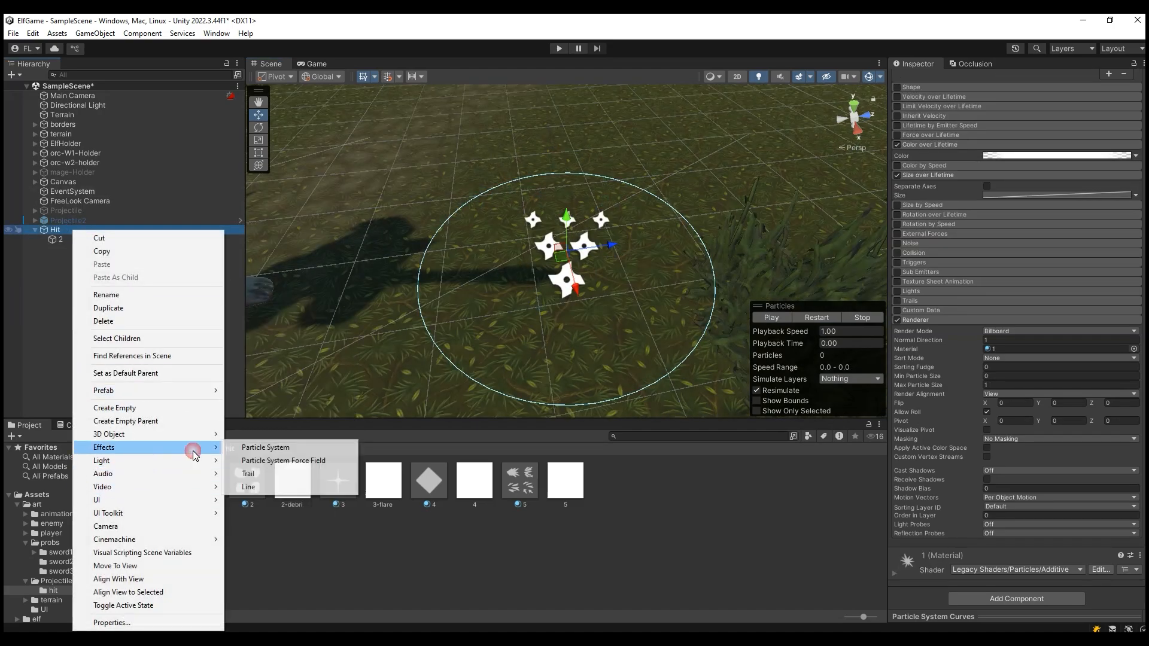
left_click(251, 449)
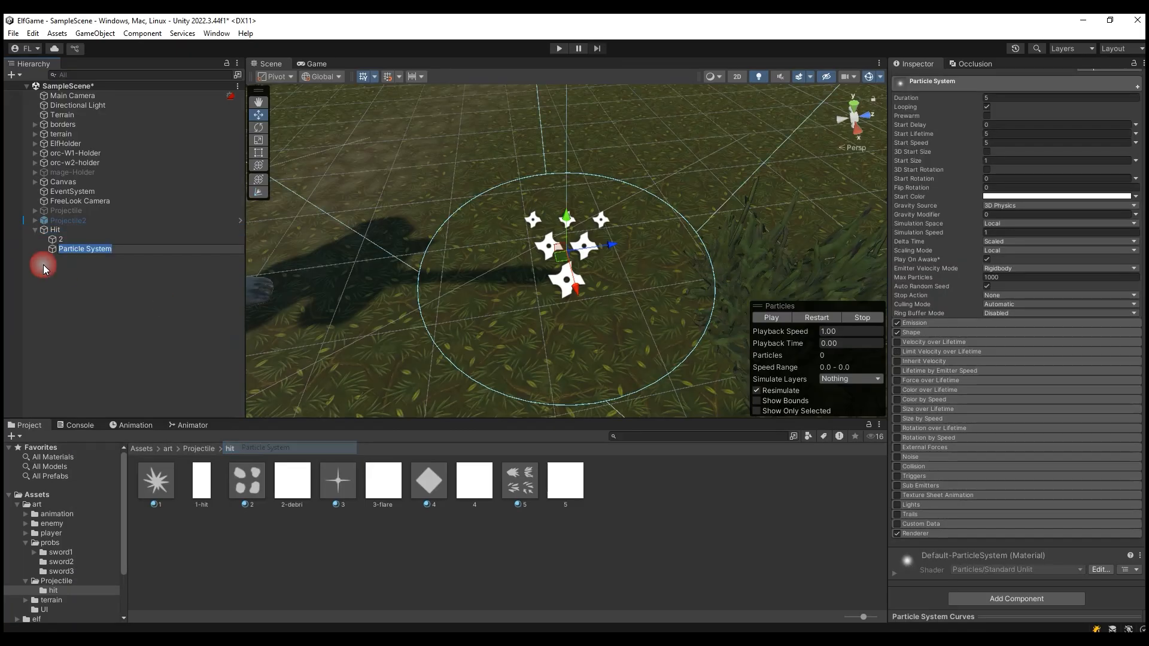
type("3")
left_click(88, 271)
left_click(85, 249)
Step: Set system 3's Duration to 1, turn off Looping, and set Start Lifetime to 0.15 and Start Speed to 0
left_click(1012, 213)
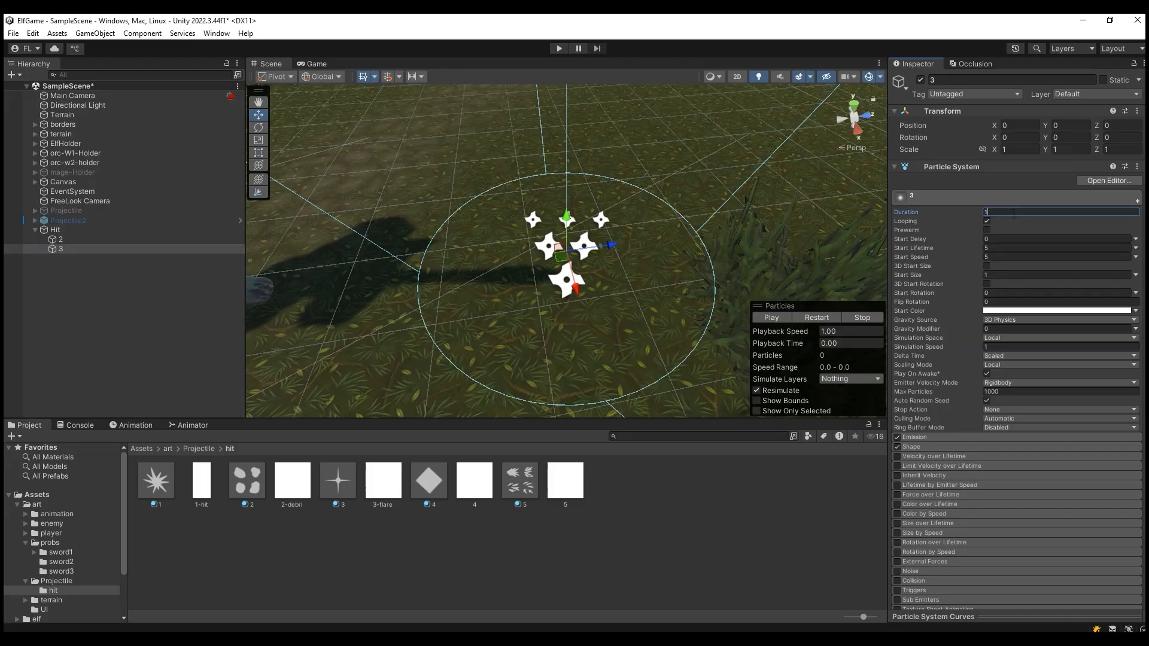
type("1")
left_click(986, 222)
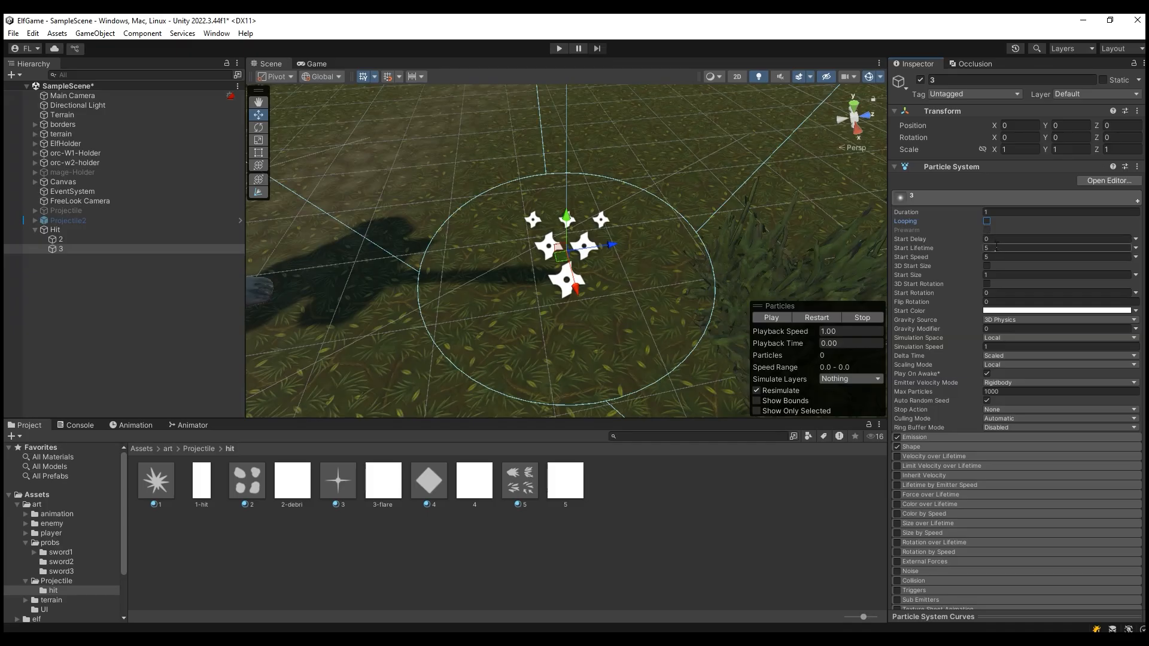
left_click(997, 247)
type("0.15")
left_click(999, 258)
type("0")
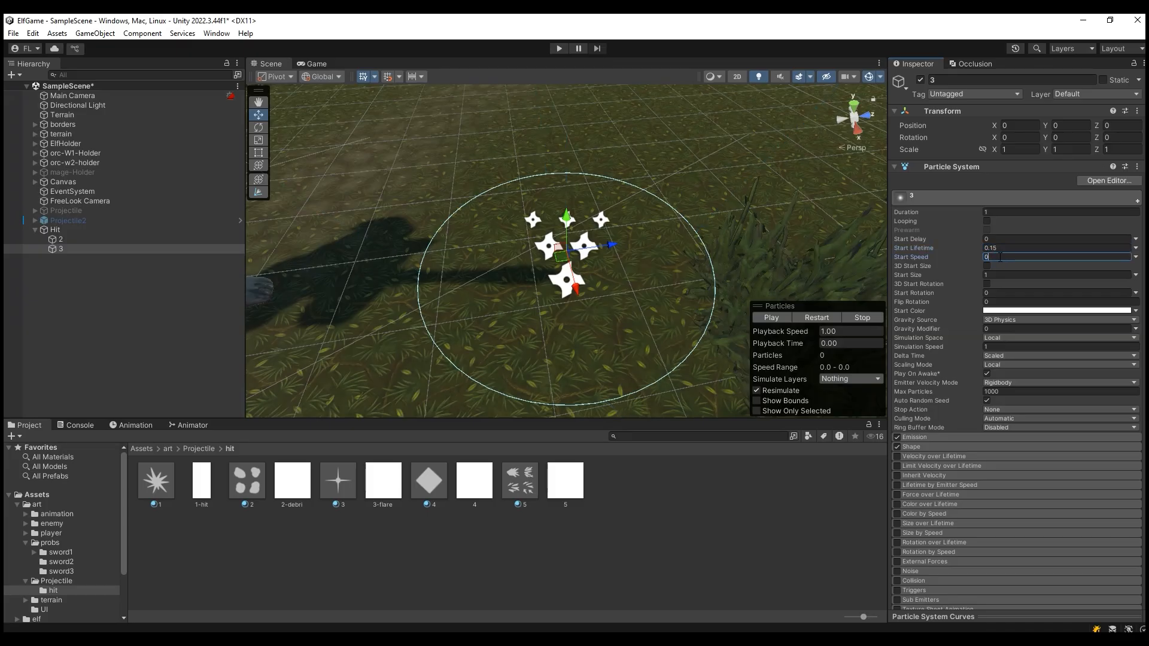
Step: Set system 3's Start Size to 1.5 and its Start Rotation to random between 0 and 360
left_click(998, 274)
left_click(999, 274)
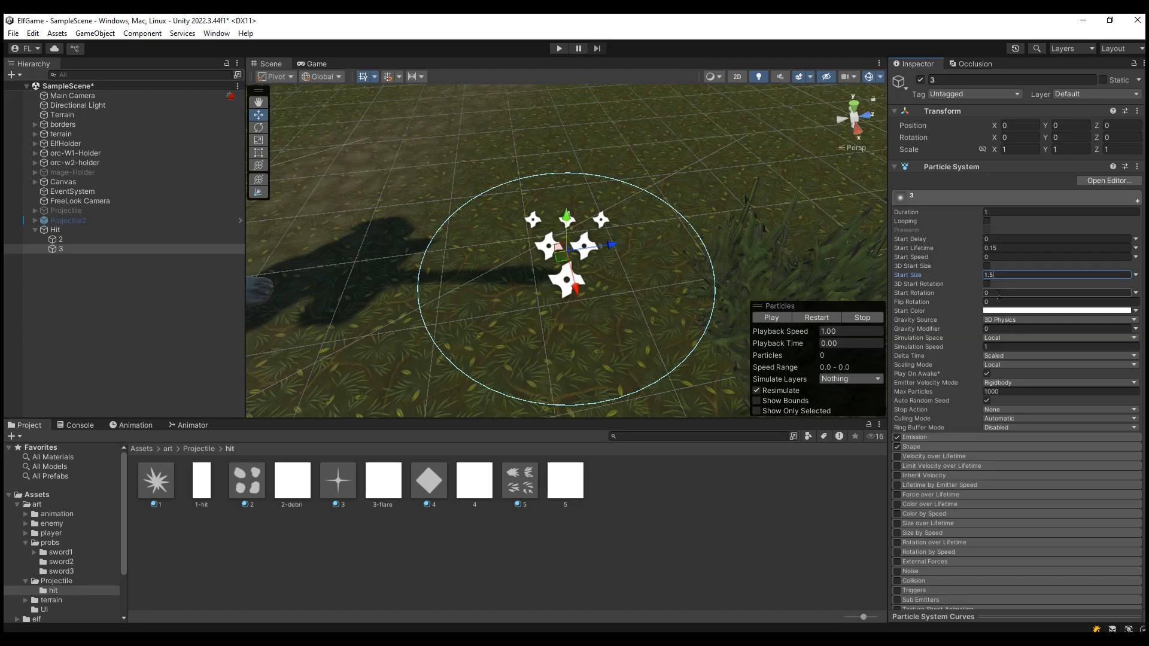
left_click(1133, 294)
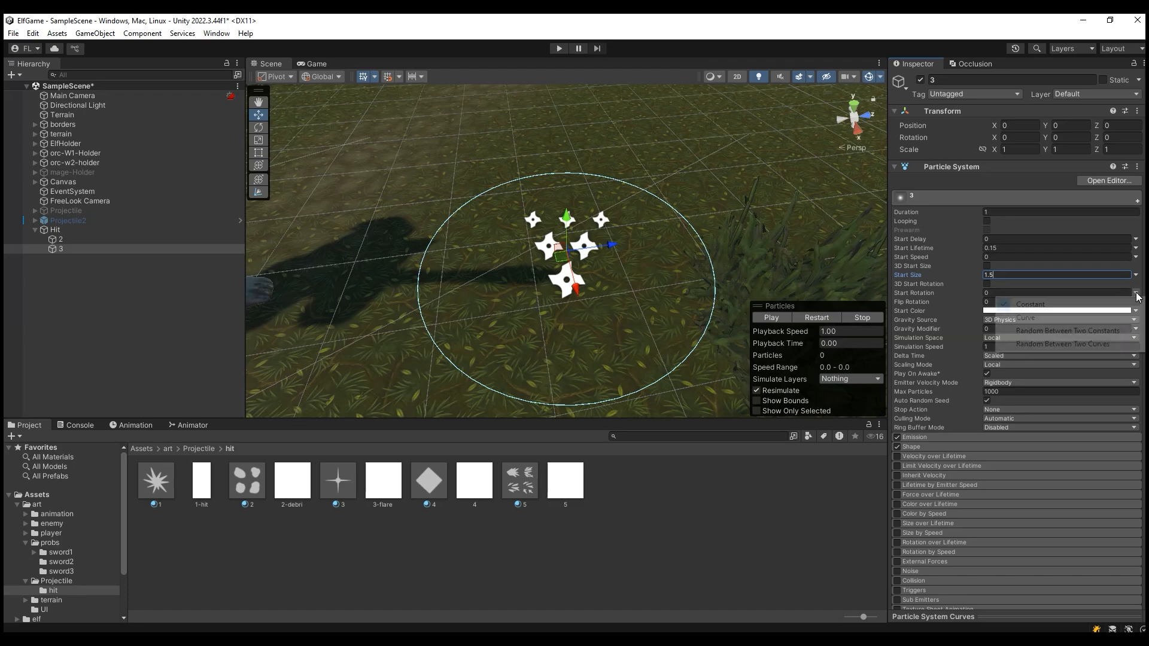
left_click(1112, 331)
left_click(1088, 291)
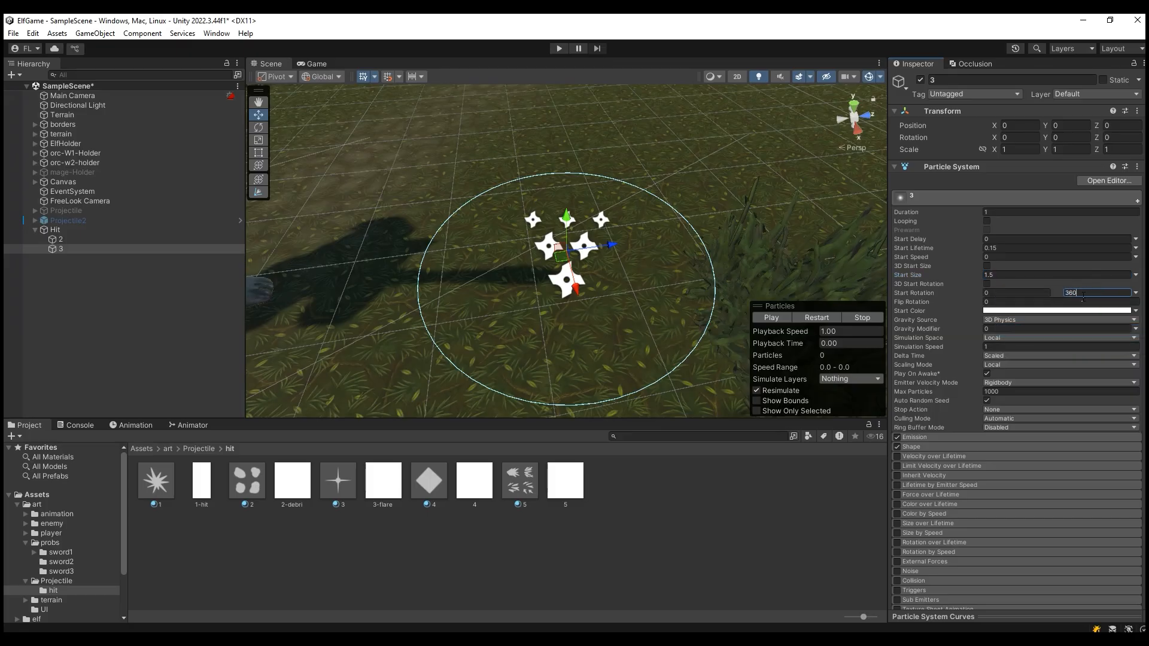
Step: Set system 3's Start Color to light green 8AFF7C and its Scaling Mode to Hierarchy
left_click(1039, 312)
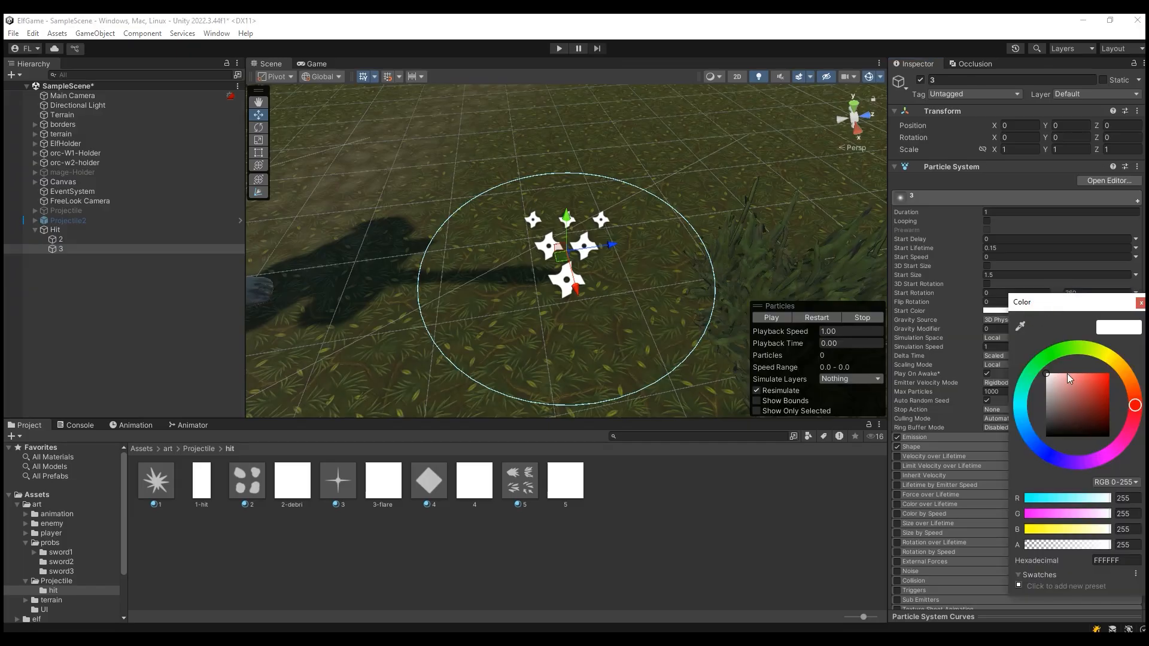
left_click(1058, 358)
left_click(1079, 374)
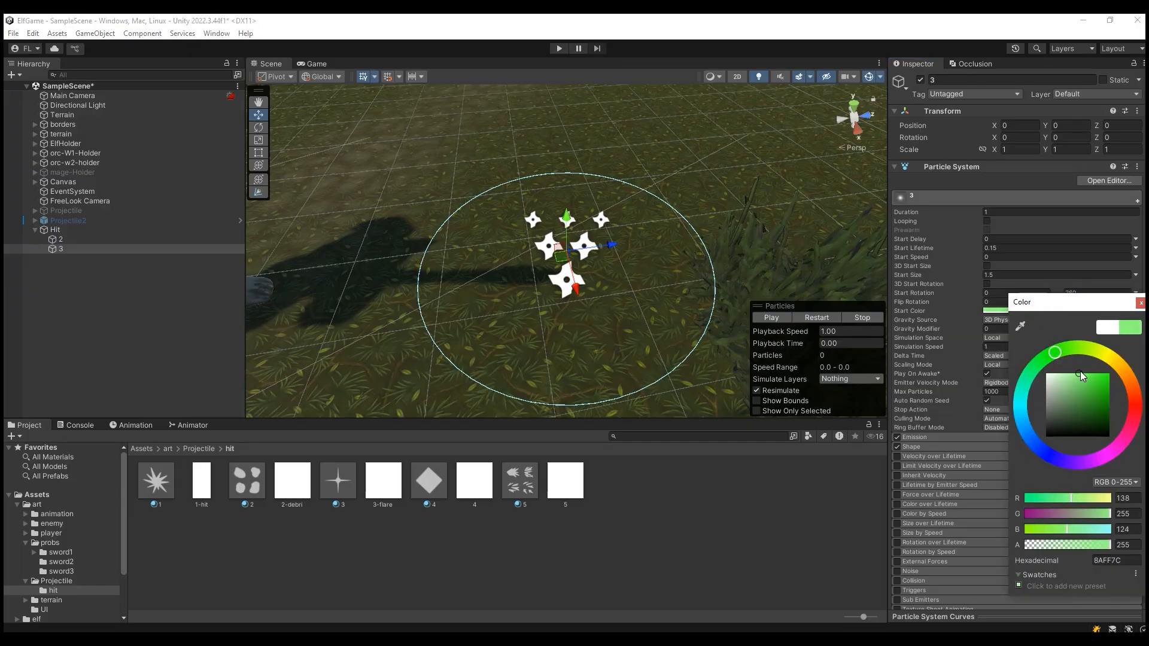
left_click(1139, 303)
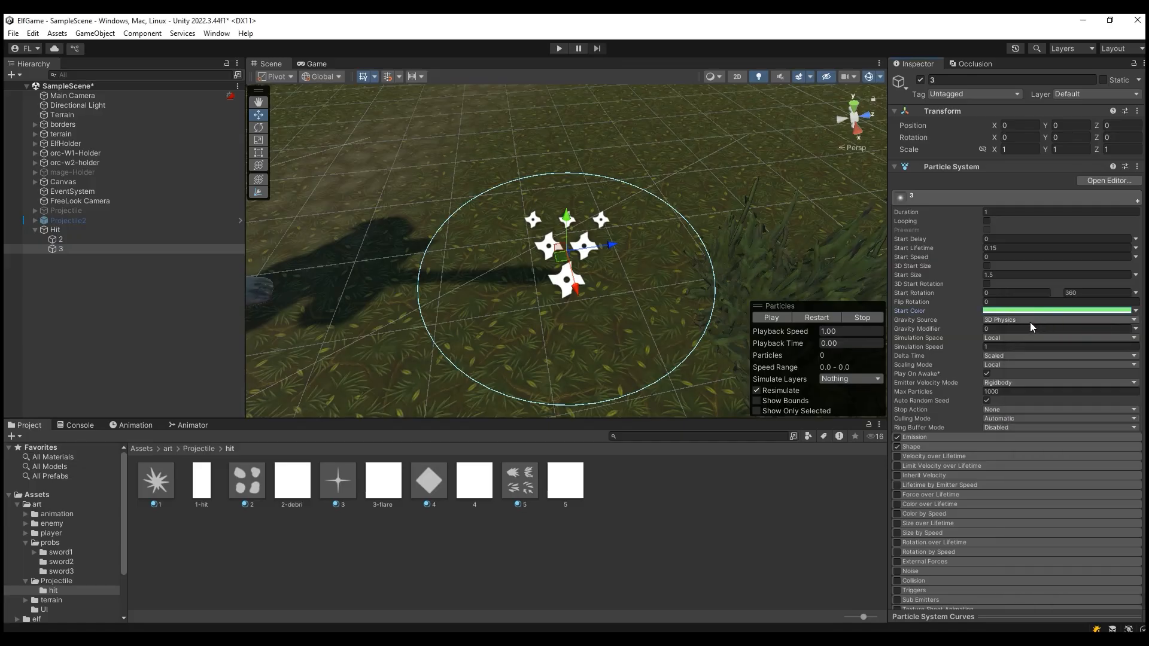
left_click(1006, 366)
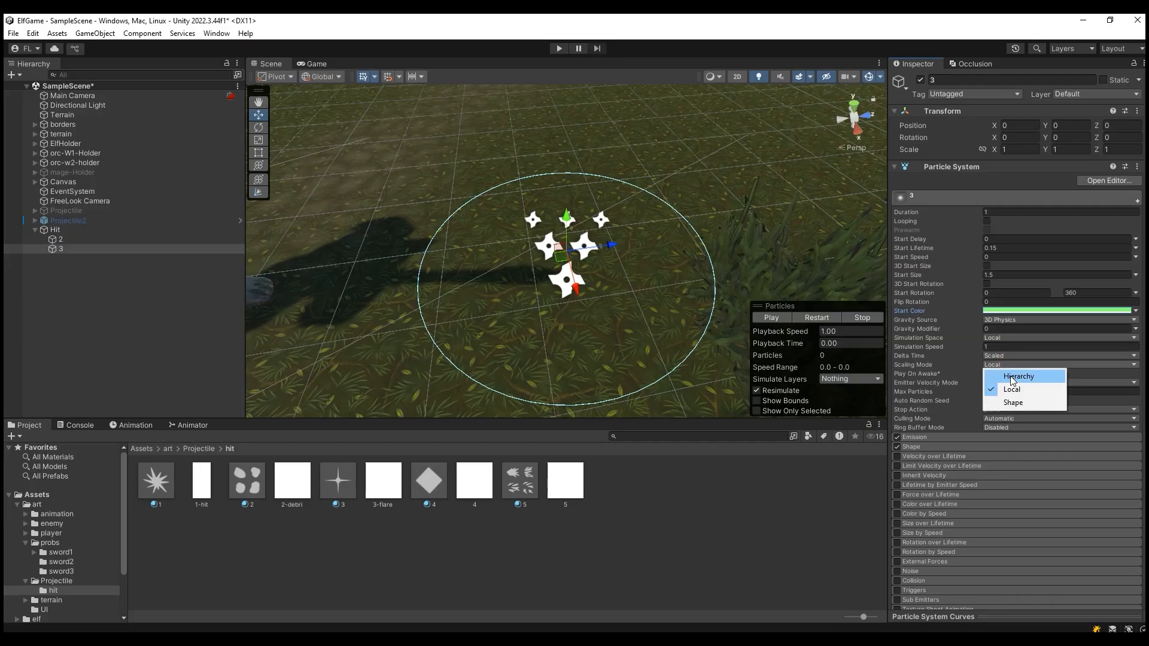
left_click(1019, 376)
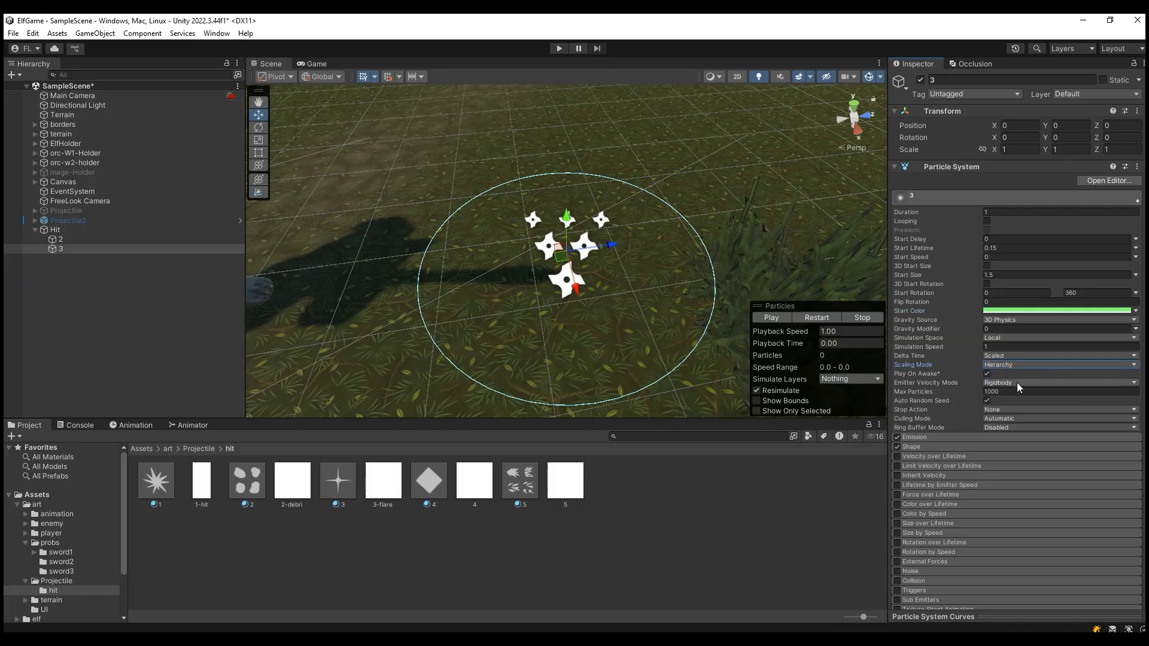
Step: Set system 3's Emitter Velocity Mode to Transform and its Culling Mode to Pause and Catch-up
left_click(1022, 385)
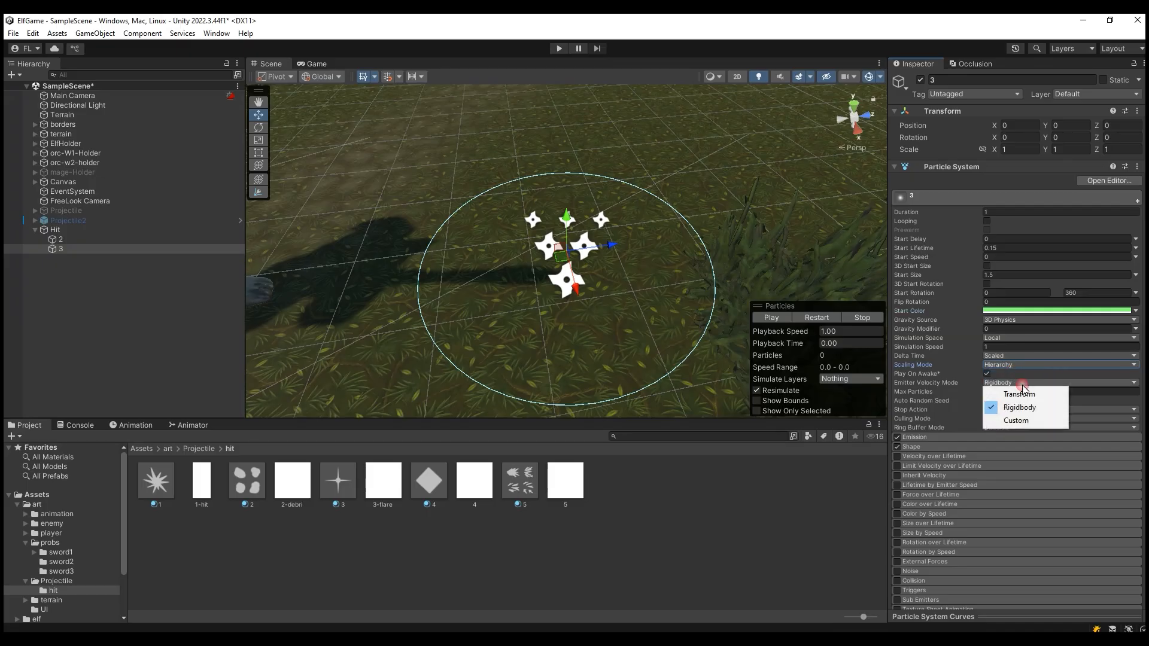
left_click(1017, 390)
left_click(1009, 419)
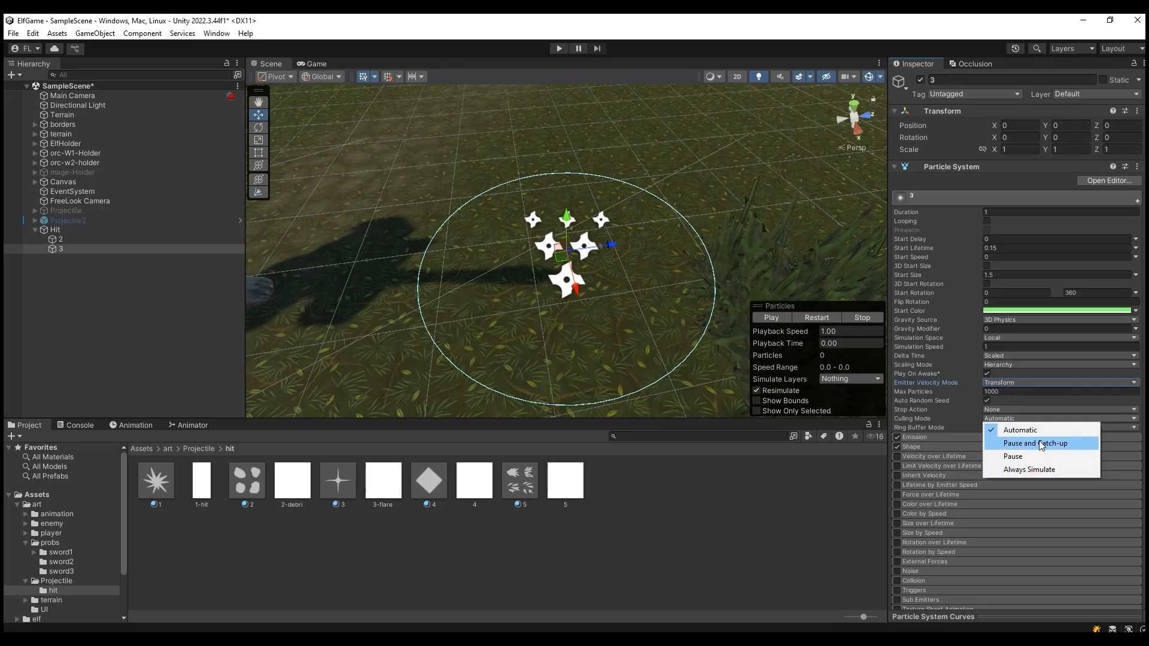
left_click(1040, 444)
Step: Set system 3's emission to Rate over Time 0 with one burst of Count 1, and disable its Shape module
scroll(932, 372, "down", 3)
left_click(931, 372)
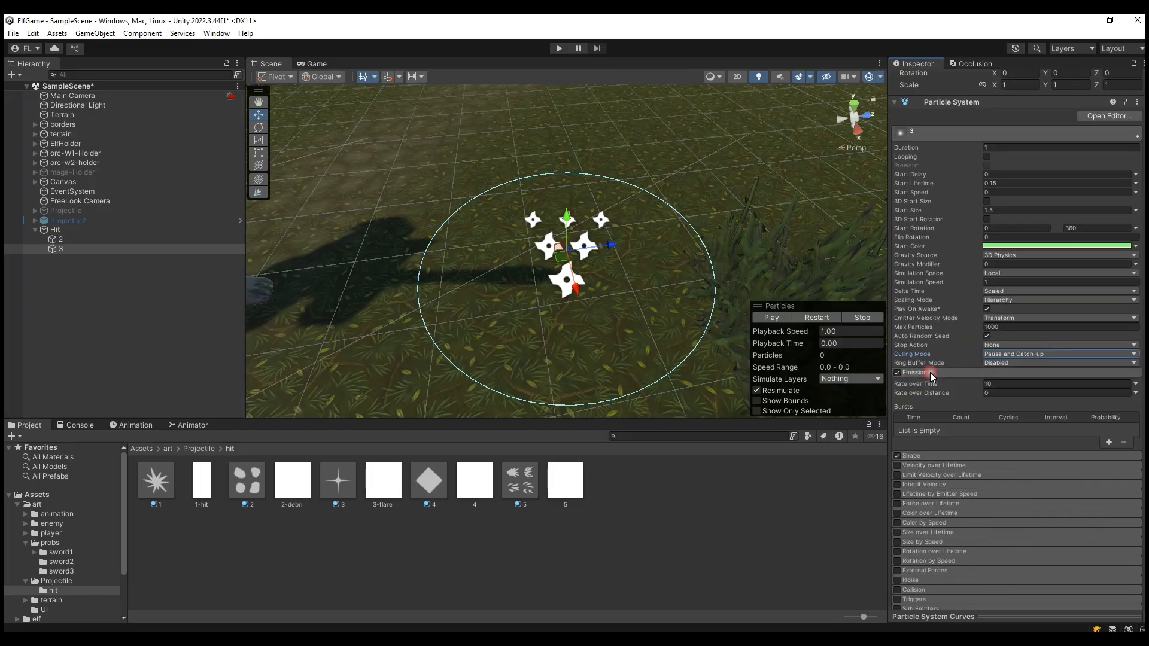
left_click(1011, 386)
double_click(1011, 386)
type("0")
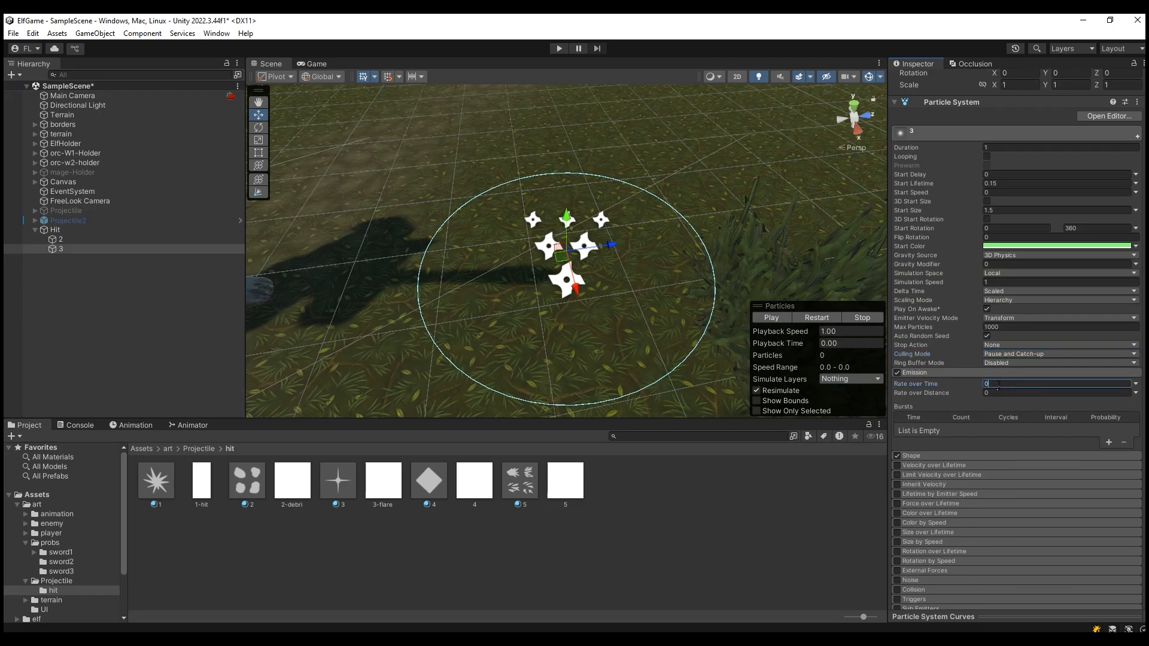
left_click(1108, 443)
left_click(964, 430)
type("1")
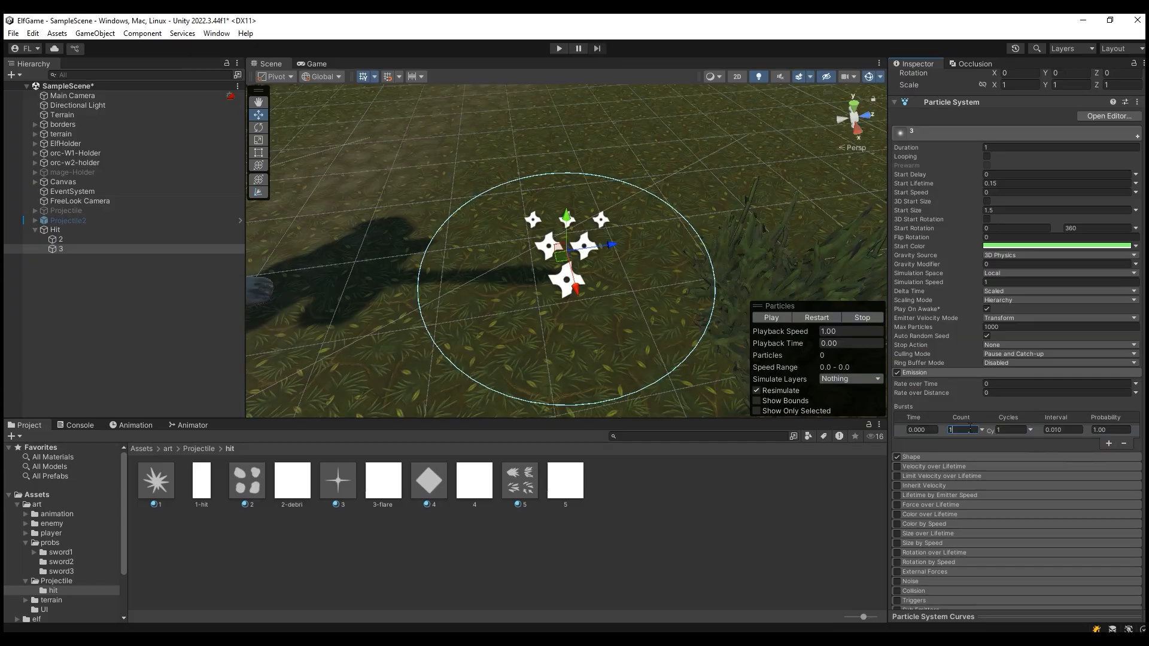
left_click(897, 457)
Step: Enable Color over Lifetime on system 3 with alpha 0 at both gradient ends and opaque keys at 13.2% and near the end
scroll(952, 522, "down", 1)
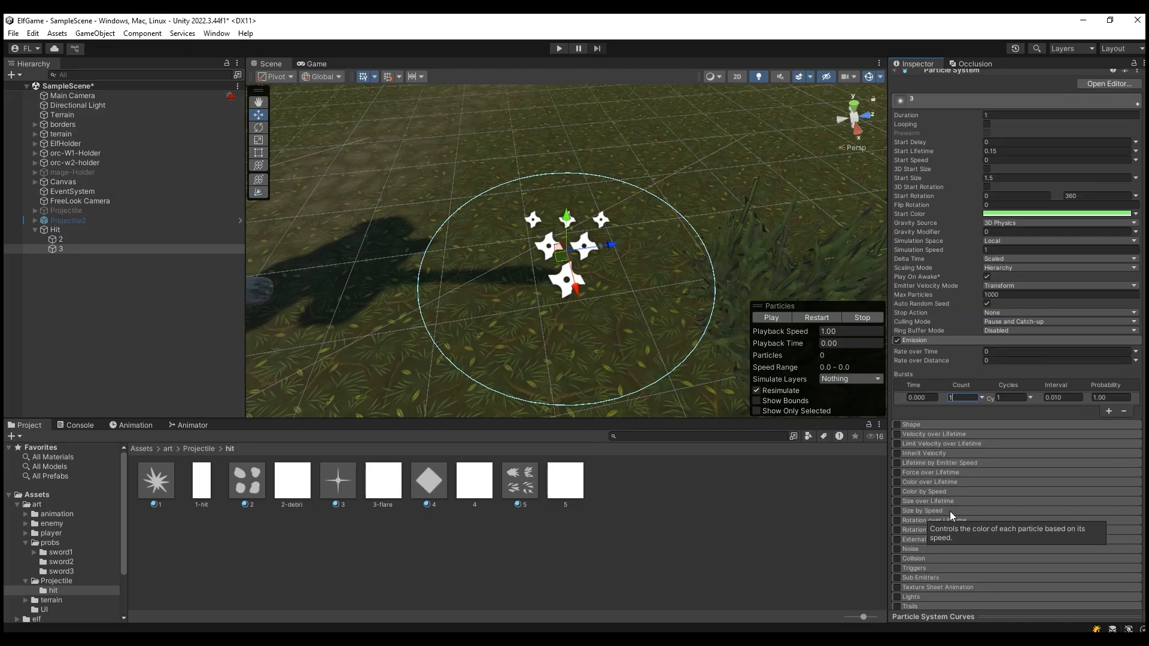
left_click(908, 482)
left_click(898, 483)
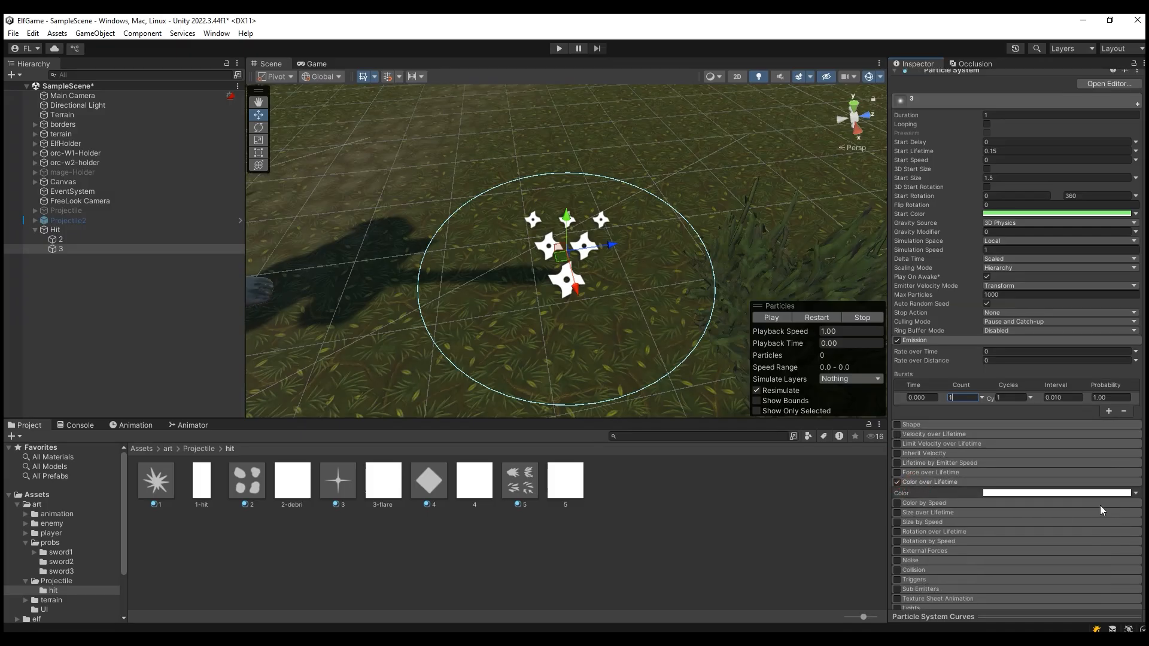
left_click(1040, 493)
left_click(924, 327)
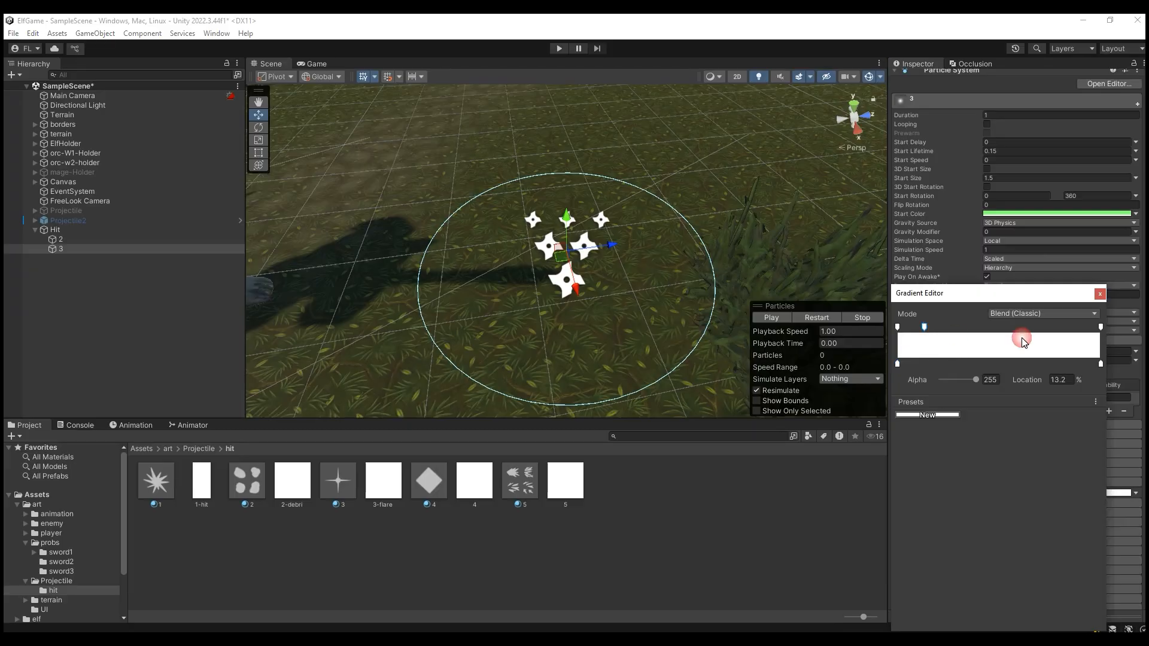
left_click(1062, 329)
left_click(897, 328)
left_click_drag(971, 379, 939, 380)
left_click(1101, 327)
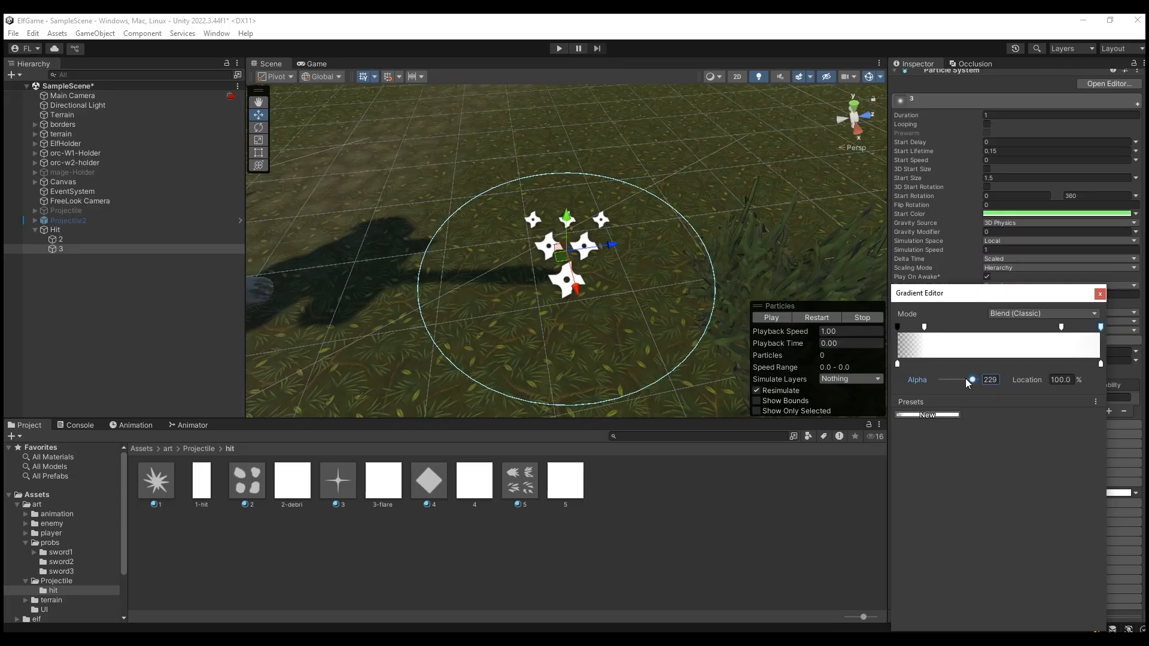
left_click_drag(971, 380, 939, 380)
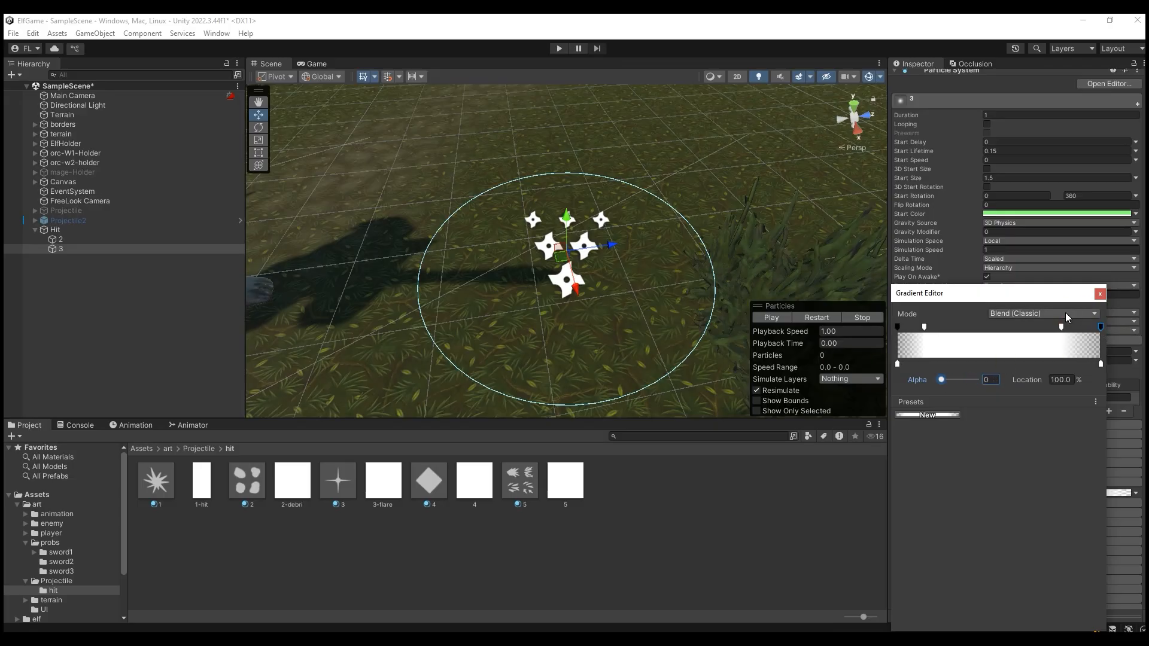
left_click(1100, 294)
Step: Enable Size over Lifetime on system 3 with the default rising curve
scroll(1020, 462, "down", 3)
left_click(919, 449)
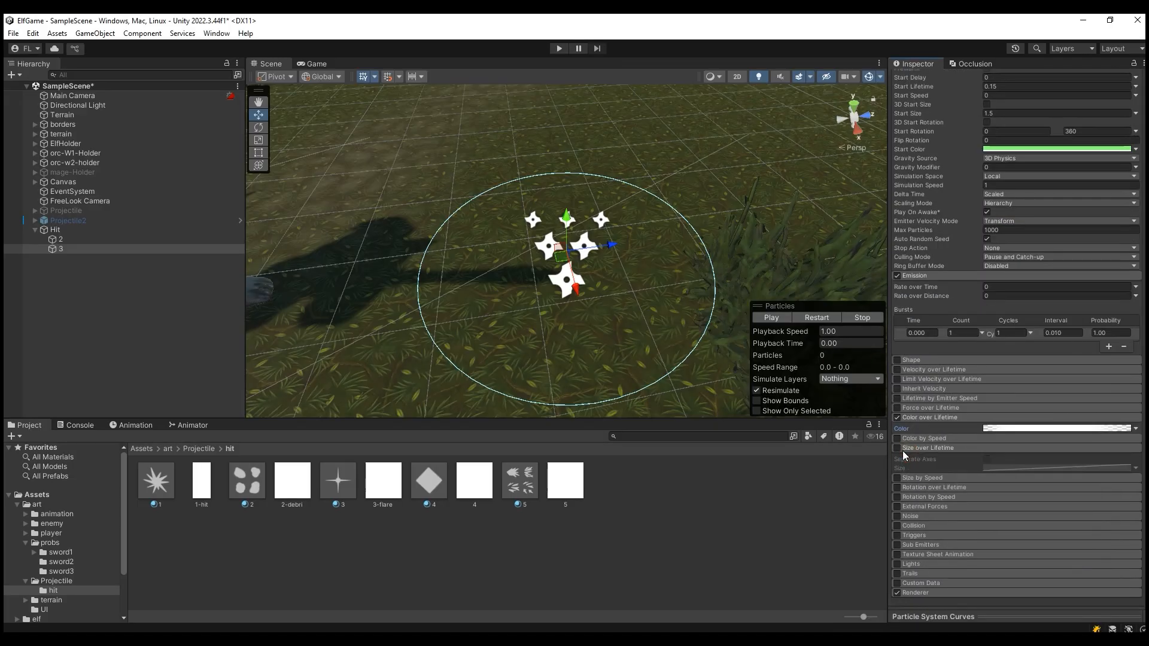
left_click(899, 450)
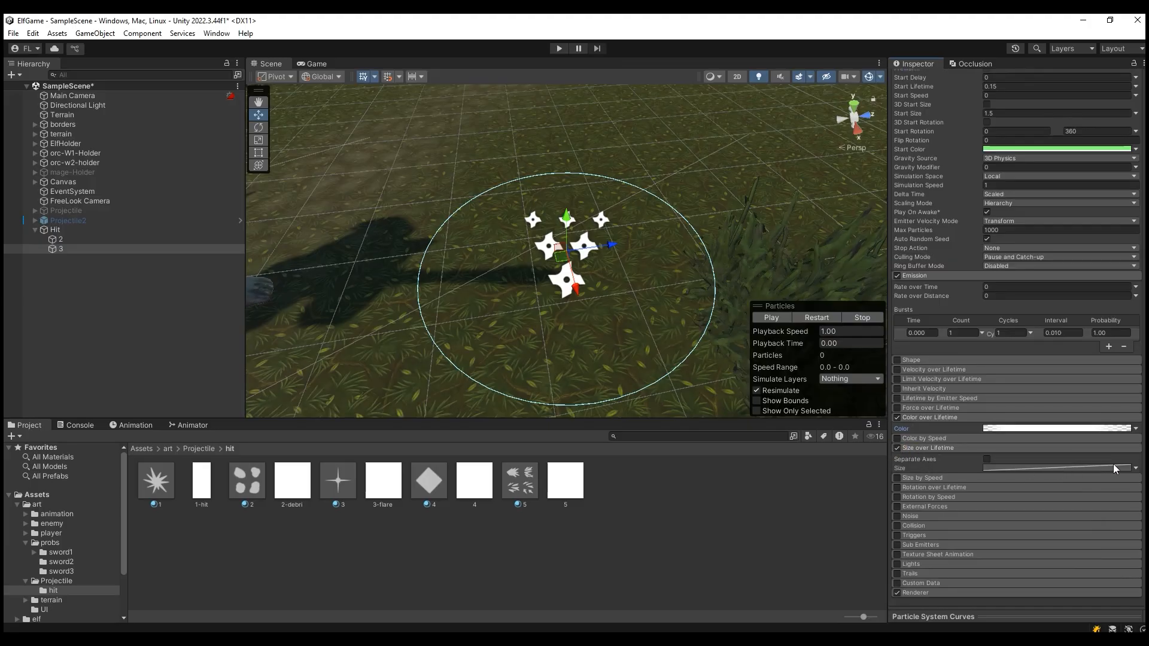
Step: In system 3's Renderer, assign material 3 and set Sorting Fudge to 2 and Max Particle Size to 1
scroll(1014, 472, "down", 3)
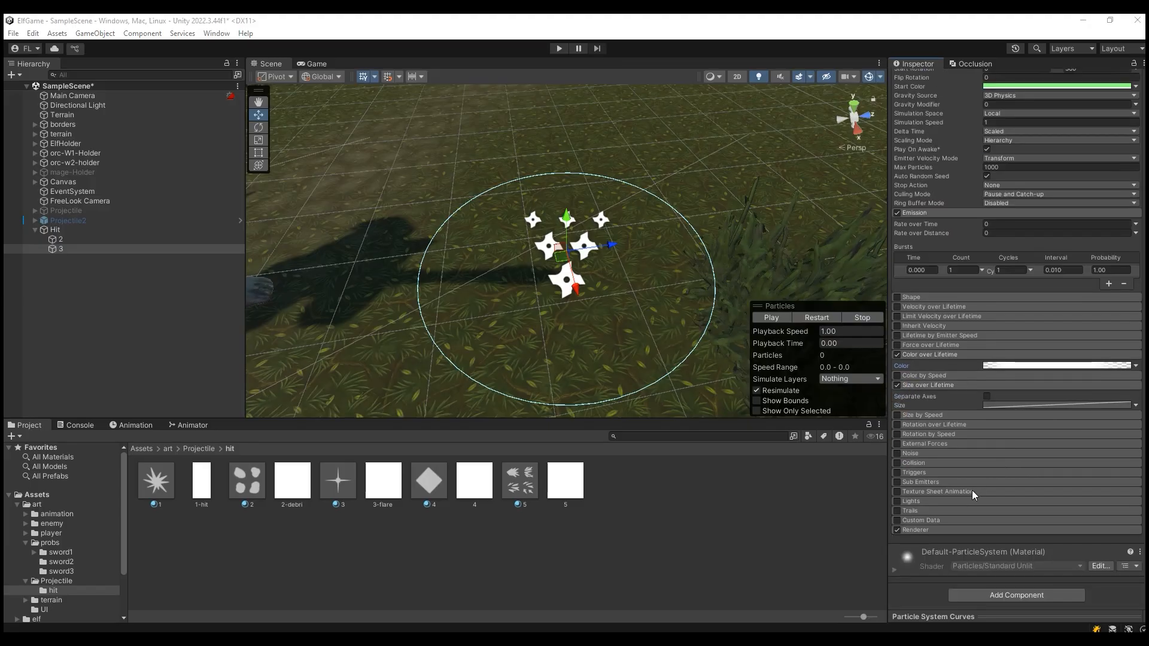
left_click(924, 530)
scroll(1012, 495, "down", 9)
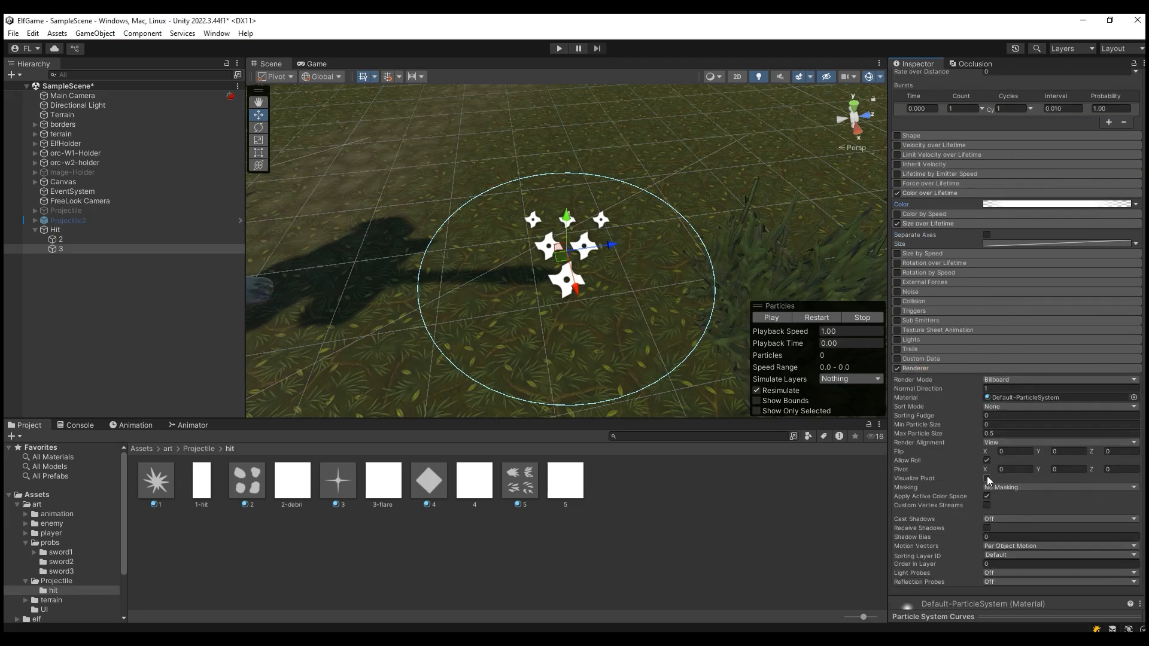
left_click_drag(340, 492, 1029, 365)
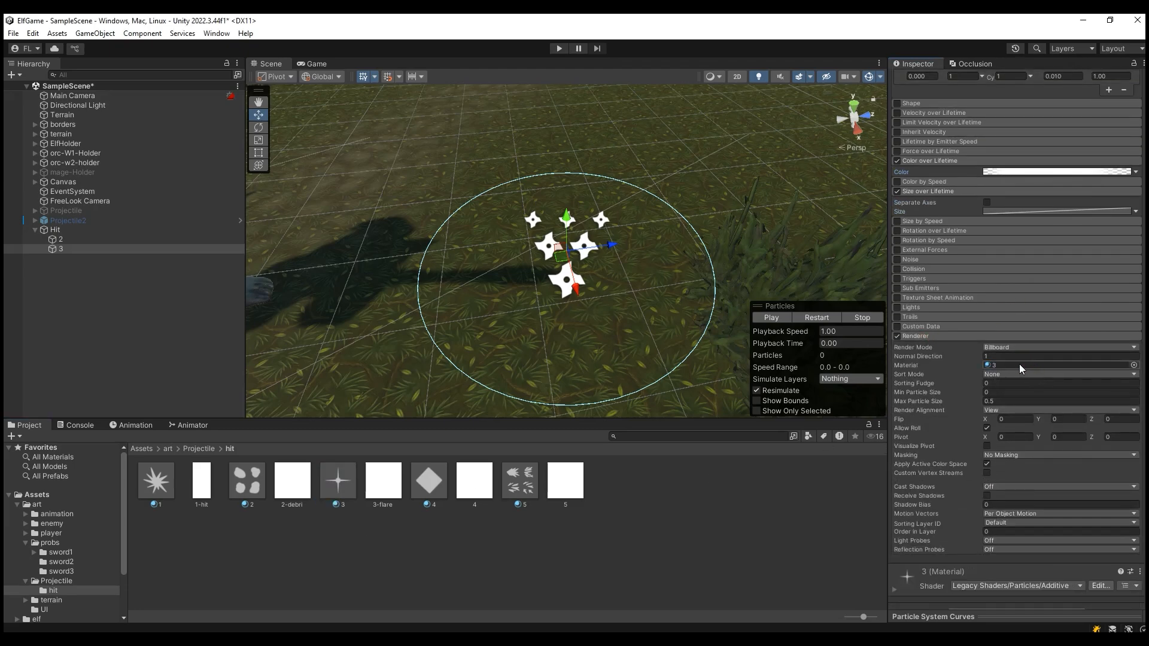
left_click(1003, 383)
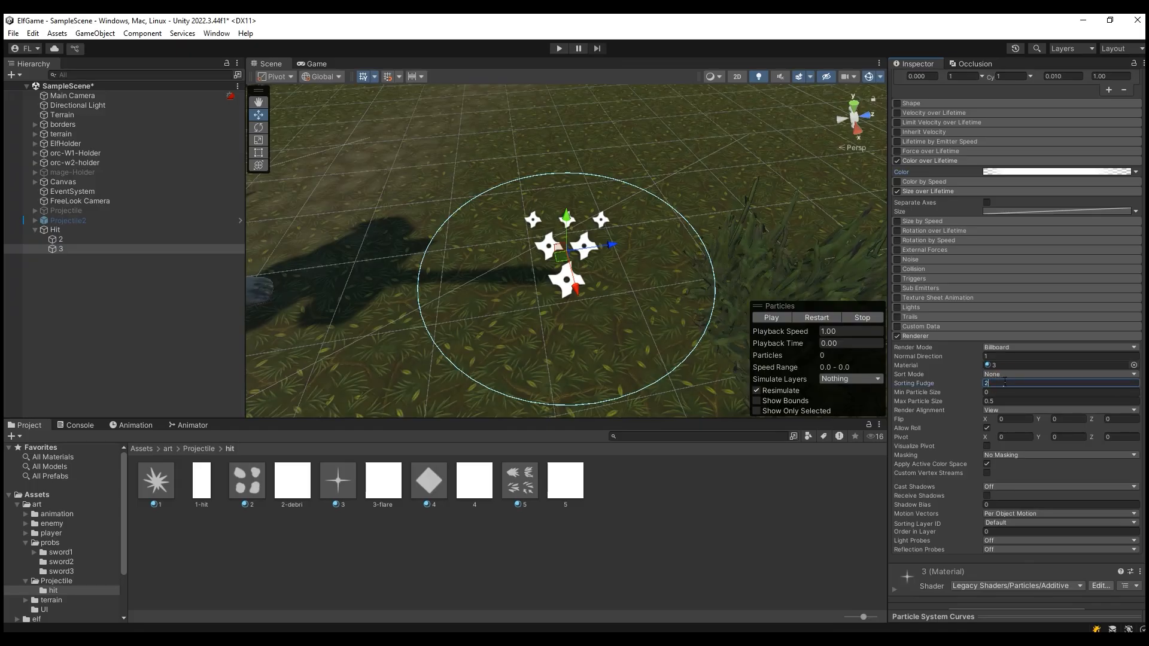
left_click(1003, 401)
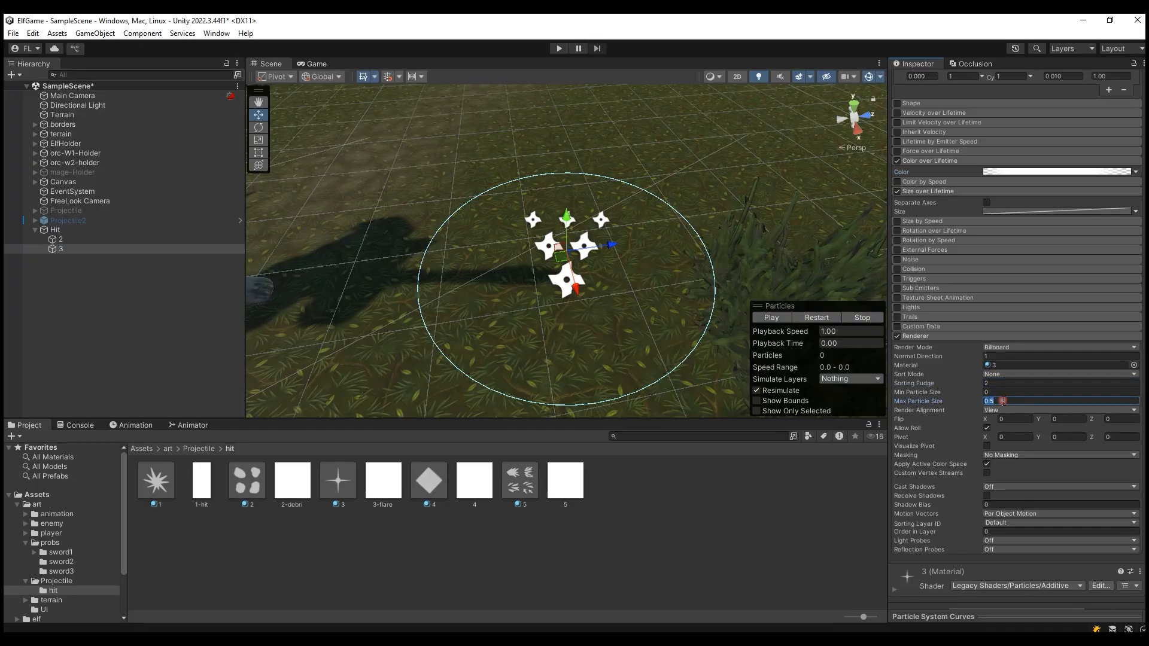
type("1")
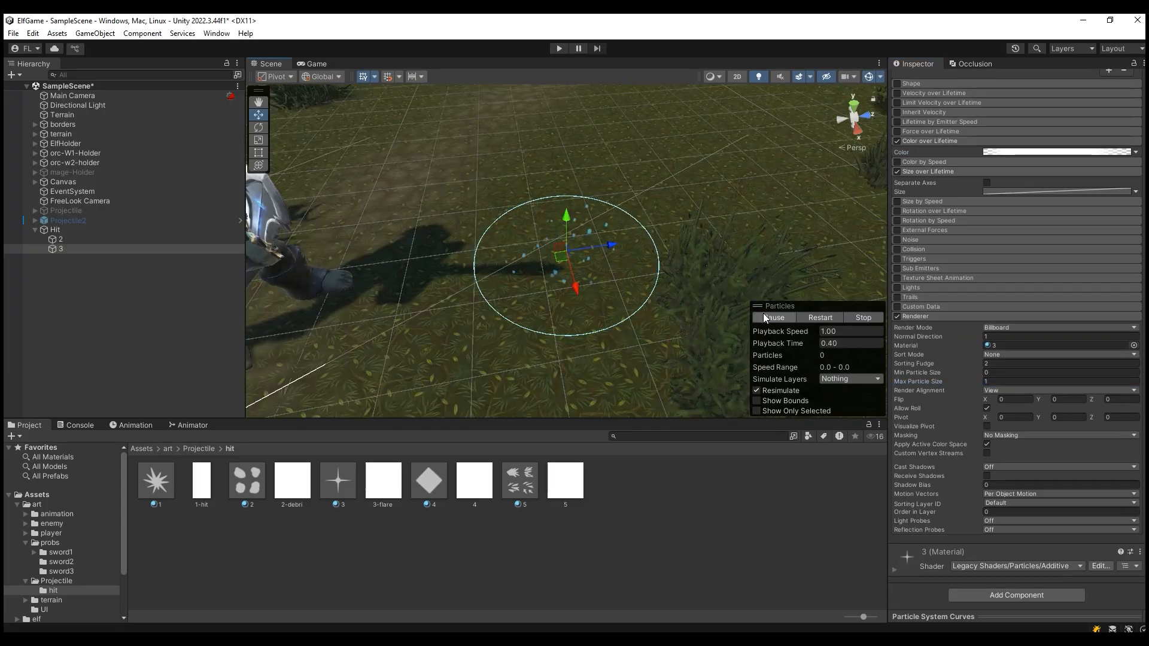
Step: Preview the Hit effect and check the burst settings of Hit and system 3
left_click(763, 314)
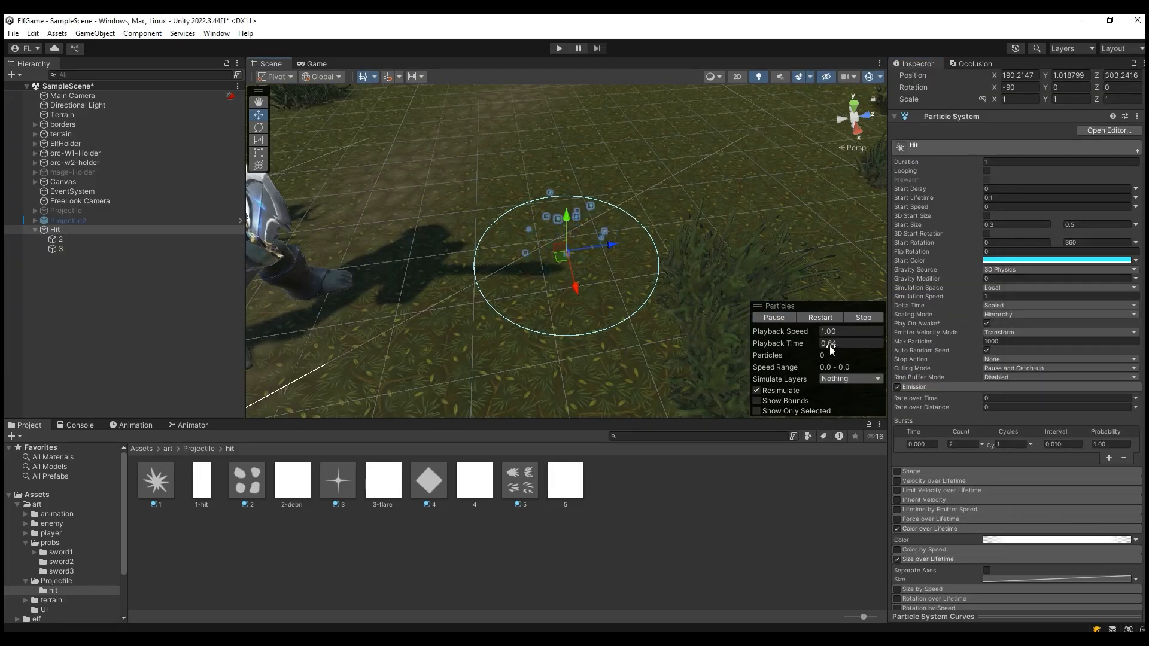
scroll(996, 438, "down", 5)
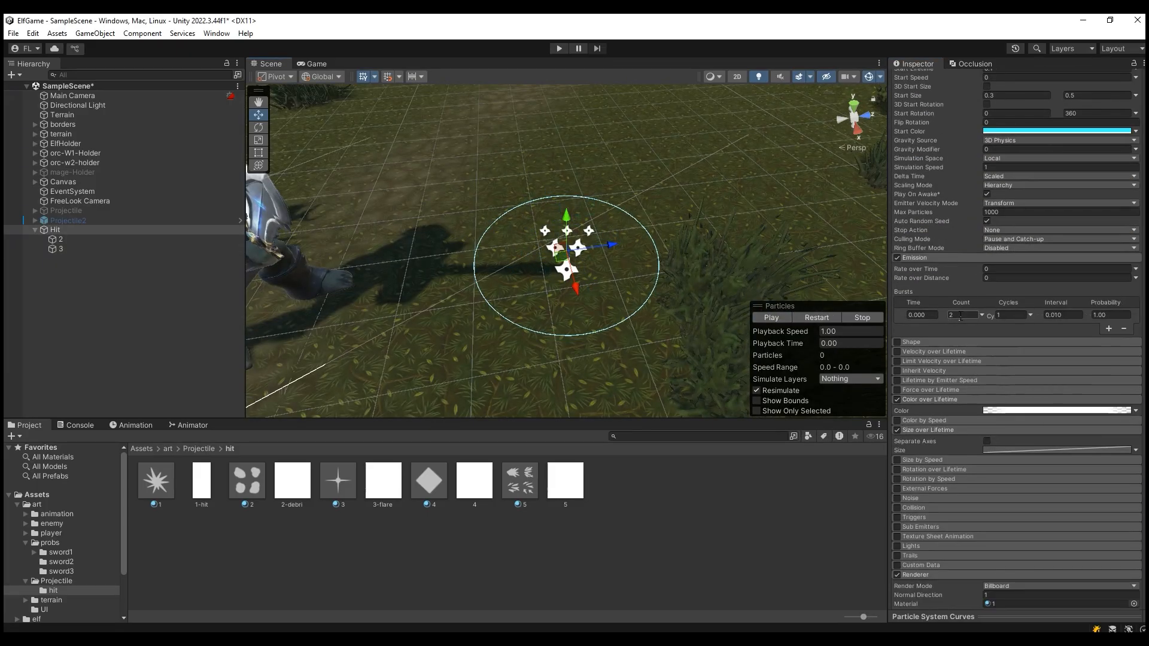
left_click(61, 248)
left_click(964, 315)
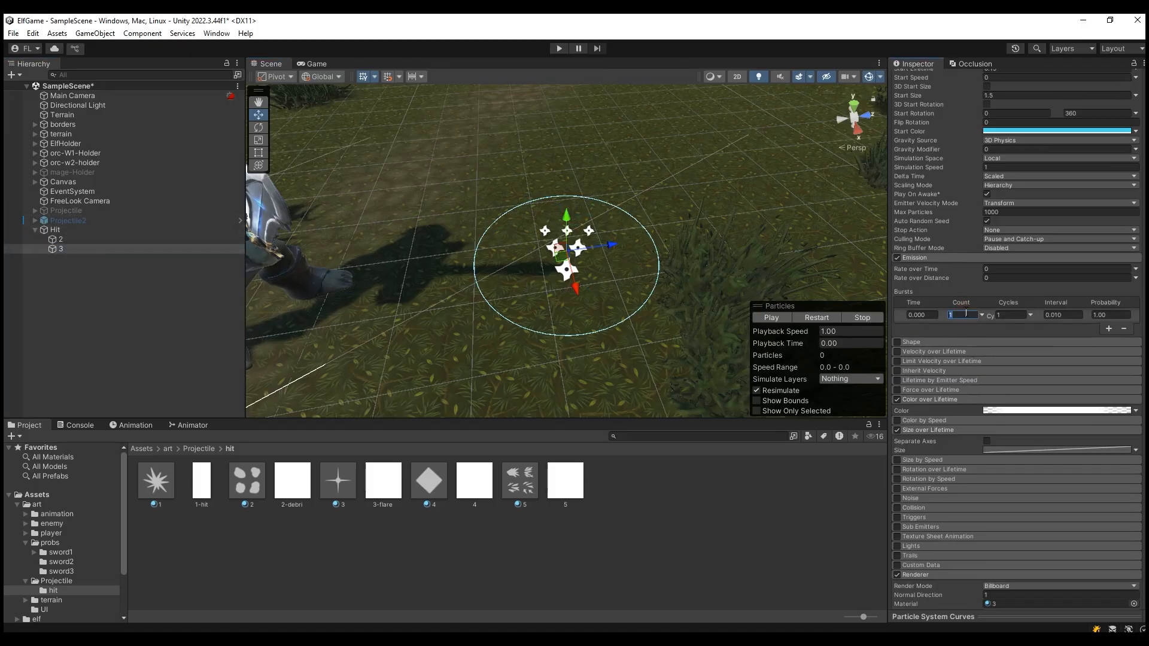
left_click(785, 315)
Step: Add a new child Particle System under Hit and name it 4
left_click(64, 228)
right_click(64, 228)
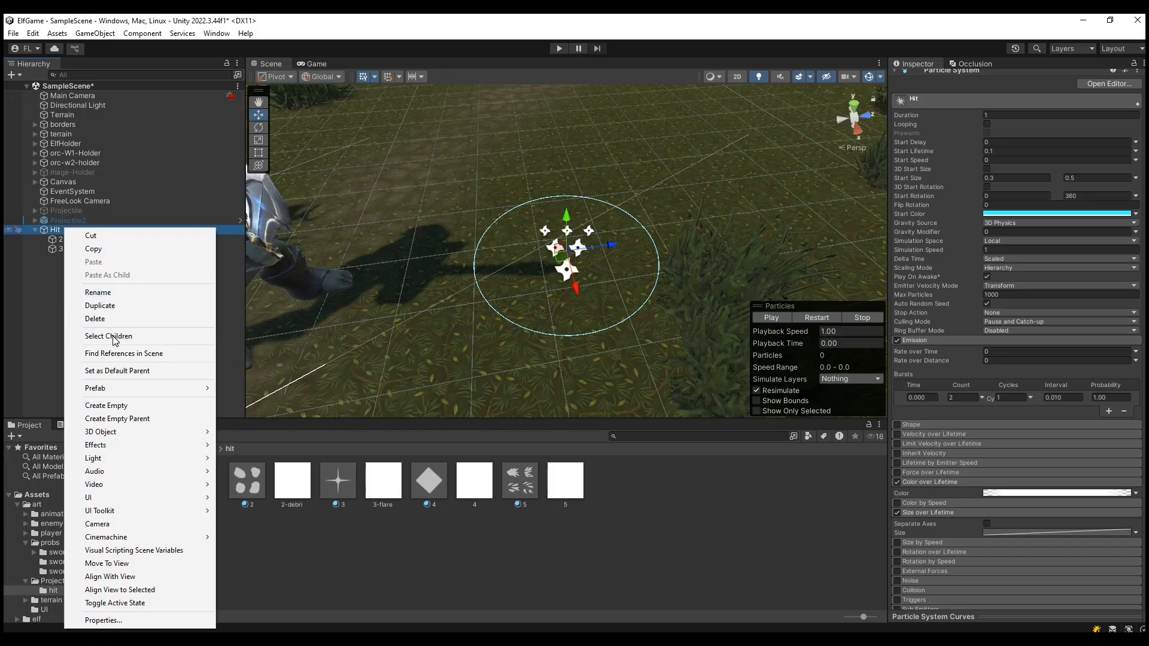
mouse_move(151, 462)
mouse_move(167, 490)
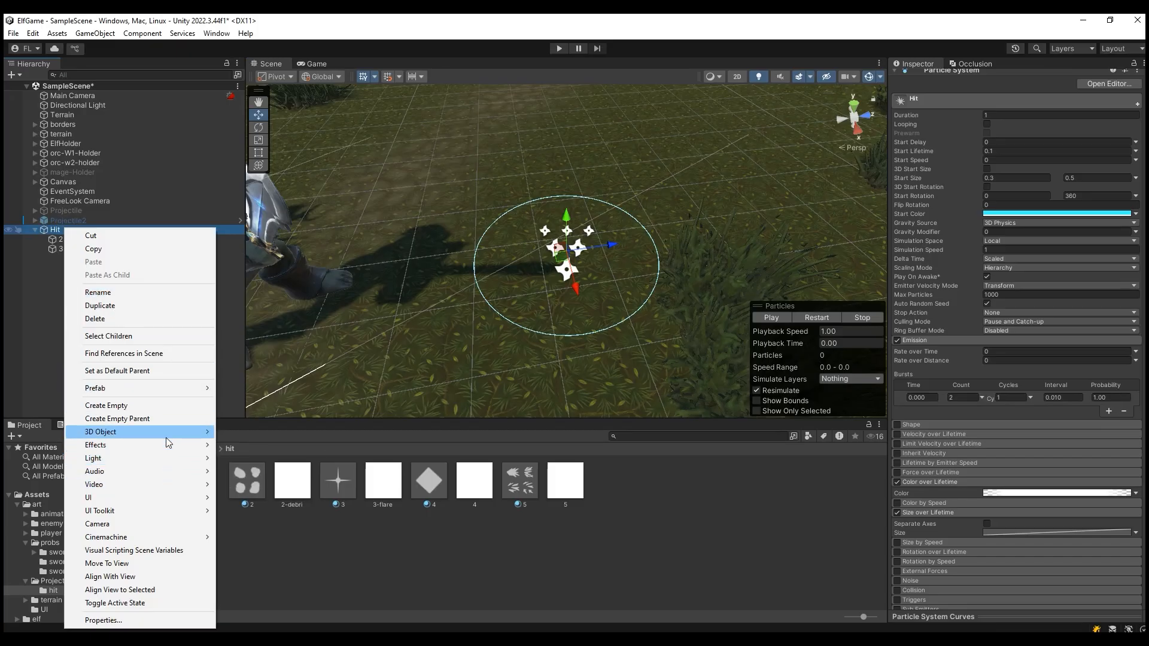
mouse_move(167, 444)
left_click(236, 447)
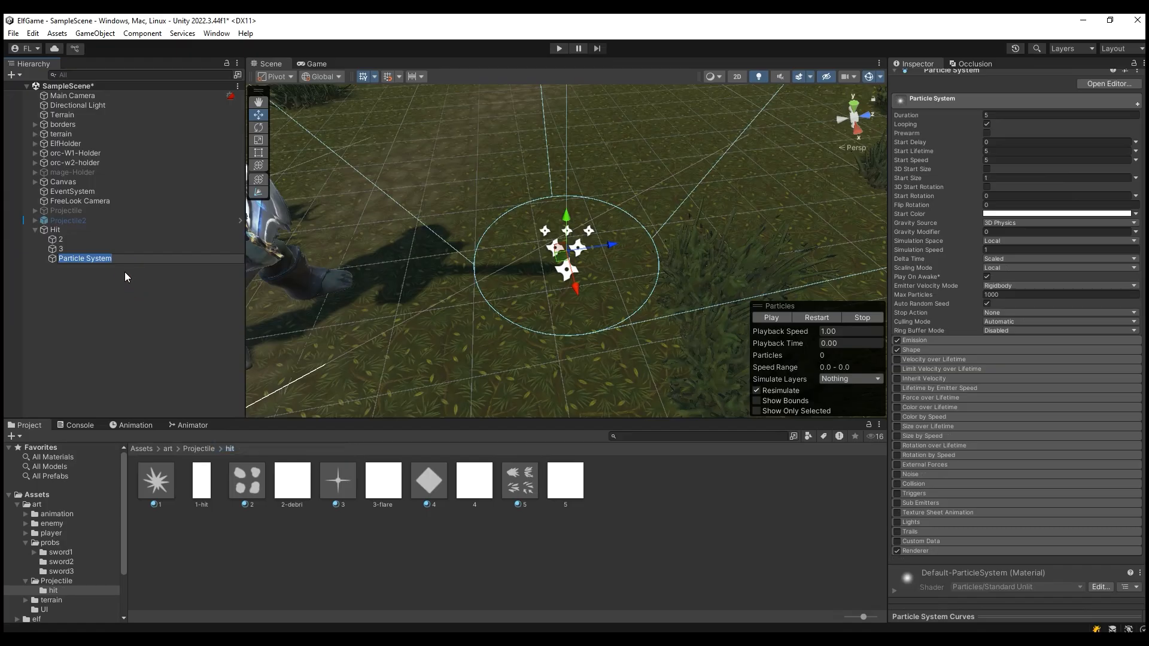
type("4")
key("Return")
Step: Set system 4's Duration to 1 and turn off Looping
scroll(1016, 274, "down", 2)
left_click(1017, 180)
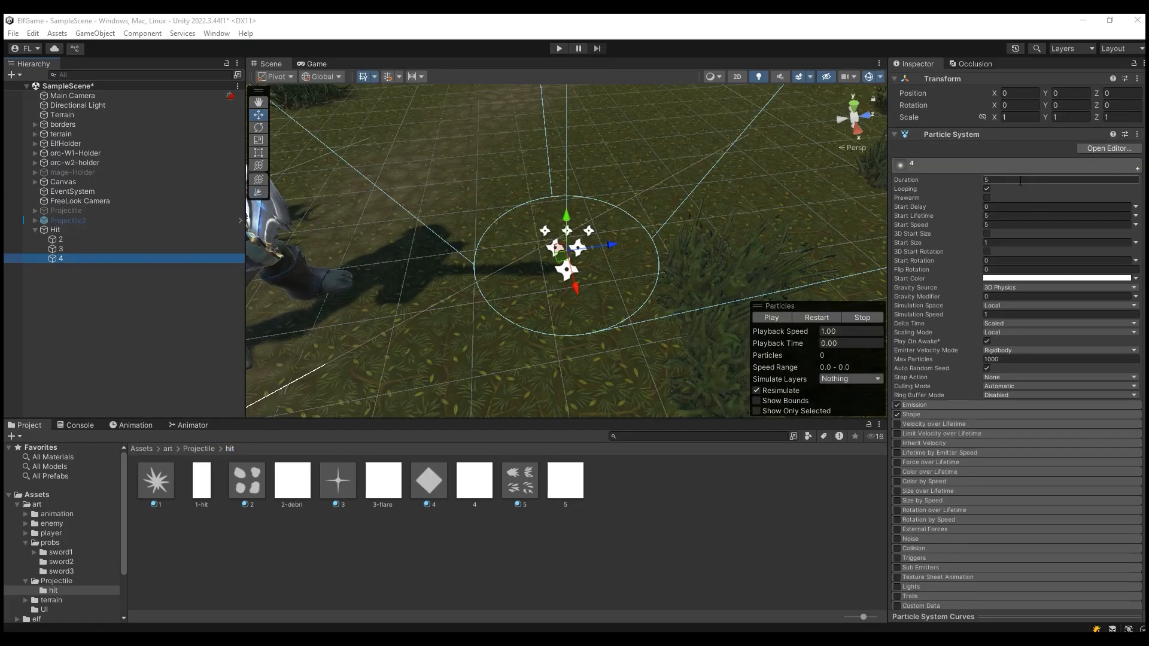
left_click(989, 190)
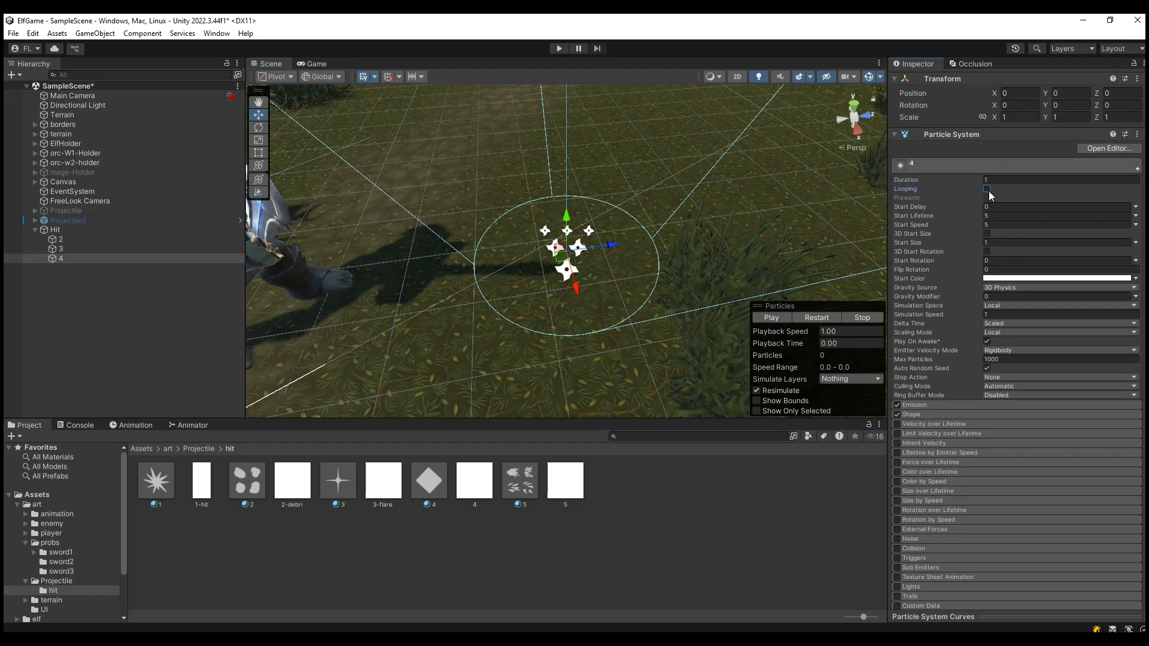
Step: Set system 4's Start Lifetime to random between 0.2 and 0.3 and its Start Speed to 2
left_click(1016, 207)
left_click(1015, 217)
left_click(1131, 216)
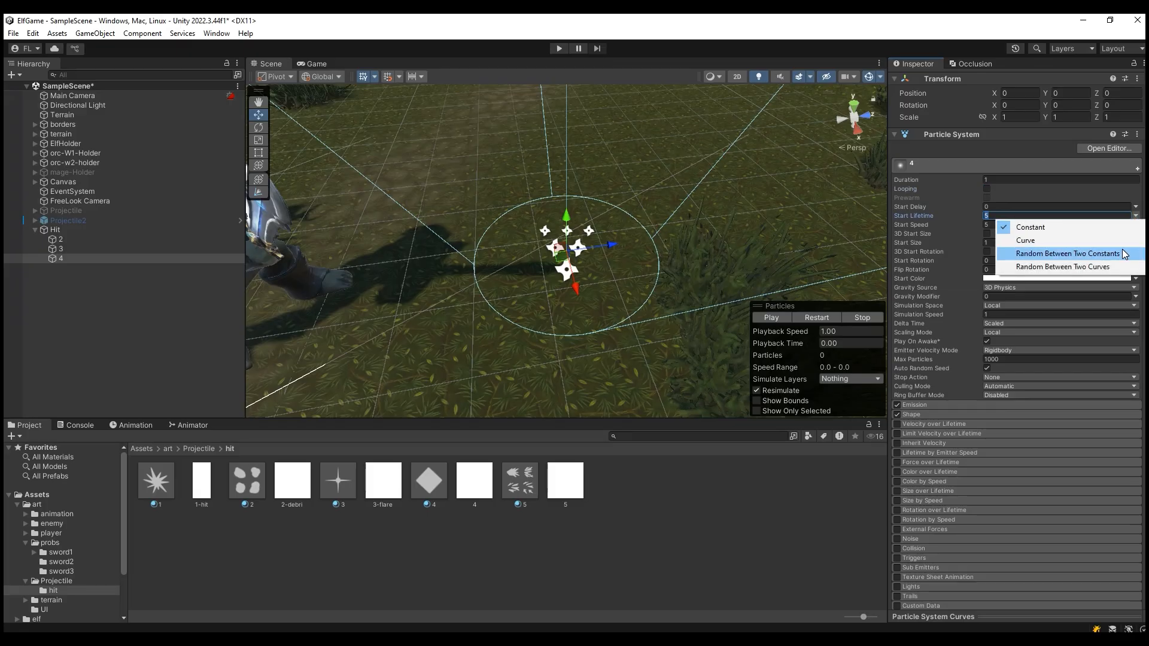
left_click(1072, 252)
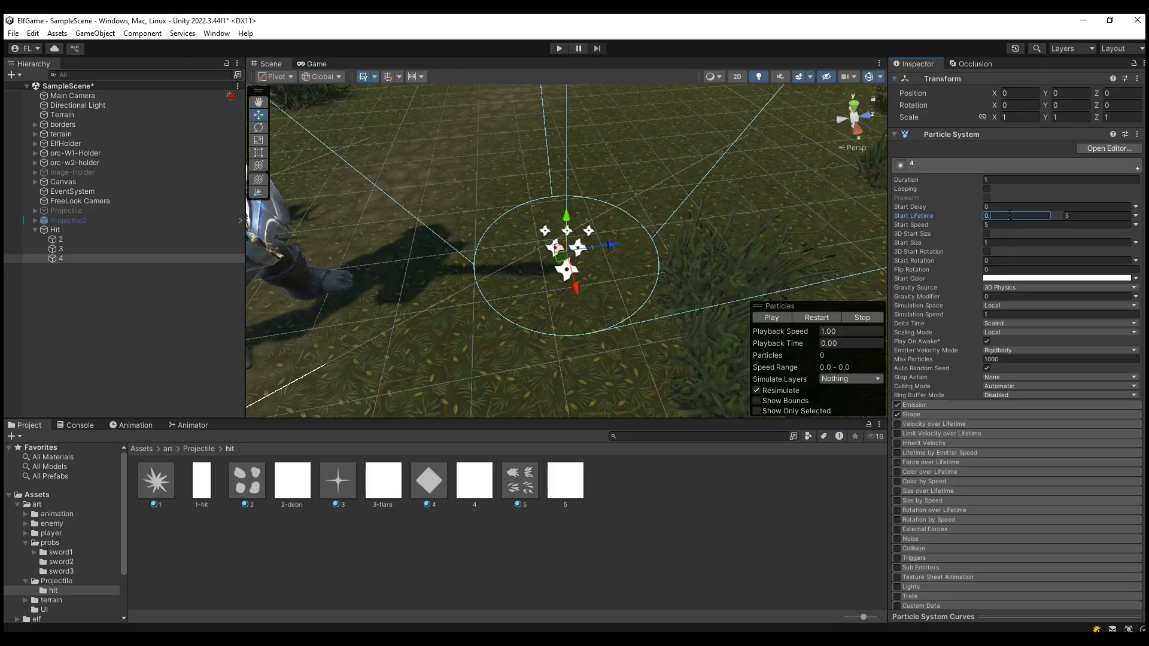
left_click(1009, 215)
type("0.2")
left_click(1075, 216)
left_click(999, 225)
type("2")
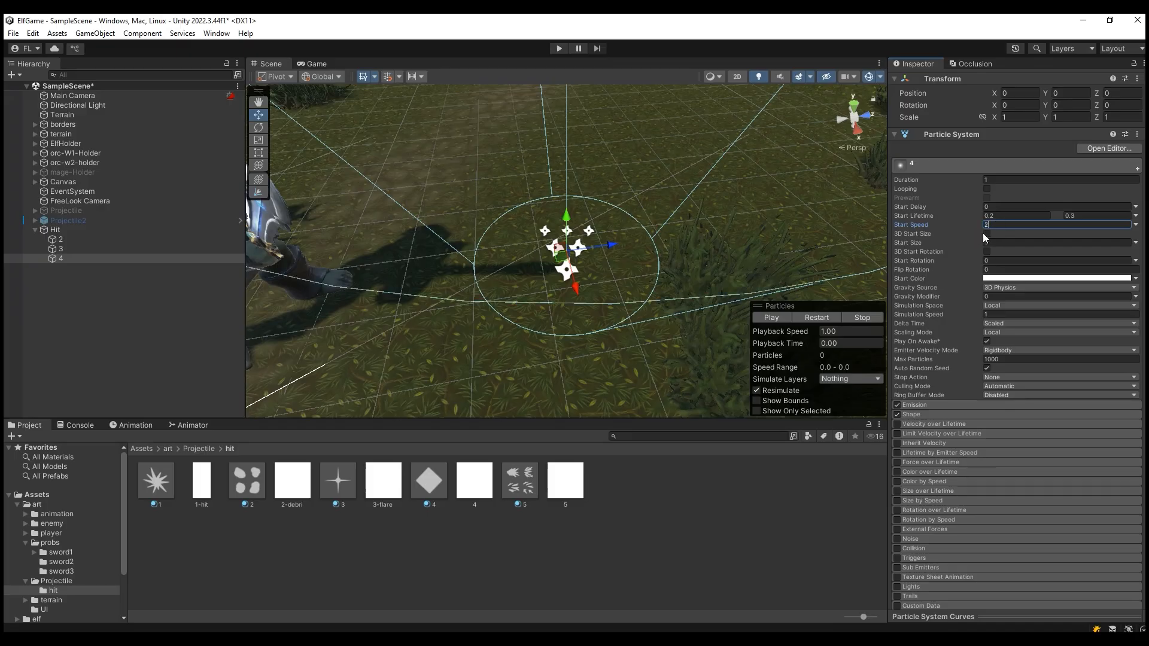
Step: Set system 4's Start Size to random between 0.01 and 0.03
left_click(1135, 243)
left_click(1091, 278)
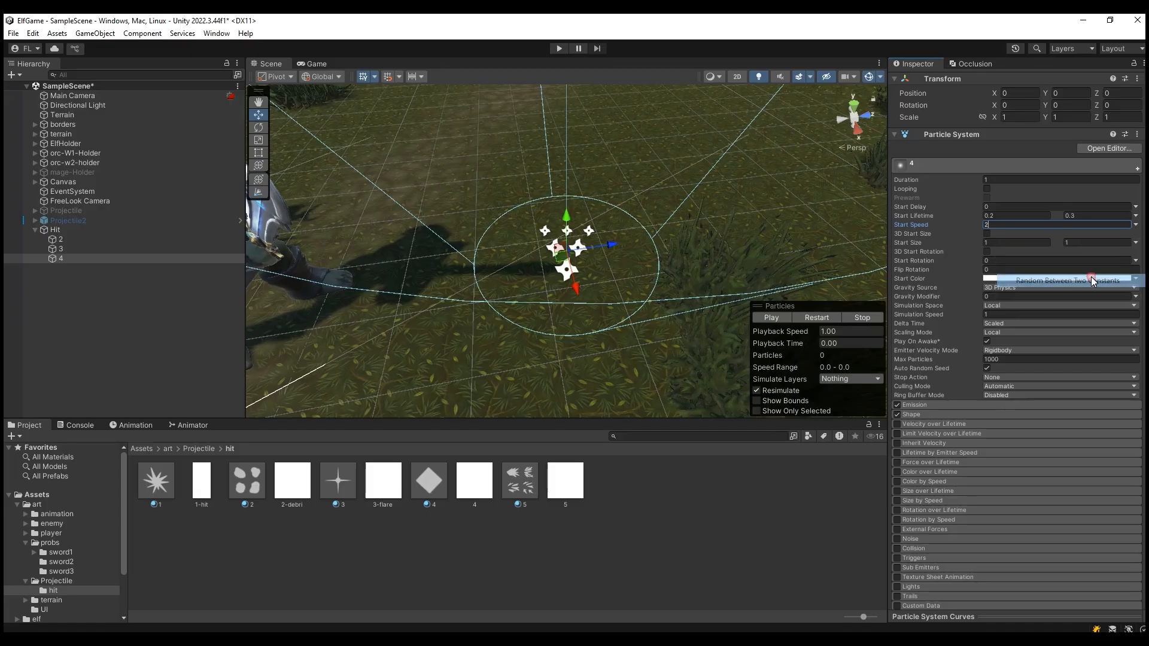
left_click(1010, 241)
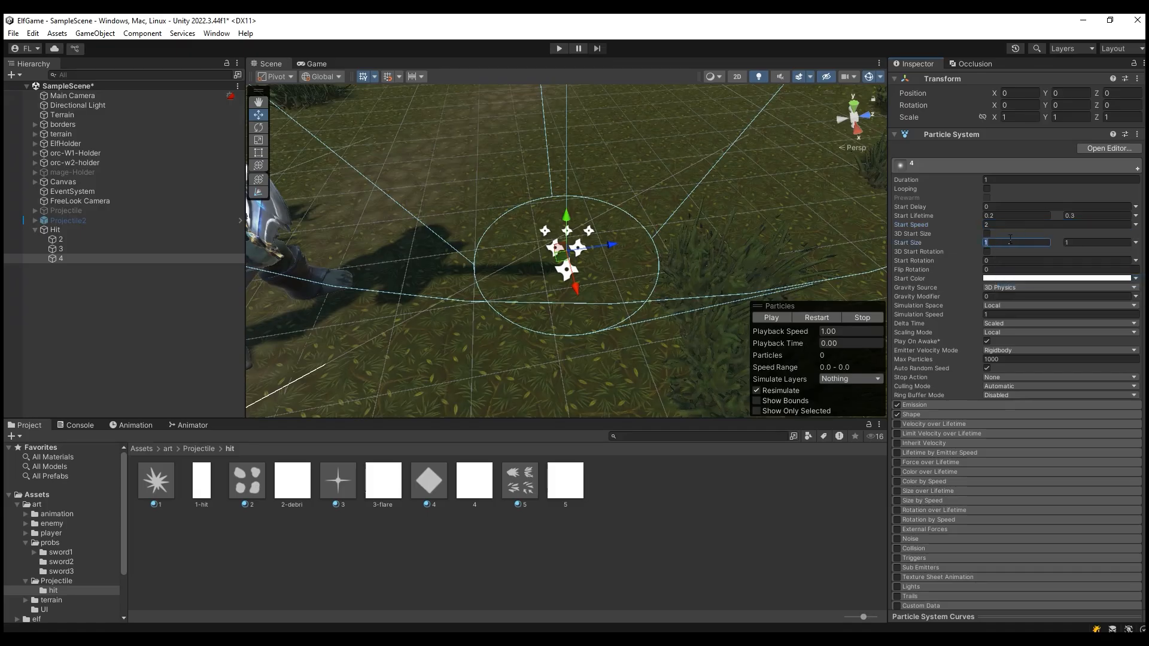
type("0.01")
left_click(1076, 243)
Step: Set system 4's Start Color to mint green 53FFA1 and its Scaling Mode to Hierarchy
left_click(1010, 279)
left_click(1025, 394)
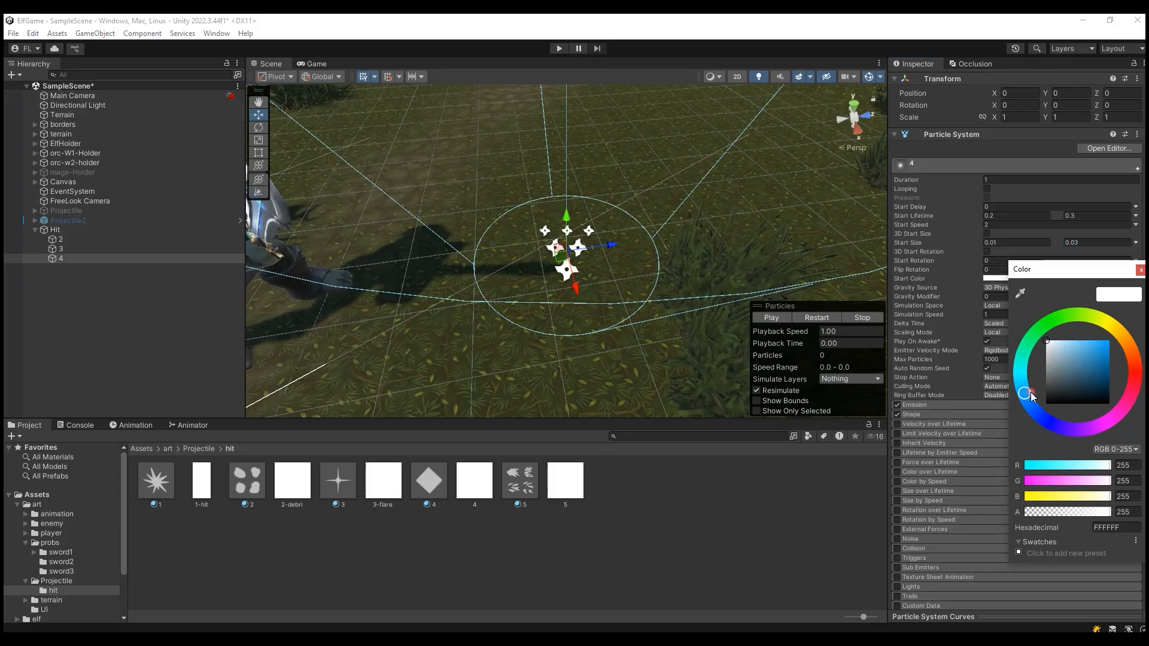
left_click(1089, 340)
left_click(1028, 343)
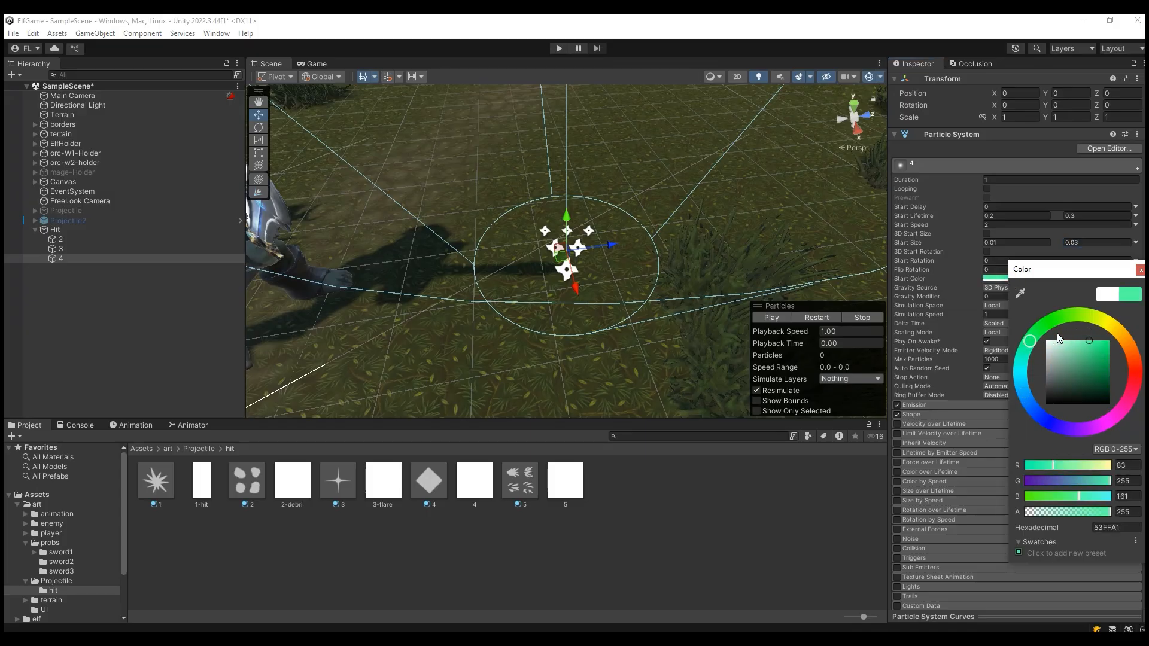
left_click(1141, 269)
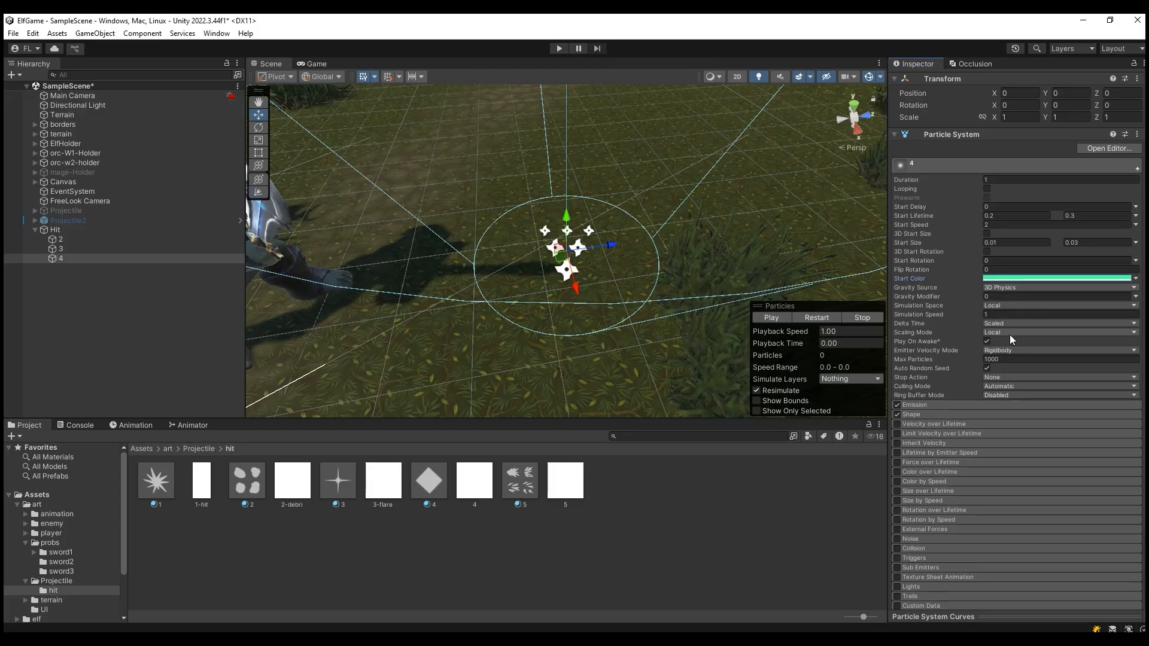
left_click(1010, 334)
left_click(1029, 347)
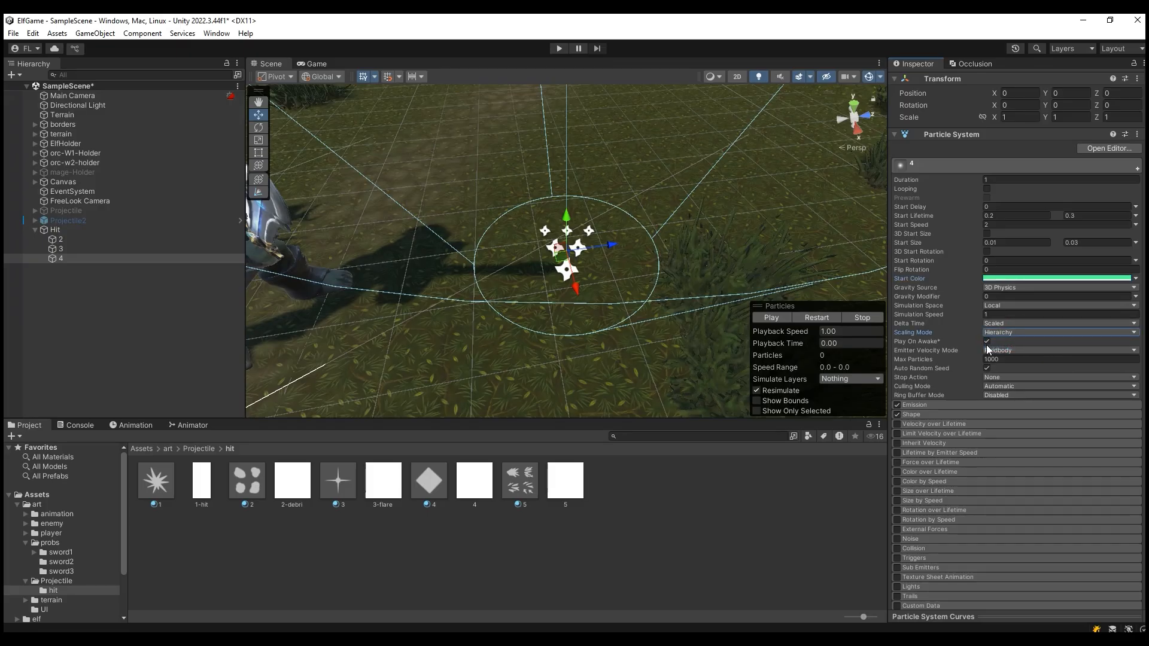
Step: Set system 4's Emitter Velocity Mode to Transform and its Culling Mode to Always Simulate
left_click(988, 350)
left_click(1023, 362)
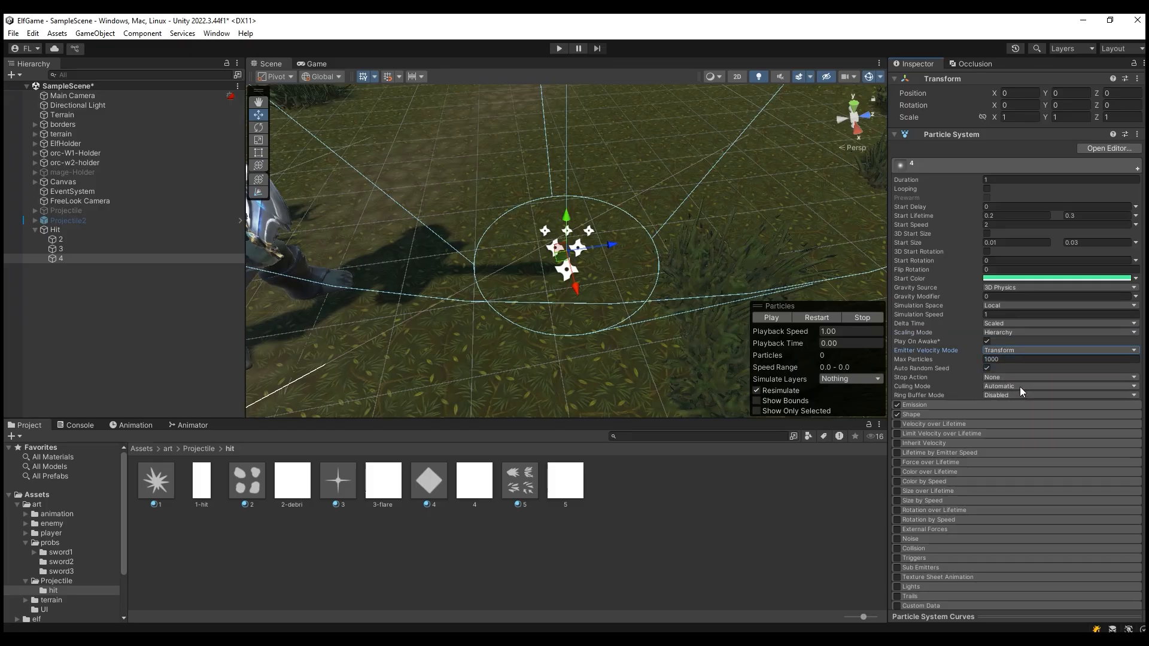
left_click(1022, 386)
left_click(1032, 439)
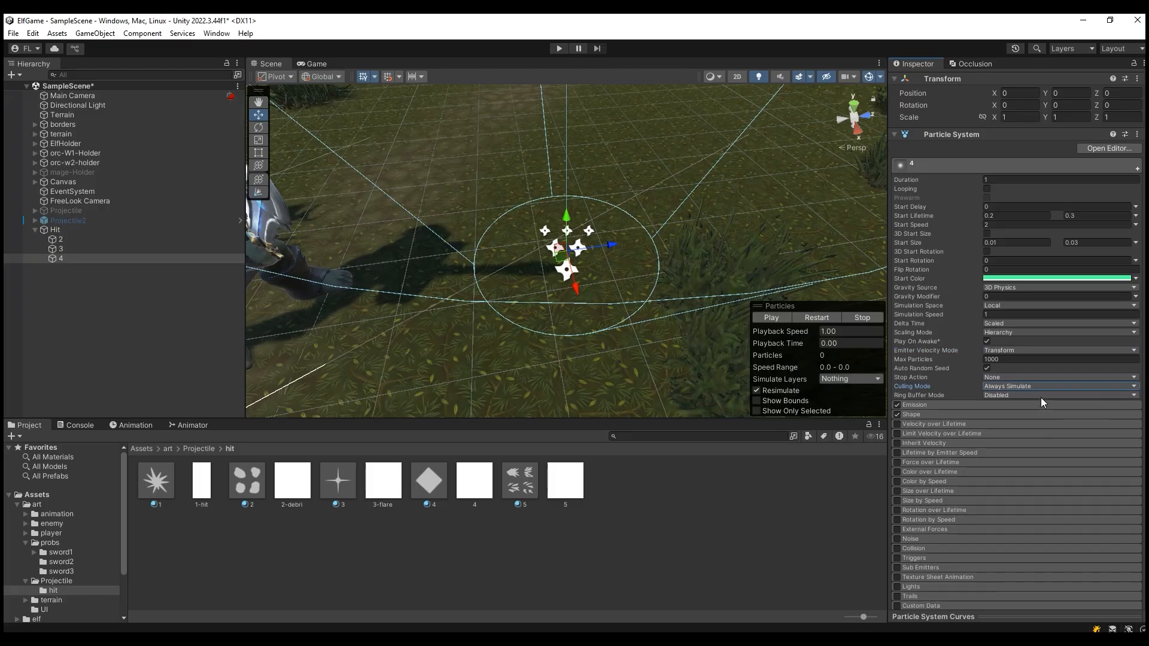
Step: Set the Rate over Time in system 4's Emission module to 0
scroll(989, 422, "down", 3)
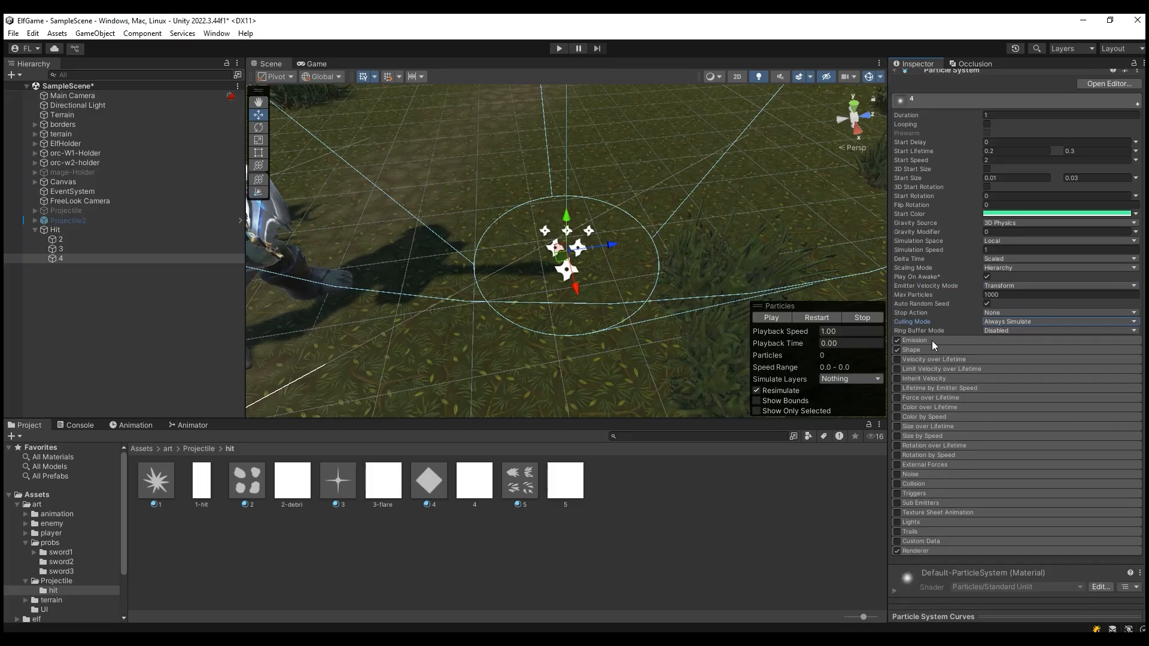
left_click(932, 340)
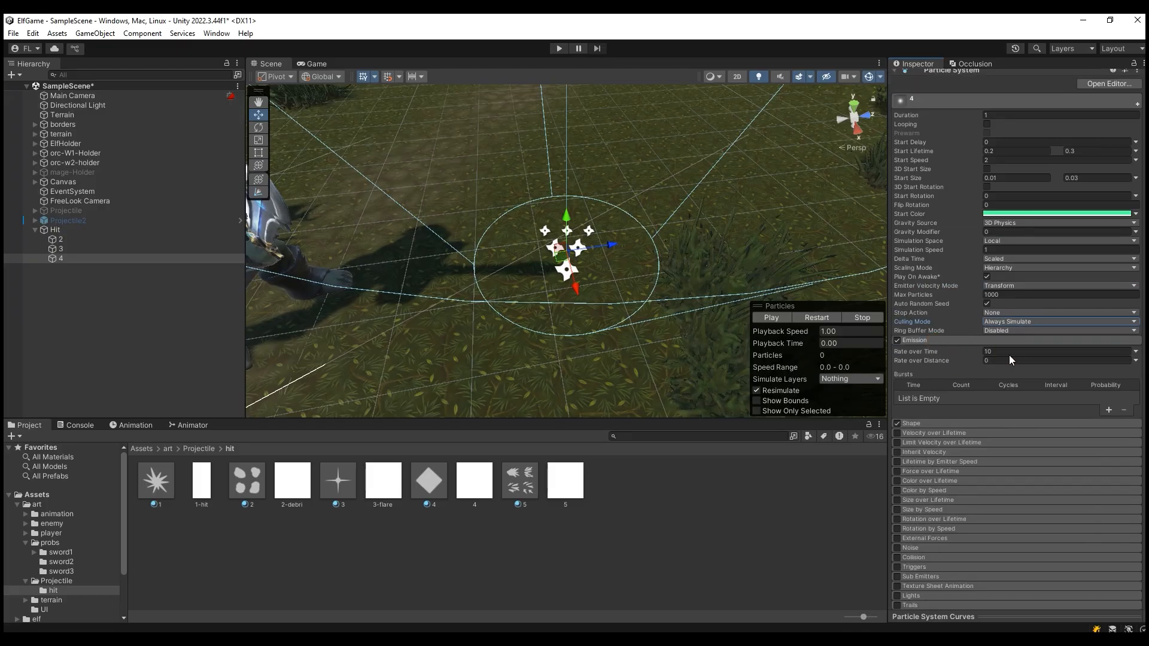
left_click(1003, 351)
type("0")
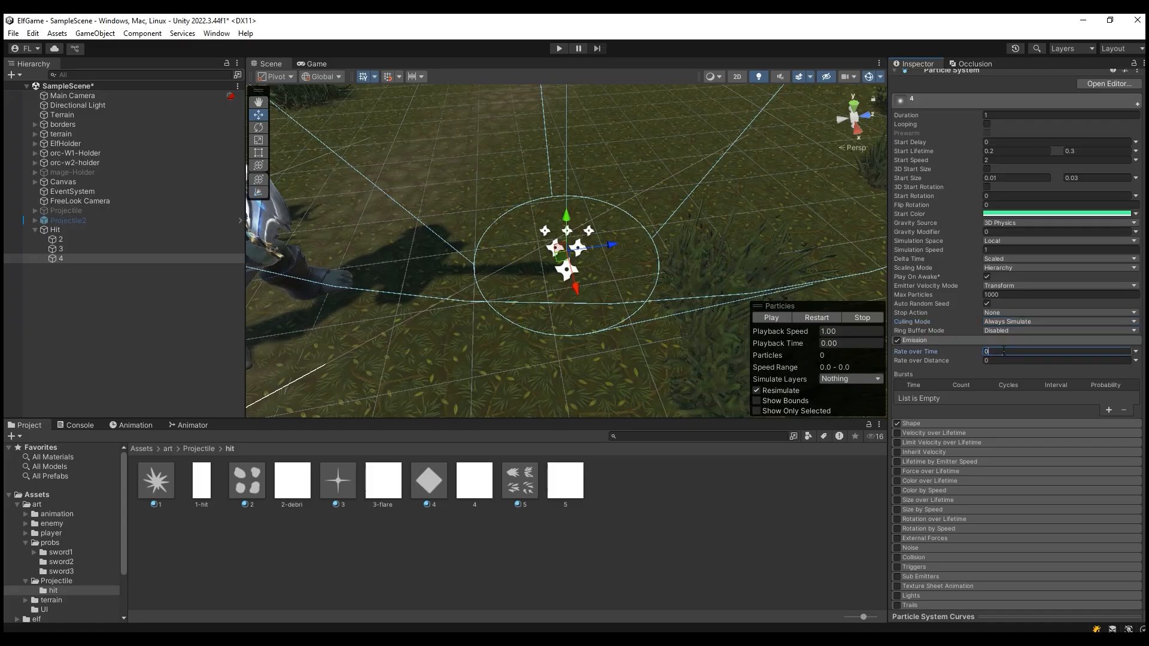
Step: Add an emission burst to system 4 with a random count between 15 and 20
left_click(1109, 410)
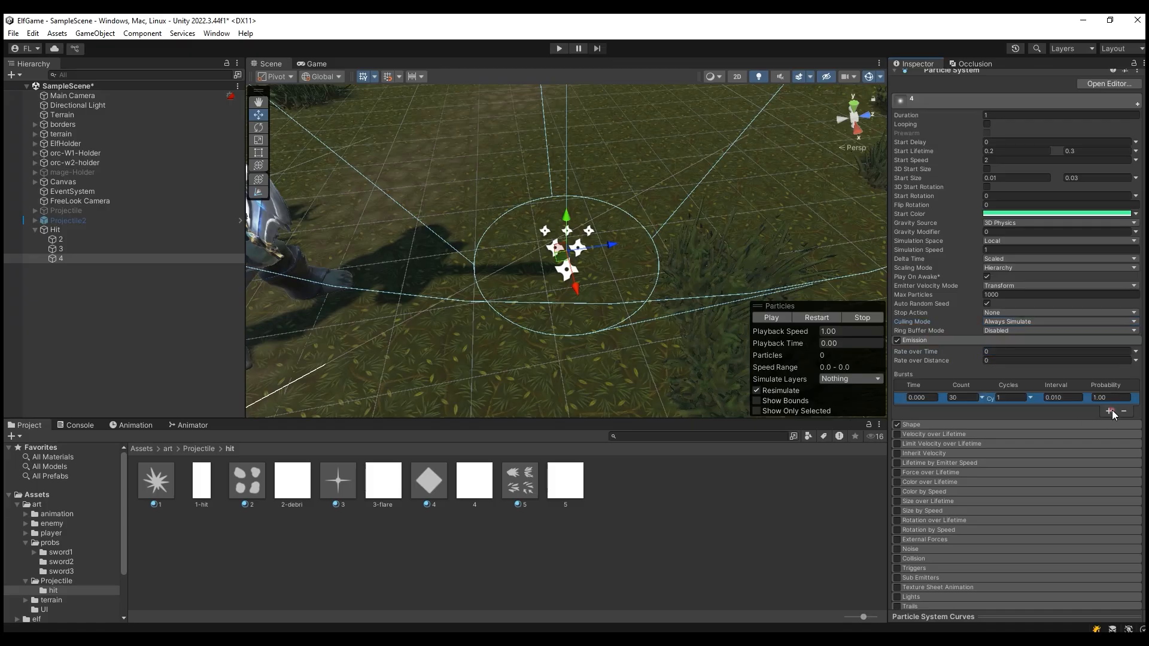
left_click(981, 397)
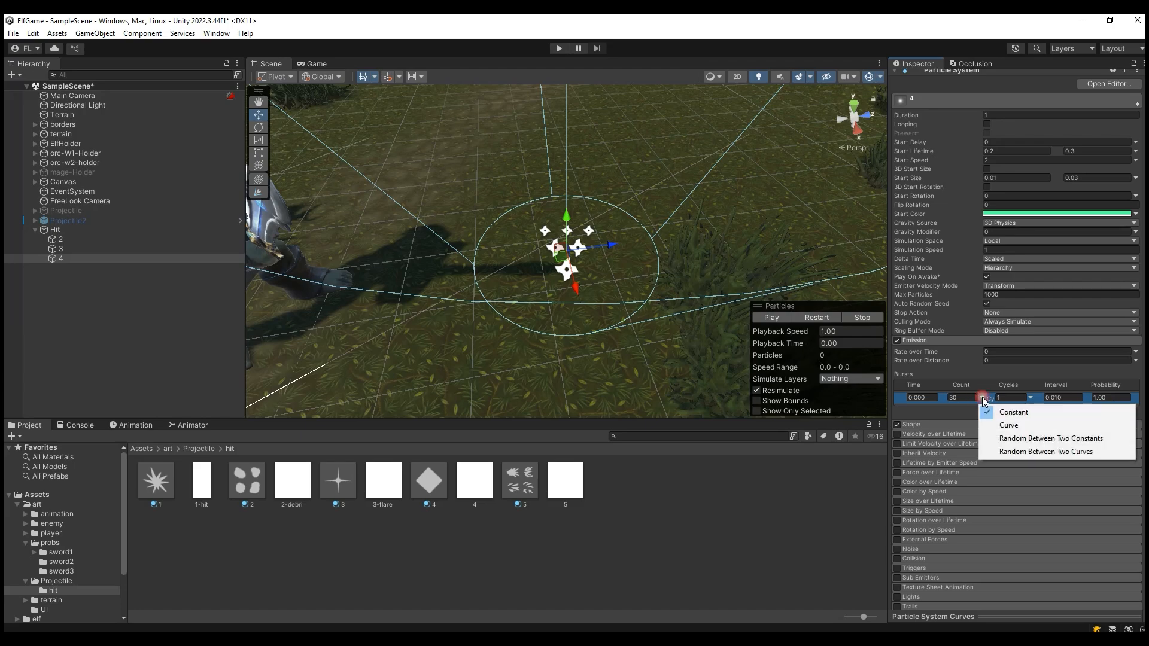
left_click(1017, 438)
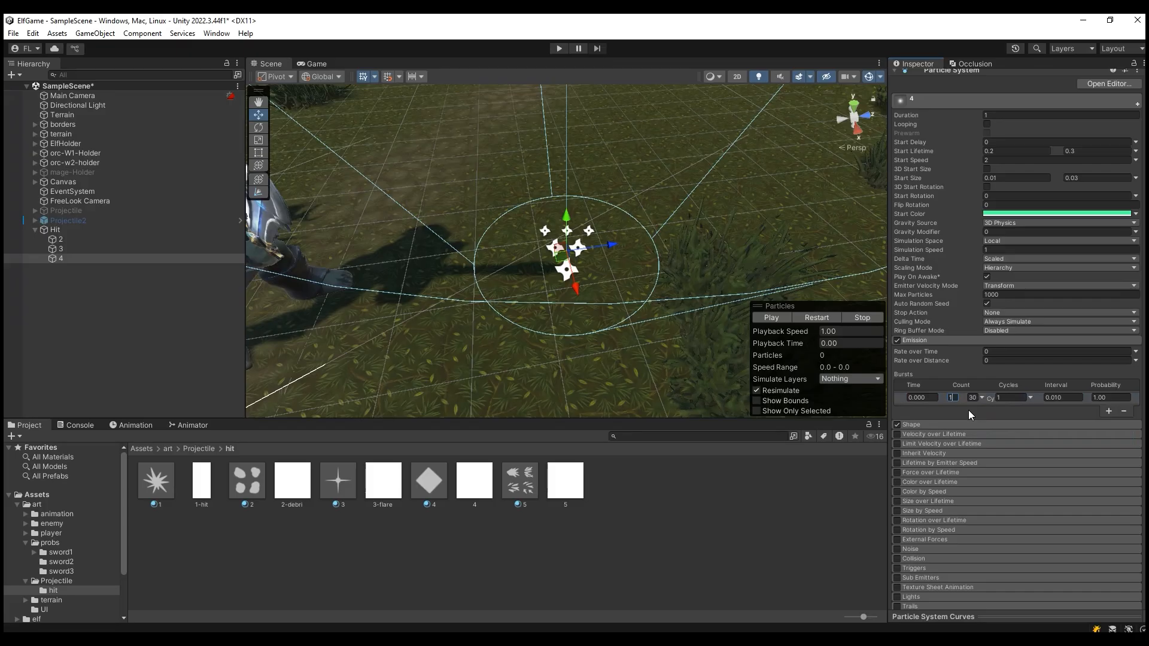
left_click(972, 397)
type("2")
type("3")
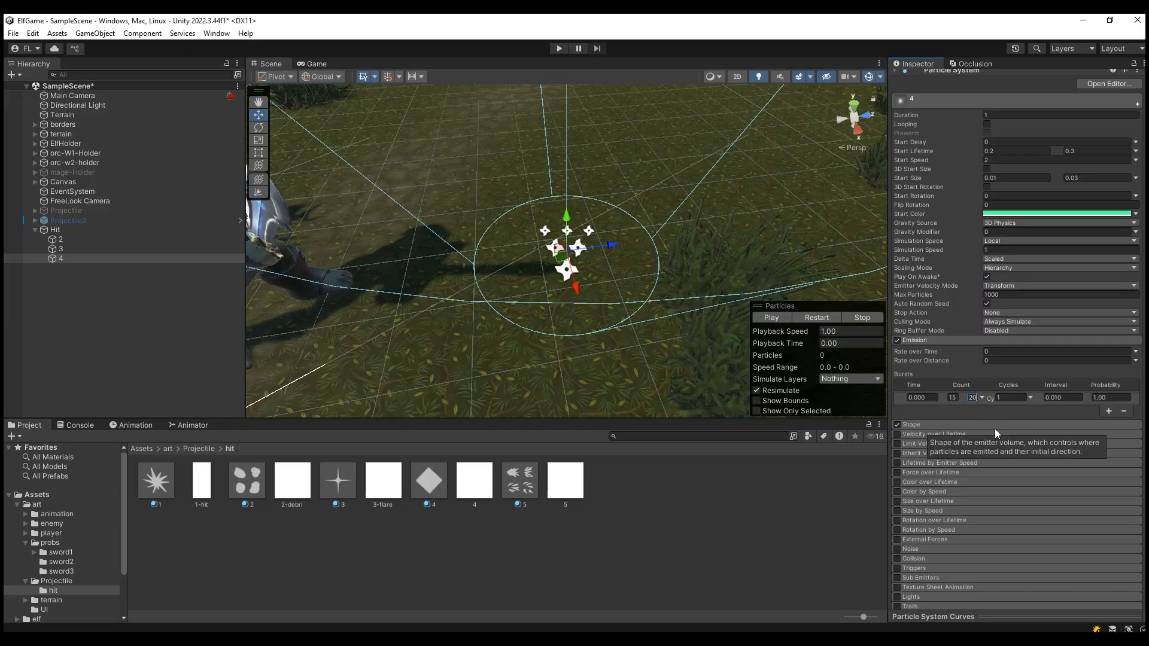
Step: Change system 4's emitter shape to Sphere with a radius of 0.01
left_click(941, 425)
scroll(963, 443, "down", 1)
left_click(1011, 403)
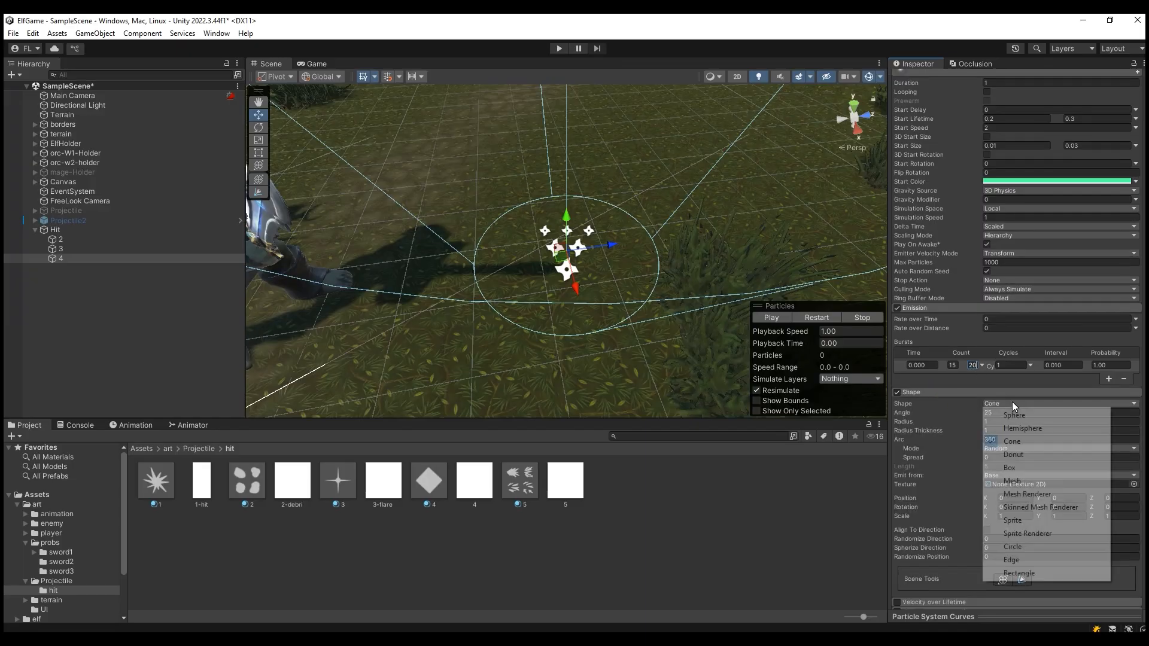
left_click(1019, 419)
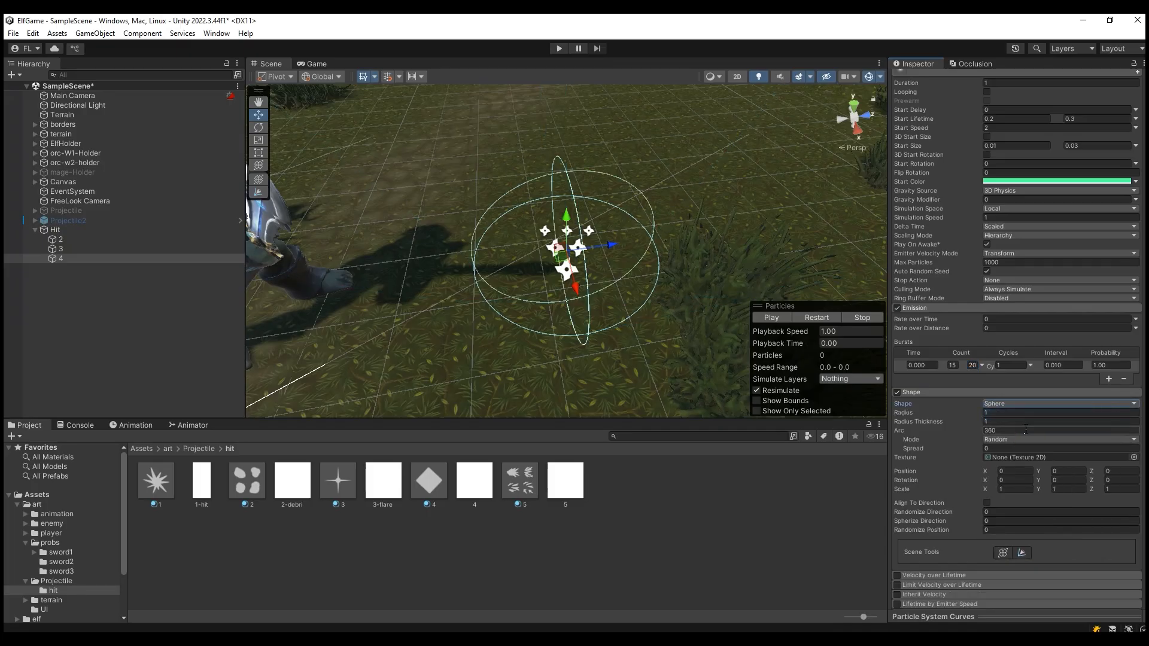
left_click(1006, 413)
type("0.01")
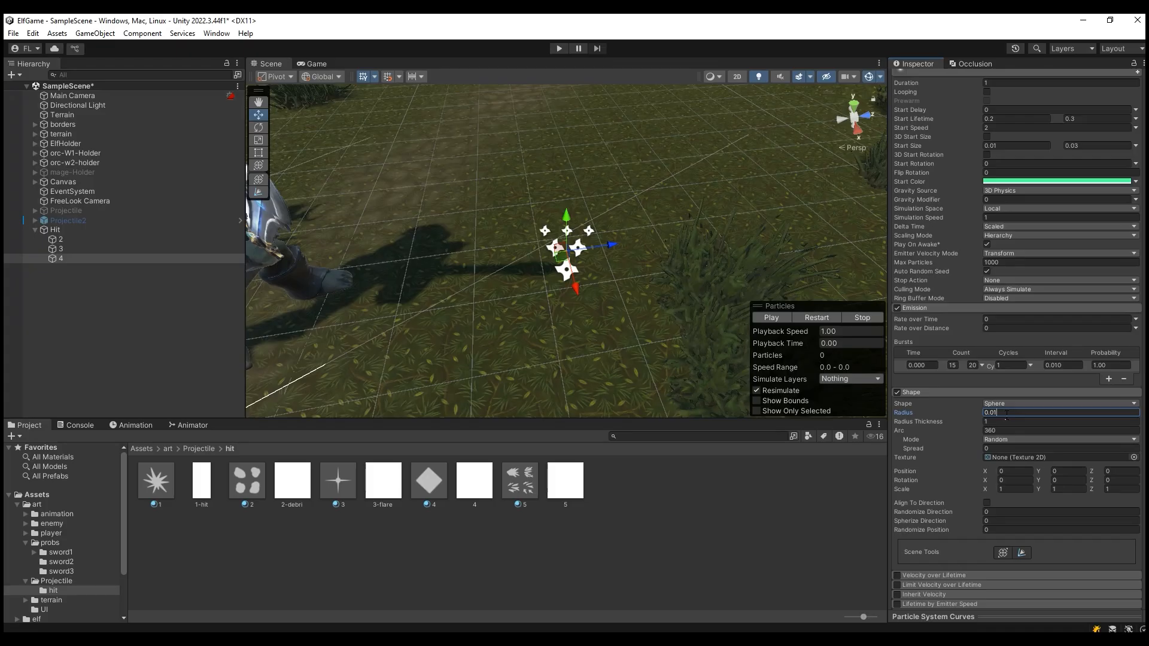
left_click(965, 431)
Step: Enable system 4's Limit Velocity over Lifetime module and show its settings
scroll(940, 447, "down", 4)
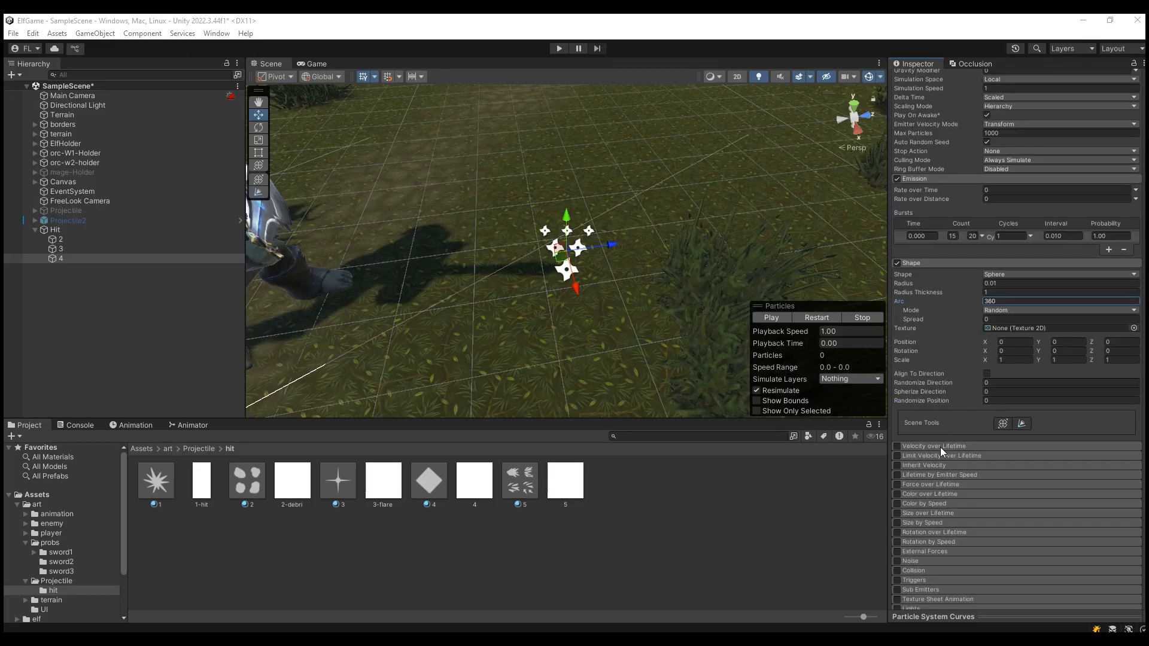
left_click(907, 456)
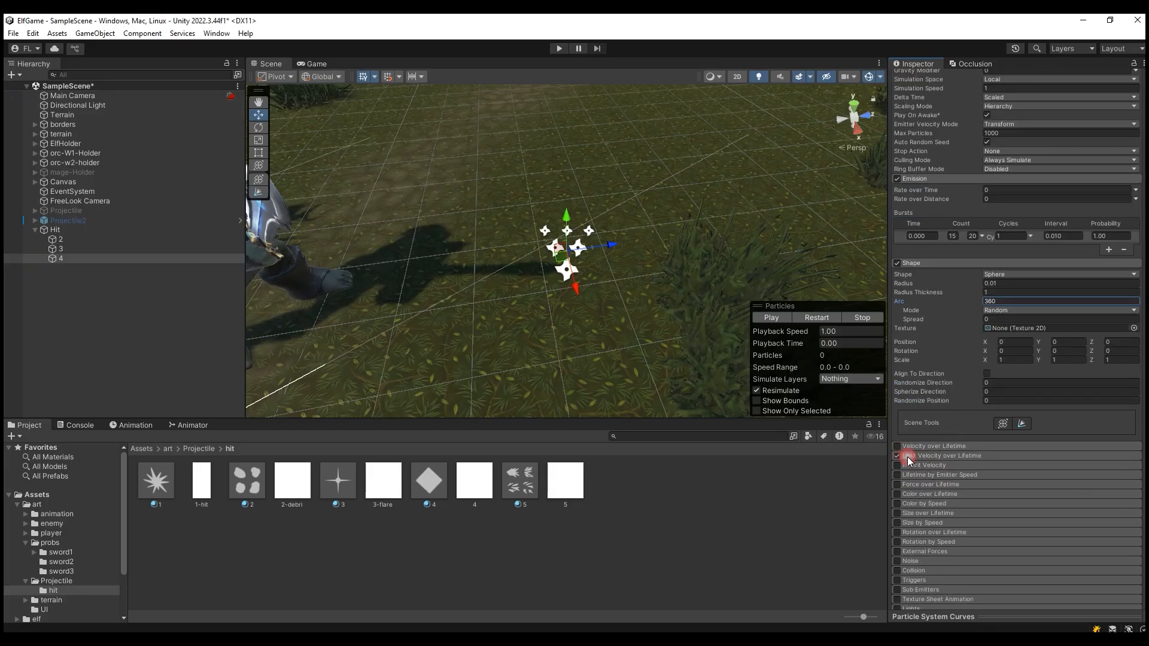
left_click(919, 457)
scroll(1038, 490, "down", 3)
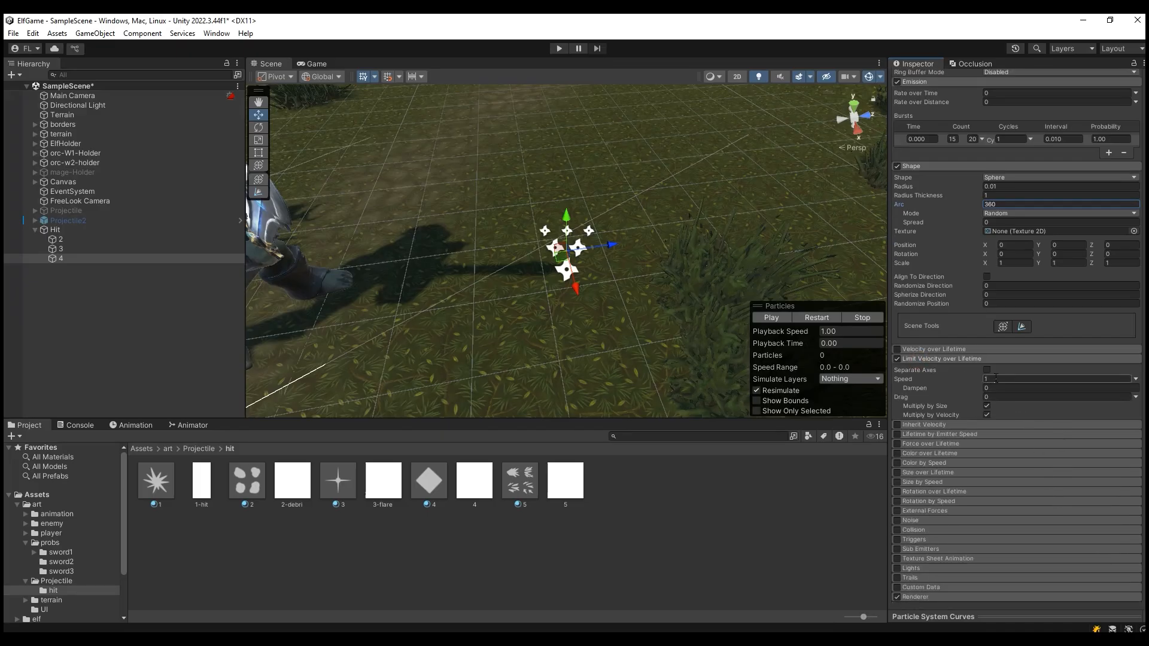
Step: Limit system 4's velocity with Speed random between 0 and 0.3 and Dampen 0.05, with Multiply by Size and Multiply by Velocity off
left_click(1135, 379)
left_click(1098, 417)
left_click(1018, 379)
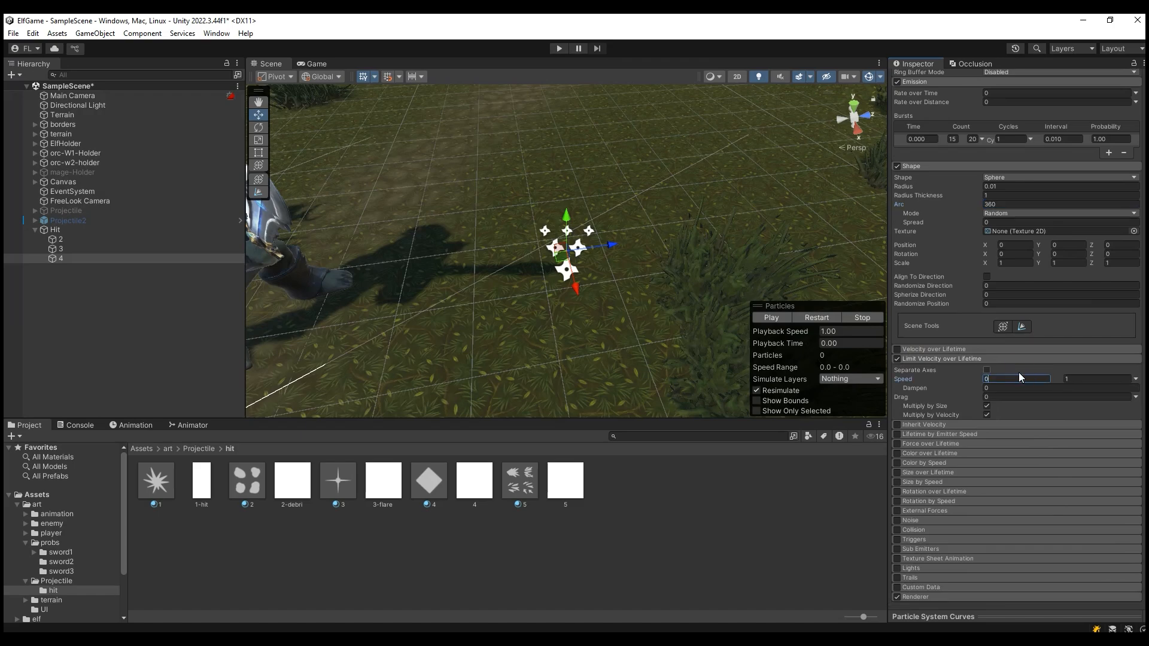
left_click(1081, 377)
left_click(997, 388)
left_click(987, 406)
Step: Enable Color over Lifetime on system 4 with a white gradient, alpha 0 at both ends and opaque keys at about 15% and 68%
left_click(901, 454)
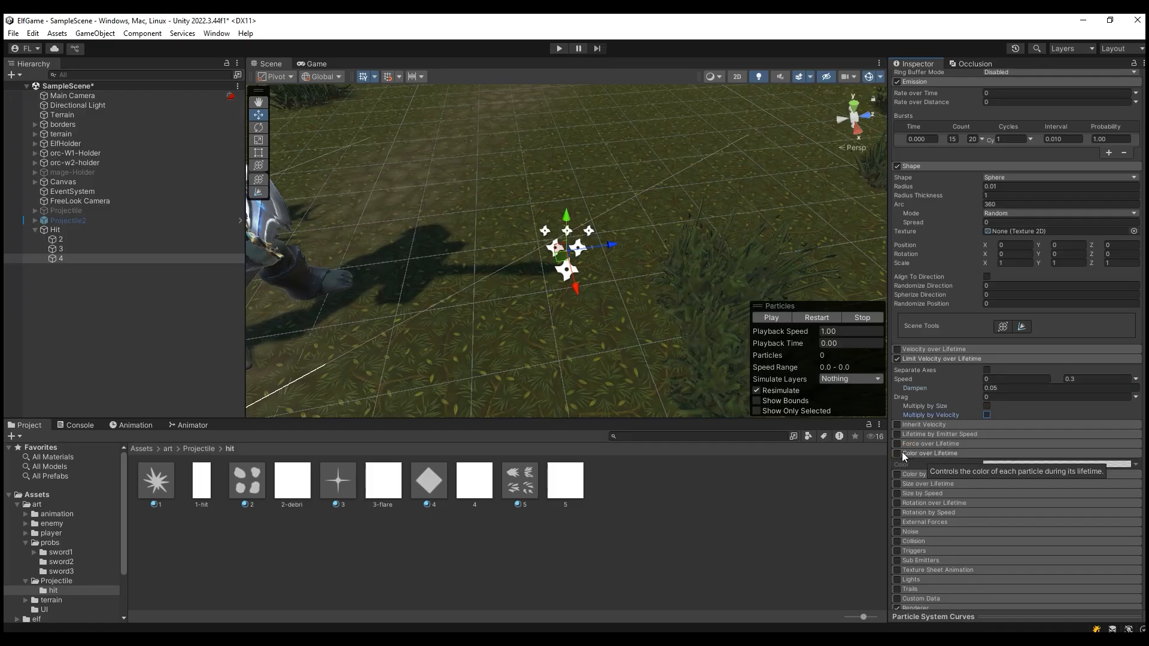
left_click(902, 453)
left_click(897, 454)
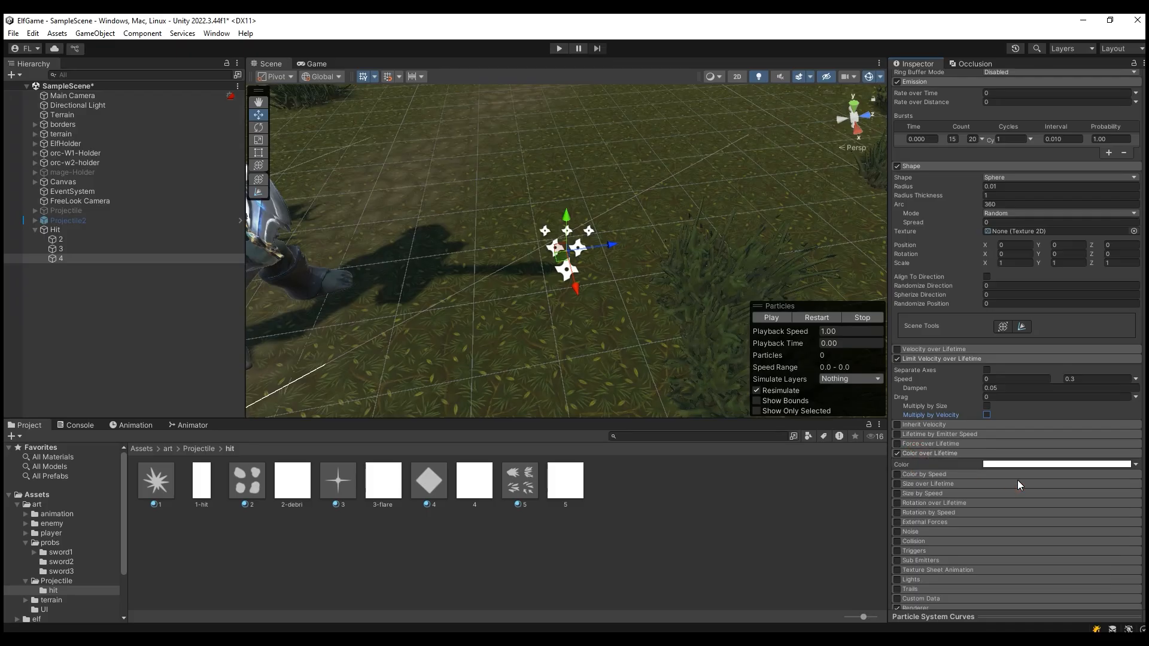
scroll(1017, 480, "down", 2)
left_click(1025, 400)
left_click(929, 327)
left_click(1034, 327)
left_click(1100, 328)
left_click_drag(974, 380, 890, 348)
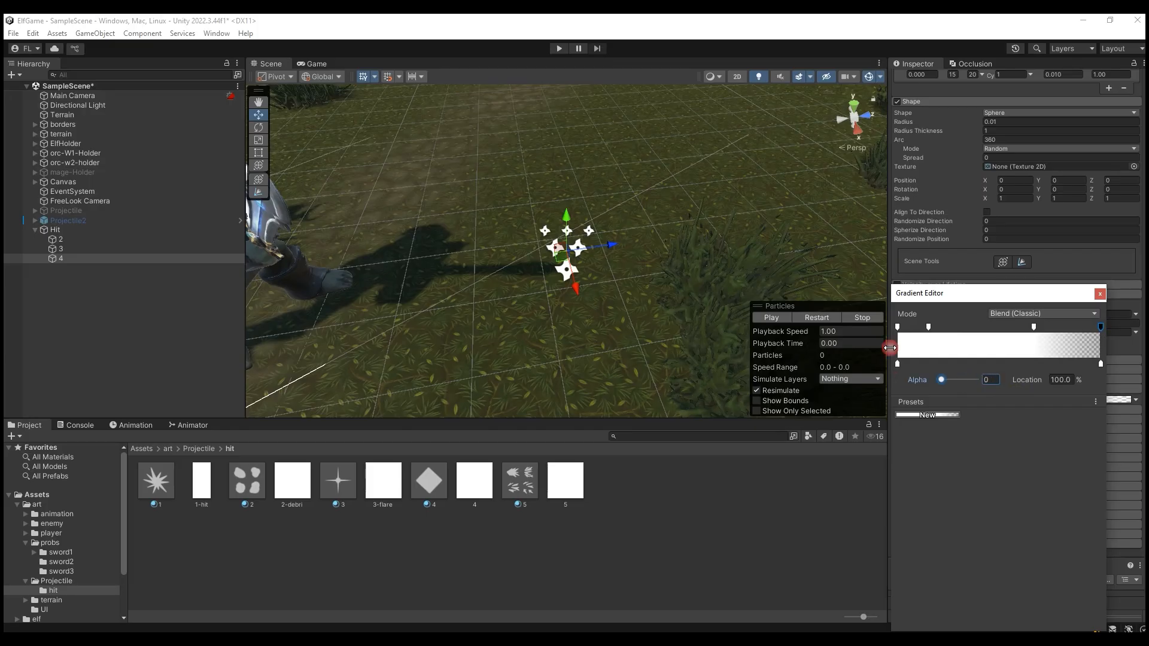
left_click(897, 327)
left_click_drag(968, 379, 937, 381)
left_click(1100, 294)
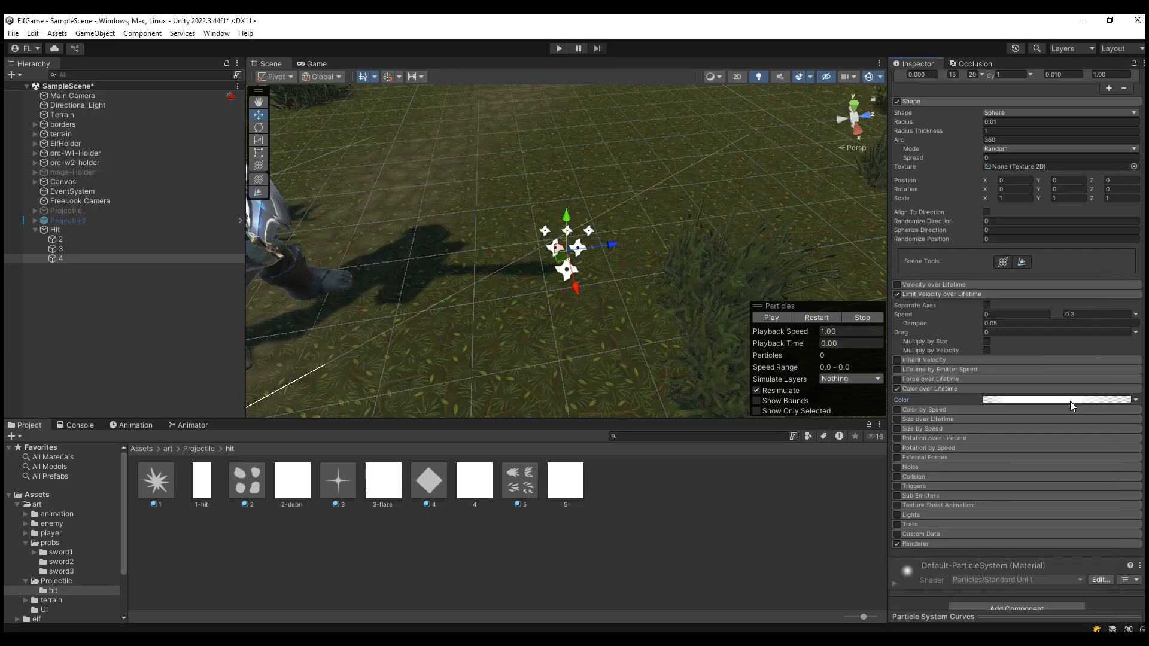
Step: Enable Size over Lifetime on system 4 and set its Render Mode to Stretched Billboard with Length Scale 4
left_click(925, 417)
left_click(896, 418)
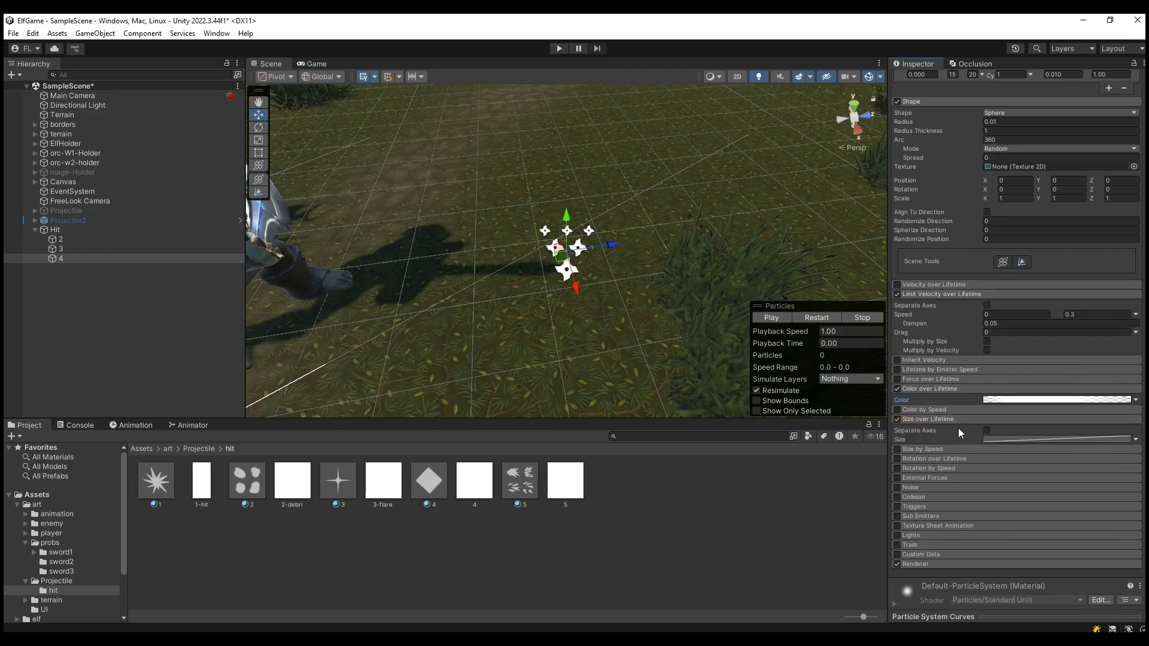
scroll(994, 526, "down", 1)
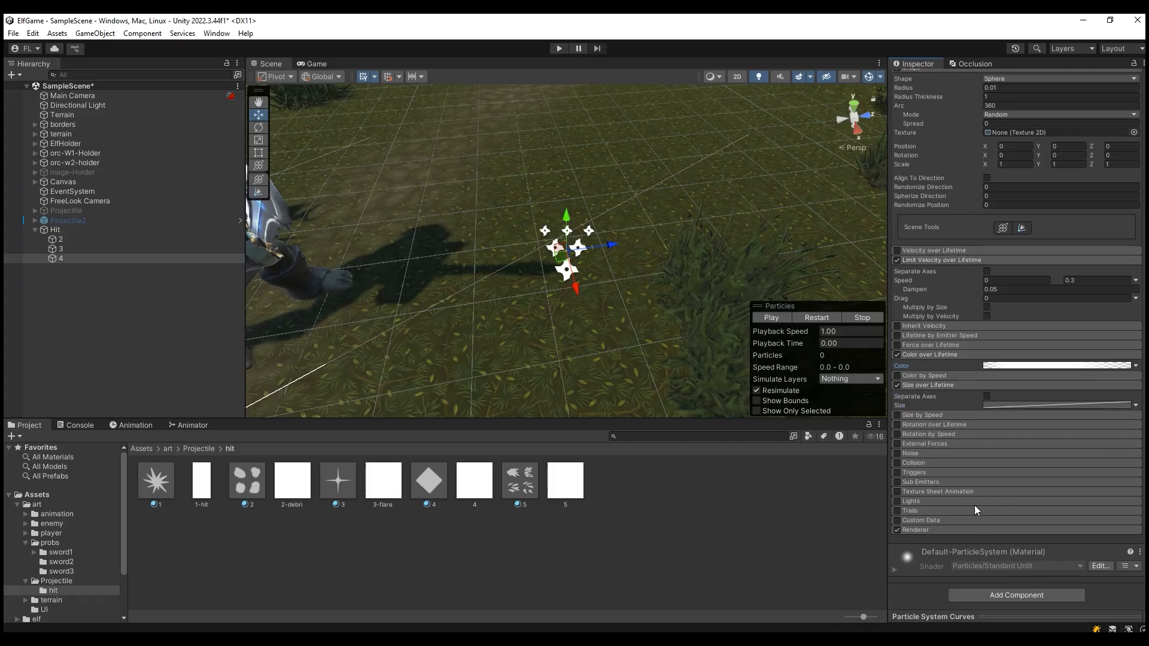
left_click(924, 535)
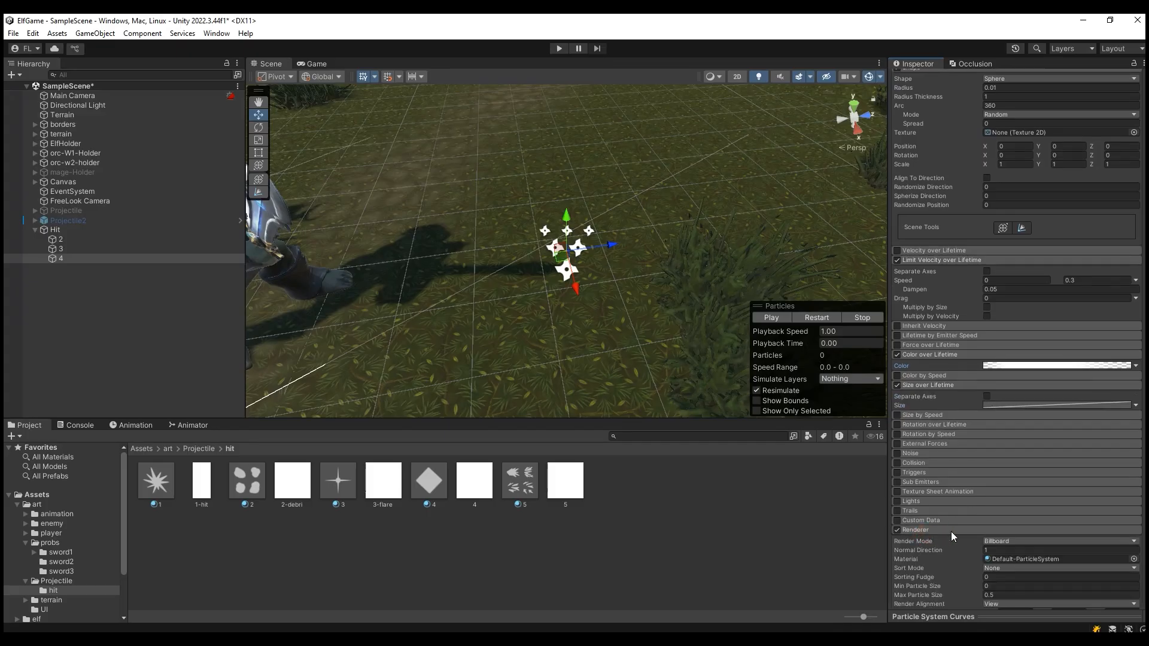
scroll(951, 532, "down", 4)
left_click(1021, 411)
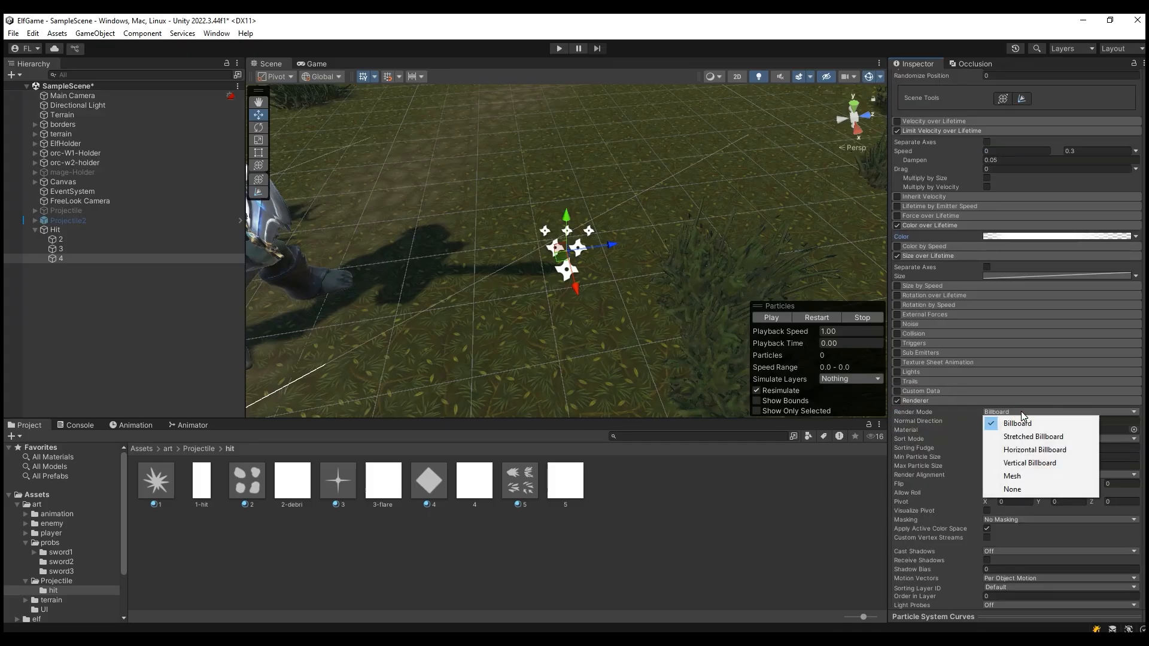
left_click(1023, 437)
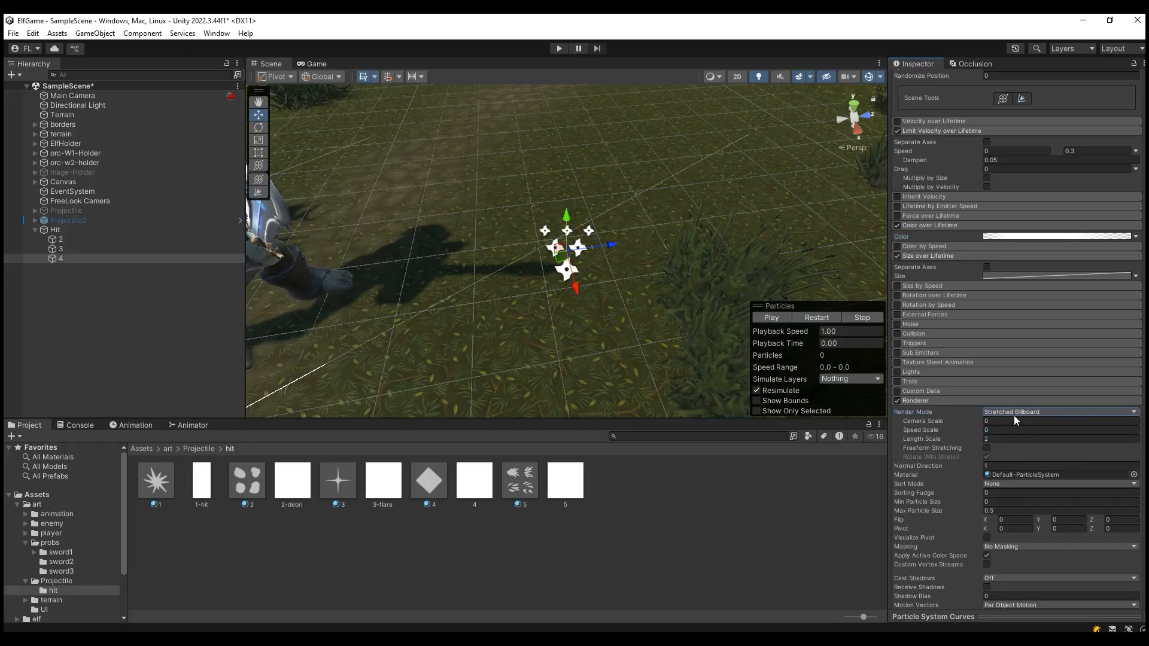
left_click(996, 439)
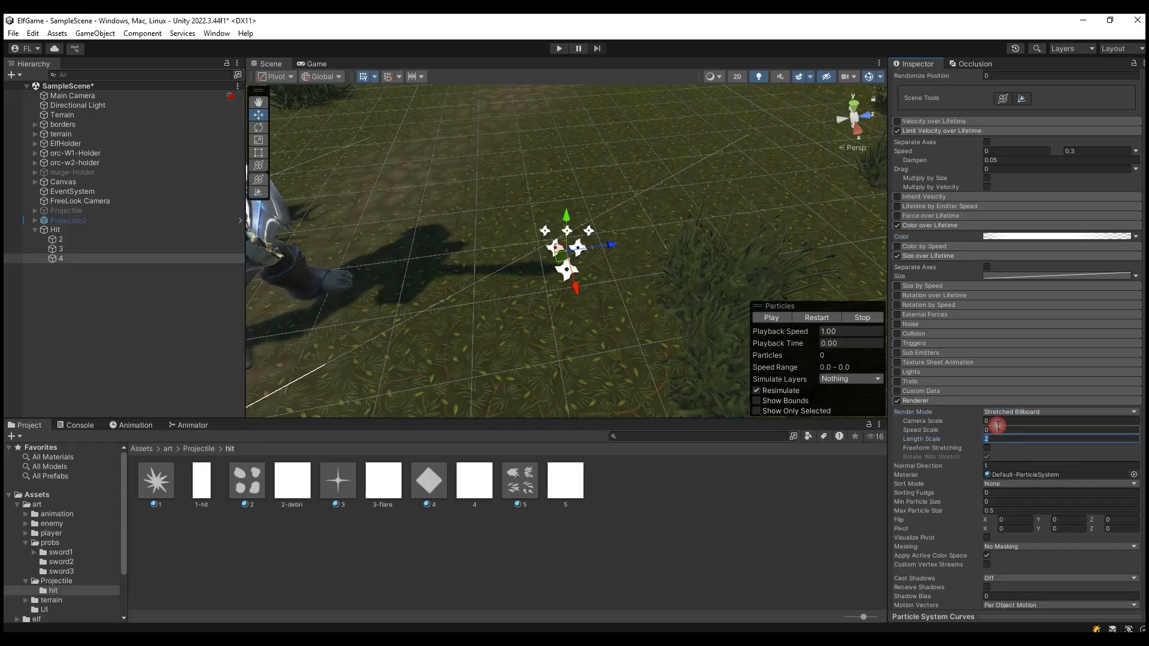
type("4")
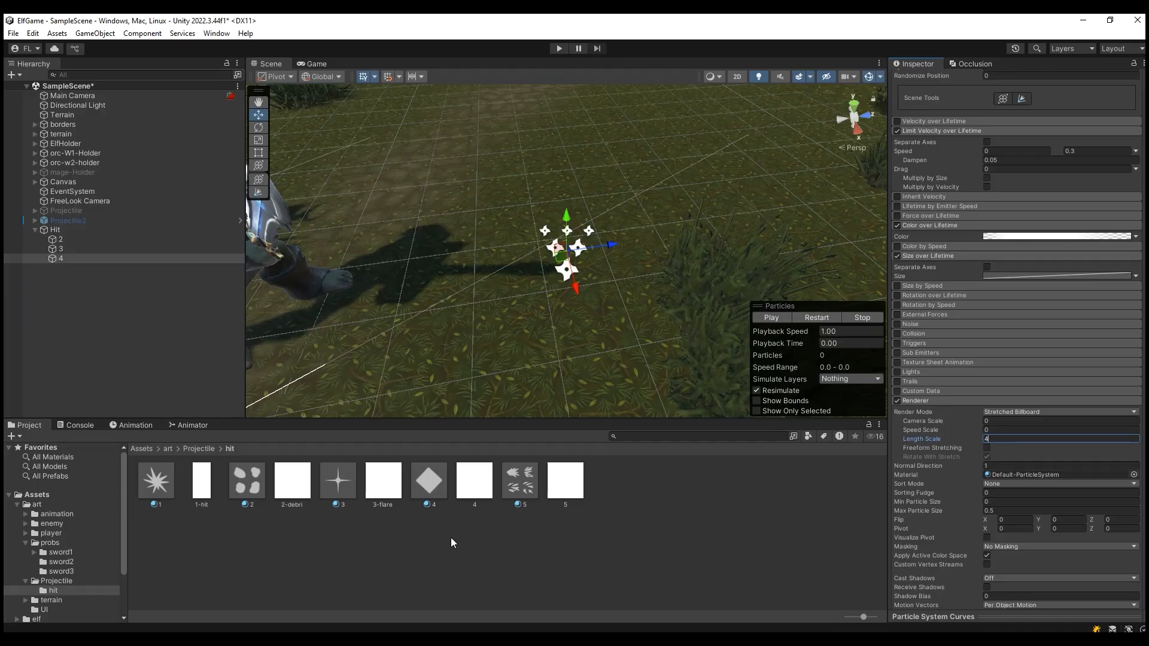
Step: Assign material 4 to system 4's renderer and turn off Apply Active Color Space
left_click_drag(437, 490, 1041, 481)
left_click(987, 557)
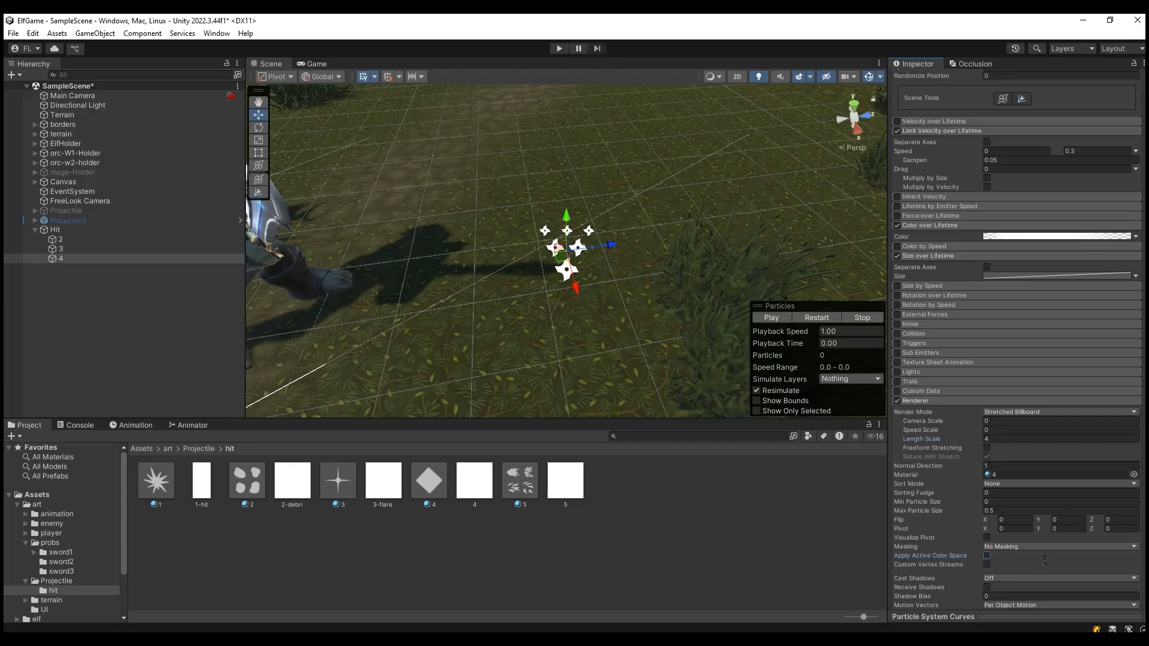
scroll(1044, 559, "down", 3)
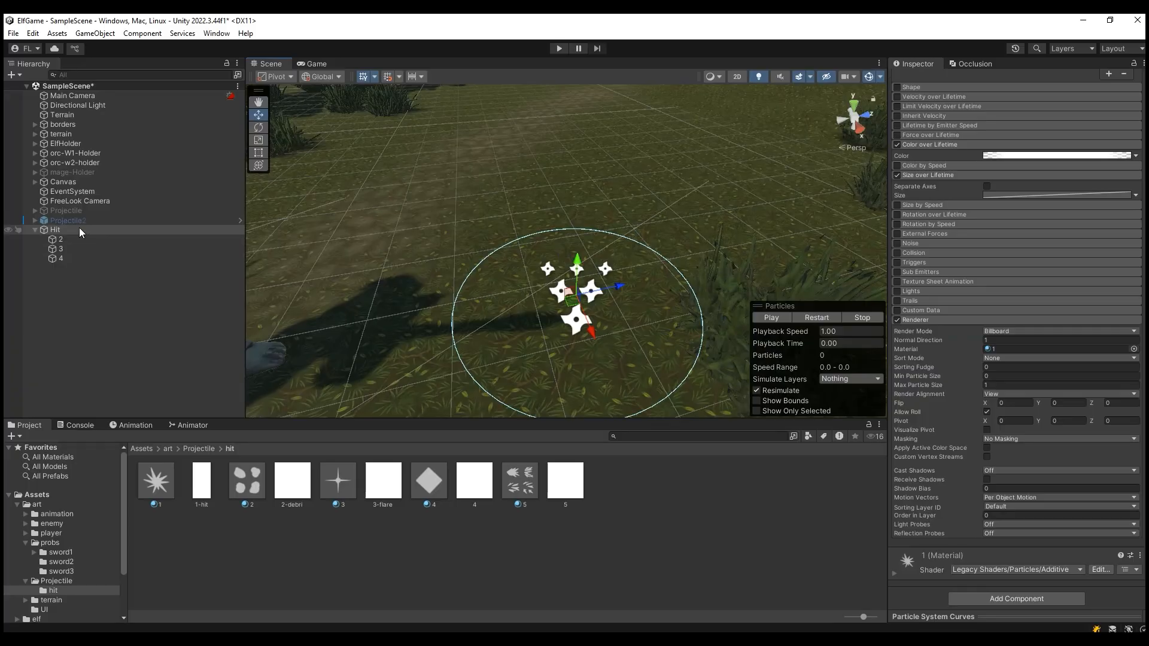
Step: Create a new particle system as a child of Hit and name it 5
right_click(77, 228)
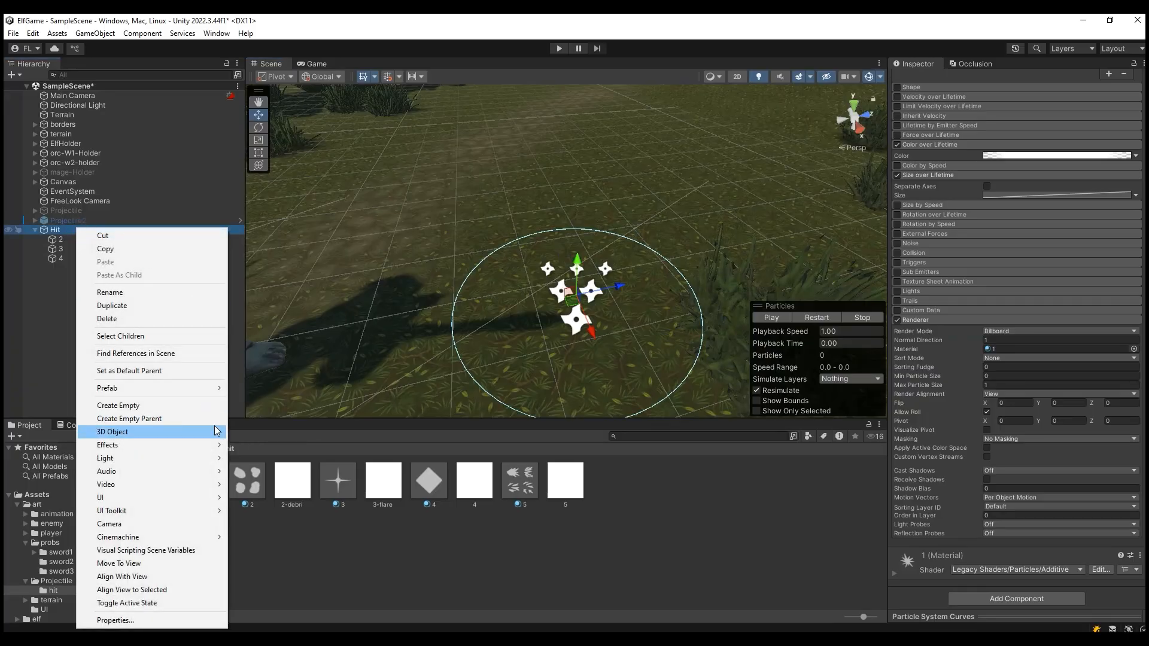
mouse_move(210, 446)
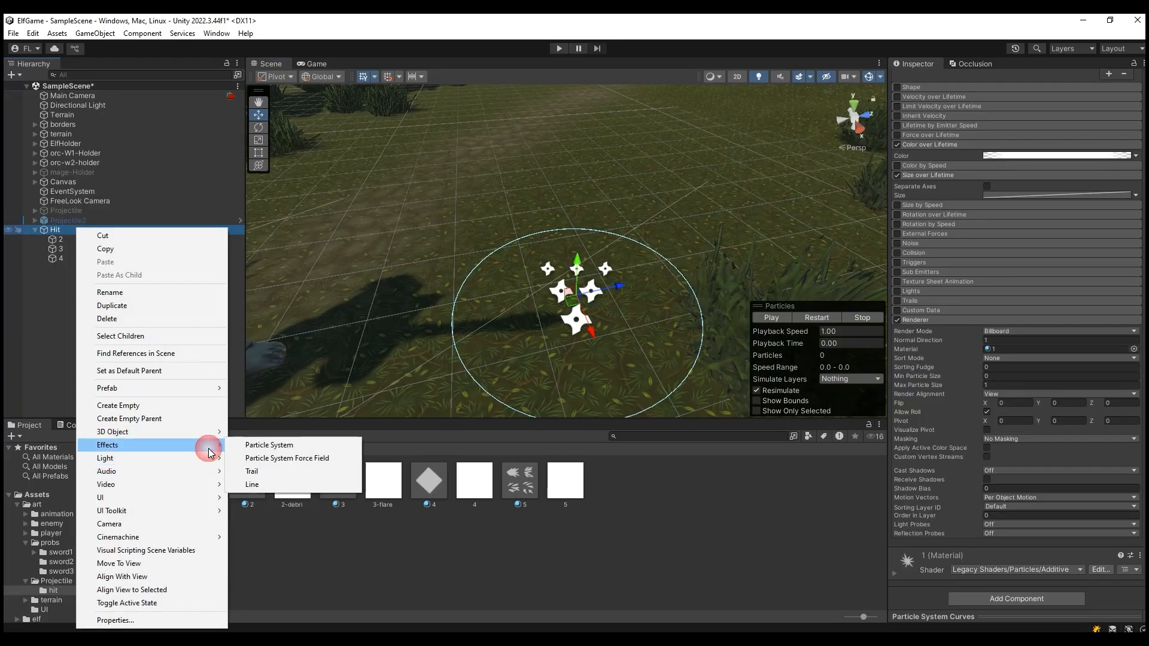
left_click(266, 445)
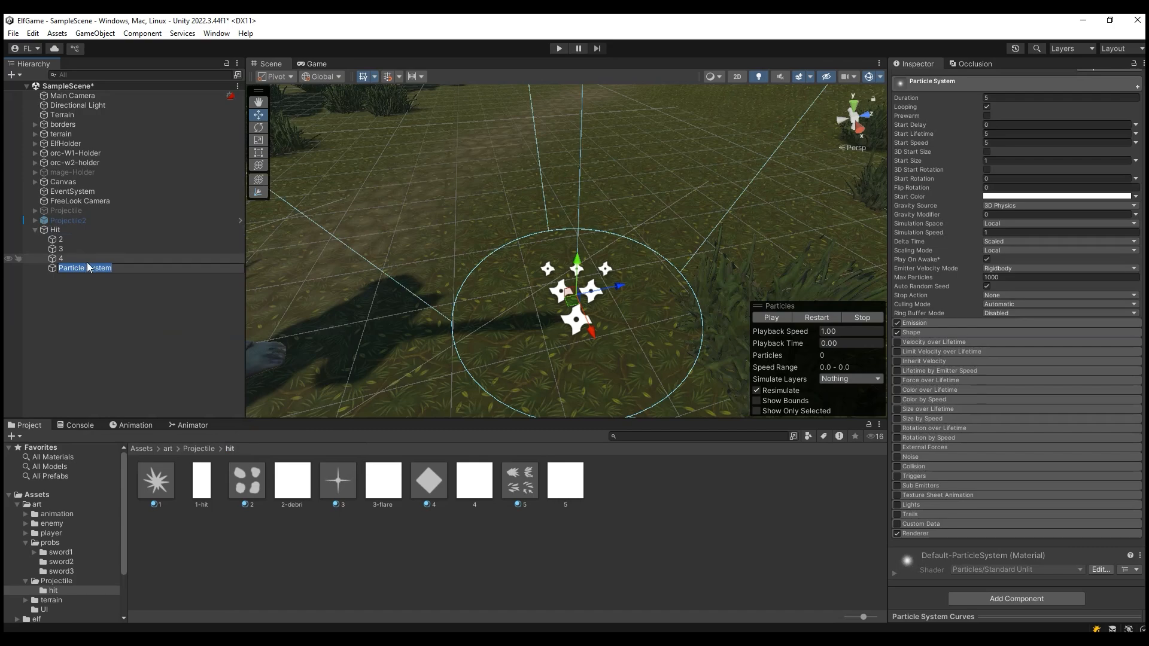
type("5")
key("Return")
Step: Set system 5's Duration to 1 and turn off Looping
left_click(1014, 212)
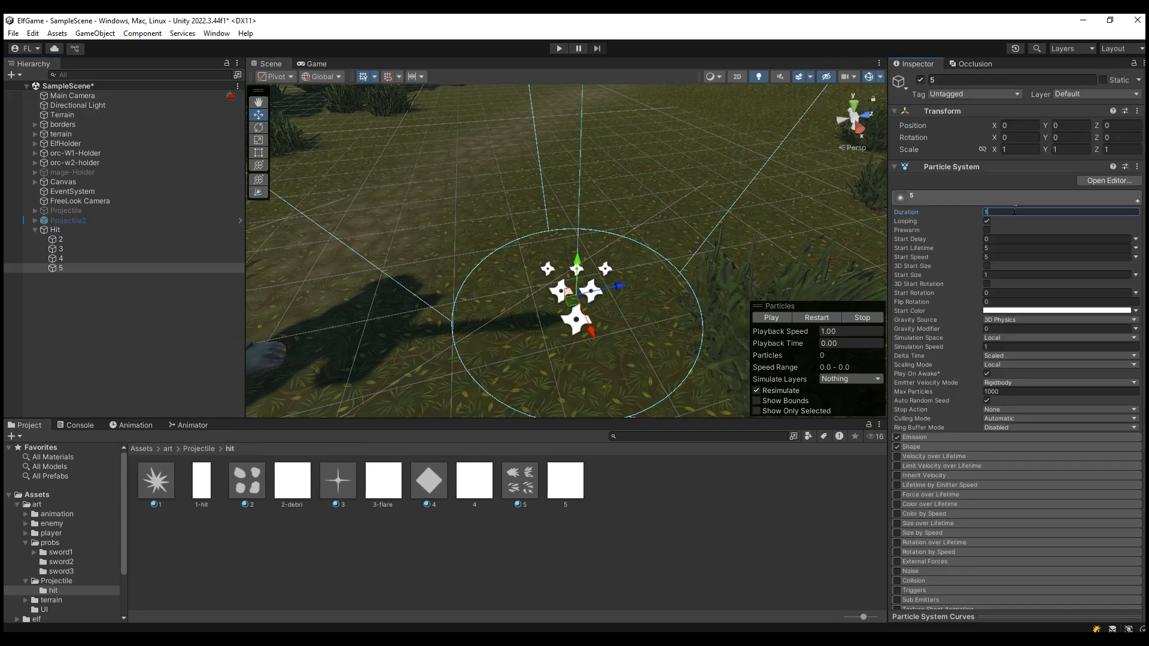
left_click(988, 222)
Step: Set system 5's Start Lifetime to random between 0.1 and 0.2, and its Start Speed to 0.001
left_click(1018, 246)
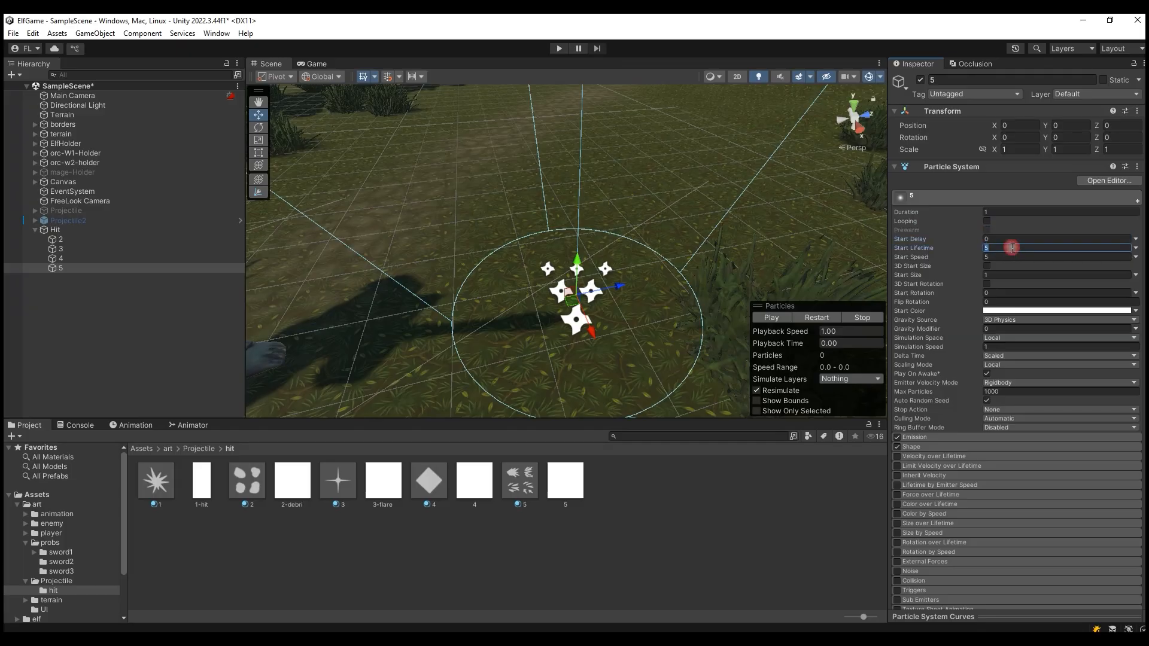
left_click(1139, 252)
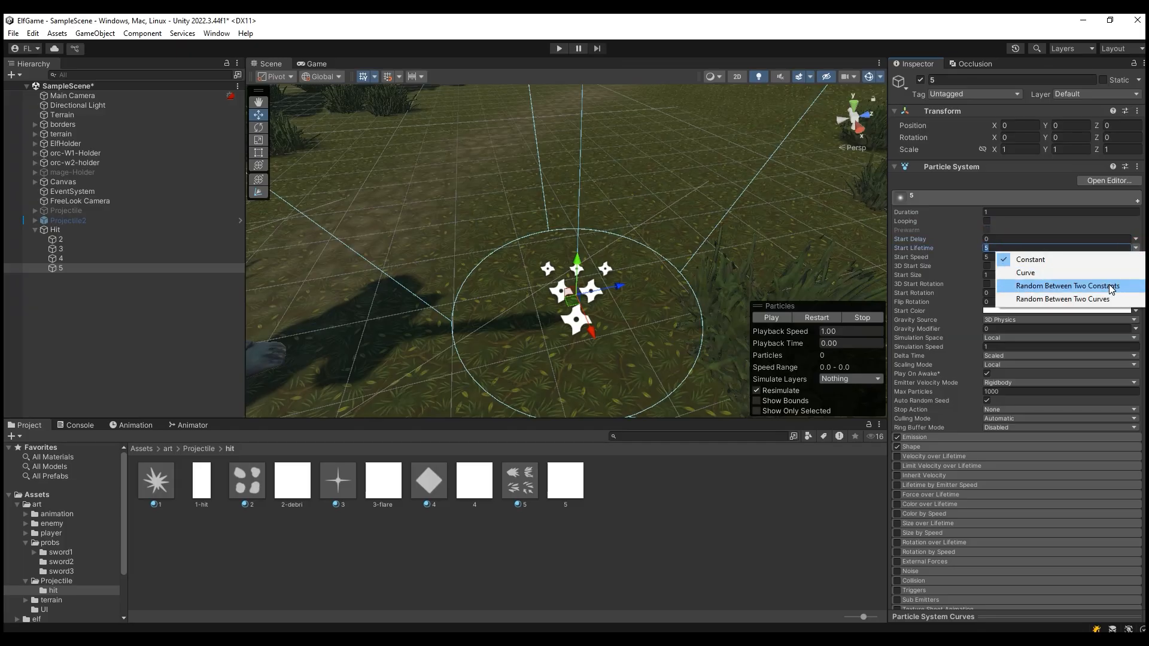
left_click(1041, 282)
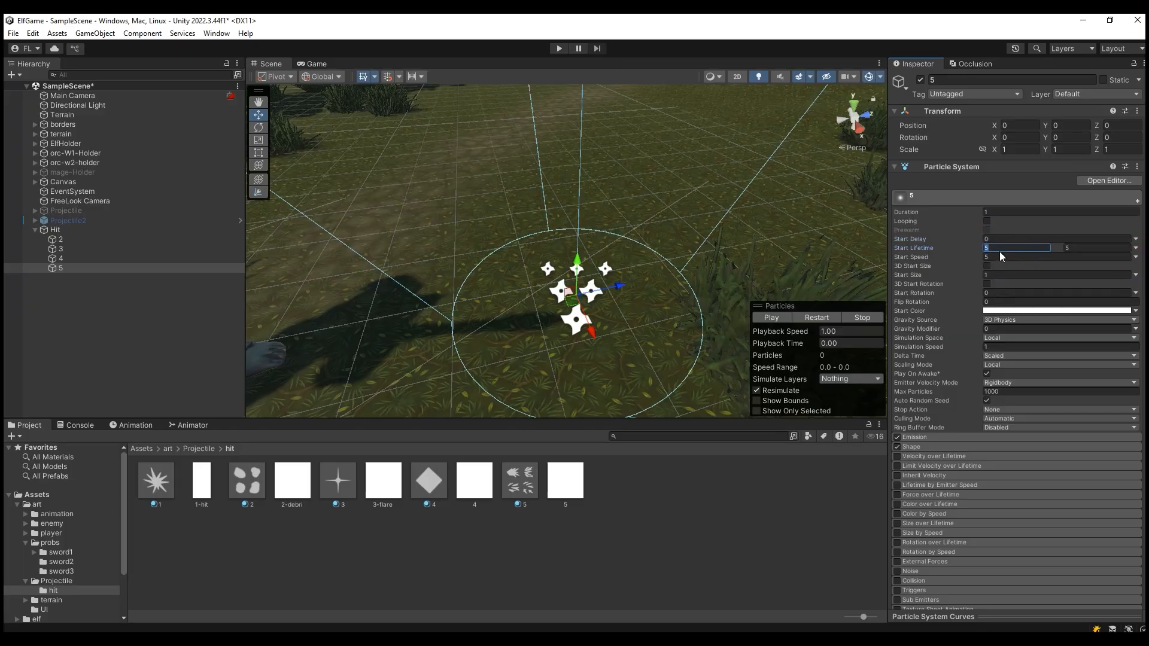
left_click(1000, 250)
type("0.1")
left_click(1094, 249)
left_click(995, 257)
type("0.001")
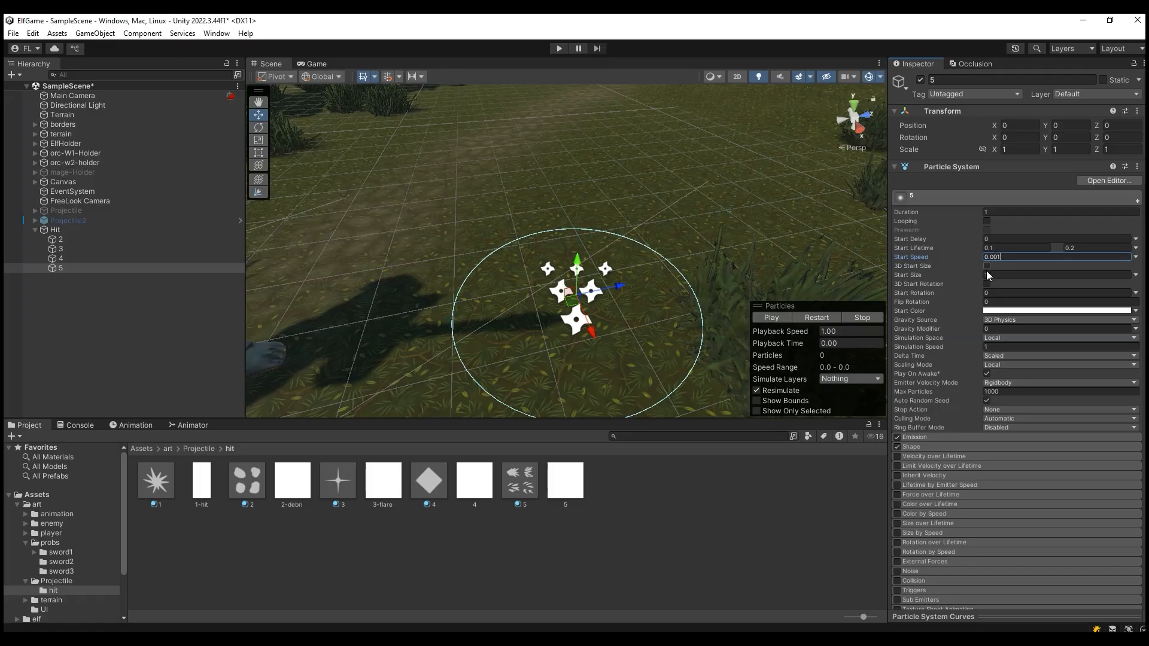
Step: Set system 5's Start Size to random between two constants, 0.15 and 0.3
left_click(996, 274)
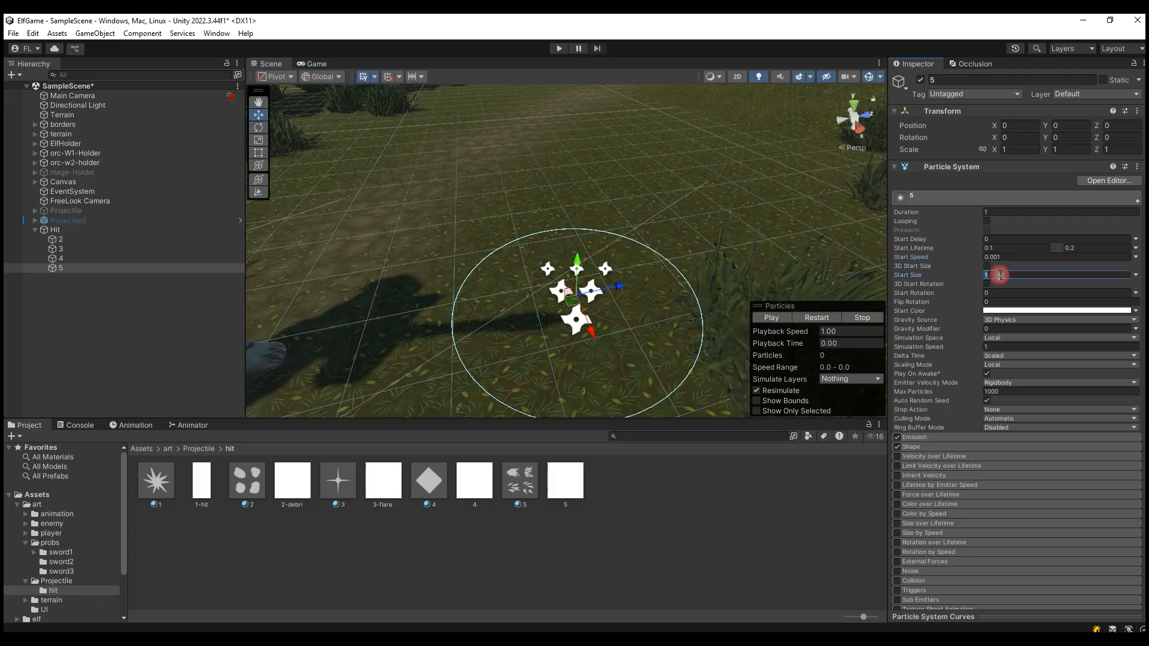
left_click(1136, 274)
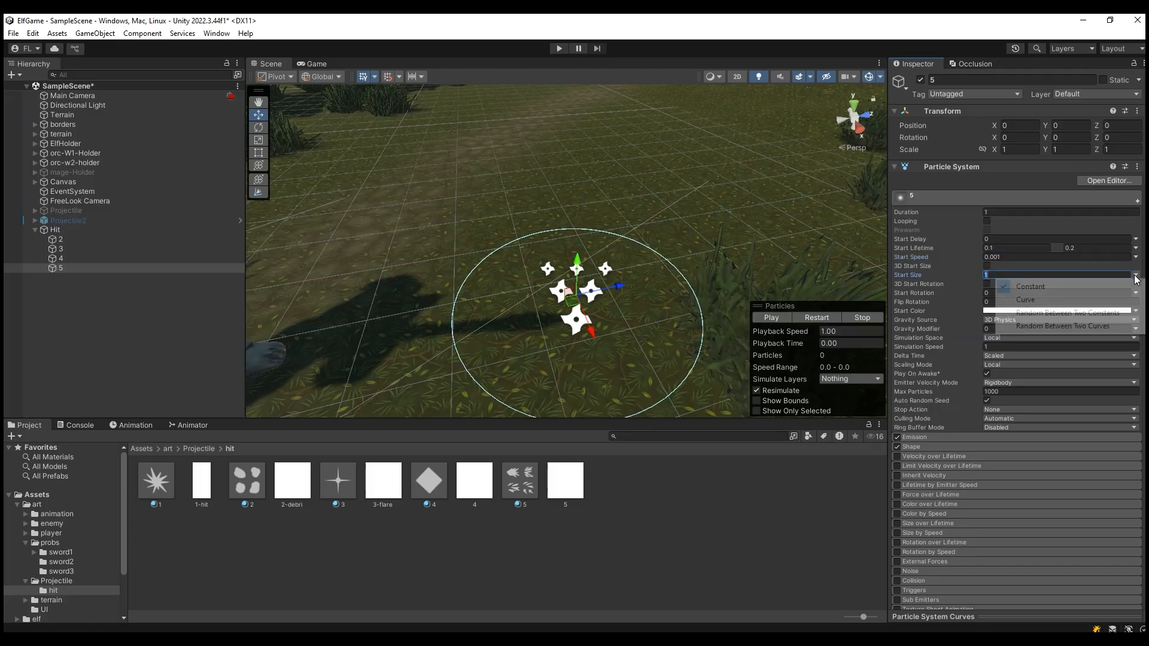
left_click(1102, 314)
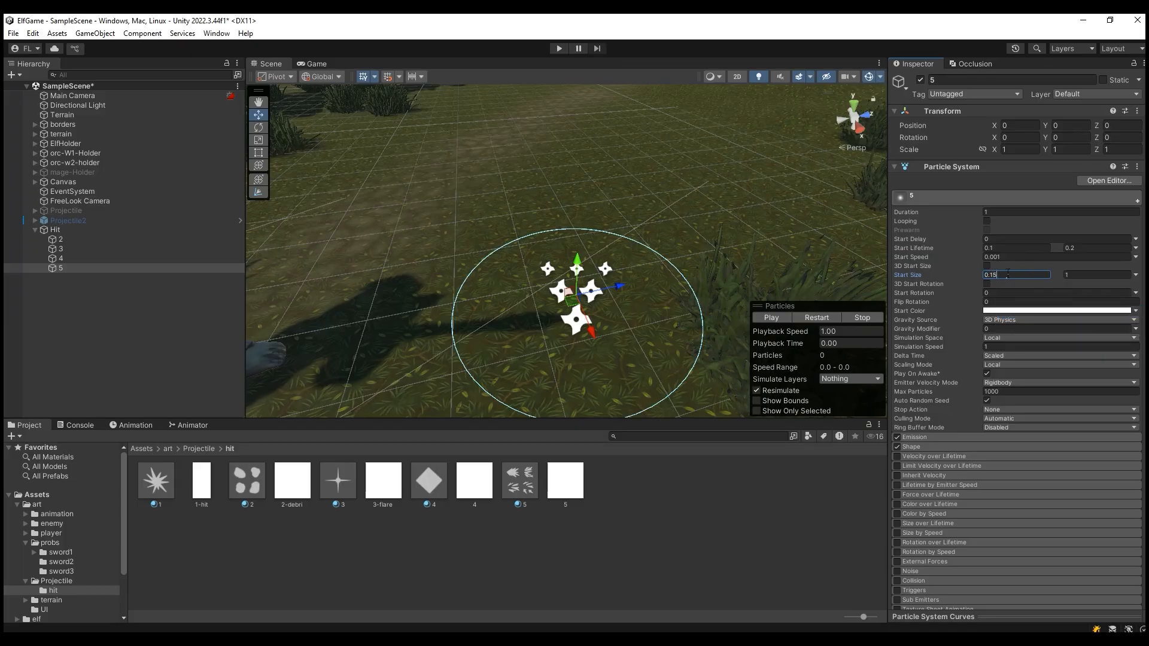
left_click(1072, 274)
Step: Change system 5's Start Color to a light green
left_click(1012, 311)
left_click(1040, 362)
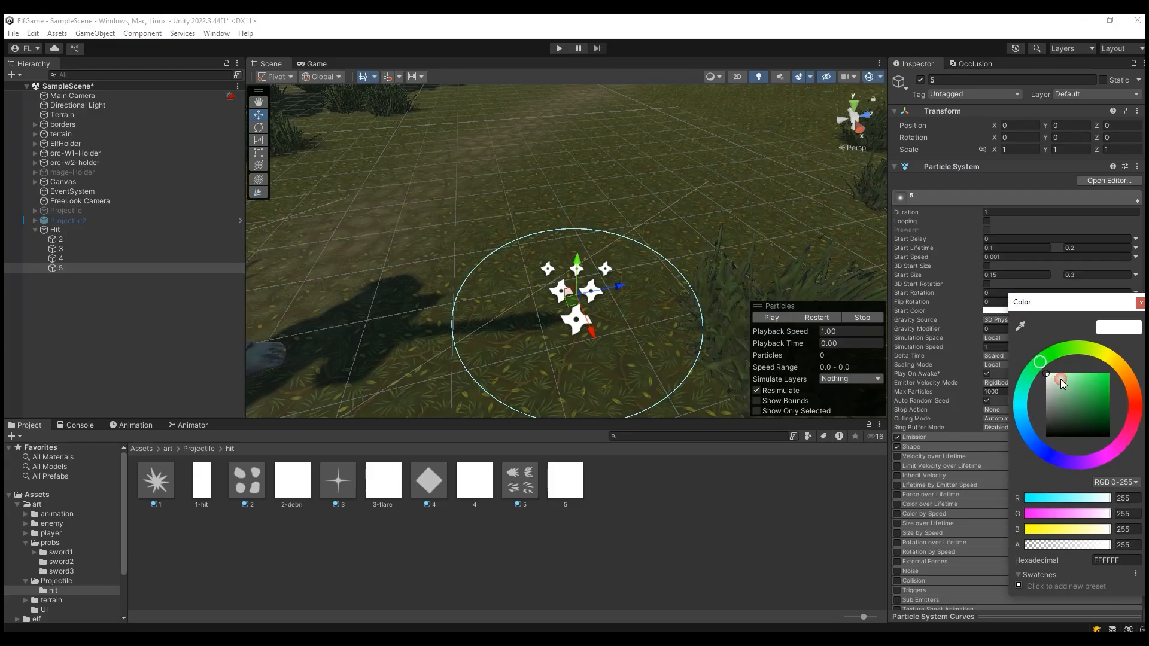
left_click_drag(1060, 379, 1085, 373)
left_click(1139, 303)
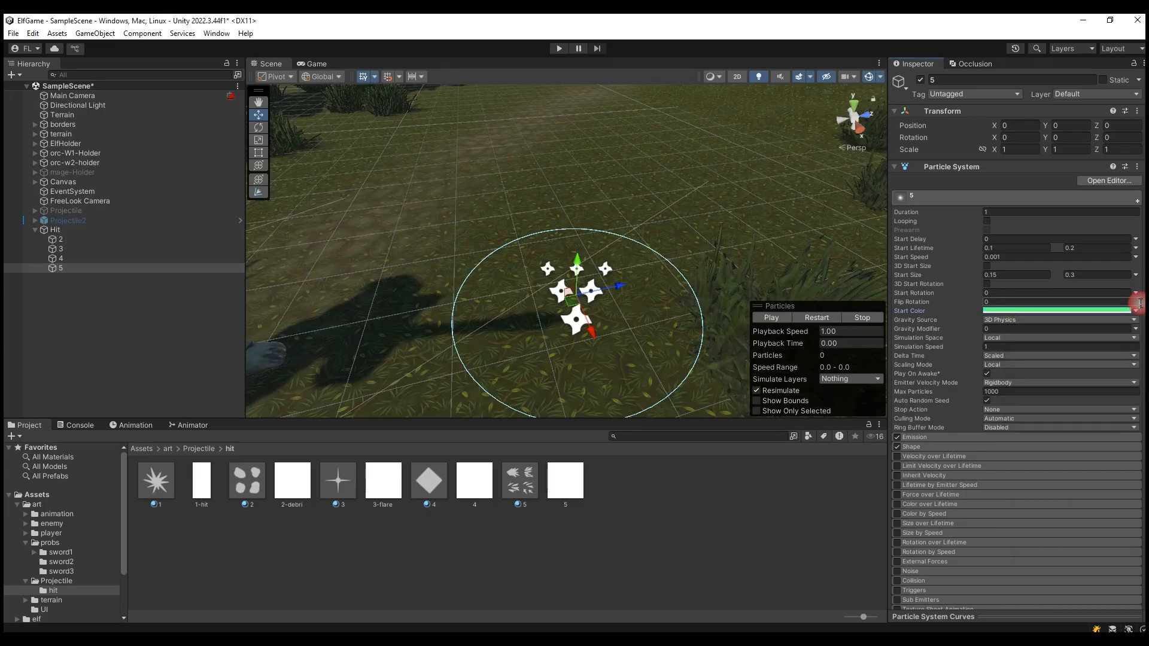
Step: Set system 5's Scaling Mode to Hierarchy, Emitter Velocity Mode to Transform and Culling Mode to Pause and Catch-up
left_click(1014, 365)
left_click(1023, 377)
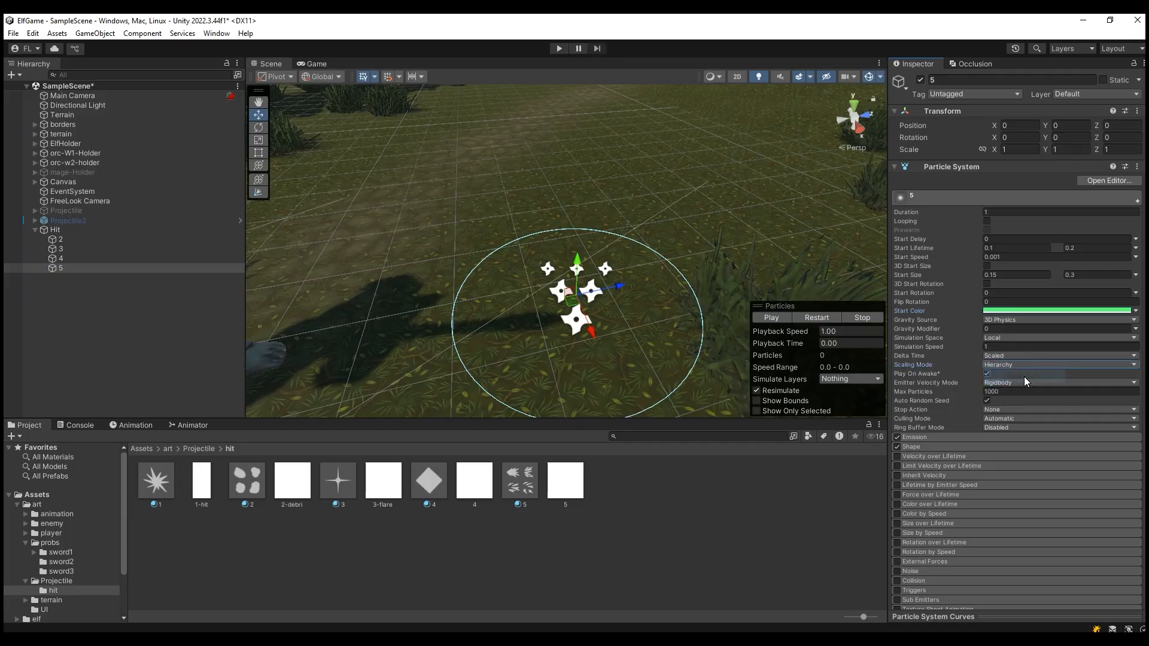
left_click(1022, 383)
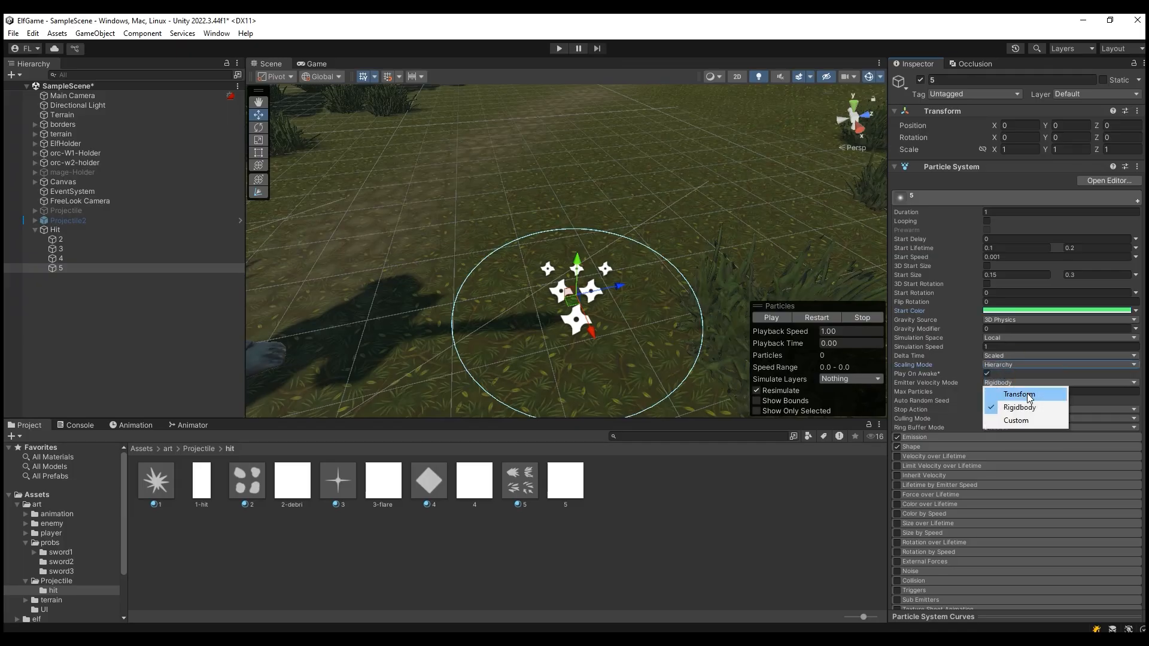
left_click(1029, 395)
left_click(1019, 418)
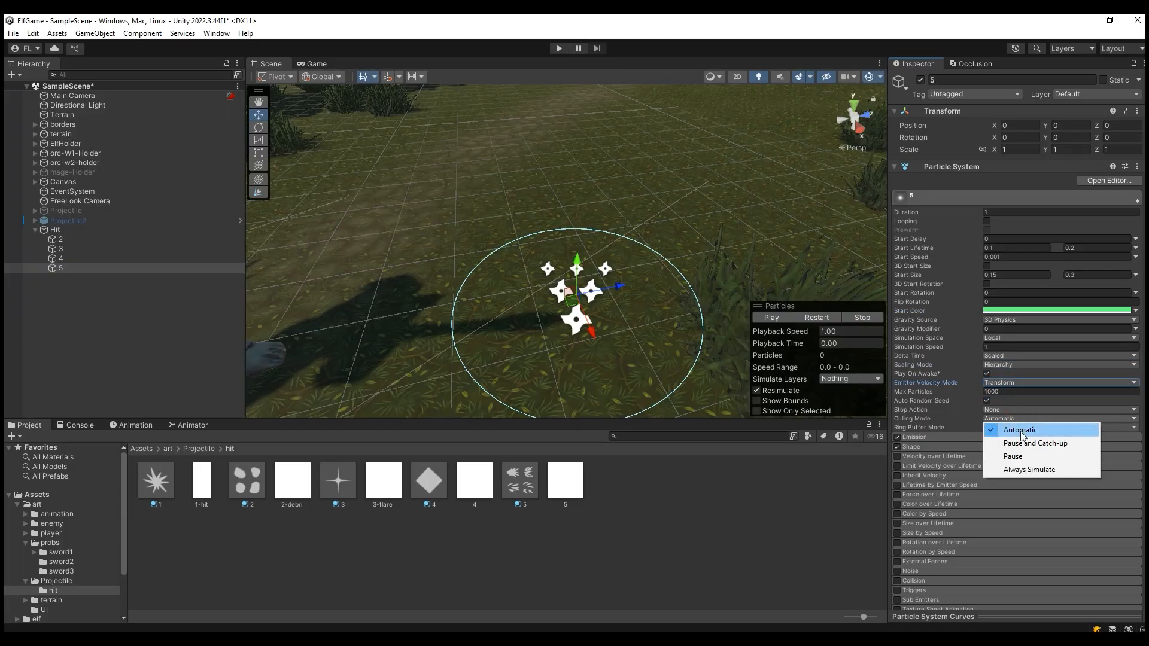
left_click(1030, 443)
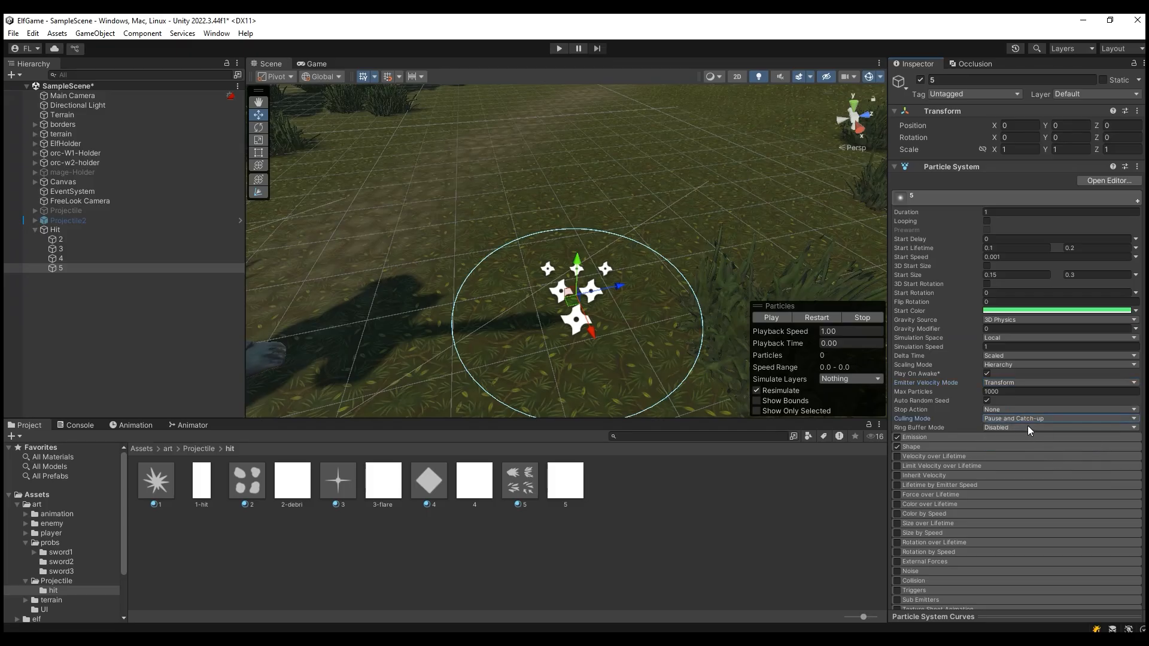
Step: Set system 5's emission Rate over Time to 0 and add a burst with a random count between 10 and 12
scroll(999, 426, "down", 1)
left_click(945, 405)
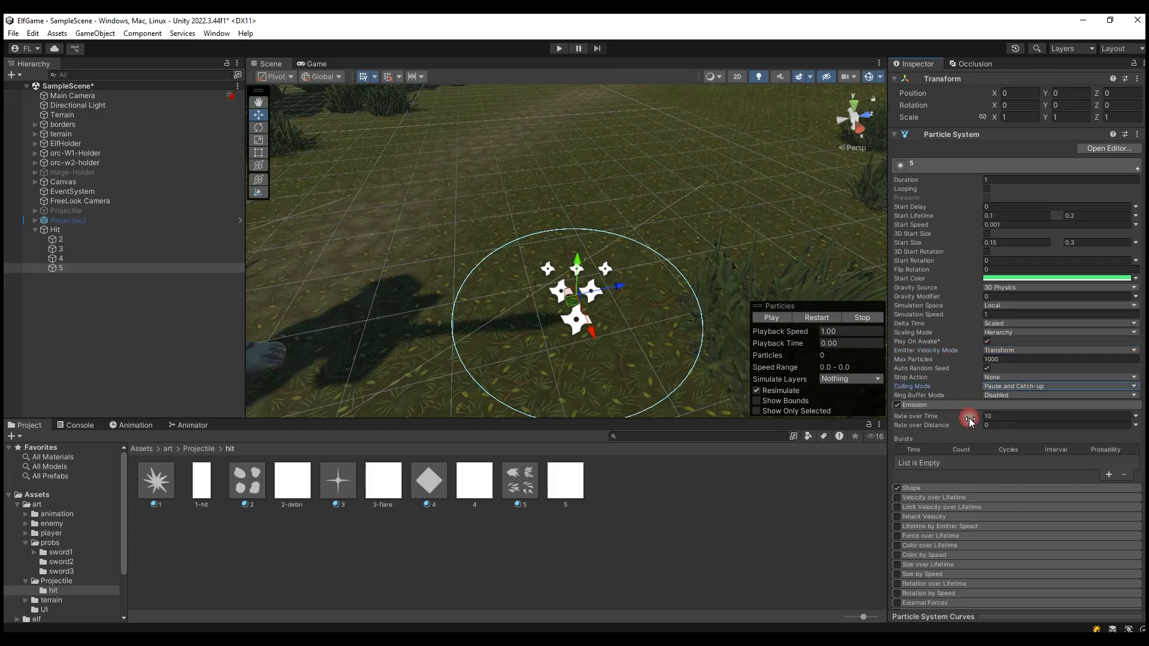
left_click(1010, 416)
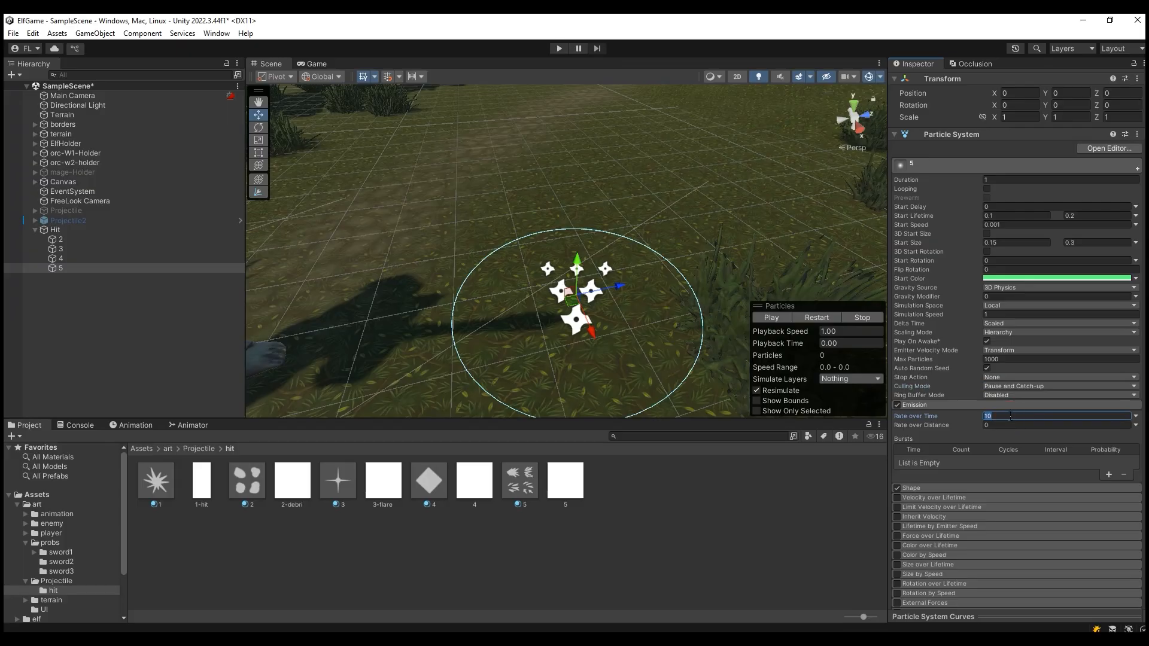
type("0")
left_click(1109, 474)
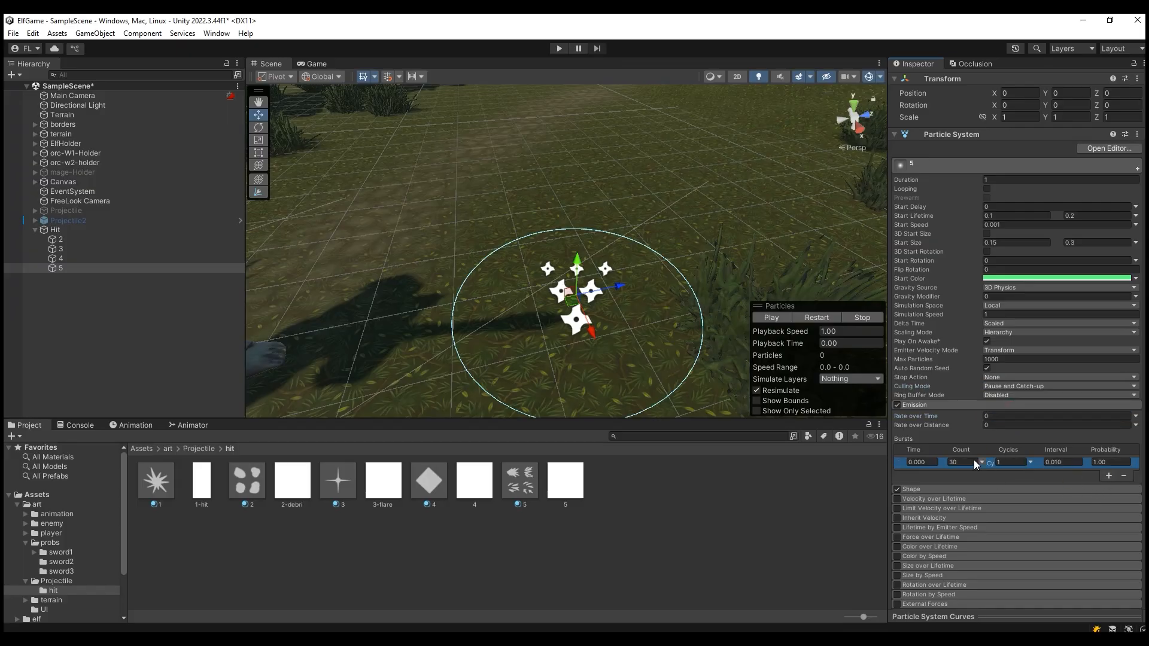
left_click(982, 462)
left_click(1006, 504)
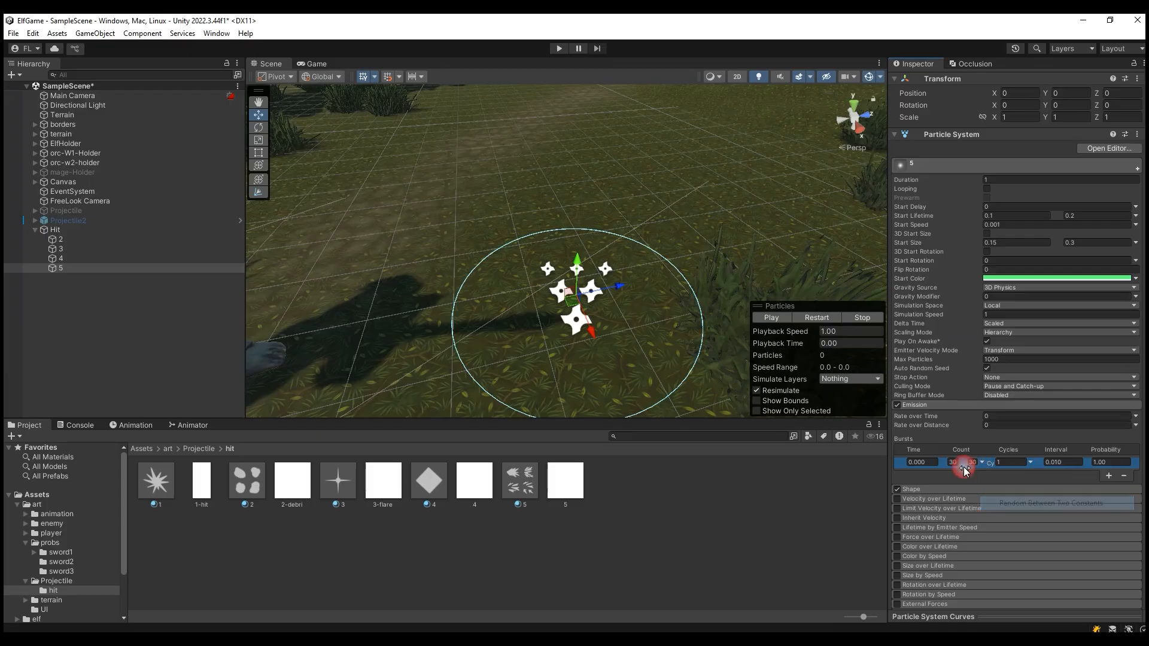
left_click(954, 463)
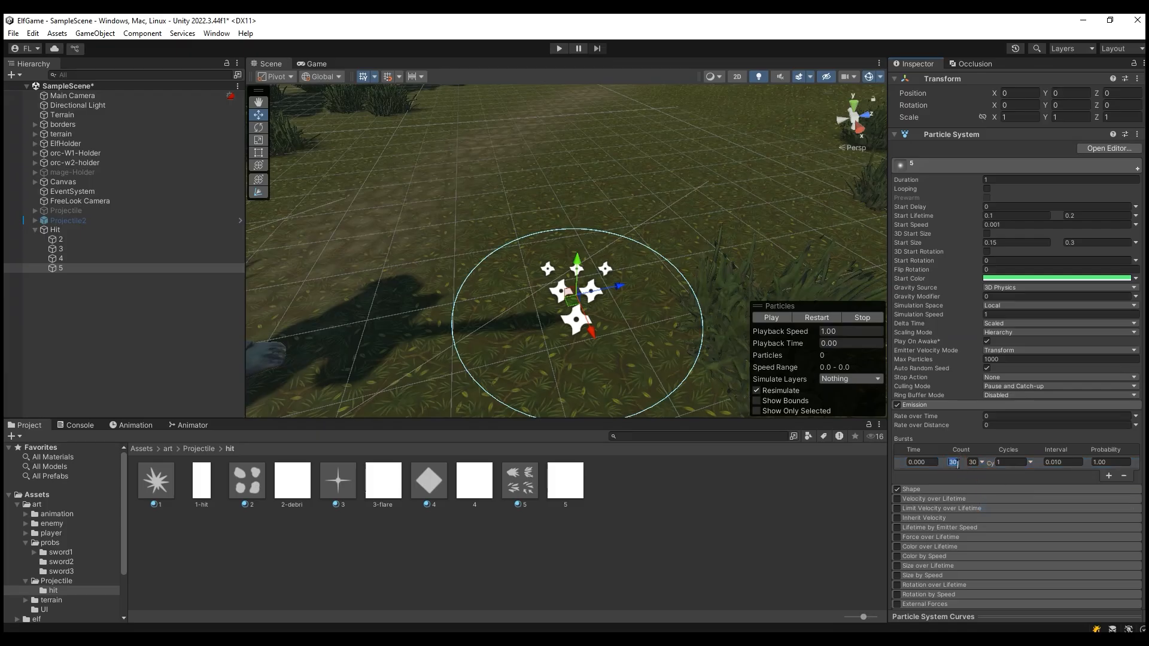
type("1")
left_click(971, 463)
type("1")
Step: Change system 5's emitter shape to Sphere with a Radius of 0.01
scroll(978, 492, "down", 1)
left_click(958, 456)
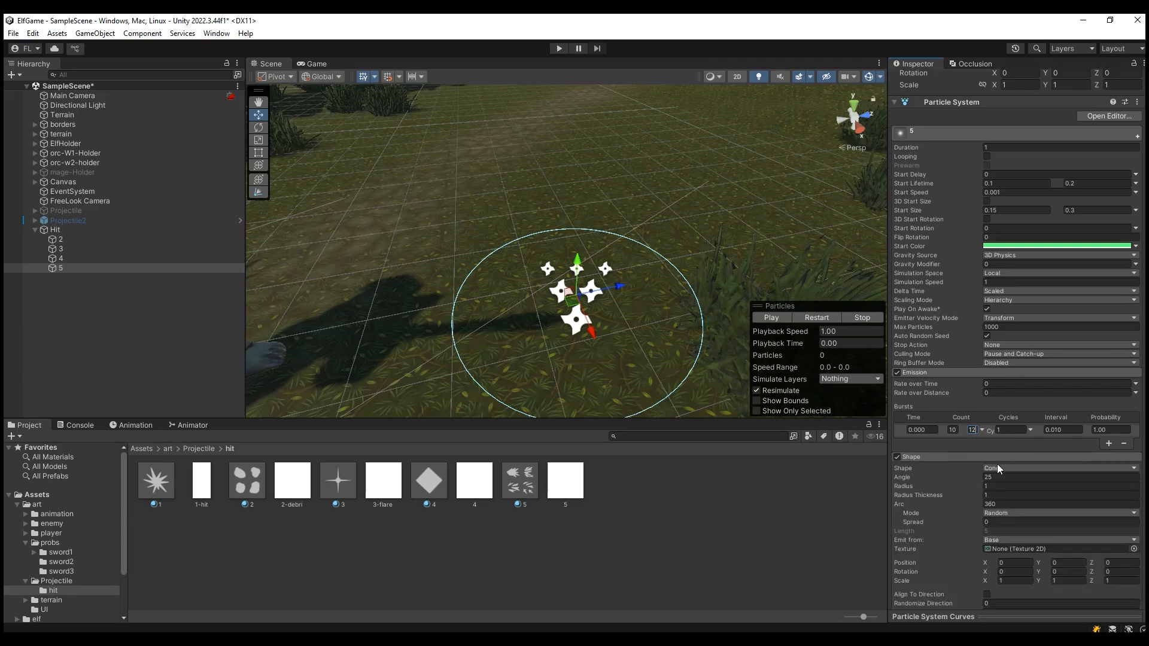
left_click(1004, 468)
left_click(1018, 305)
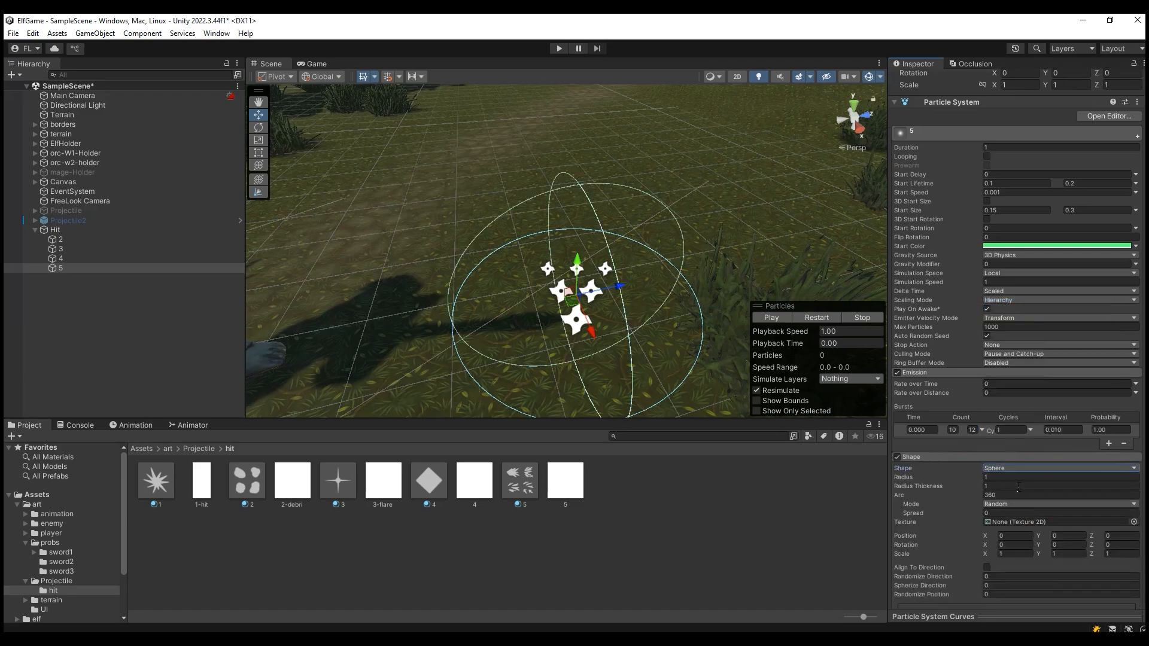
scroll(1012, 479, "down", 1)
left_click(1002, 446)
type("0.01")
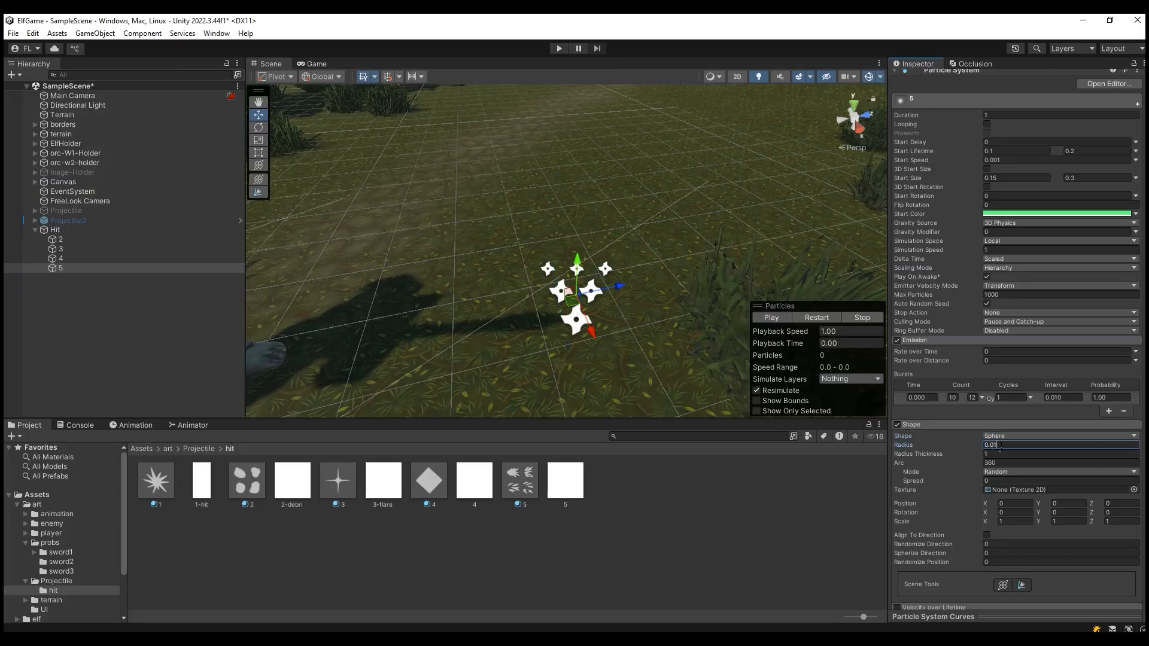
Step: Enable Texture Sheet Animation on system 5 and set its grid tiles to 2 by 2
scroll(929, 477, "down", 5)
left_click(897, 492)
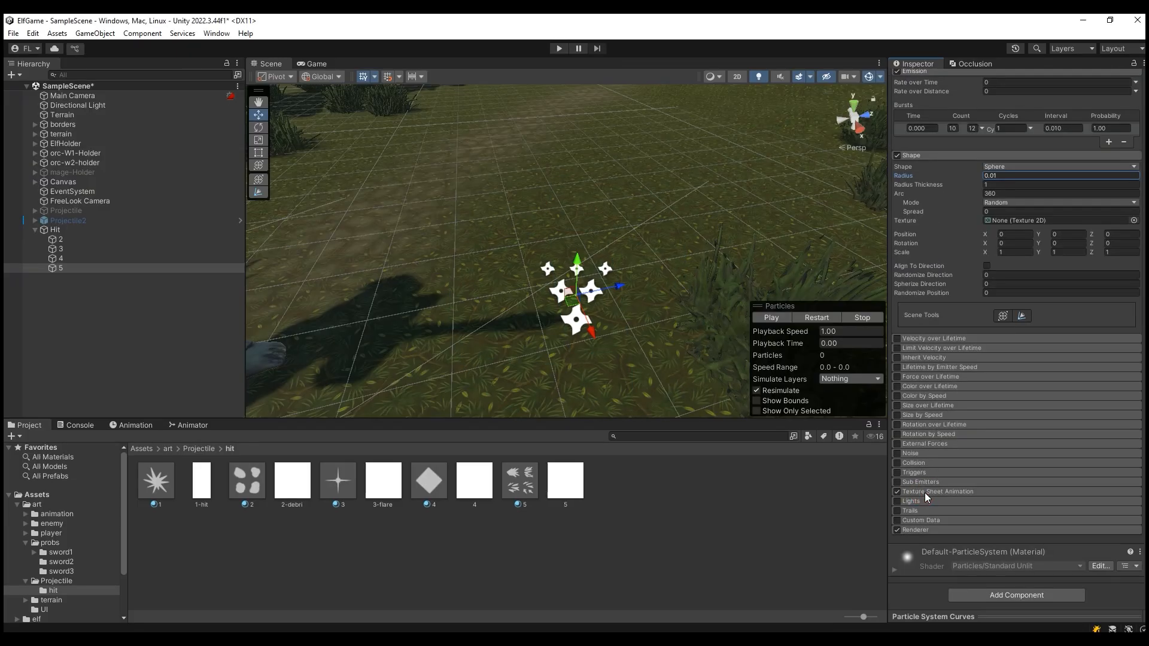
left_click(925, 494)
scroll(945, 508, "down", 2)
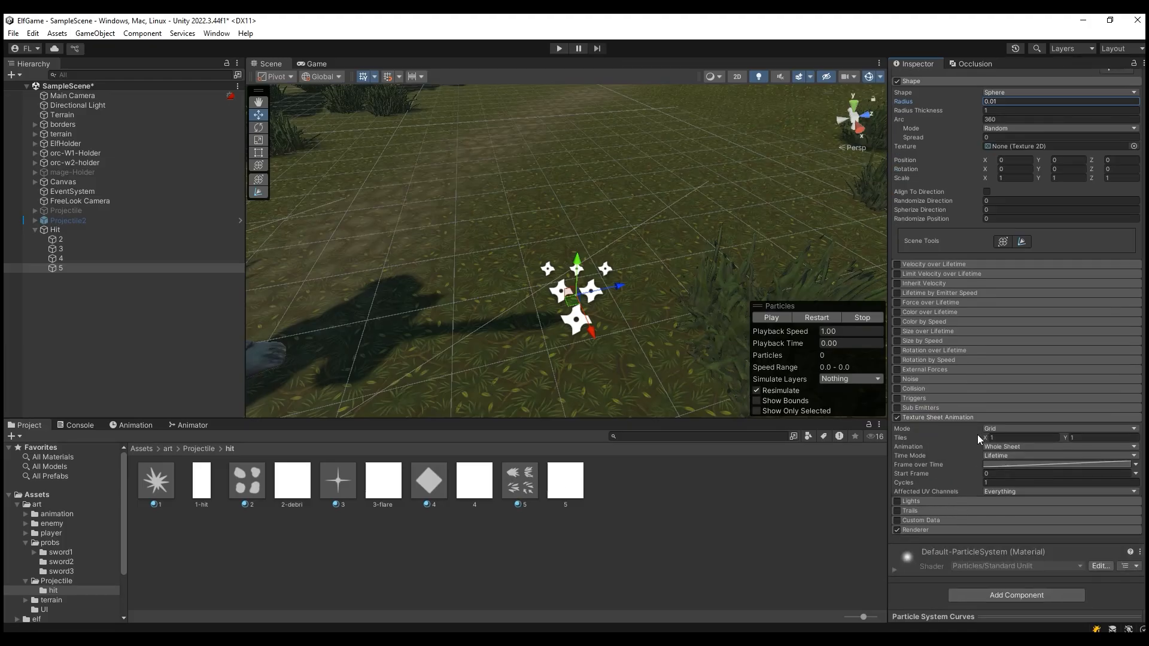
left_click(1009, 437)
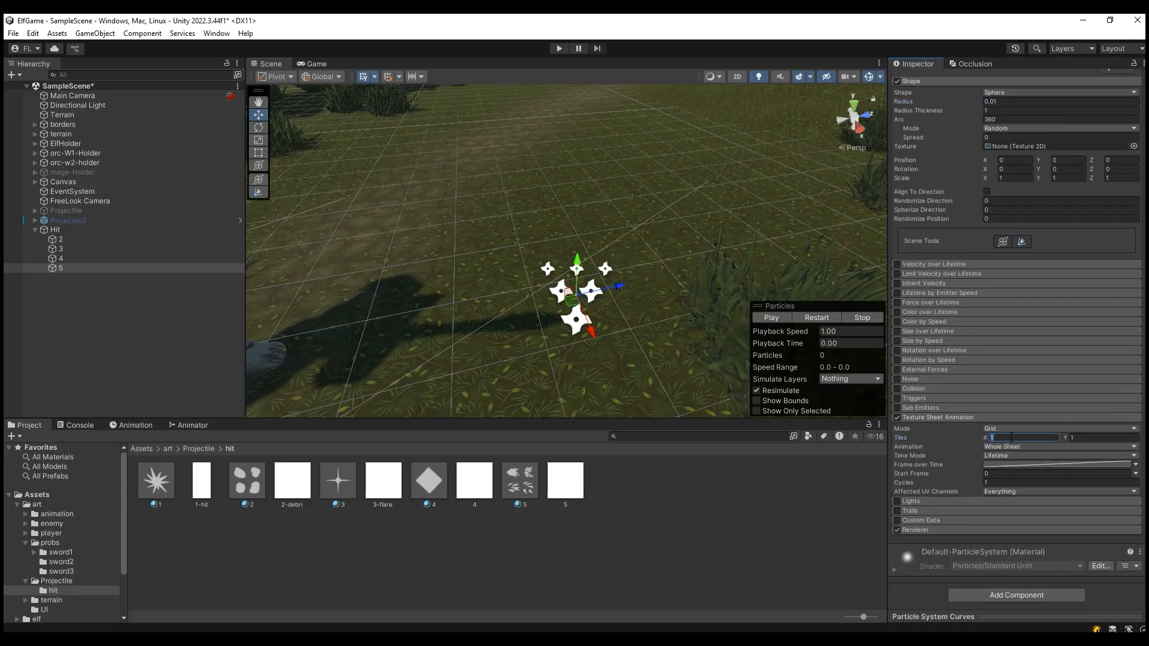
type("2")
left_click(1090, 438)
type("2")
Step: Set system 5's Render Mode to Stretched Billboard with Length Scale 2.5
scroll(1090, 440, "down", 3)
left_click(1030, 347)
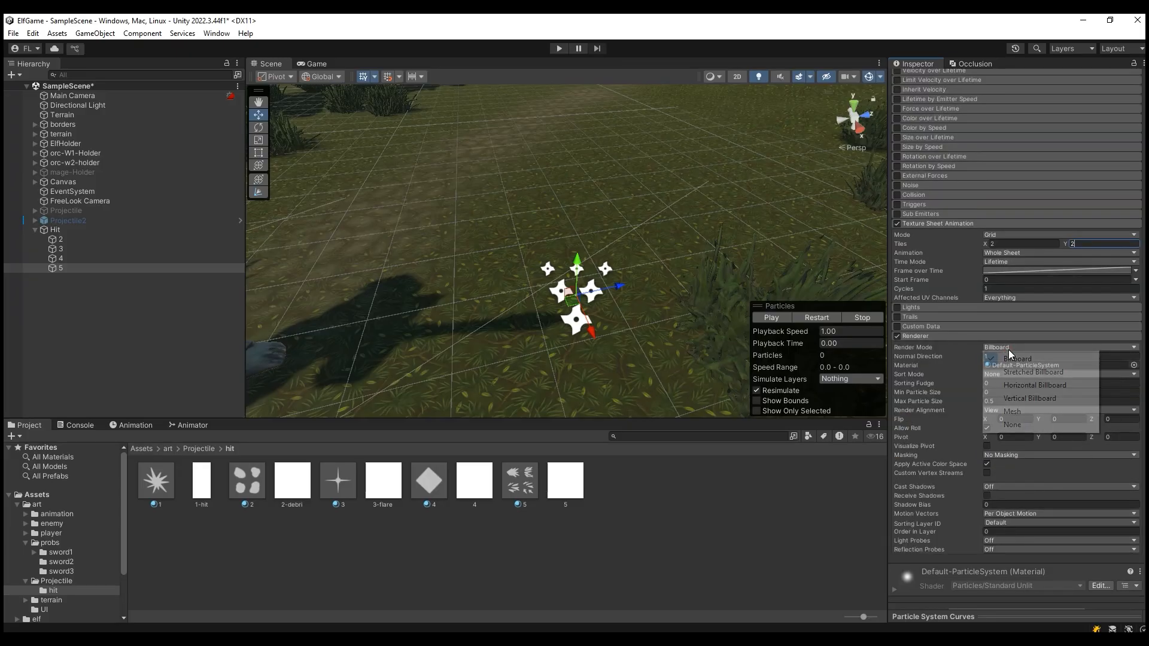
left_click(1022, 373)
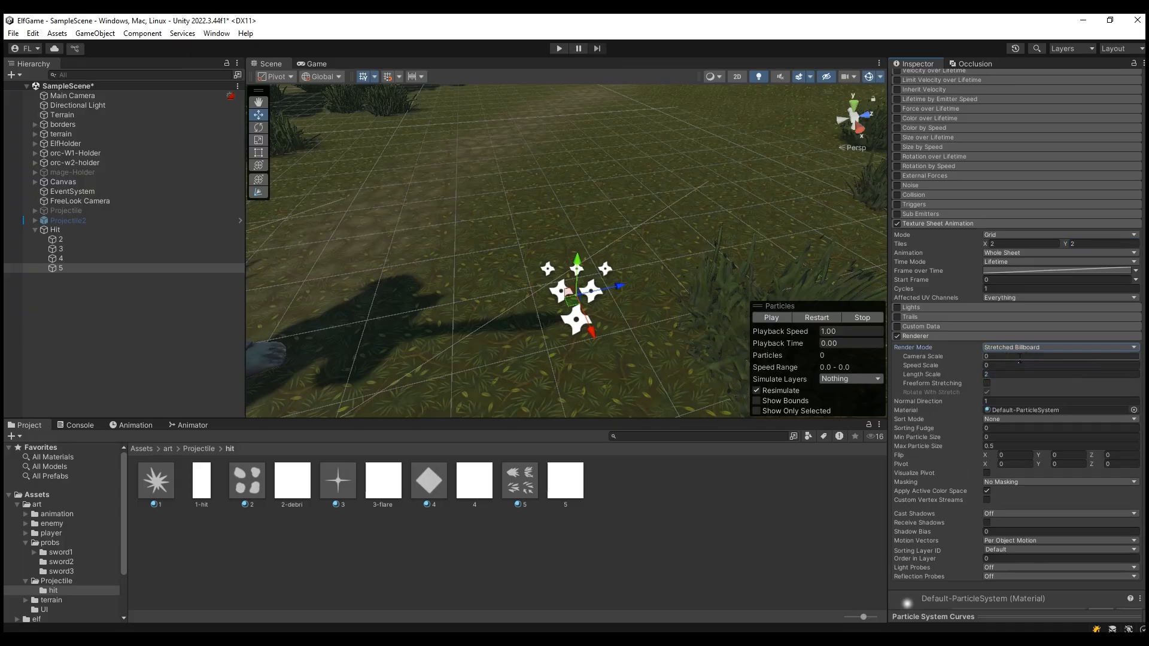
left_click(1010, 374)
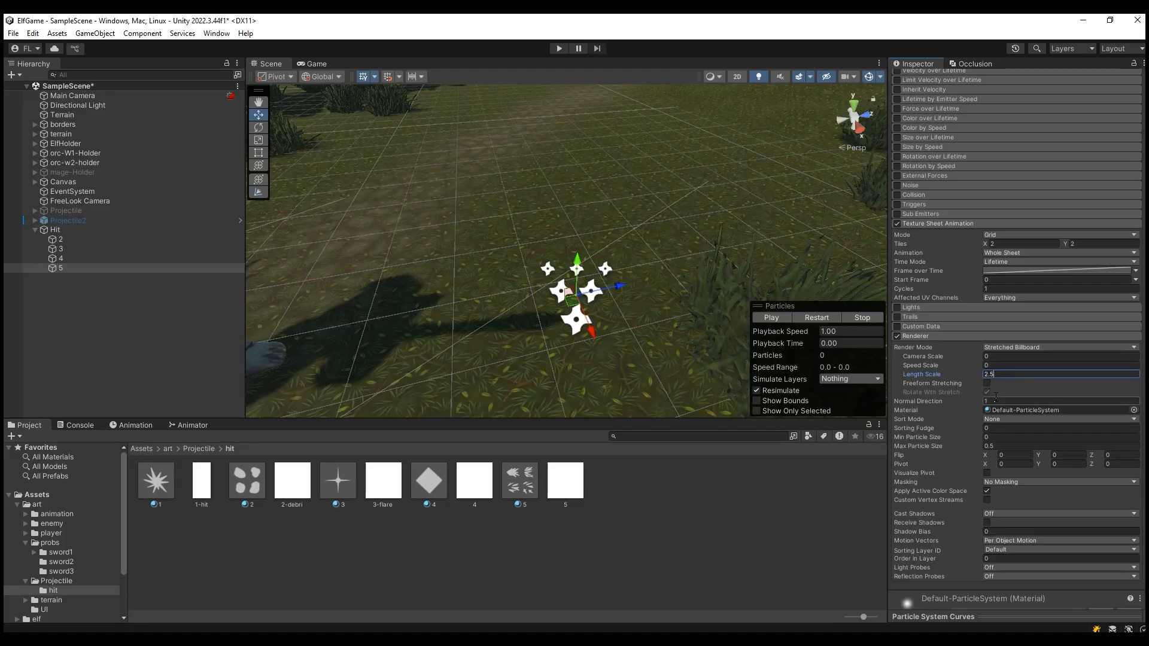
Step: Assign material 5 to system 5's renderer and turn off Apply Active Color Space
left_click_drag(520, 481, 1018, 413)
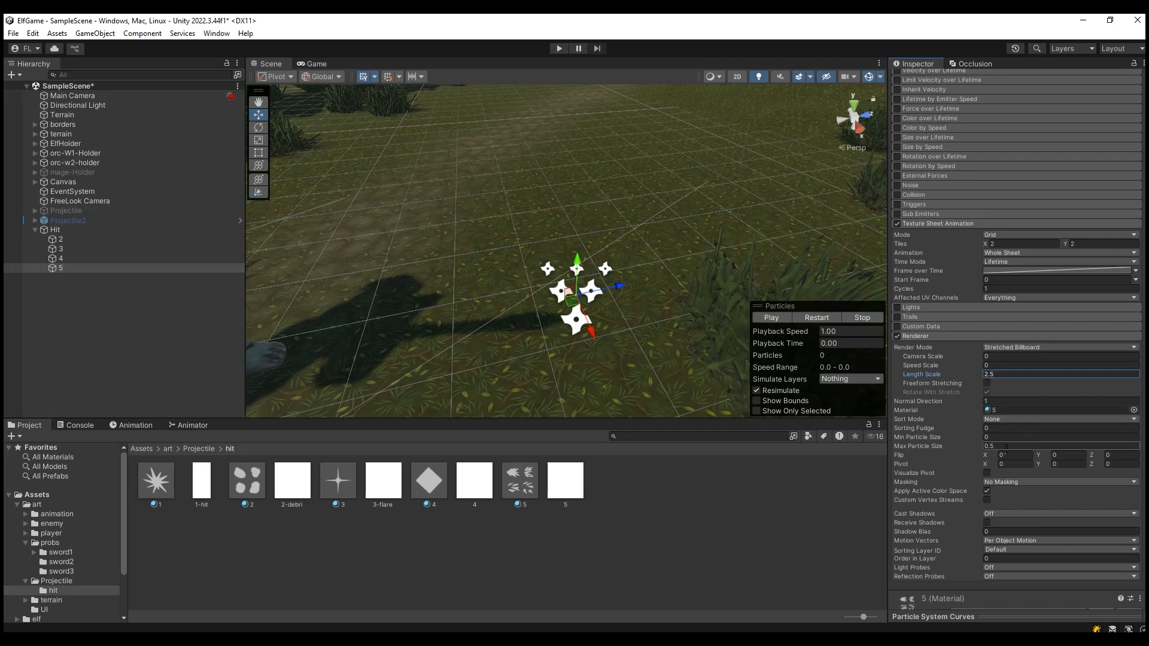
left_click(987, 491)
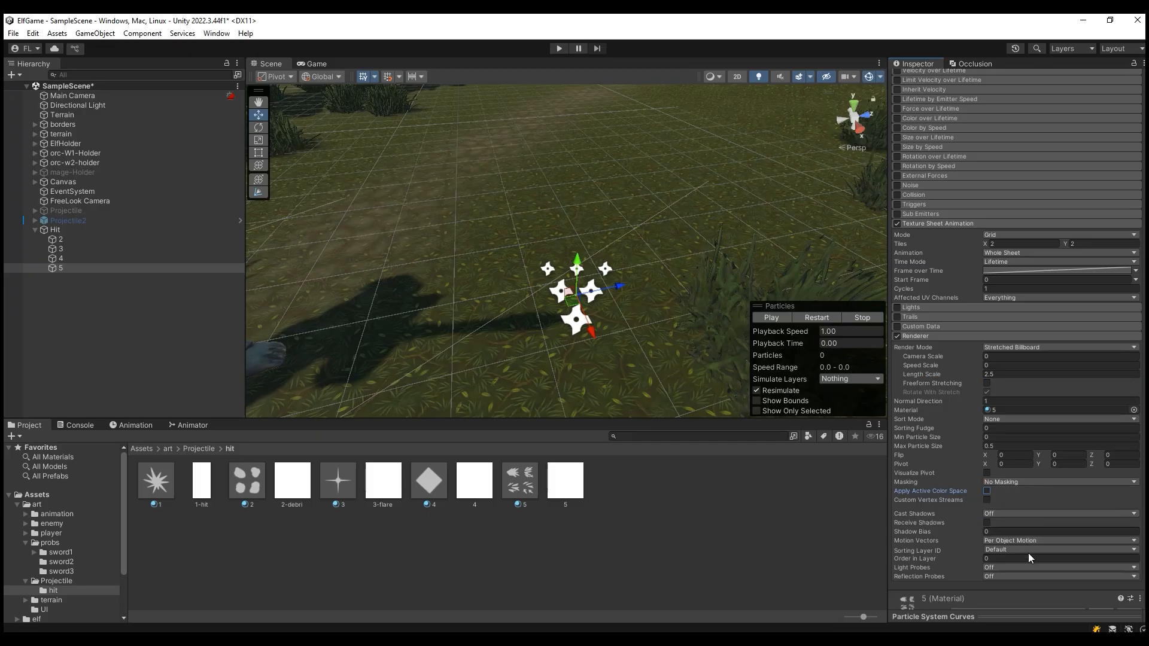
scroll(1029, 573, "down", 2)
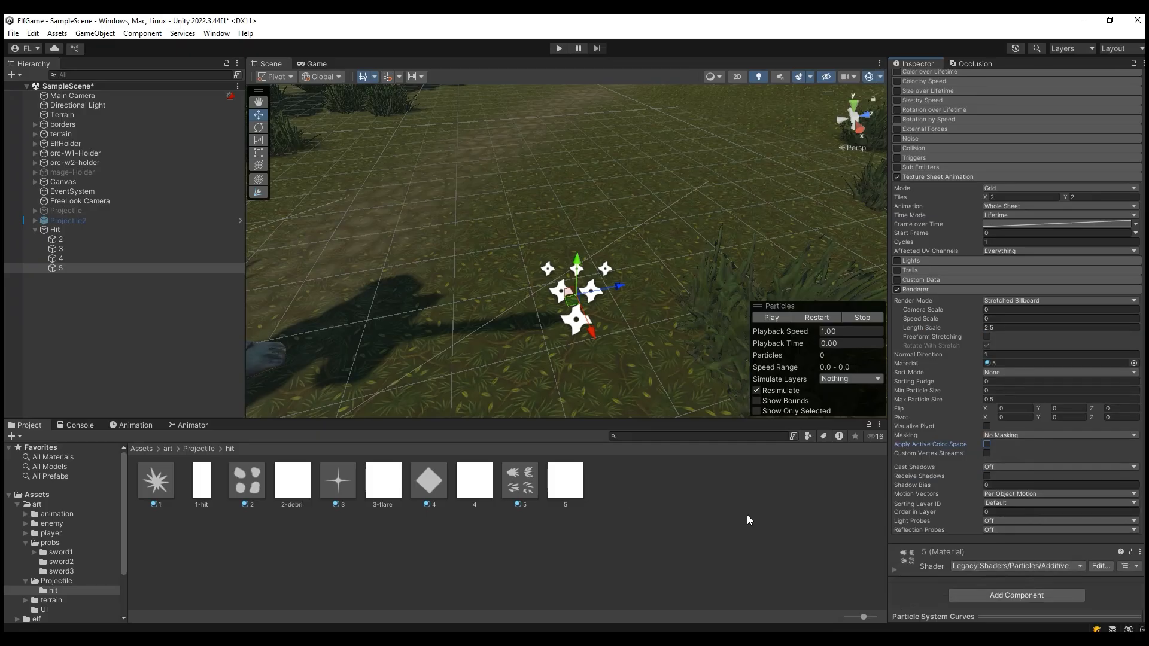
Step: Play and restart the particle preview in the scene to check the combined Hit effect up close
left_click(773, 322)
left_click(770, 318)
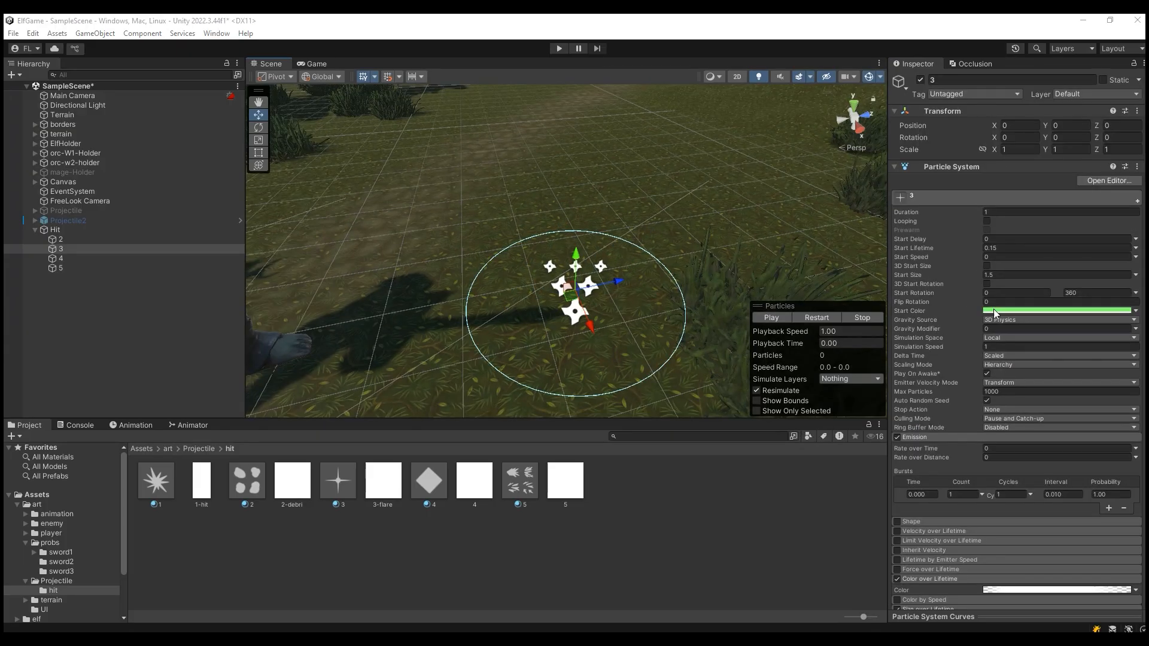
left_click(769, 316)
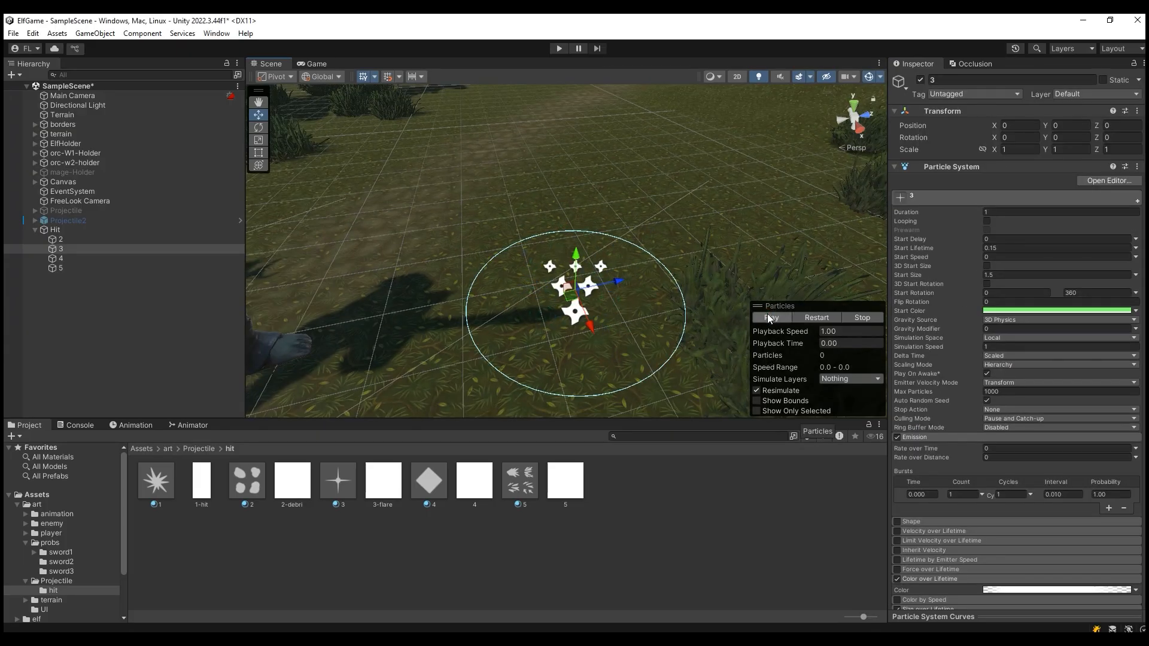
left_click(805, 318)
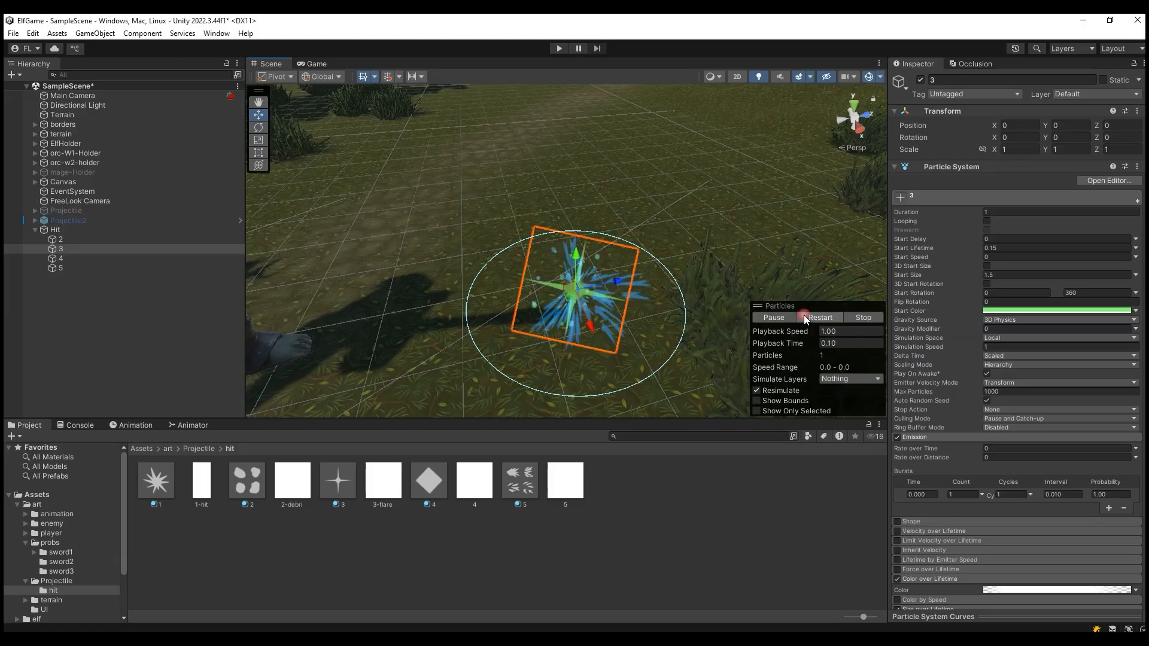
left_click(804, 316)
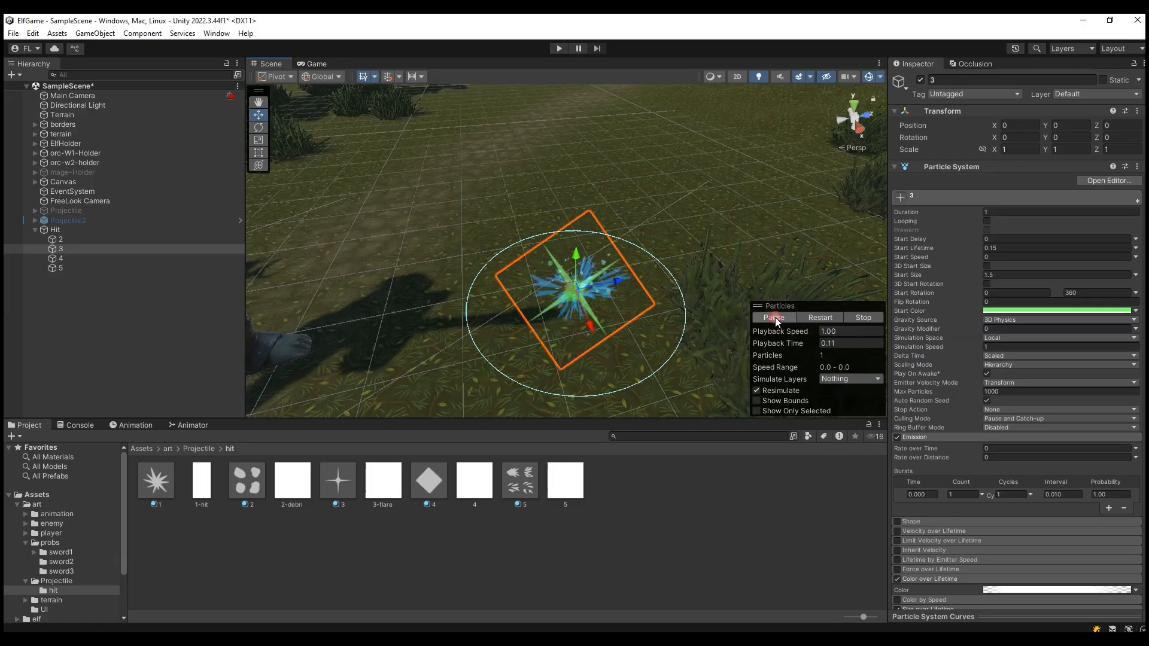
scroll(662, 331, "up", 3)
left_click(778, 319)
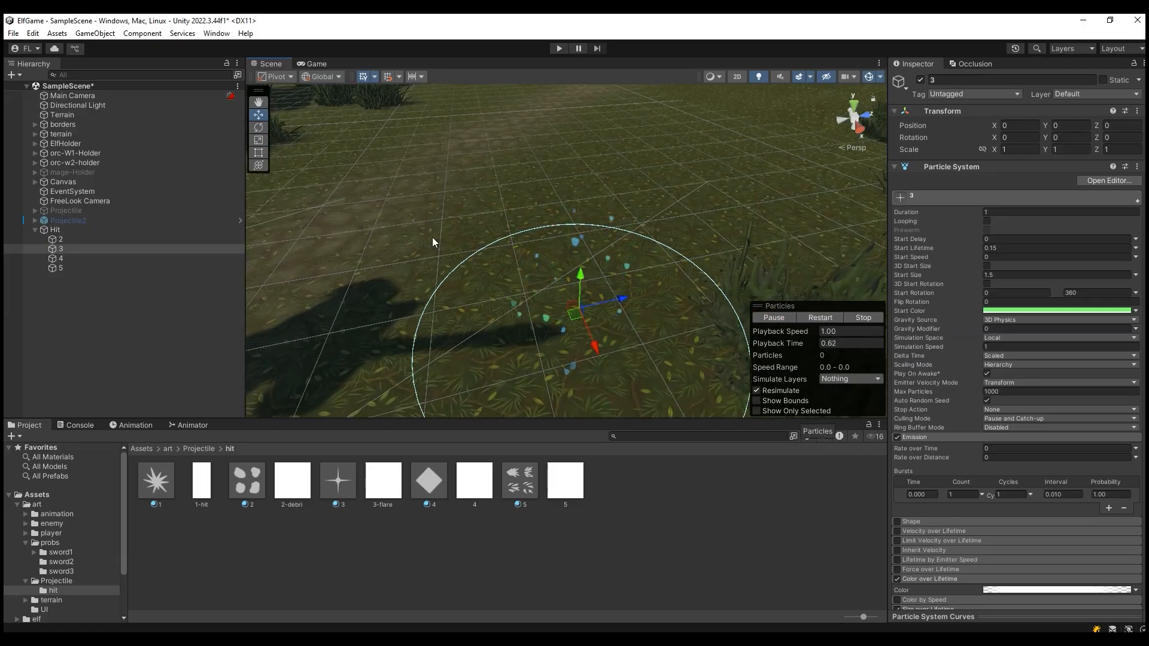
Step: Replay the Hit effect's particle preview and examine it from a wider view and from different angles
right_click_drag(603, 201, 623, 180)
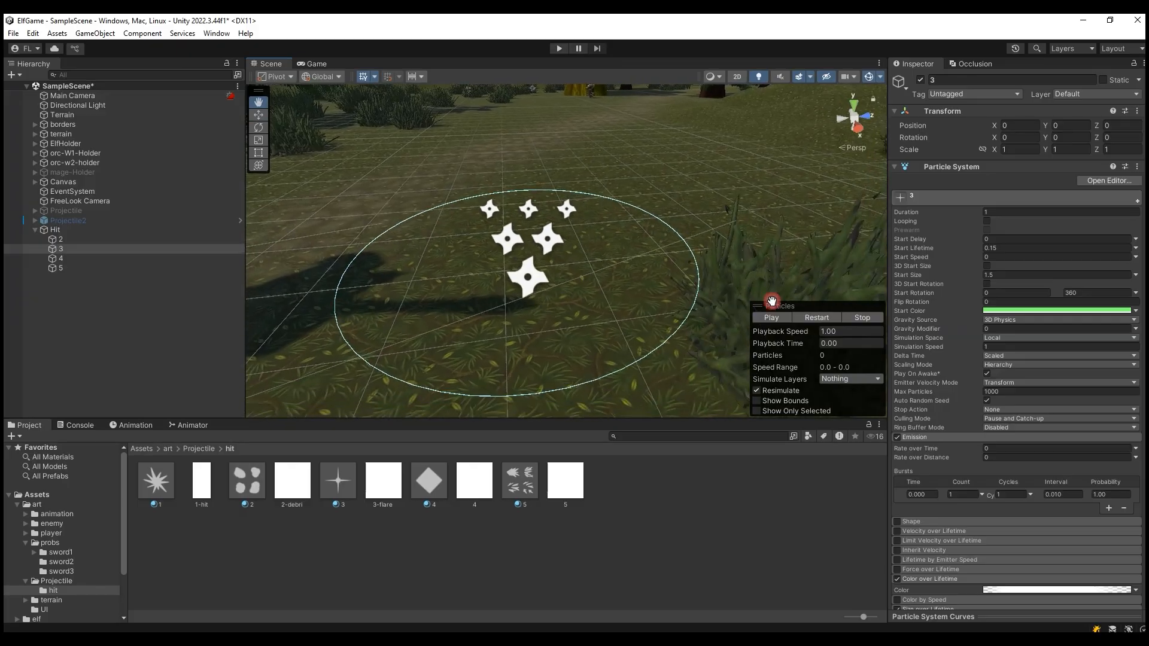
left_click(772, 318)
left_click(821, 320)
left_click(818, 319)
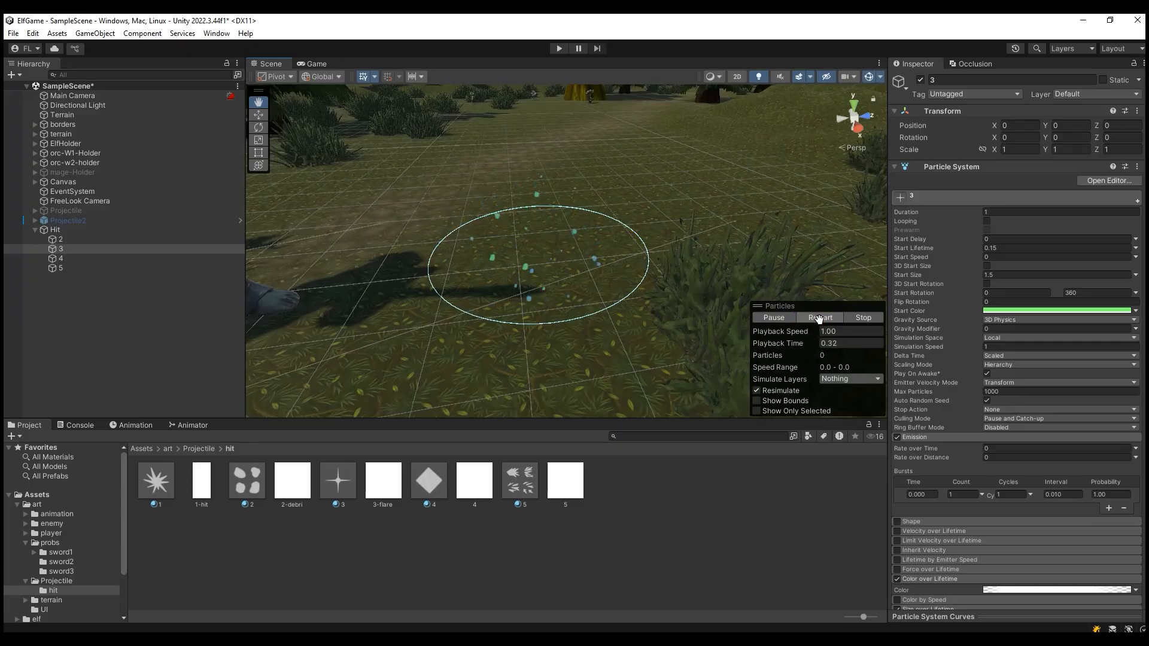
left_click_drag(514, 237, 655, 269, "alt")
left_click_drag(557, 234, 721, 251)
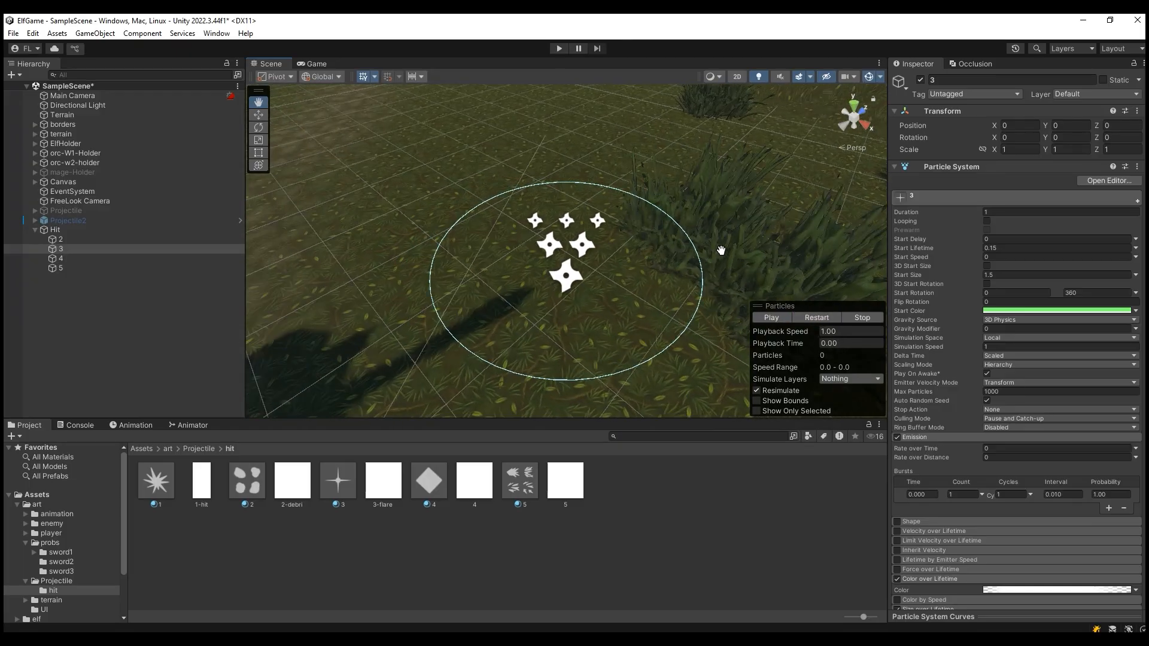
Step: Inspect the particle settings of the disabled Projectile and Projectile2 objects, including their start colors
left_click(115, 211)
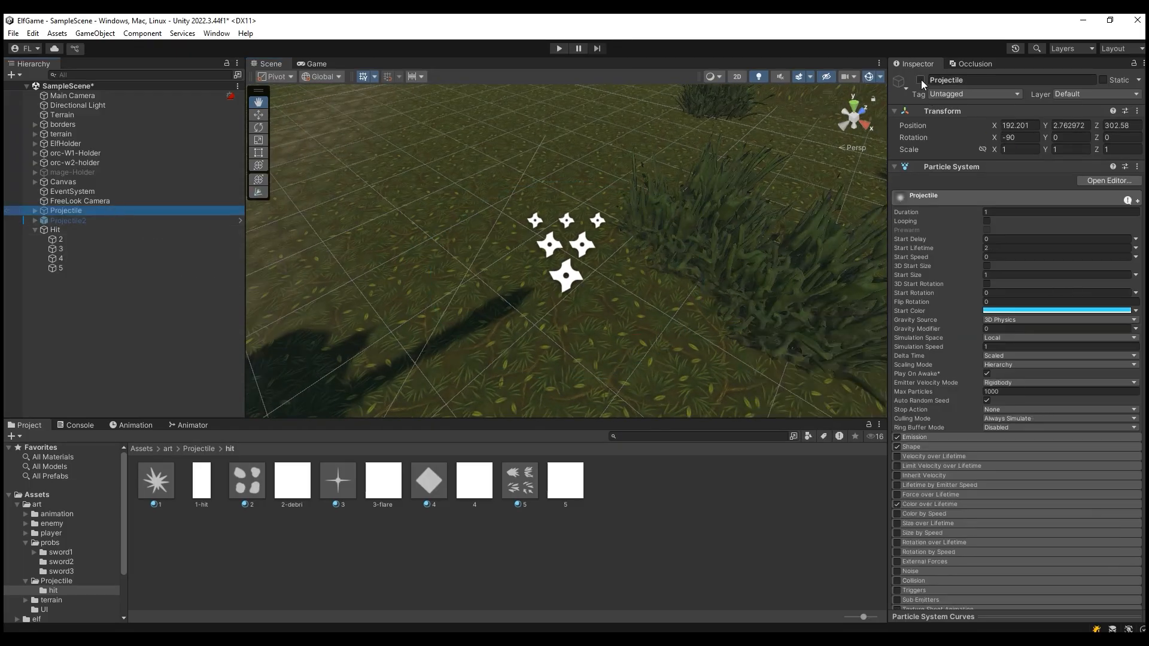
left_click(92, 220)
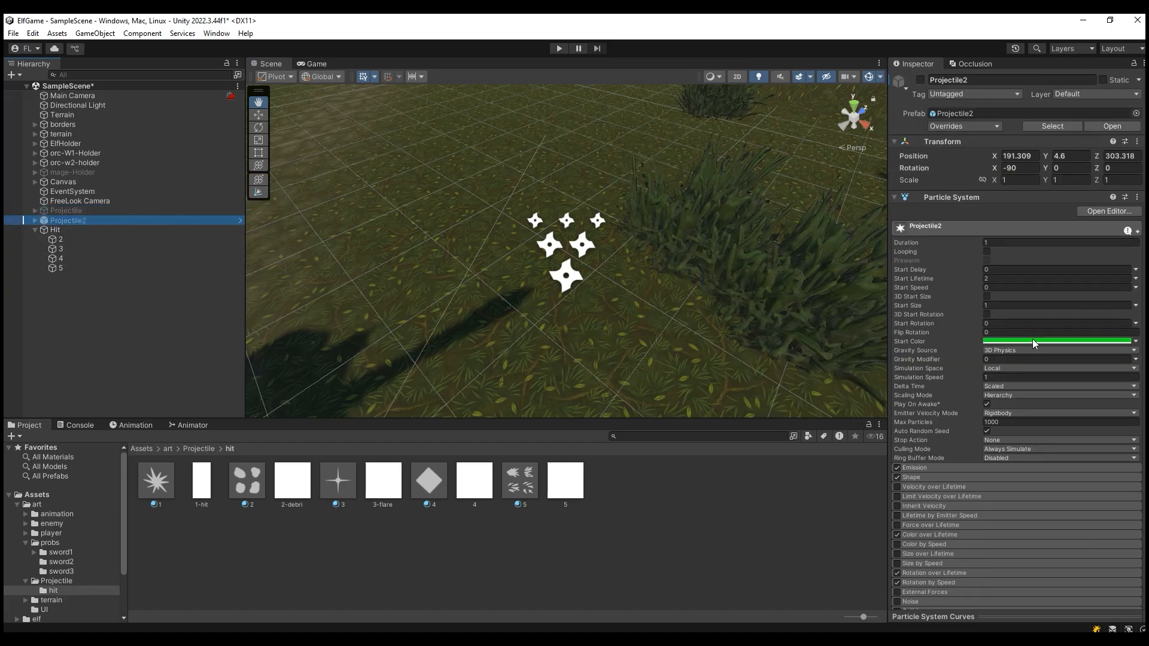
left_click(105, 210)
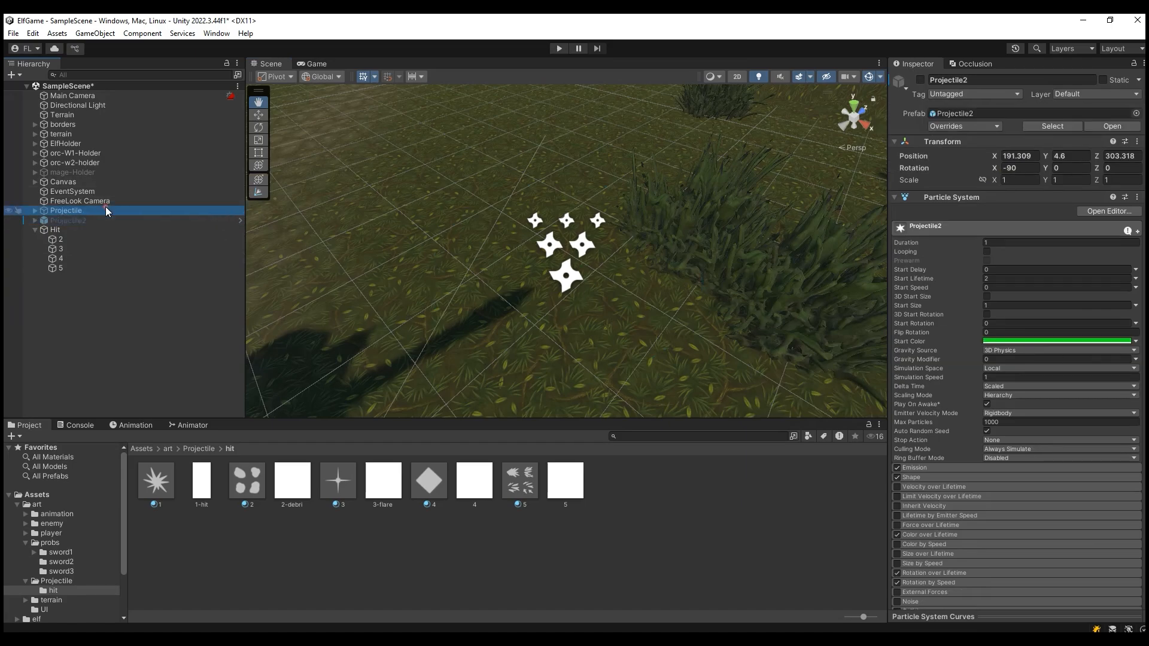
Step: Select the parent Hit system and play its particle preview several times to check the complete effect
left_click(119, 230)
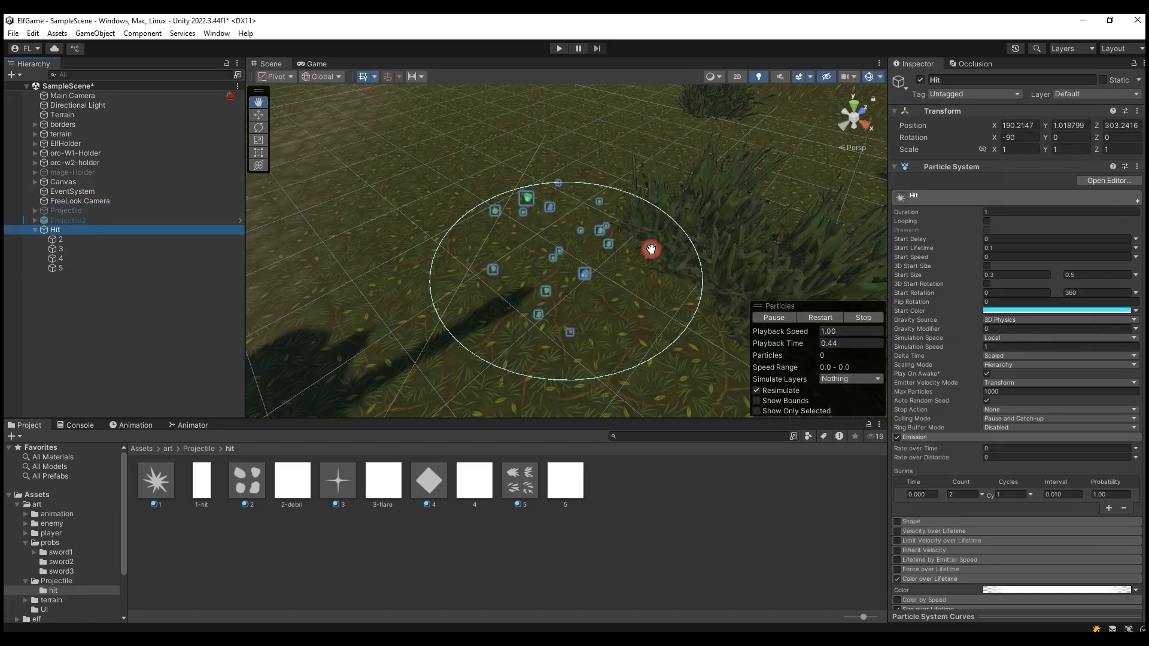
left_click(776, 318)
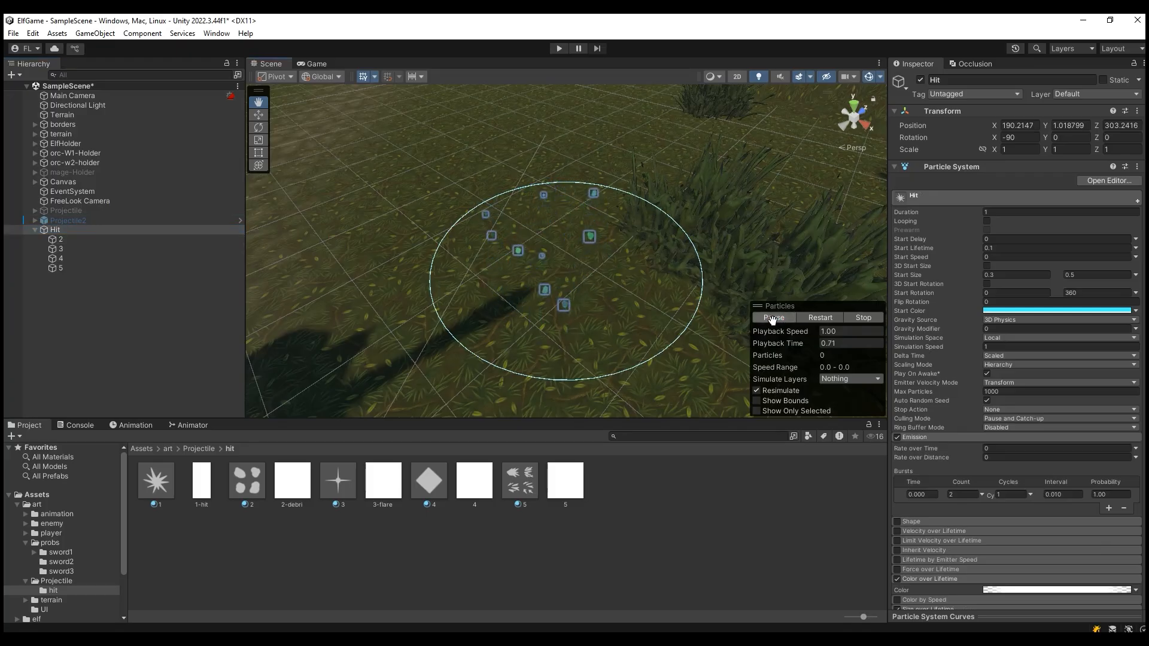
left_click(772, 319)
left_click(772, 319)
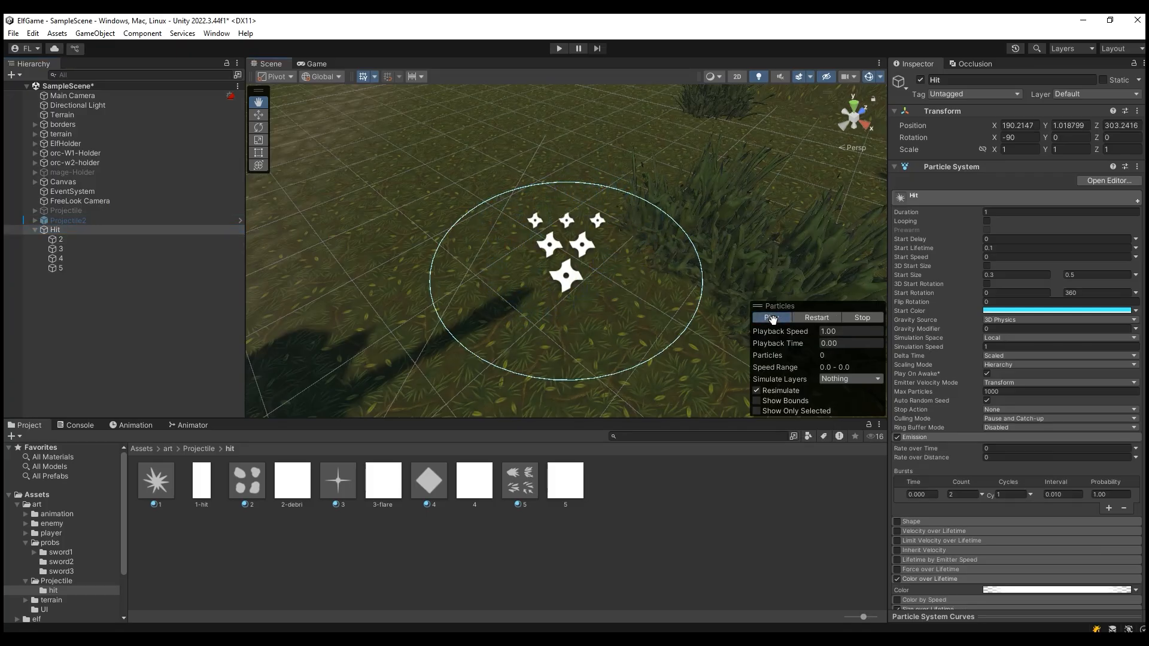
left_click(772, 319)
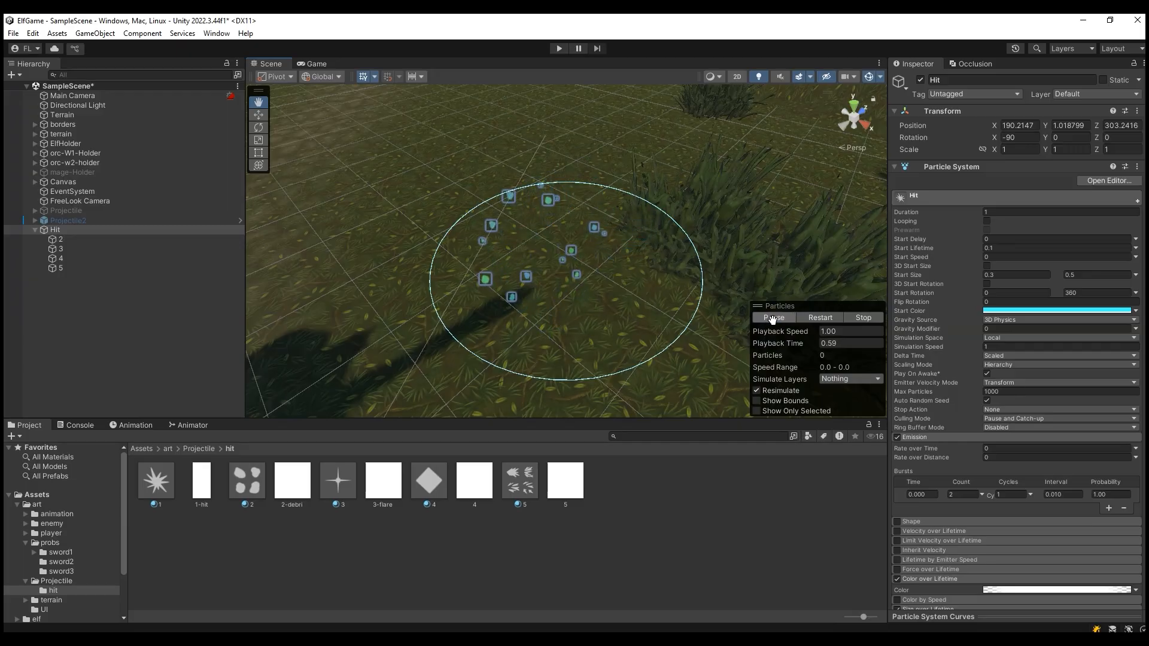
left_click(772, 319)
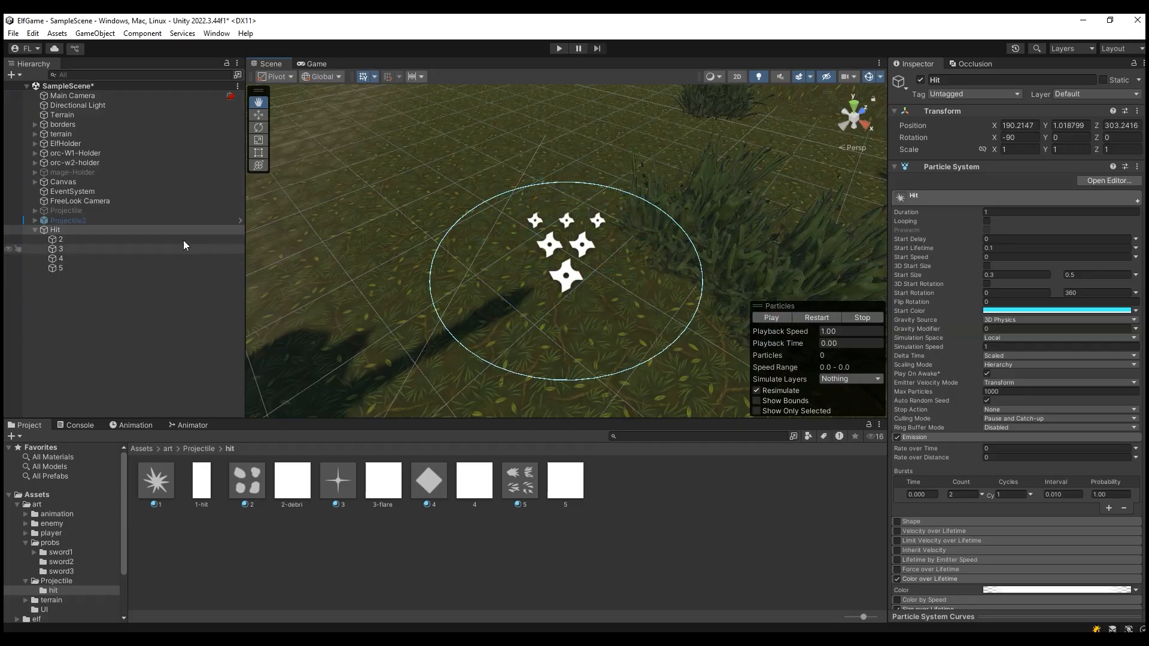